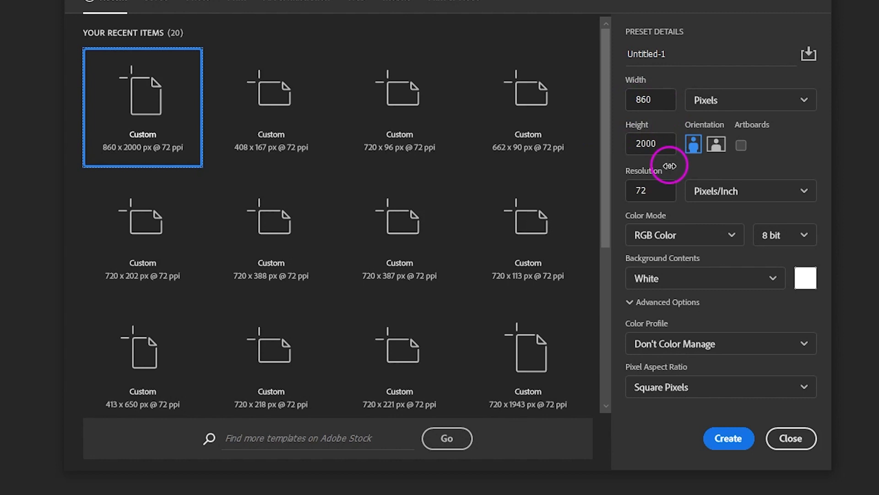
Create a white 860 × 2000 px RGB document at 72 ppi and add an 860 × 1100 px rectangle shape
click(714, 437)
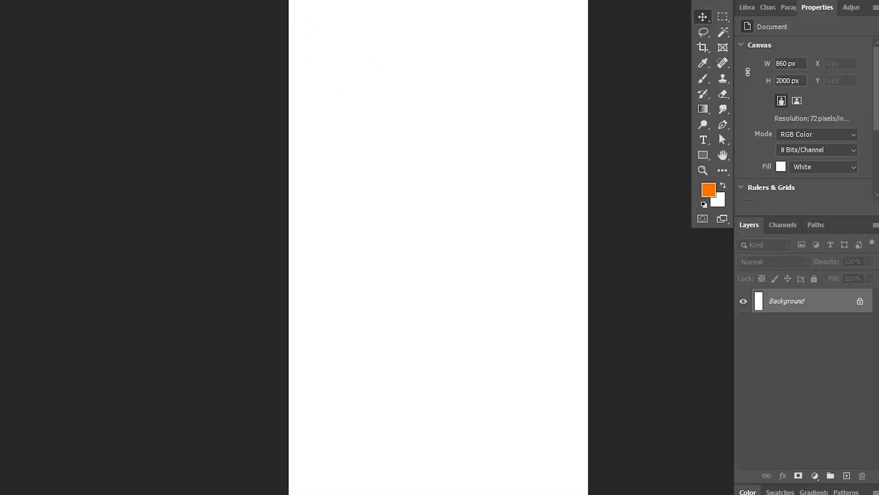
click(702, 155)
click(700, 157)
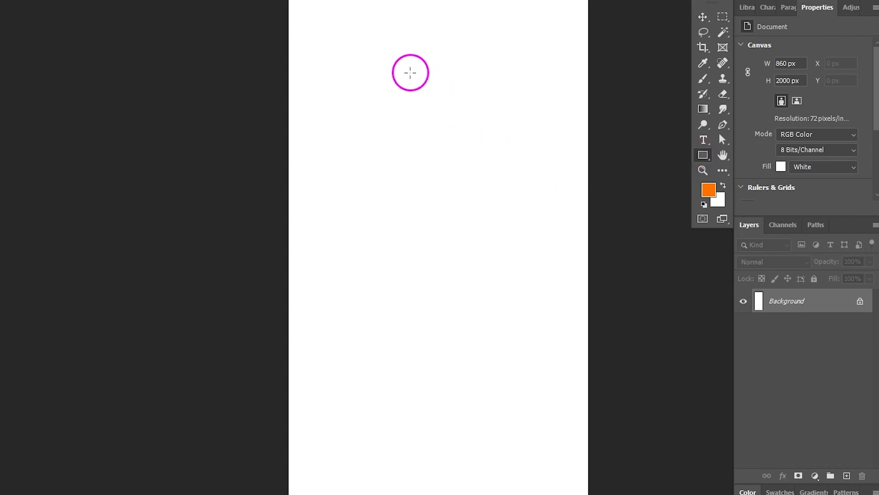
click(410, 72)
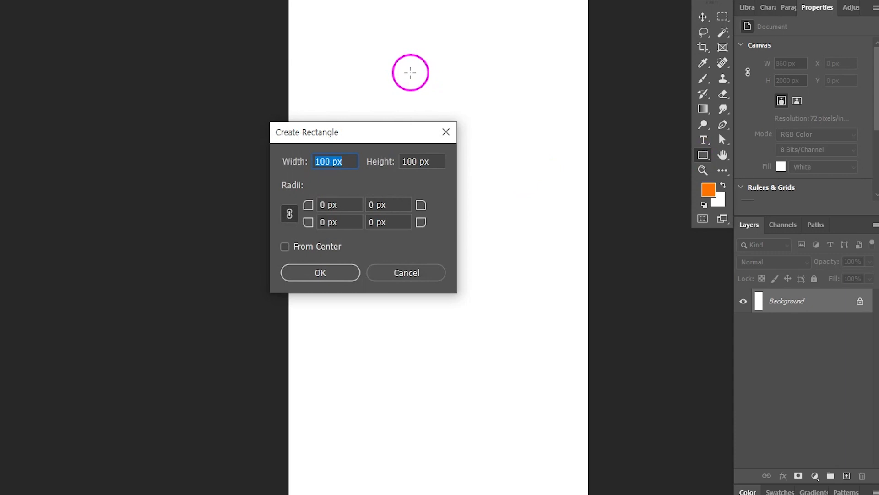
text(860)
key(Tab)
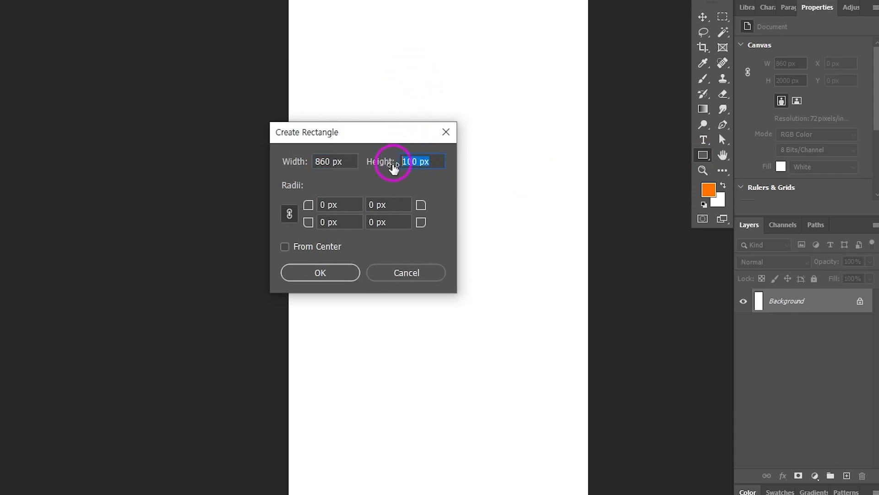
text(1100)
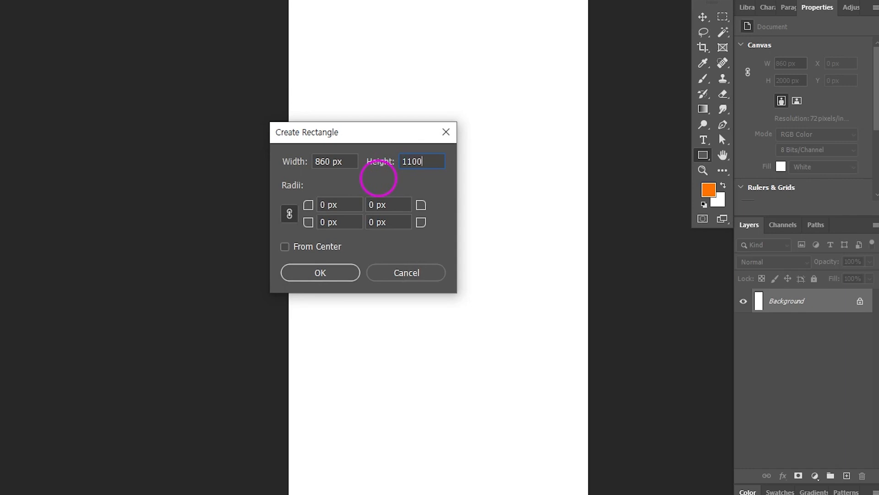
click(328, 270)
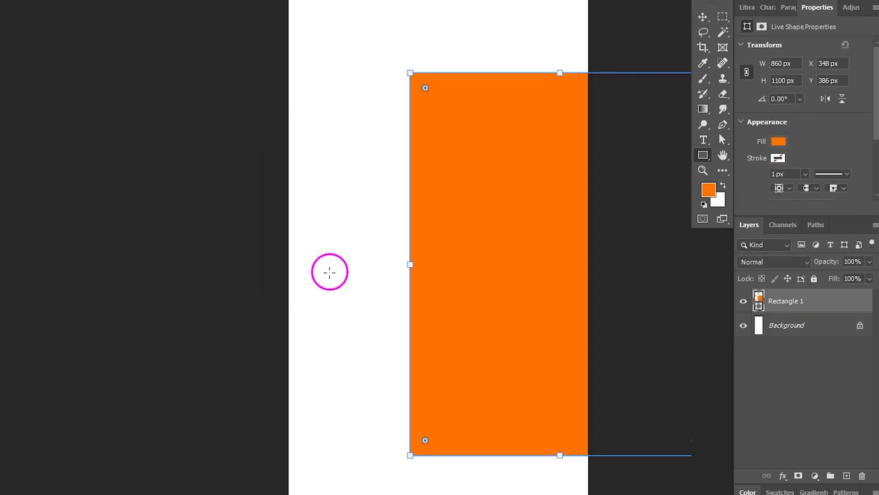
Move the orange rectangle to the canvas's top-left corner so it spans the full canvas width
click(702, 18)
drag(559, 53, 557, 173)
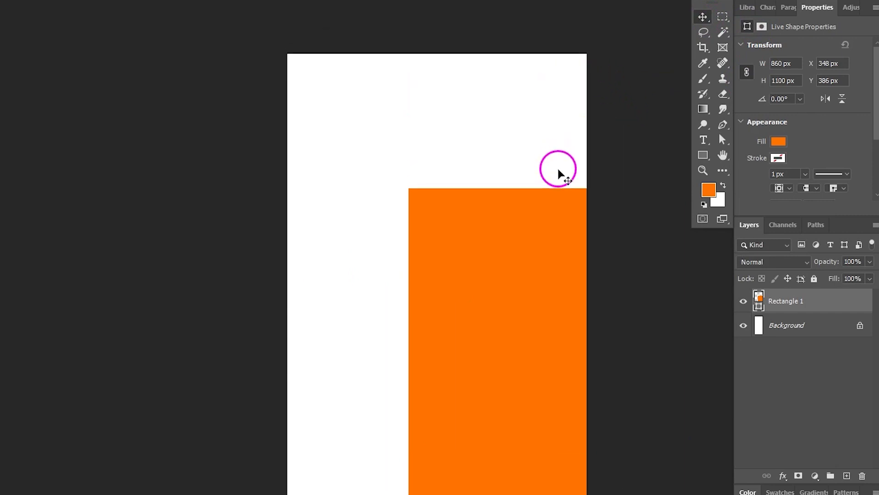
drag(481, 224, 353, 88)
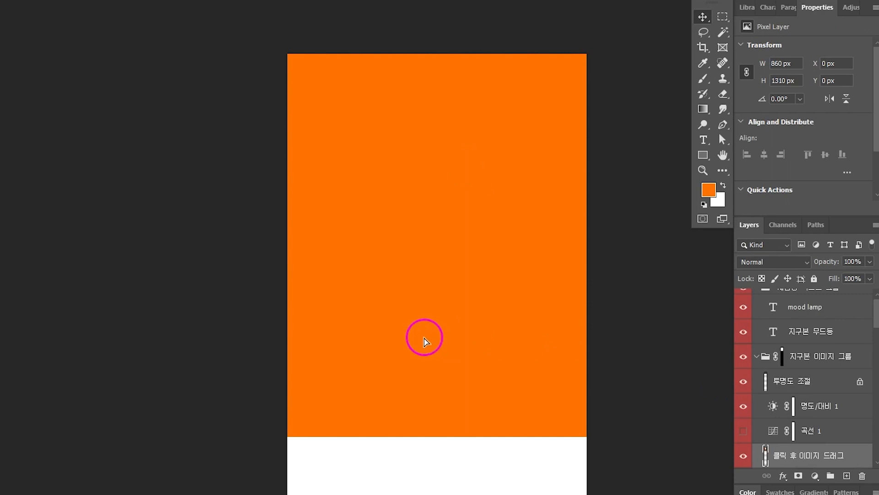
Bring the globe lamp photo into the document above the rectangle and clip it to the rectangle with a clipping mask
click(422, 337)
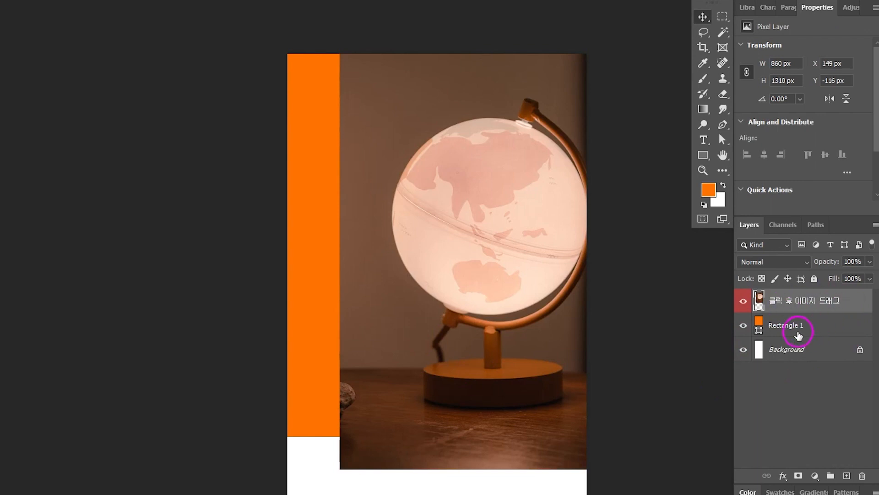
drag(798, 335, 810, 310)
alt+click(811, 309)
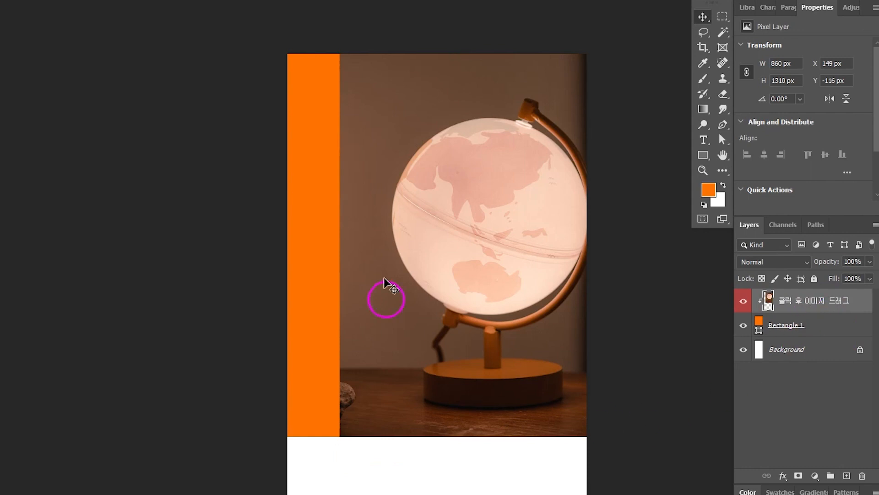
Reposition the clipped lamp photo to X 0 px, Y -90 px so it covers the whole rectangle
drag(485, 117, 431, 151)
key(shift+Up)
key(shift+Up)
key(shift+Up)
key(shift+Up)
key(shift+Up)
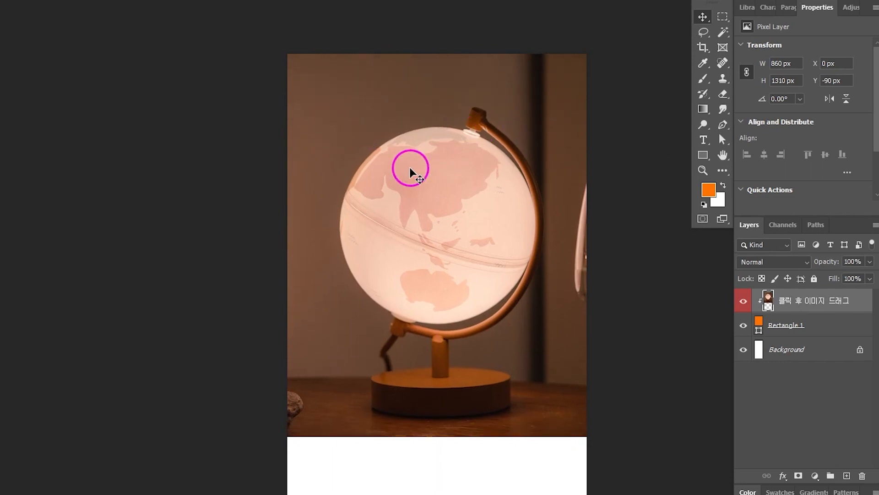
Add the white text "mood lamp" across the upper part of the lamp photo
click(701, 140)
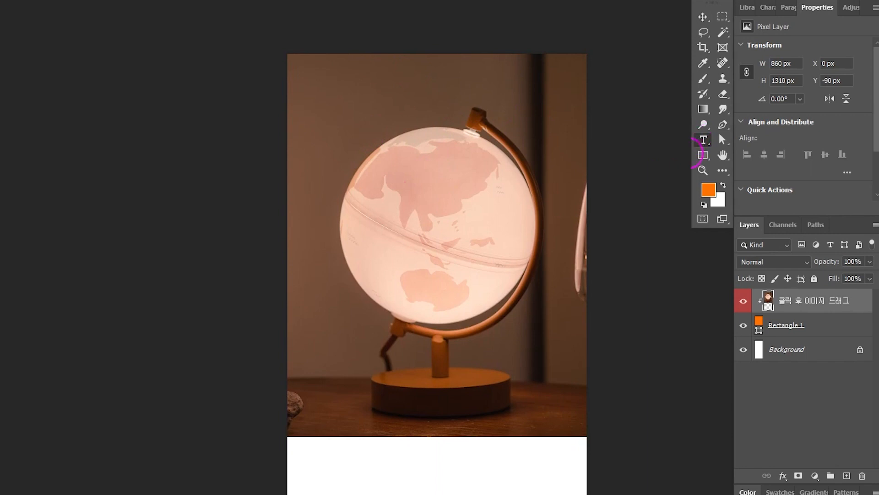
click(381, 112)
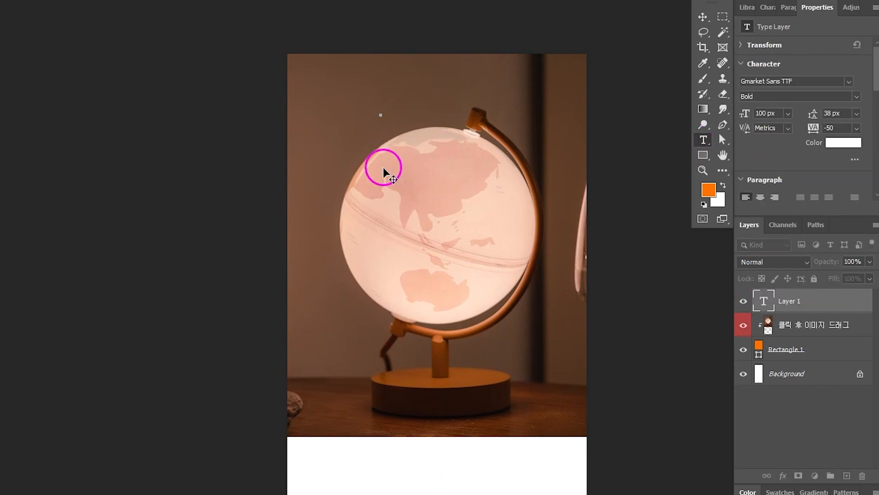
text(mood lamp)
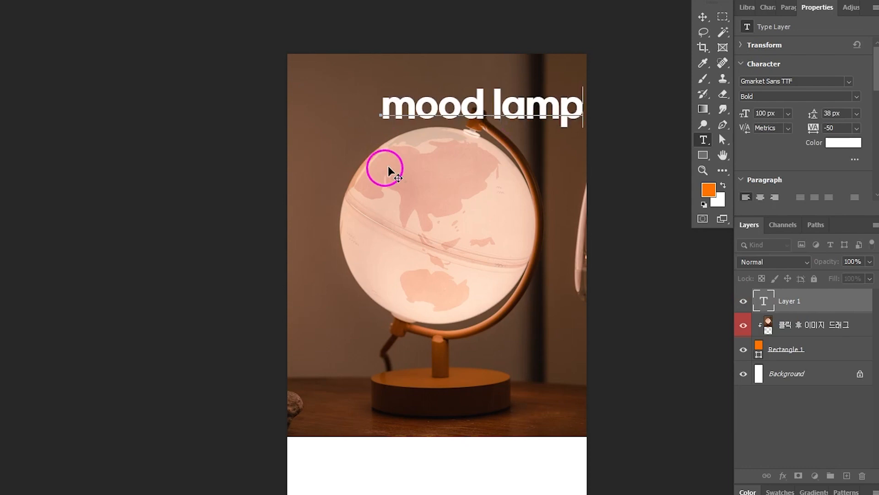
click(697, 20)
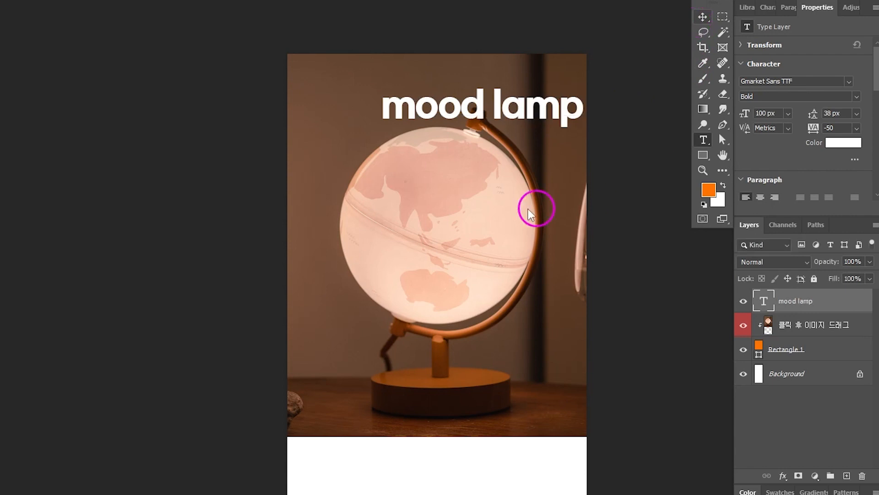
Duplicate the "mood lamp" text onto the globe below it and change the copy's wording to "지구본 무드등"
drag(482, 101, 450, 179)
double_click(450, 177)
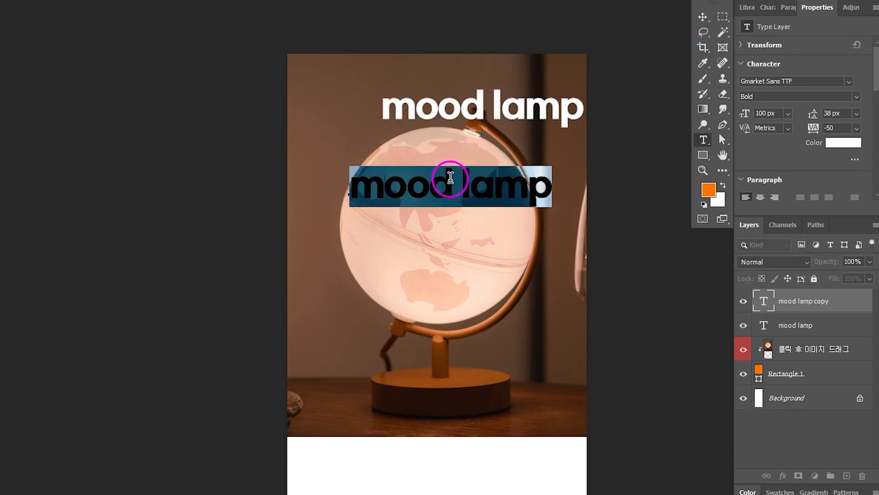
text(지구본)
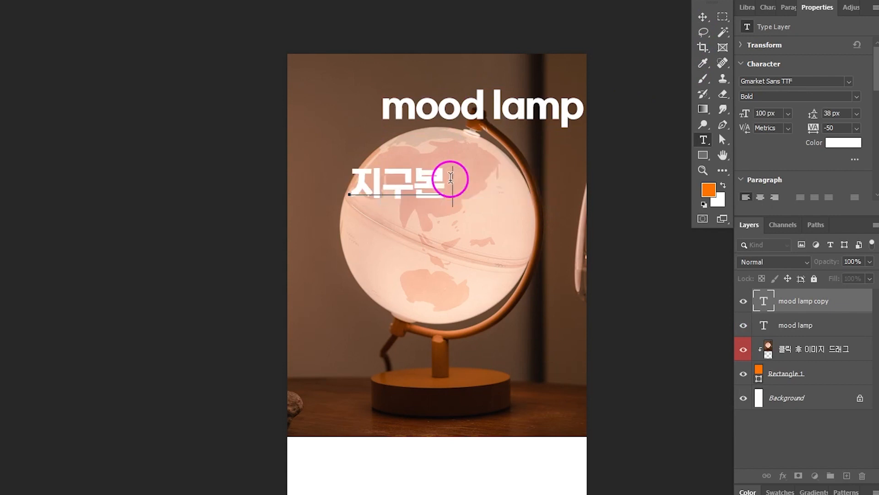
text( 무드등)
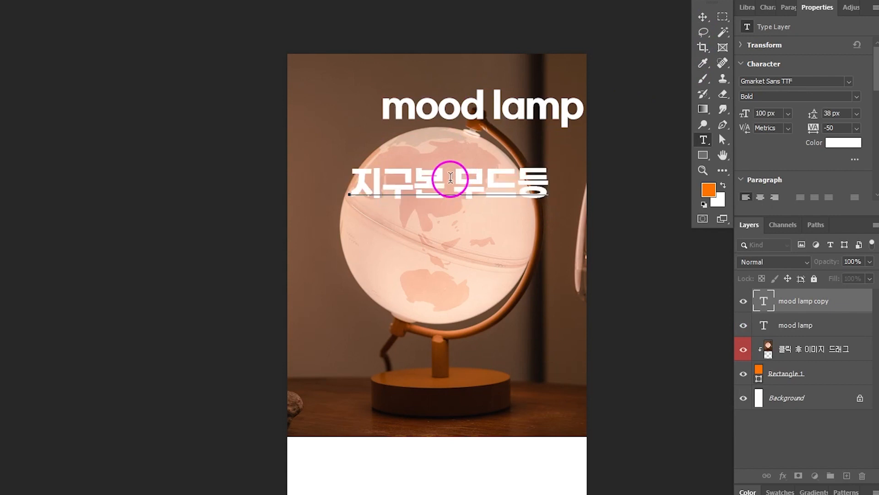
click(702, 17)
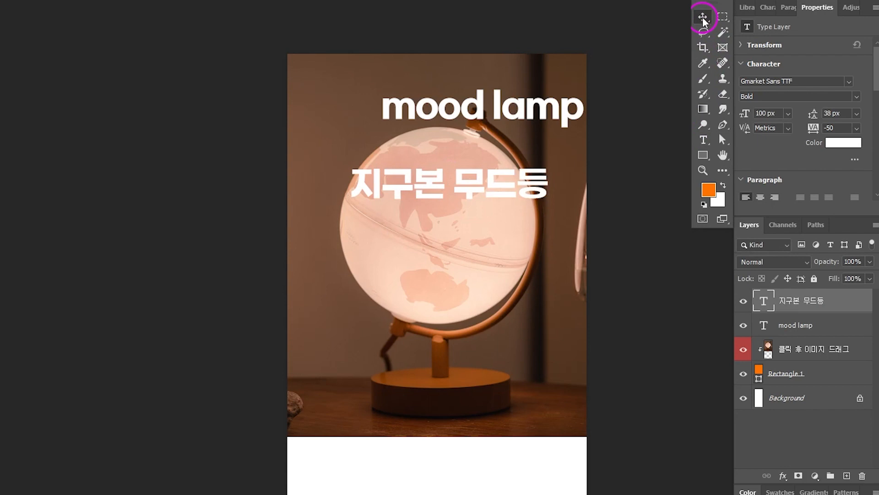
Shift the "mood lamp" text up and toward the photo's left side, and set its font to Dancing Script Medium
drag(498, 106, 446, 95)
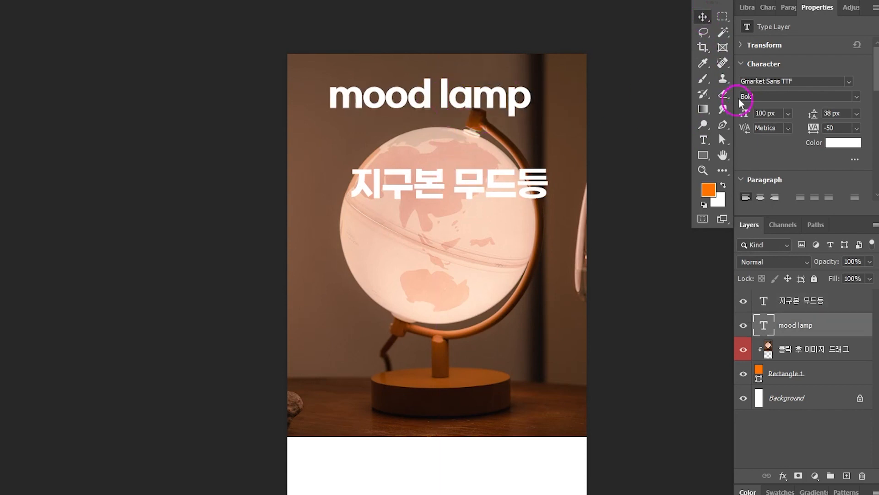
click(774, 7)
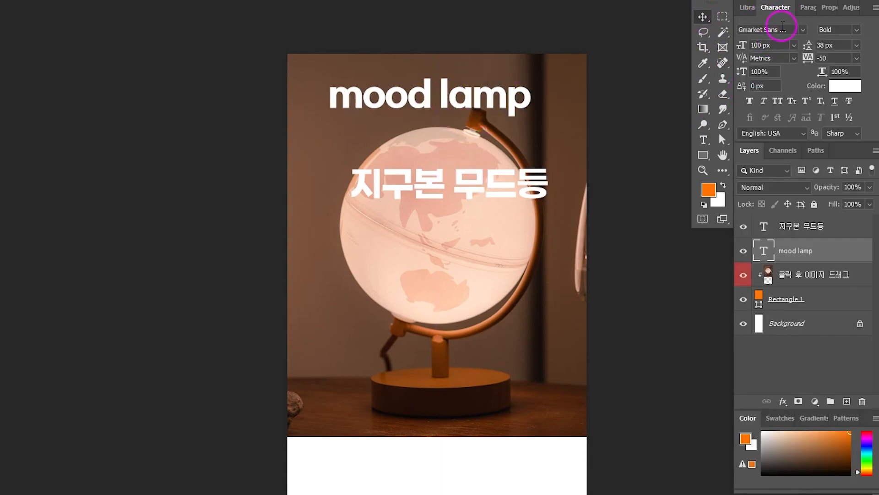
click(769, 29)
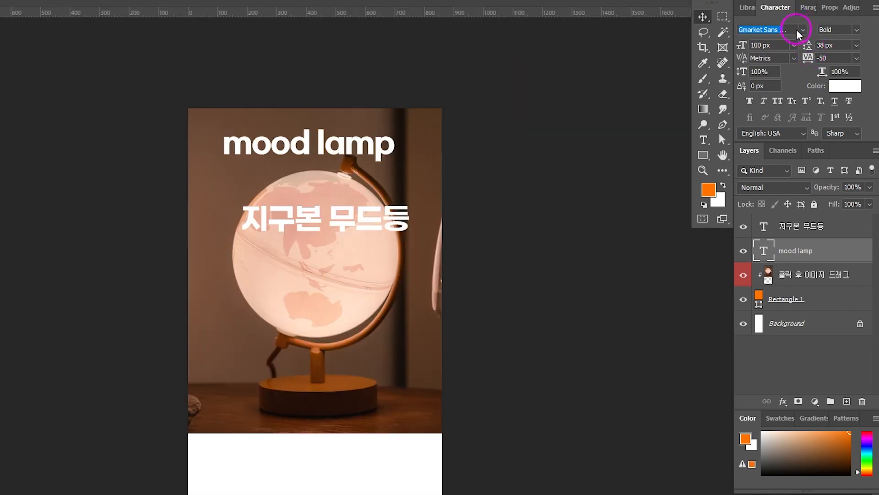
click(789, 30)
drag(789, 32, 727, 74)
text(da)
text(n)
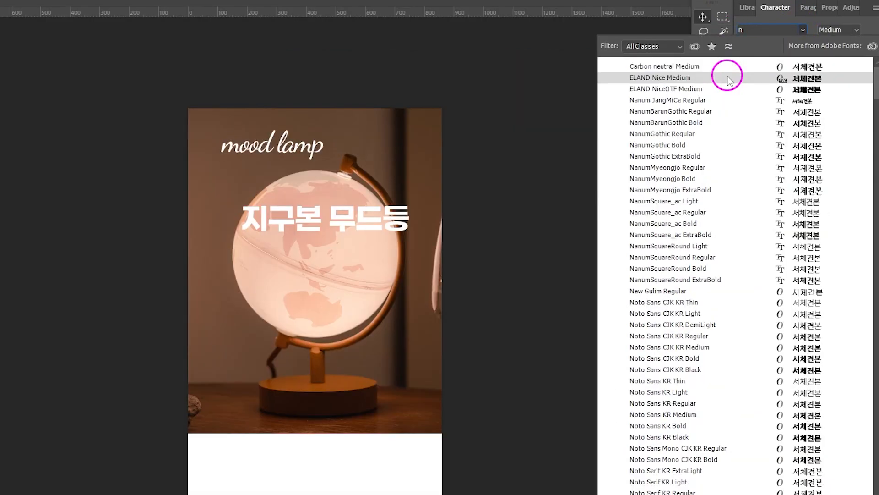
key(BackSpace)
text(da)
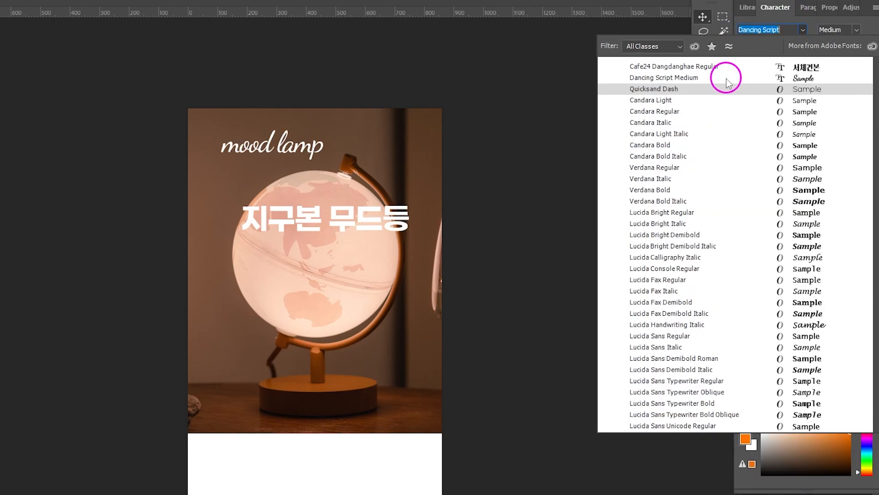
click(725, 78)
Set the "mood lamp" text's font size to 50 px and its tracking to 0
click(786, 46)
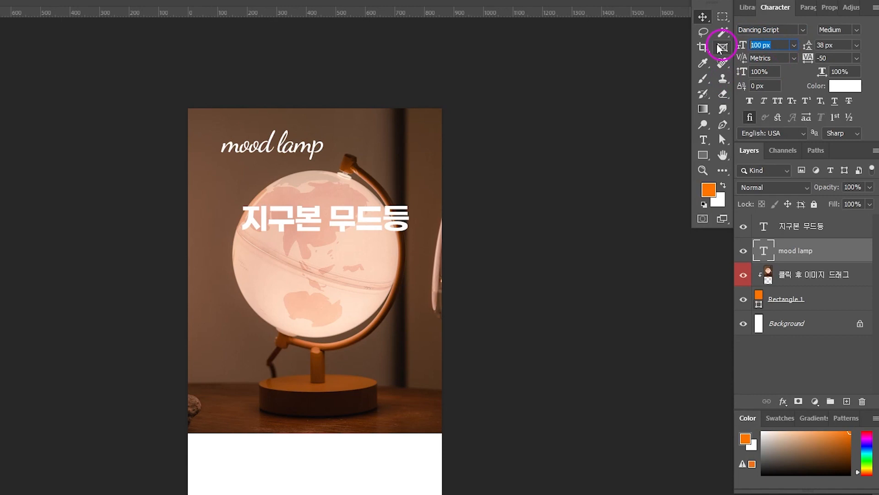
text(50)
key(Return)
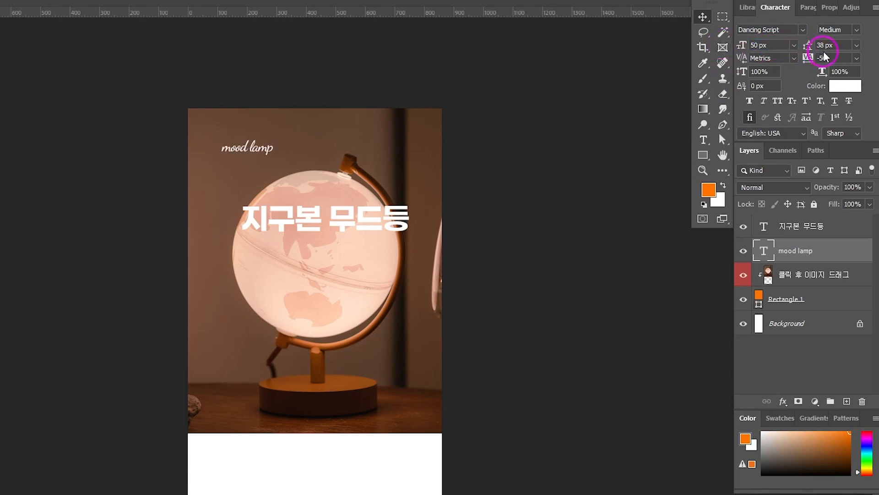
drag(835, 58, 812, 62)
text(0)
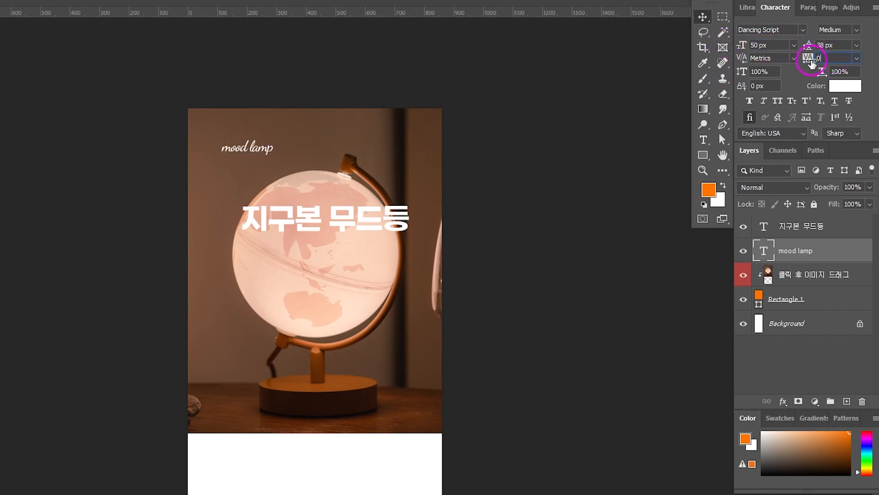
key(Return)
Change the "mood lamp" text colour to the warm yellow #ffc438
click(843, 91)
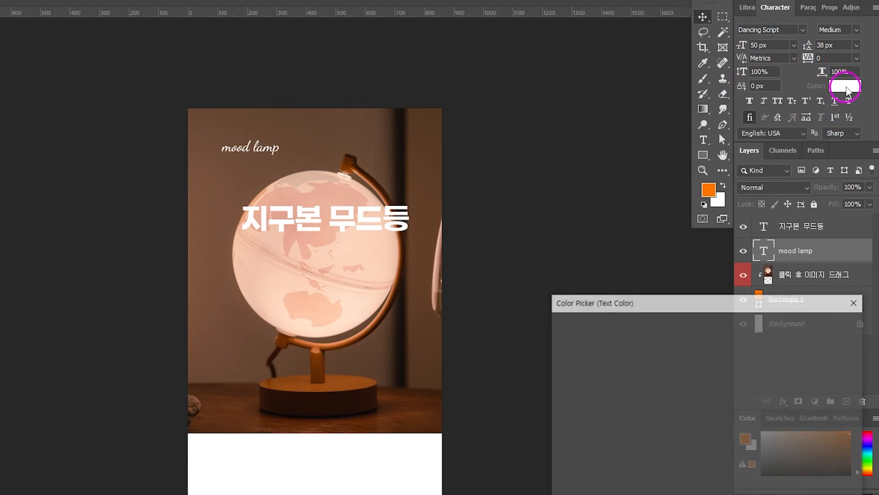
click(720, 458)
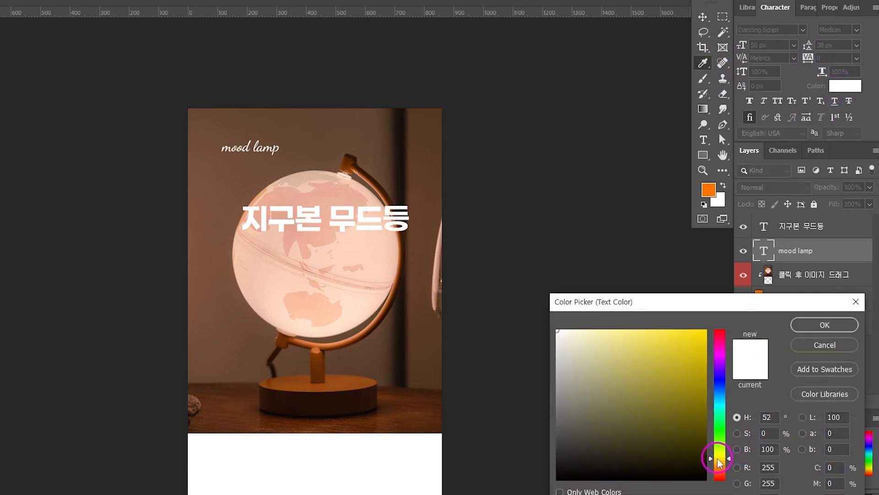
drag(674, 355, 674, 327)
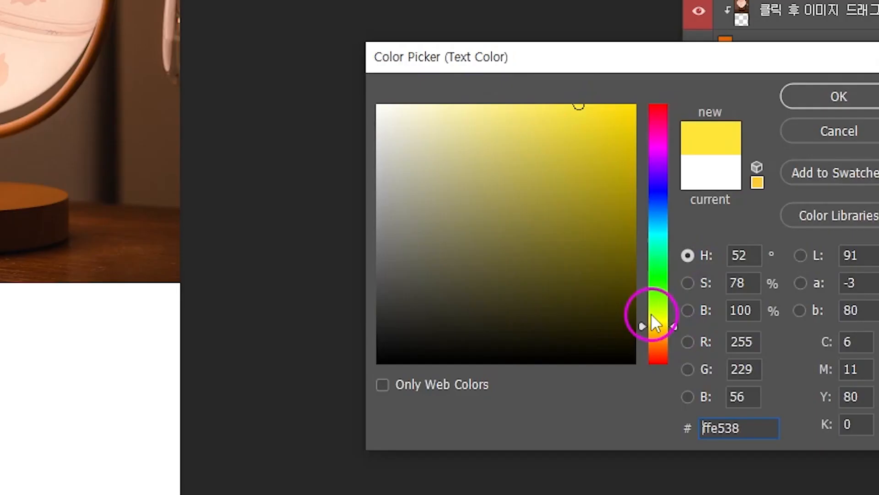
click(719, 464)
drag(658, 337, 658, 331)
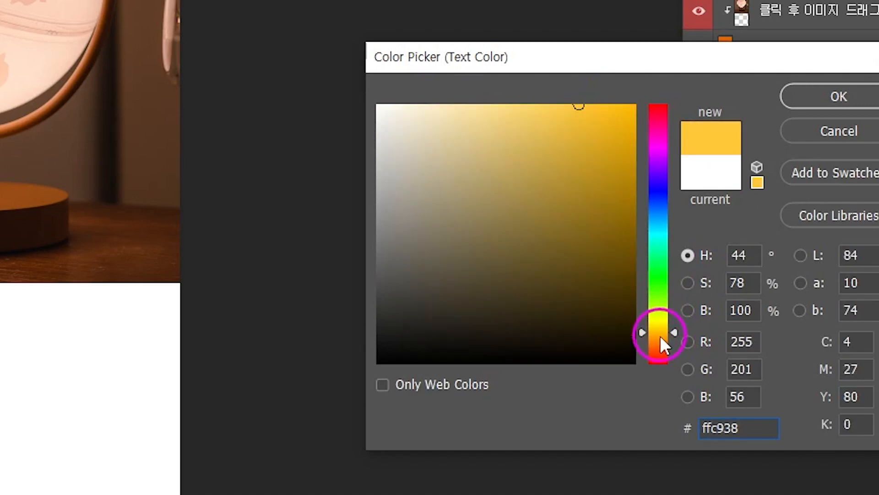
click(660, 333)
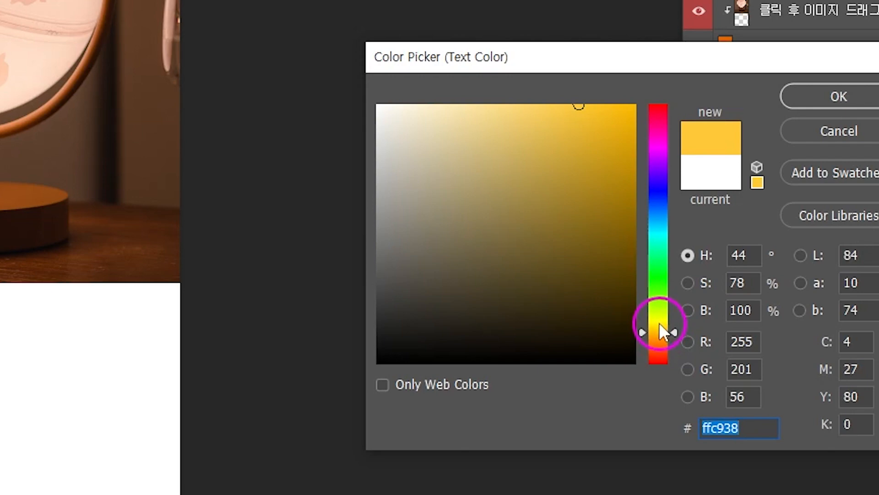
click(658, 322)
click(659, 339)
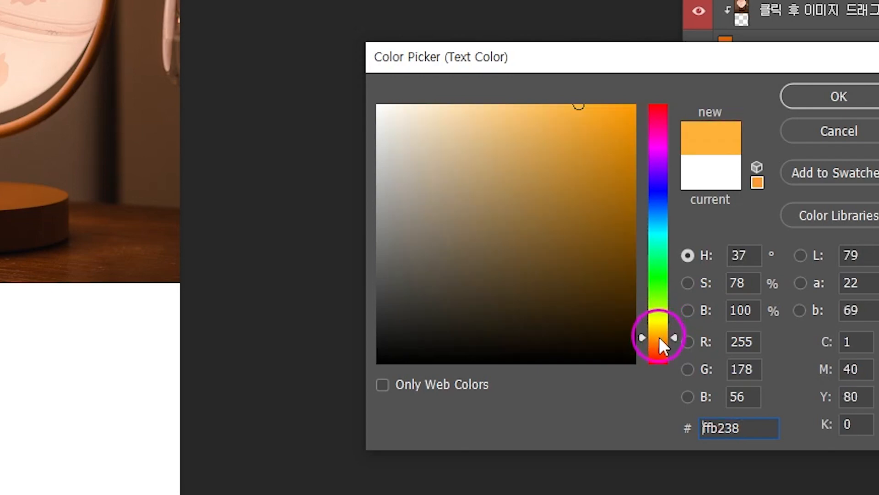
click(659, 333)
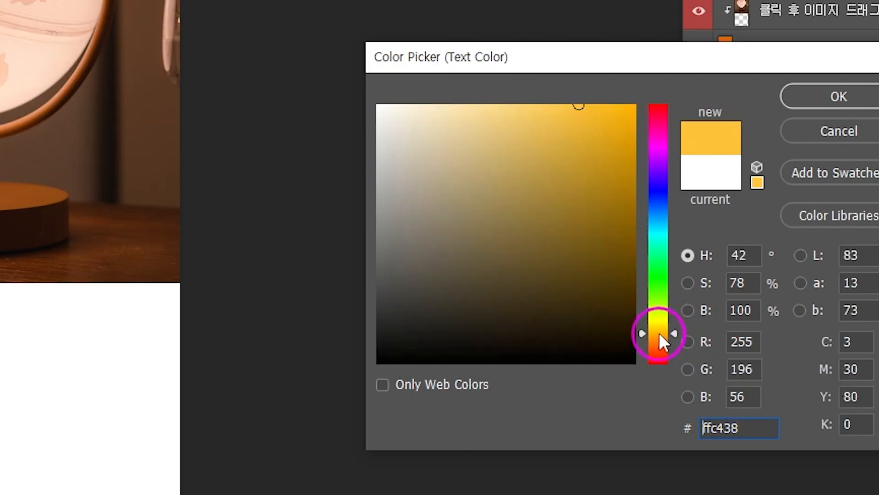
click(848, 98)
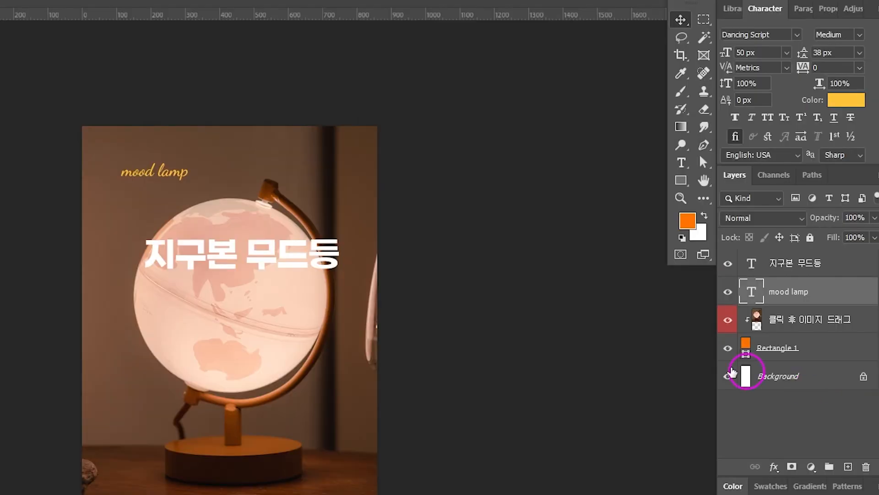
Centre the "지구본 무드등" and "mood lamp" texts horizontally on the canvas, then clear the selection
shift+click(843, 262)
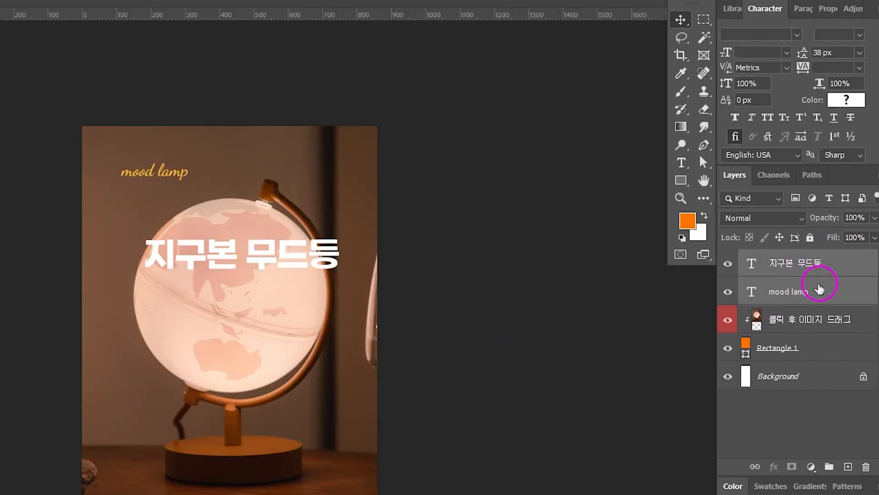
key(ctrl+a)
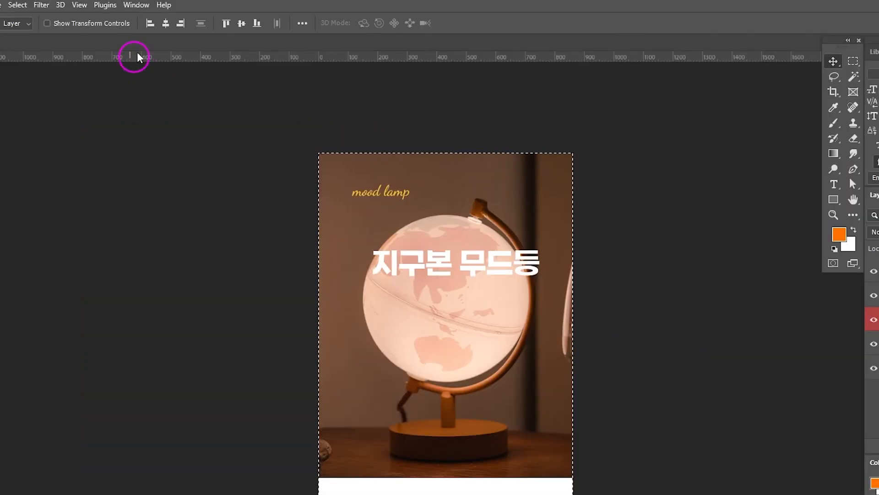
click(165, 29)
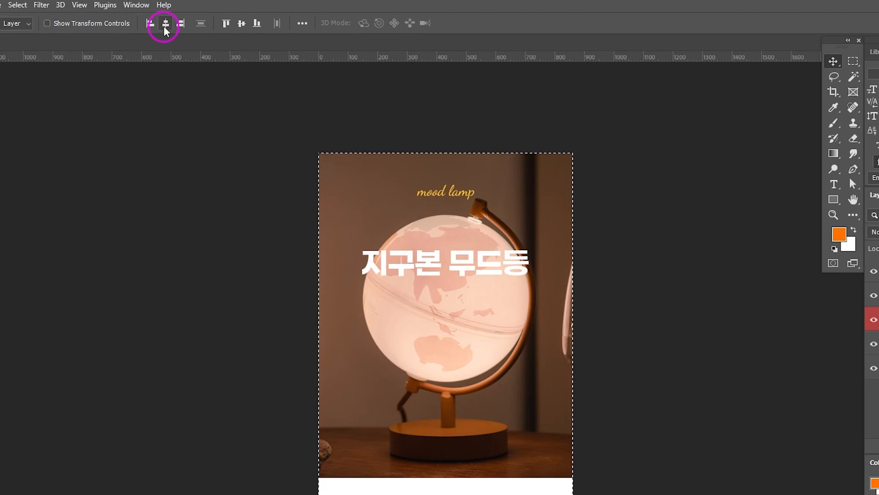
key(ctrl+d)
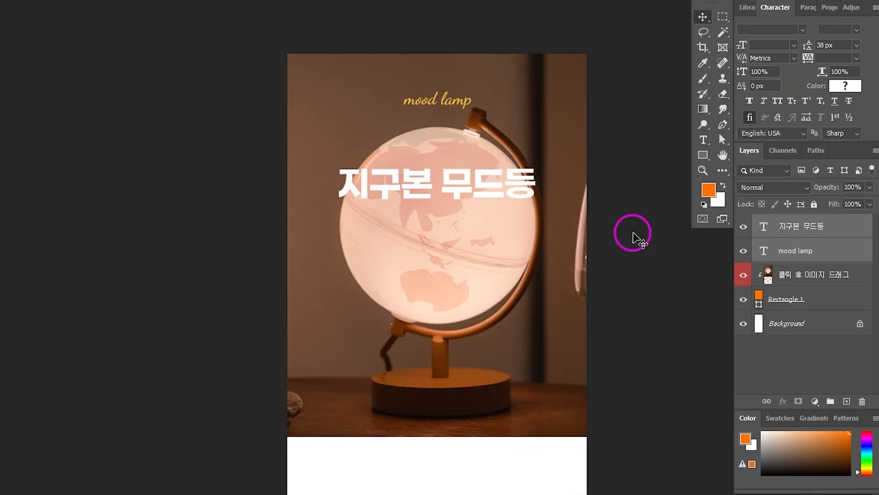
click(634, 237)
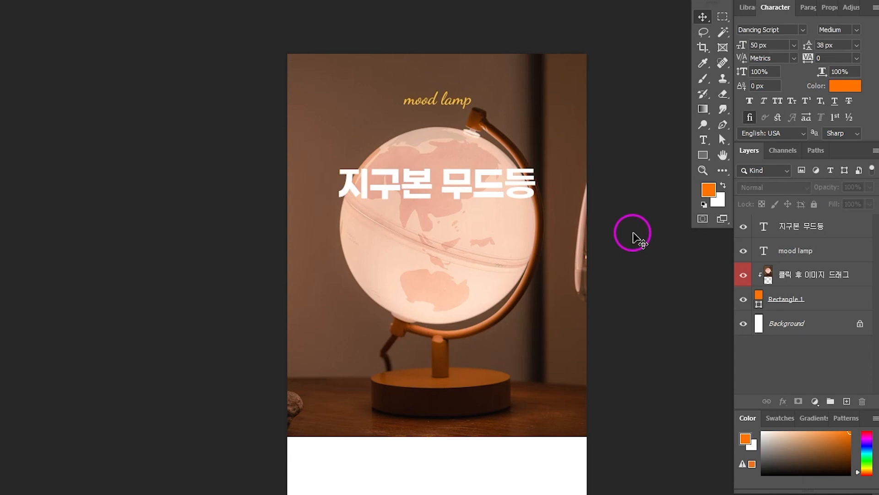
Move the "지구본 무드등" title straight up so it sits just below the "mood lamp" text with a small gap
drag(459, 188, 459, 139)
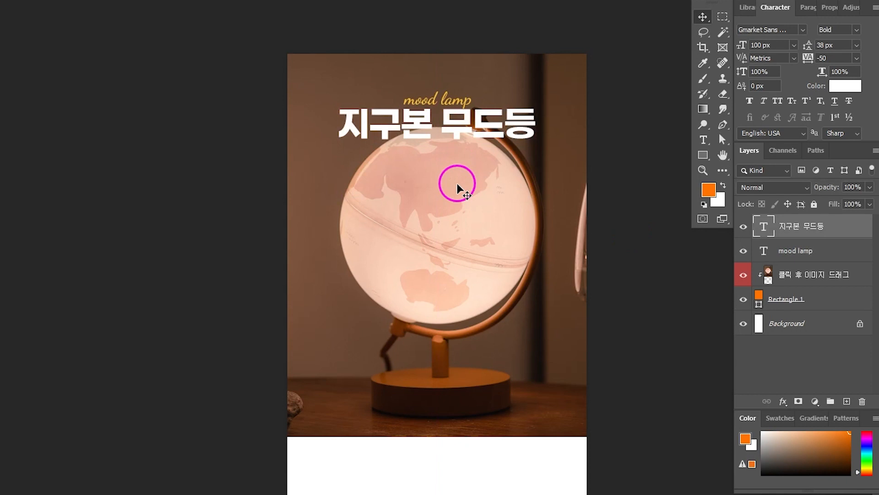
key(shift+Down)
key(shift+Down)
key(shift+Down)
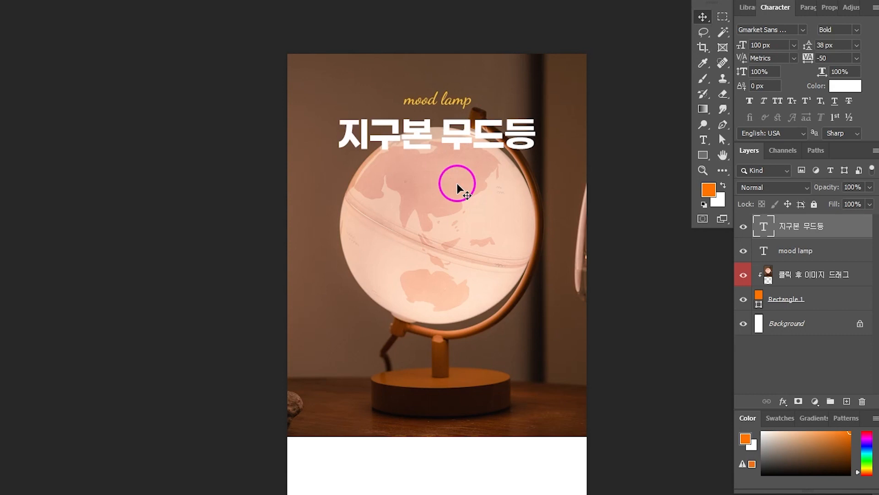
Select both title texts together and nudge them slightly closer to the photo's upper edge
shift+click(451, 102)
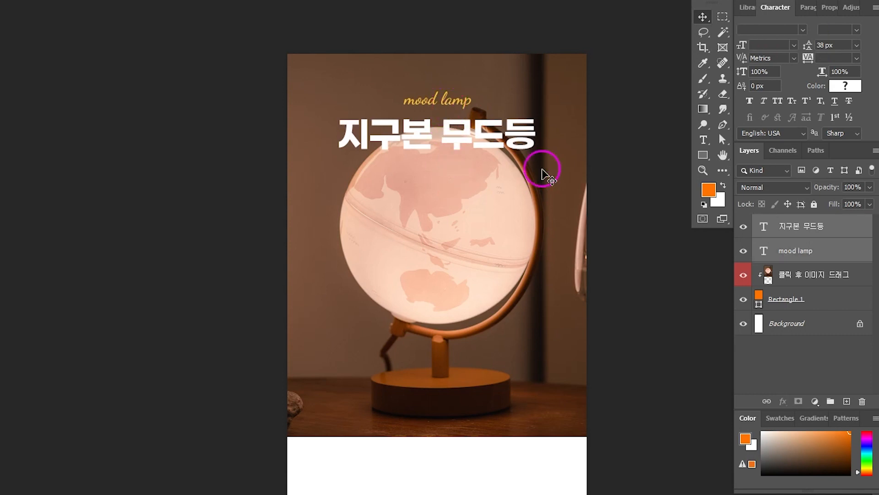
key(shift+Up)
key(shift+Up)
key(shift+Up)
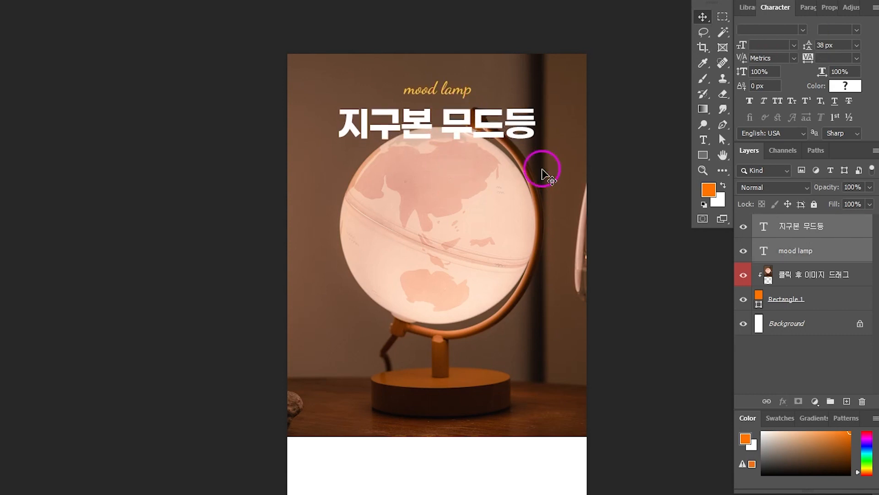
key(shift+Up)
key(shift+Up)
key(shift+Up)
key(shift+Up)
key(shift+Up)
key(shift+Up)
key(shift+Up)
key(shift+Up)
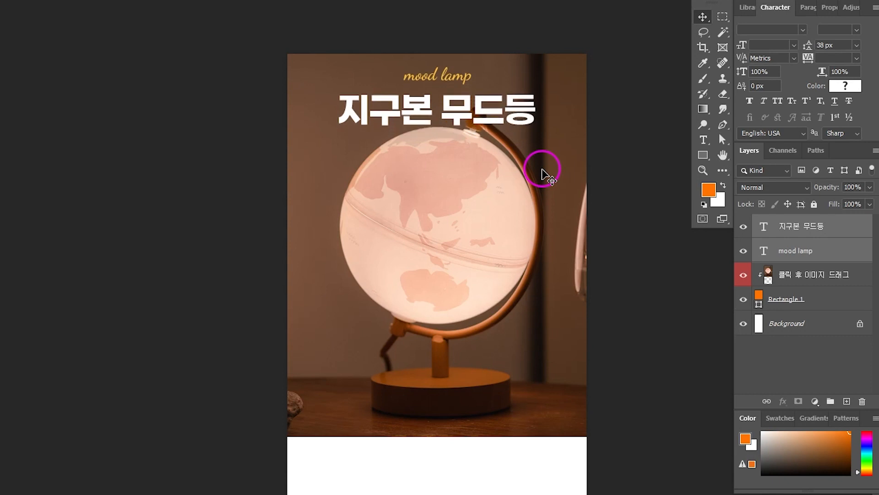
key(shift+Down)
key(shift+Down)
key(shift+Down)
key(shift+Down)
key(shift+Down)
key(shift+Down)
key(shift+Down)
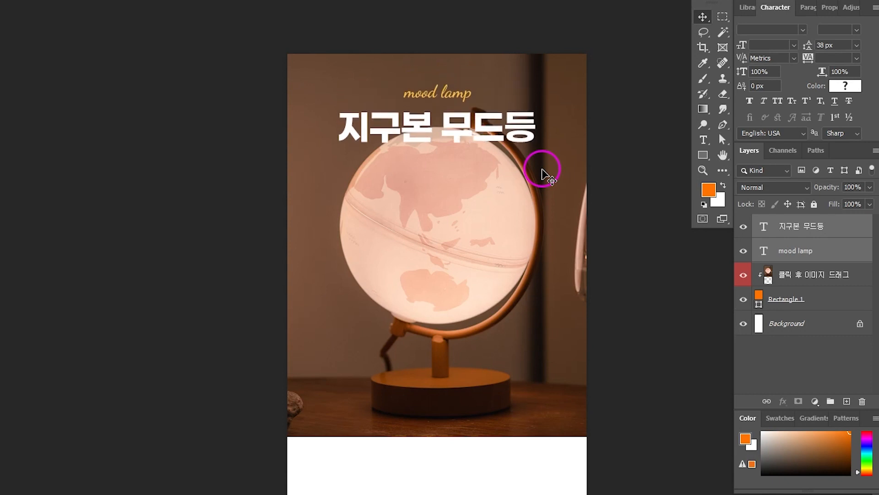
key(shift+Up)
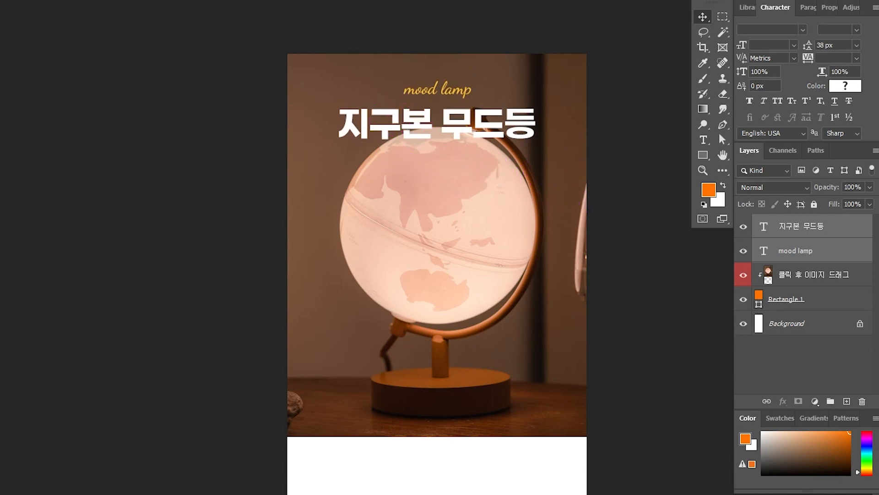
Draw a rectangle about 972 by 470 px over the photo's upper part and fill it with black #000000
click(701, 156)
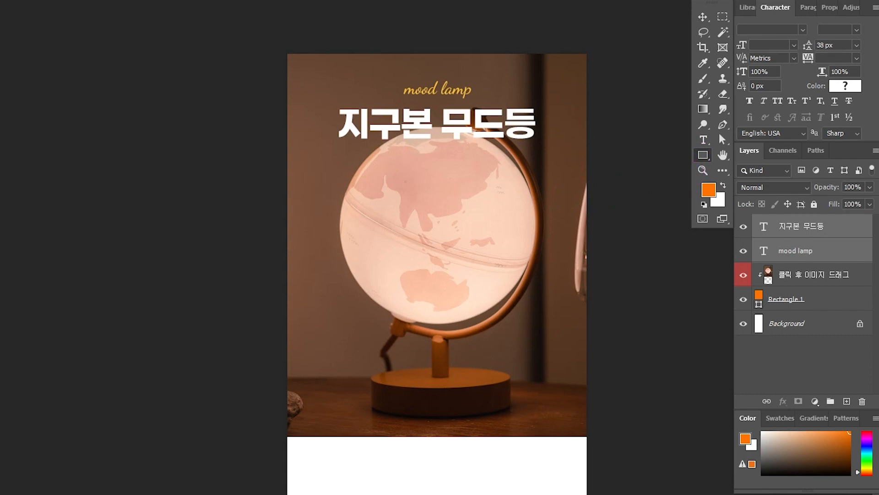
drag(271, 36, 608, 198)
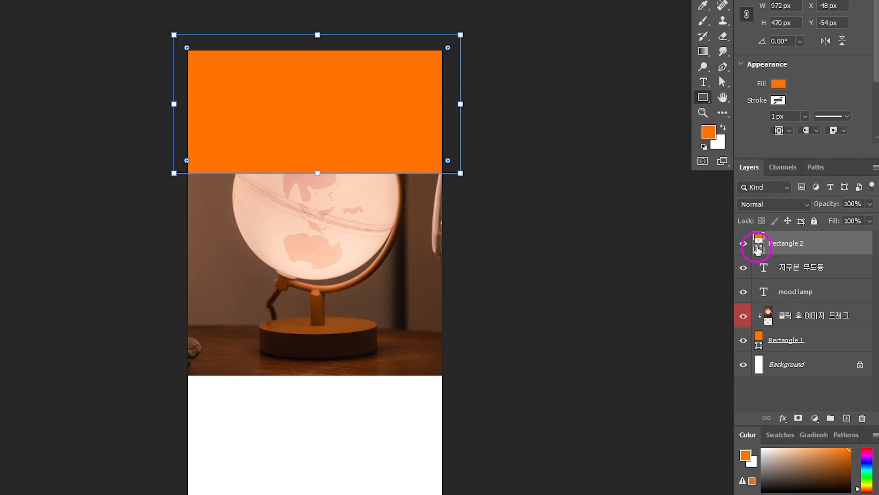
double_click(758, 249)
drag(597, 371, 528, 428)
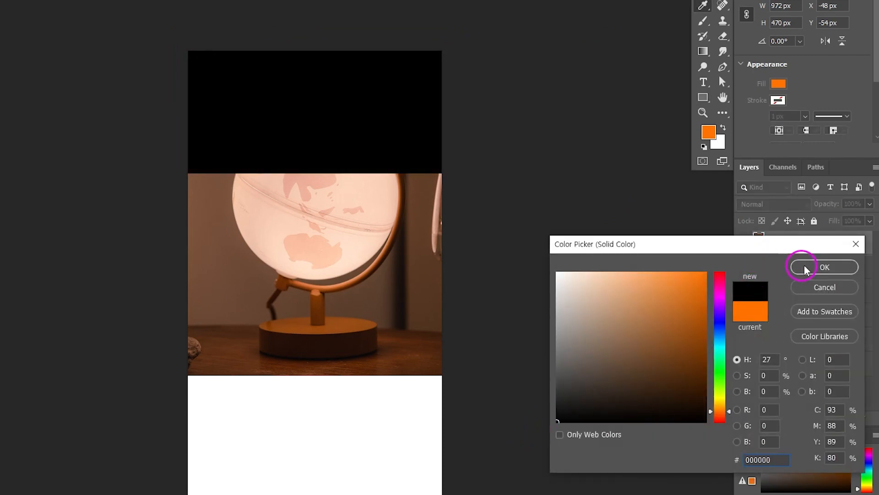
click(806, 268)
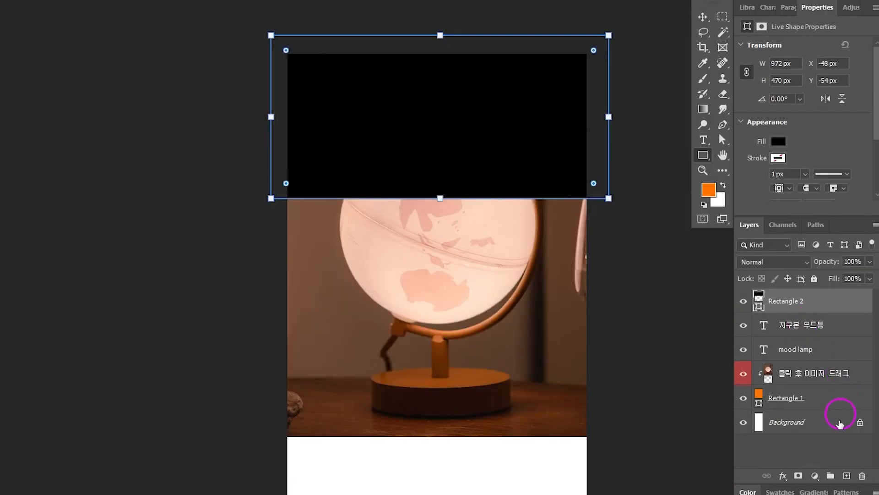
Add a layer mask to the black rectangle and draw a vertical black-to-white gradient on it, fading out the rectangle's lower edge
click(798, 477)
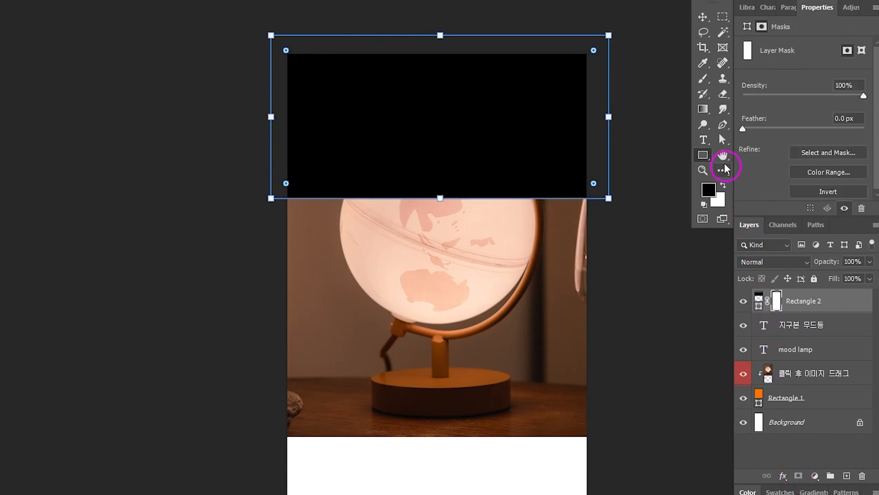
click(703, 110)
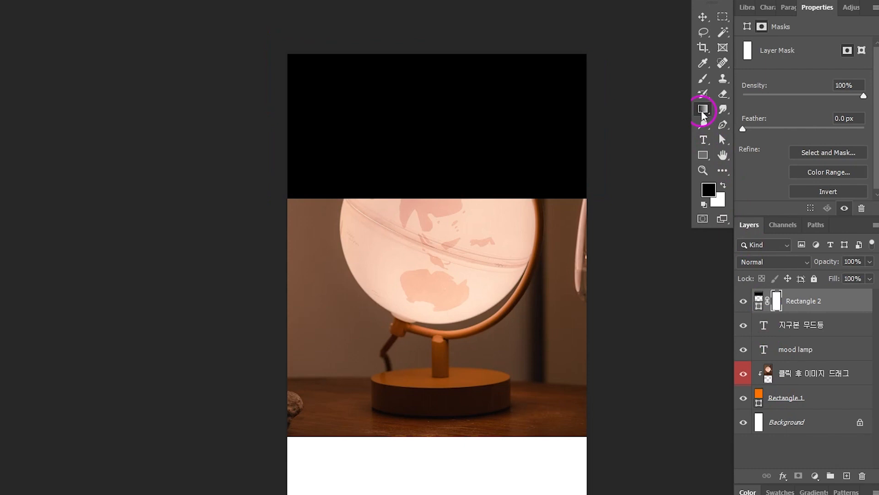
click(714, 208)
click(720, 209)
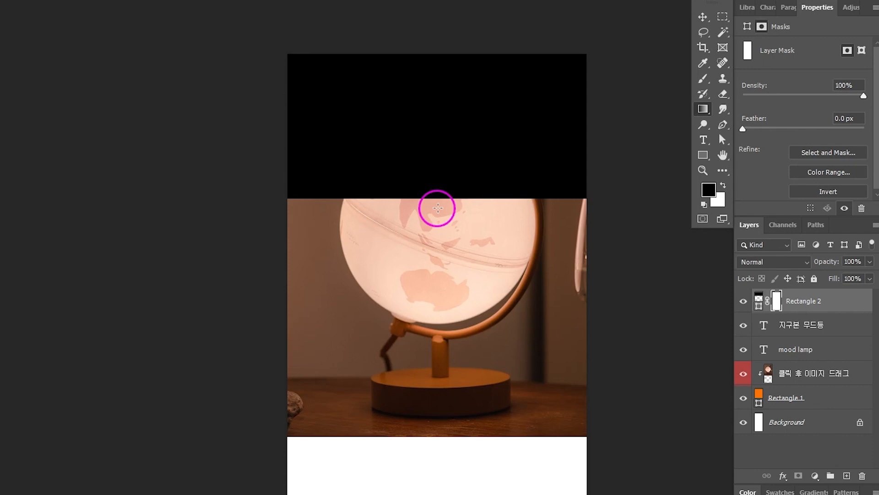
drag(438, 206, 440, 110)
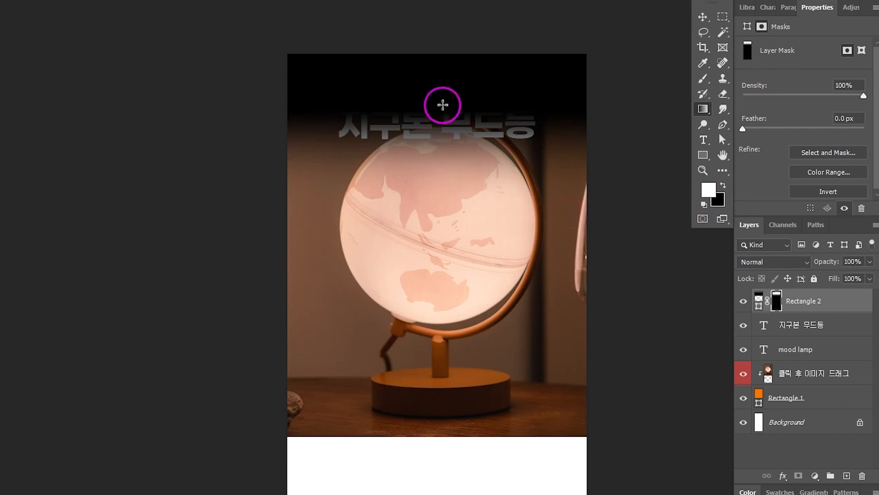
Try different gradient directions and lengths on the rectangle's mask, ending with a fade from its lower edge up to the "지구본 무드등" title
drag(447, 80, 448, 190)
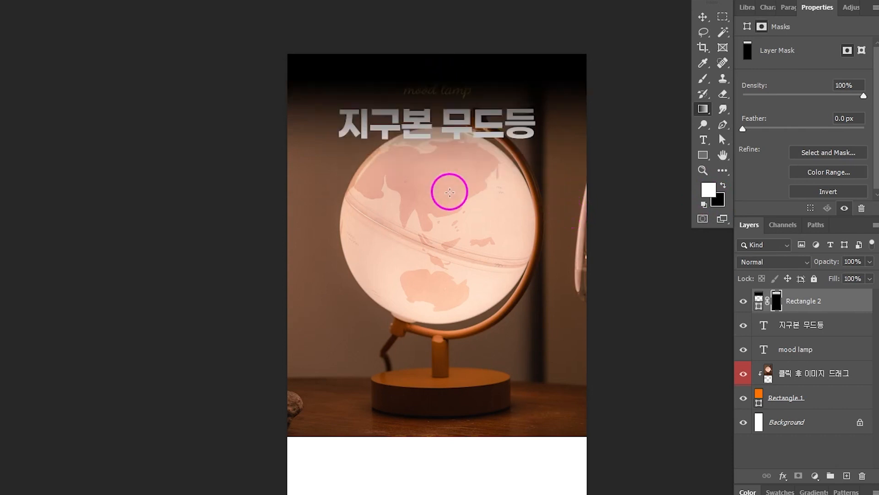
click(723, 185)
key(ctrl+z)
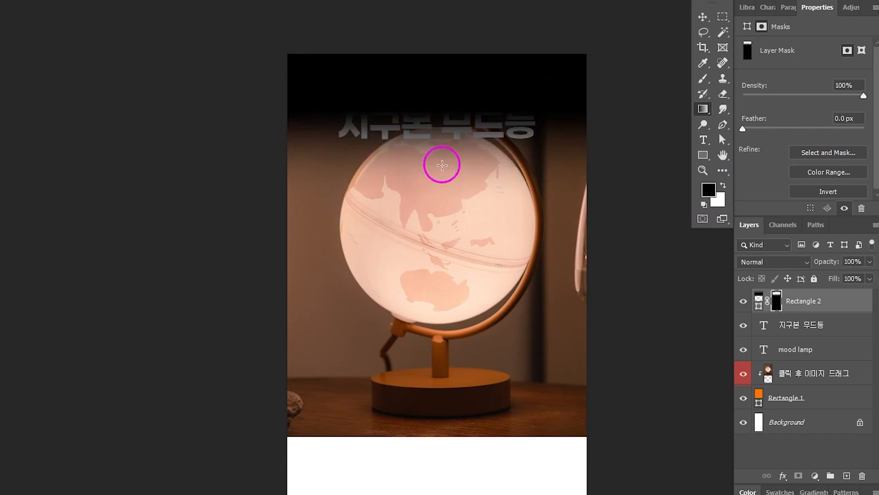
drag(439, 198, 427, 90)
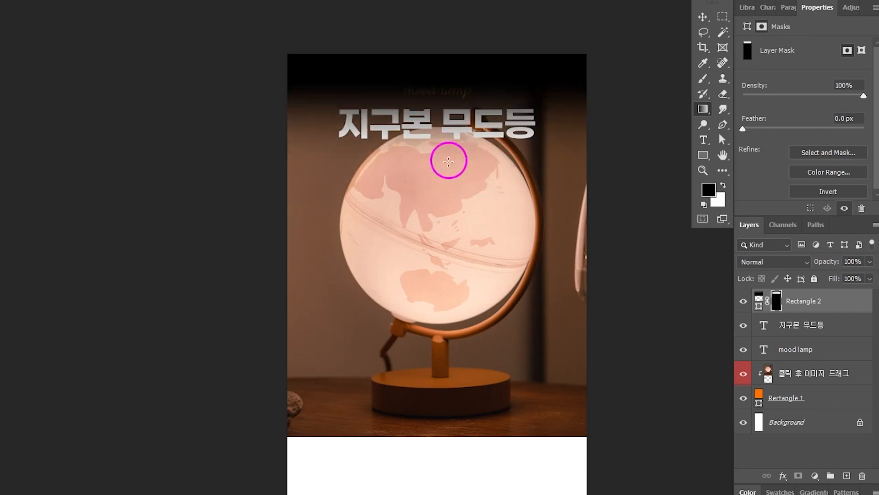
drag(447, 161, 443, 111)
drag(440, 193, 433, 109)
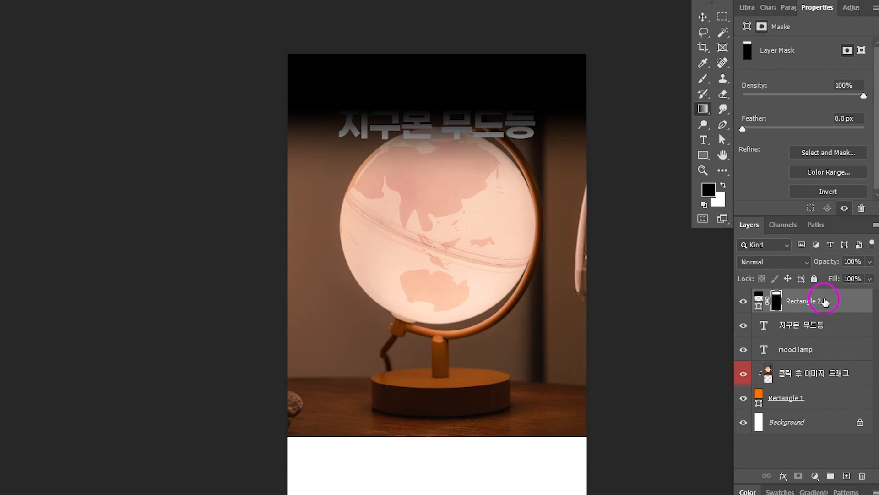
Place the gradient-masked black rectangle beneath both text layers at 36% opacity, and compare the photo with and without it
drag(825, 301, 827, 362)
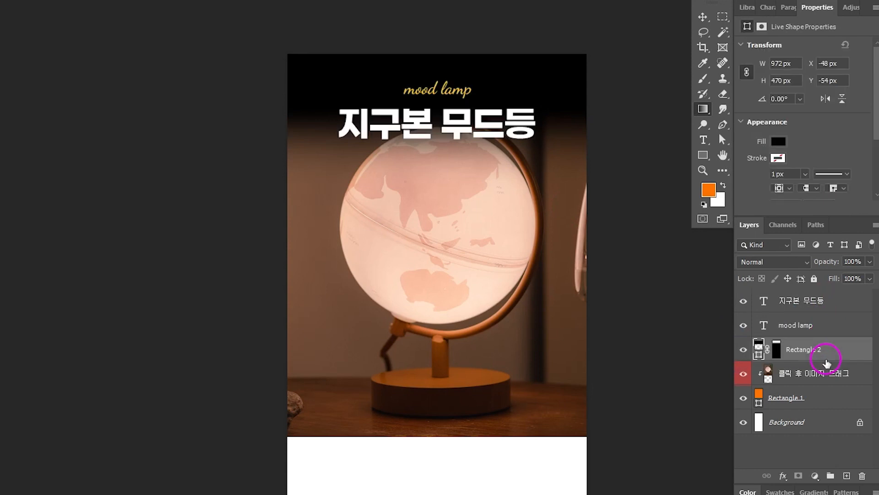
click(869, 262)
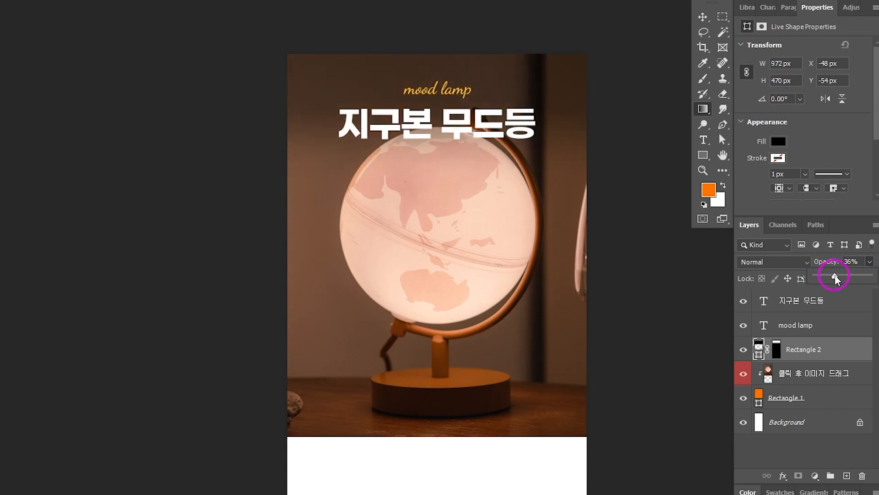
click(742, 351)
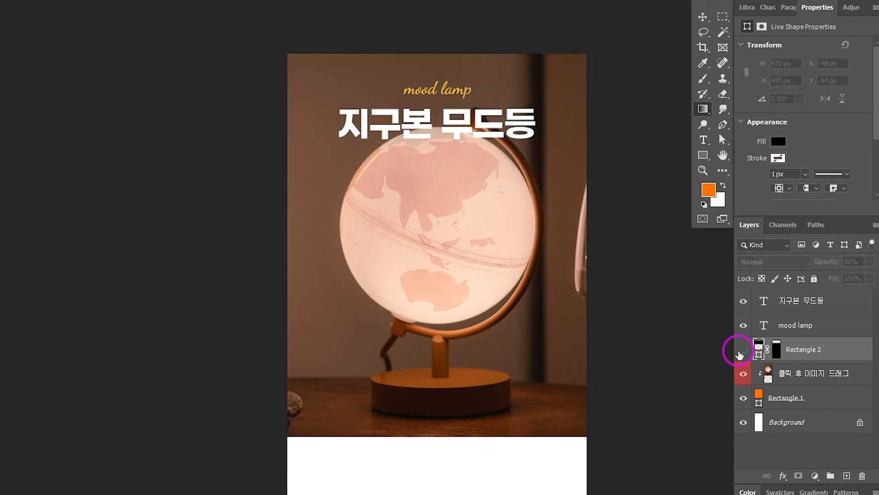
click(741, 350)
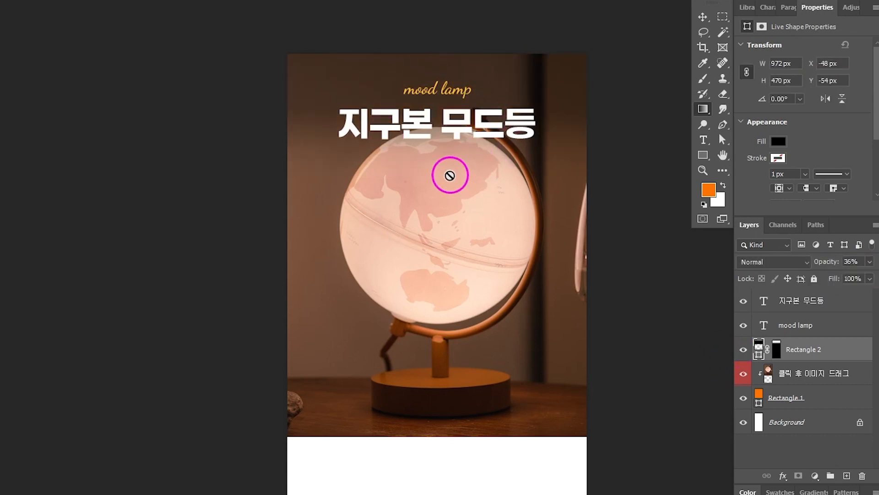
click(743, 350)
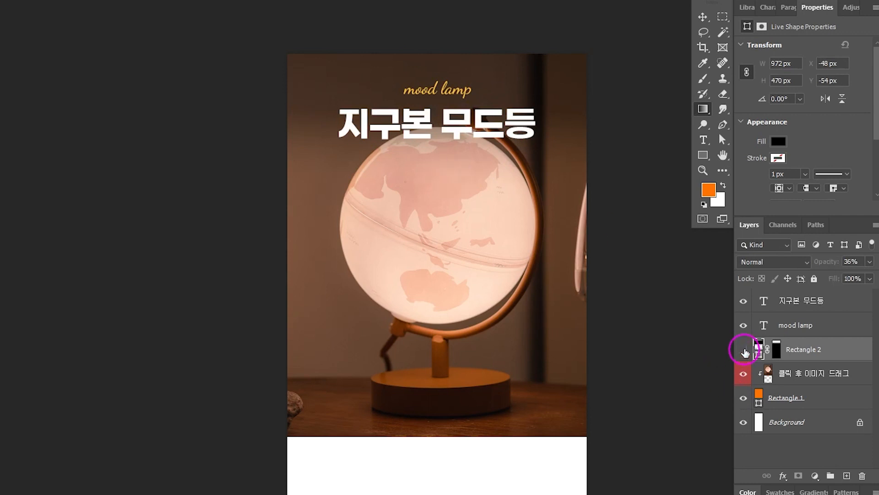
click(744, 351)
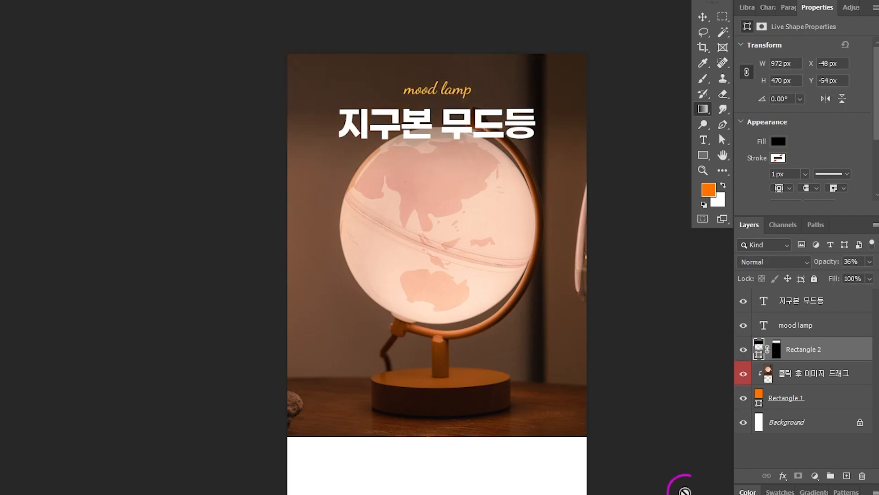
Copy the black line artwork from the other open document onto the page's white area below the photo
drag(525, 490, 513, 293)
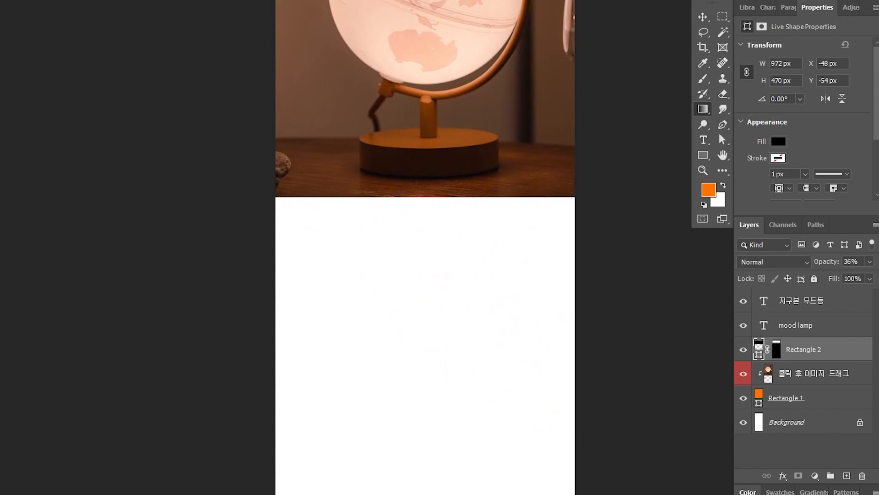
key(ctrl+Tab)
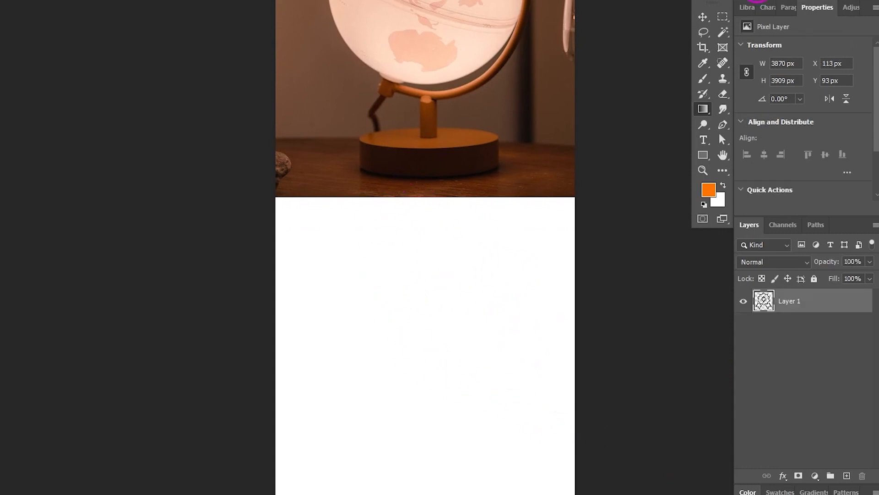
click(703, 17)
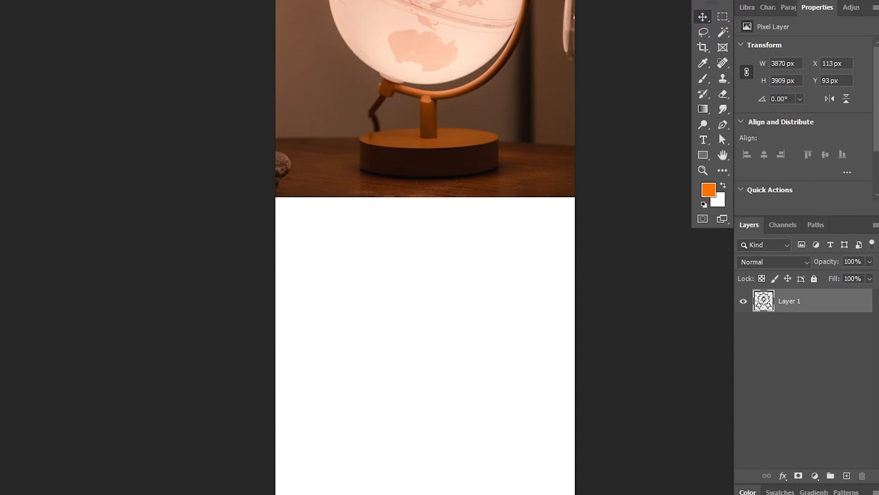
drag(569, 206, 404, 301)
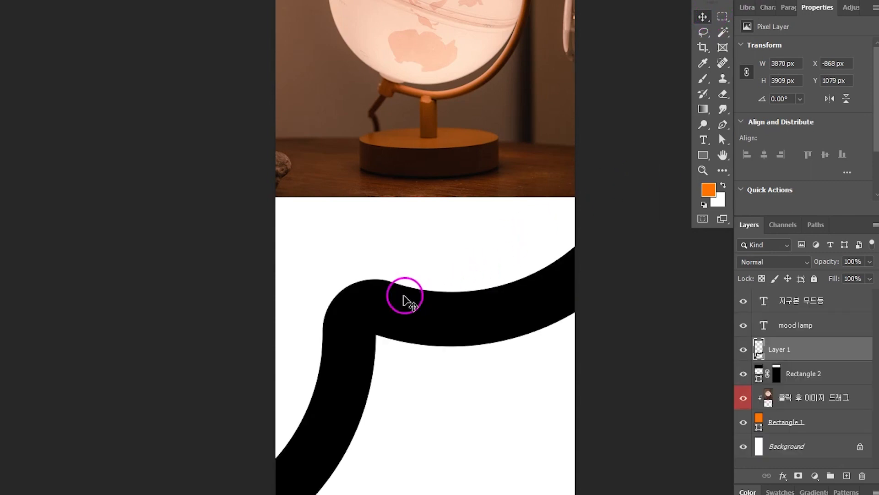
Scale the black badge artwork down to 120 × 120 px and place it in the white area below the lamp photo
key(ctrl+t)
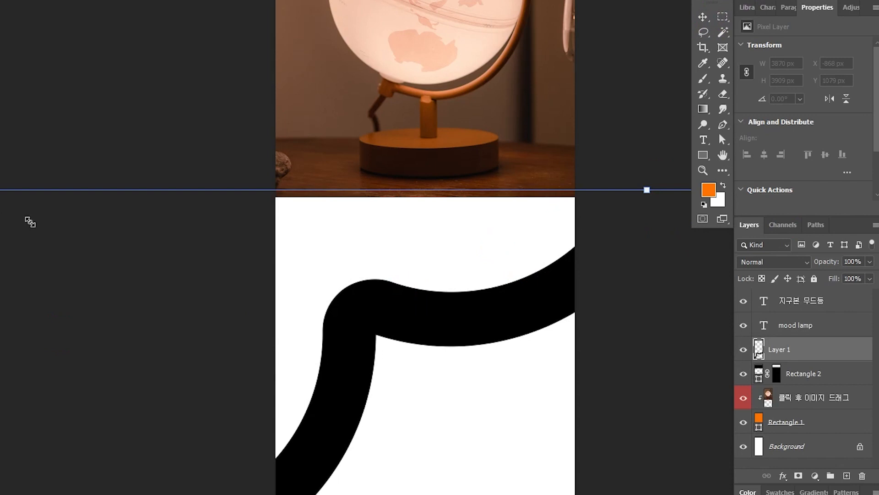
drag(30, 222, 331, 435)
drag(311, 488, 312, 318)
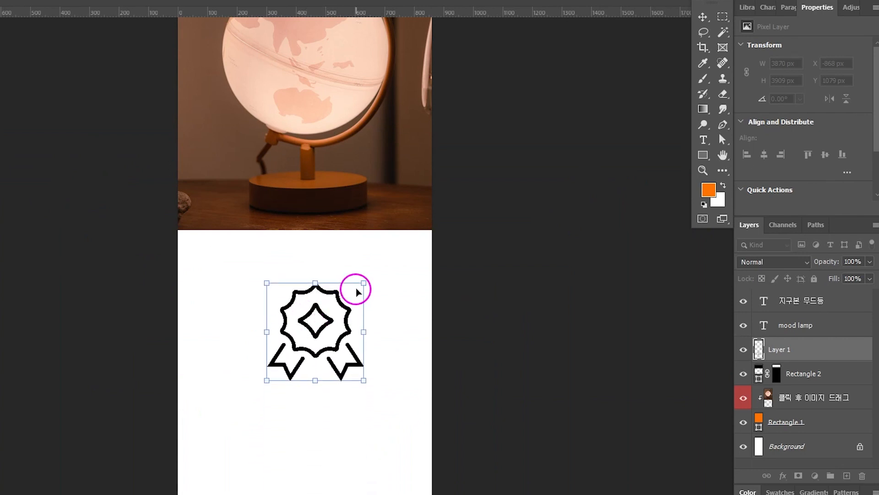
drag(357, 291, 316, 297)
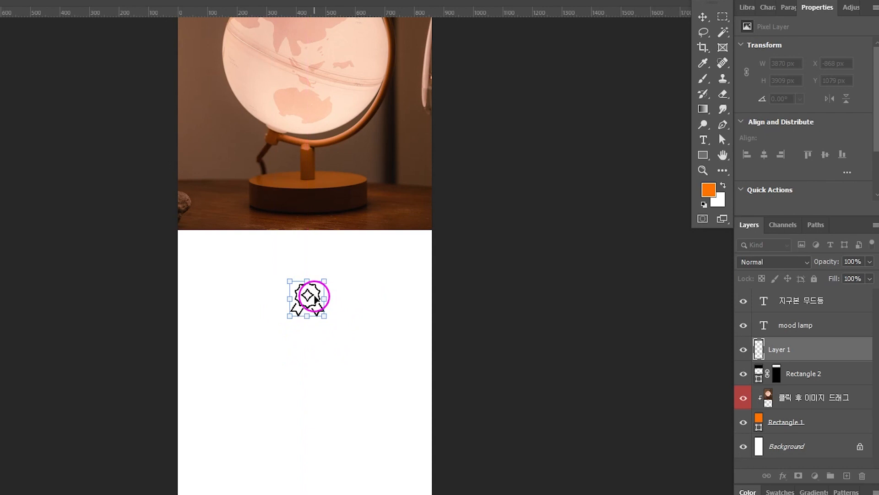
key(Return)
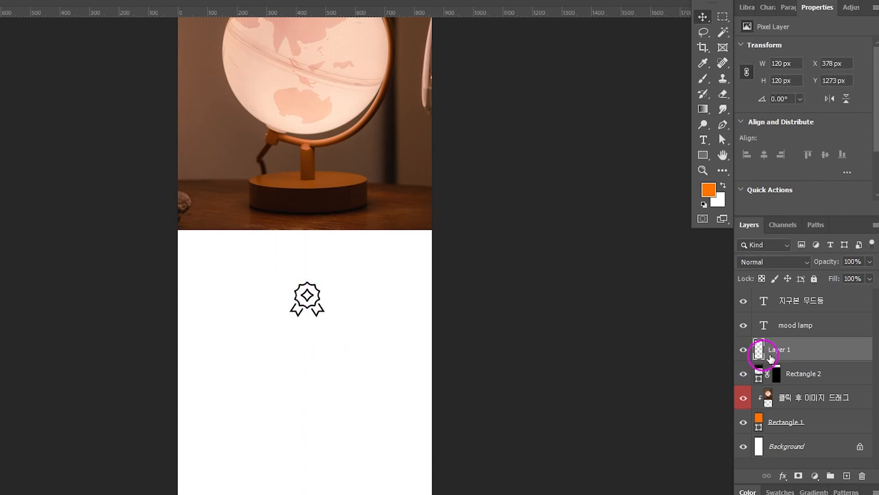
Add a Color Overlay effect with colour #ffc03a to the badge icon's layer
double_click(808, 358)
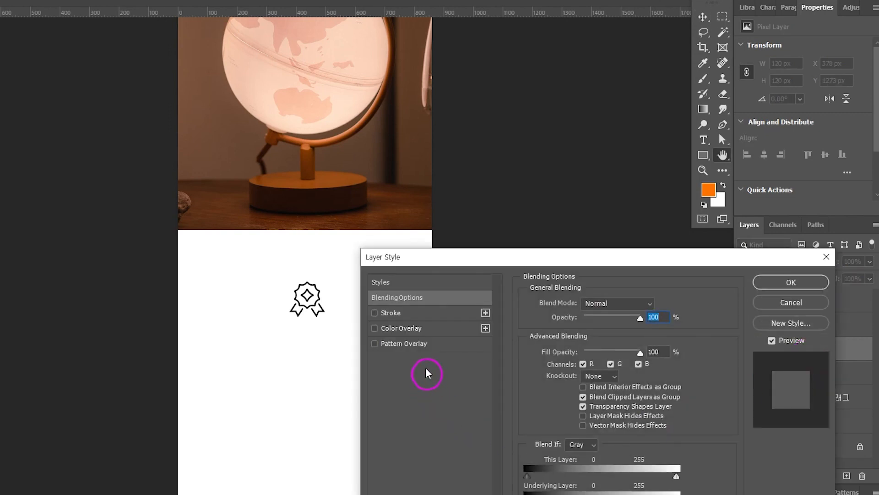
click(406, 328)
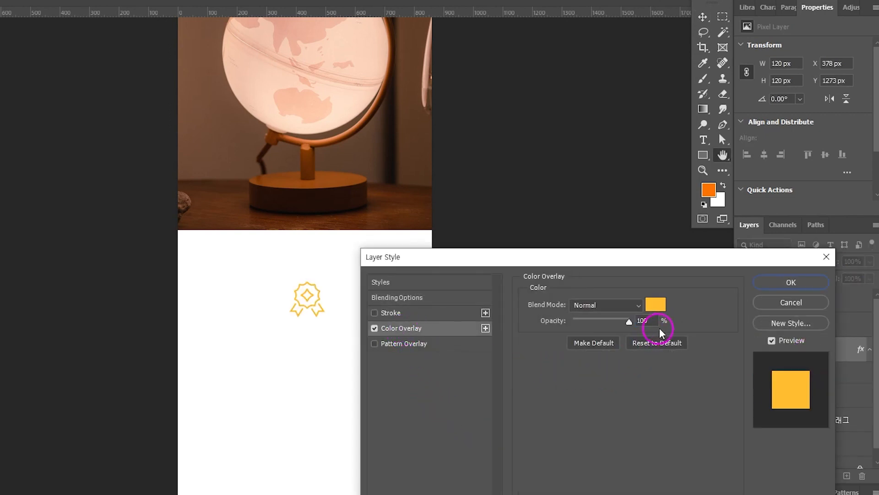
click(654, 305)
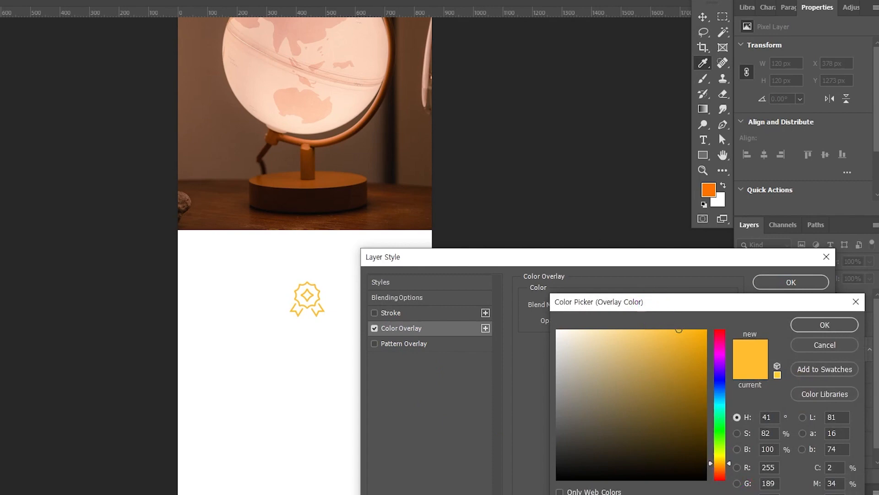
click(777, 458)
text(ffc03a)
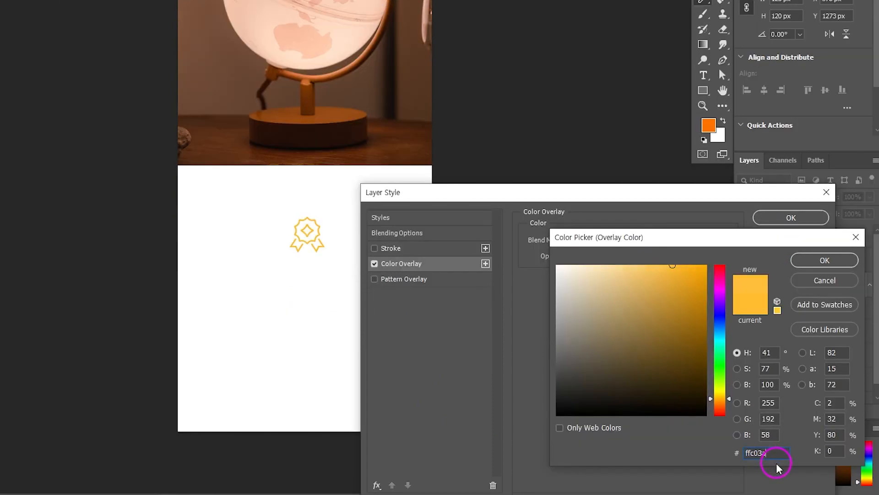
click(796, 270)
click(788, 220)
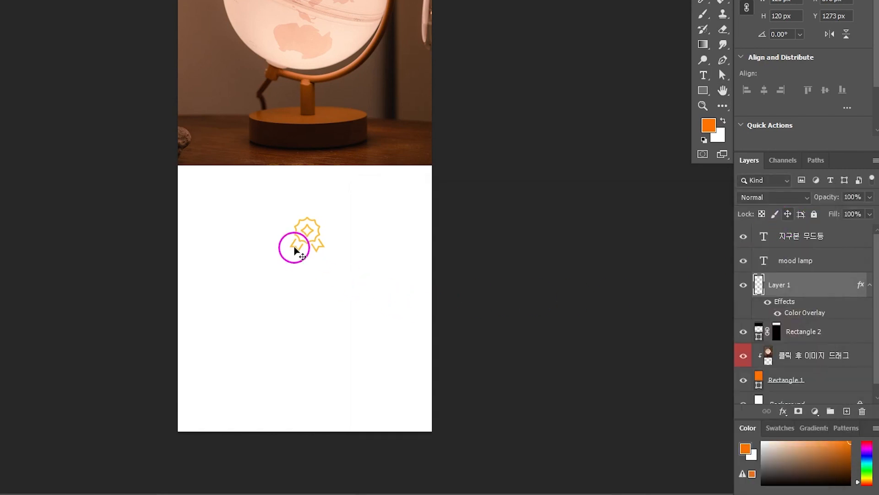
Centre the badge icon horizontally on the page, using the whole canvas as the alignment reference
mouse_move(309, 232)
mouse_down()
mouse_move(267, 232)
mouse_move(304, 220)
mouse_move(241, 226)
mouse_move(347, 232)
mouse_move(260, 233)
mouse_move(319, 235)
mouse_move(305, 236)
mouse_up()
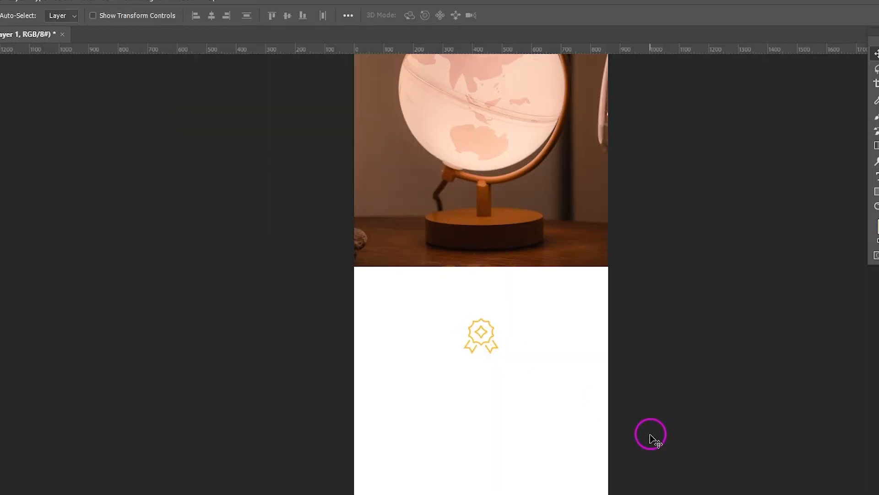
key(ctrl+a)
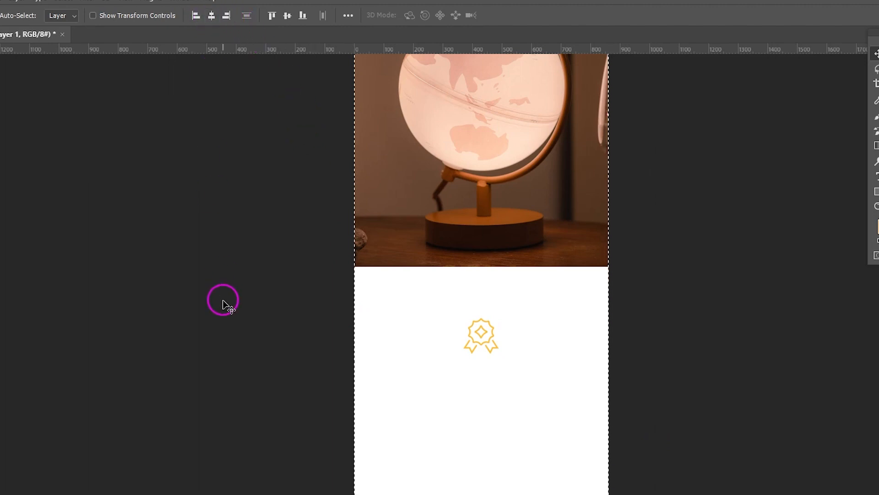
key(ctrl+d)
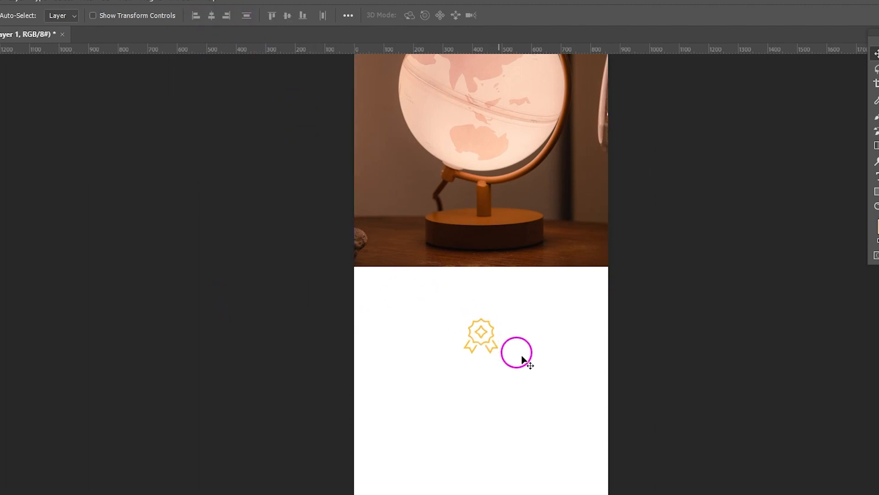
Nudge the badge icon straight up until its top edge meets the photo's lower edge at Y 1100 px
key(shift+Up)
key(shift+Up)
key(shift+Up)
key(shift+Up)
key(shift+Up)
key(shift+Up)
key(shift+Up)
key(shift+Up)
key(shift+Up)
key(shift+Up)
key(shift+Up)
key(shift+Up)
key(shift+Up)
key(shift+Up)
key(shift+Up)
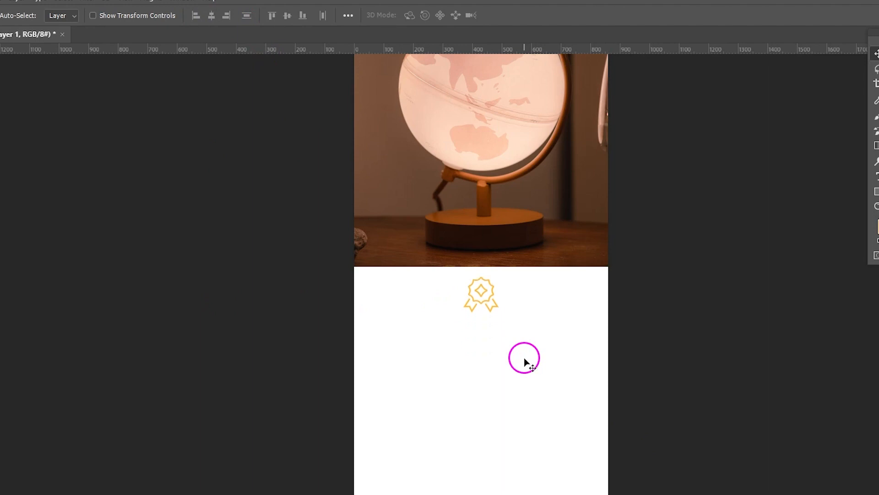
key(ctrl+plus)
key(shift+Up)
key(shift+Up)
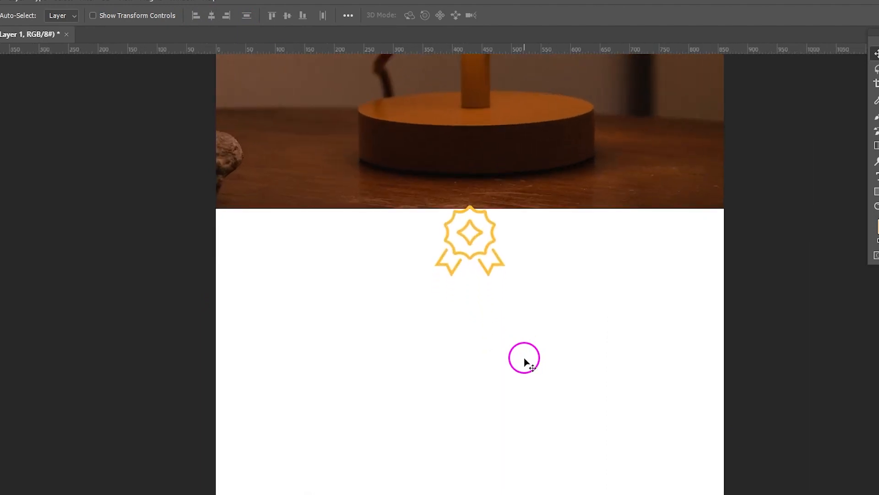
key(Down)
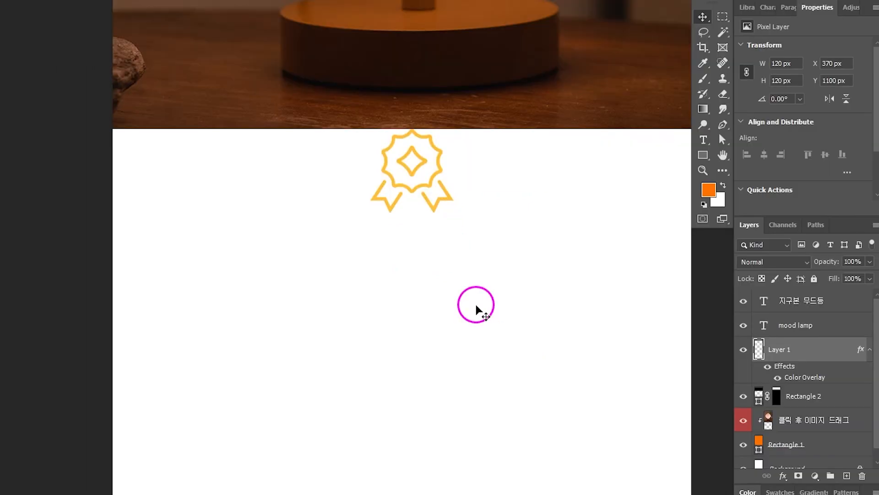
Nudge the badge icon down 100 px from the photo's lower edge, to Y 1200 px
key(shift+Down)
key(shift+Down)
key(shift+Down)
key(shift+Down)
key(shift+Down)
key(shift+Down)
key(shift+Down)
key(shift+Down)
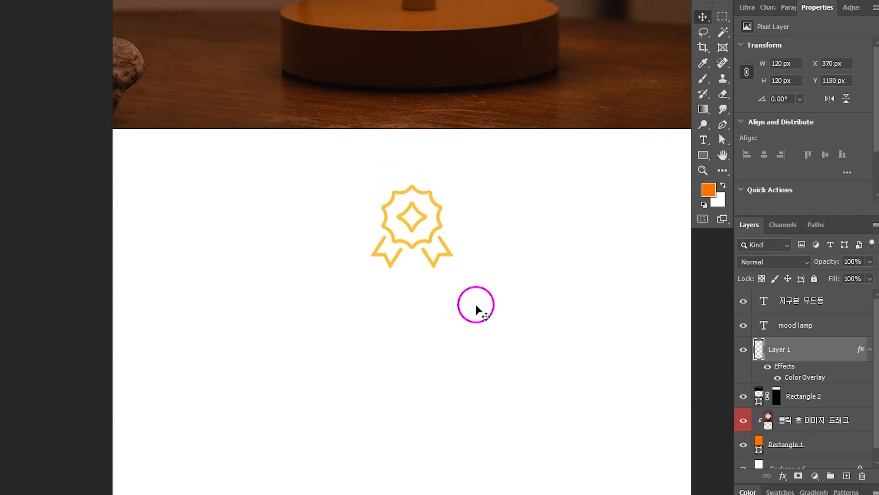
key(shift+Down)
key(shift+Down)
Add a text layer reading "너무 예쁜 디자인" below the badge icon
scroll(476, 305, down, 5)
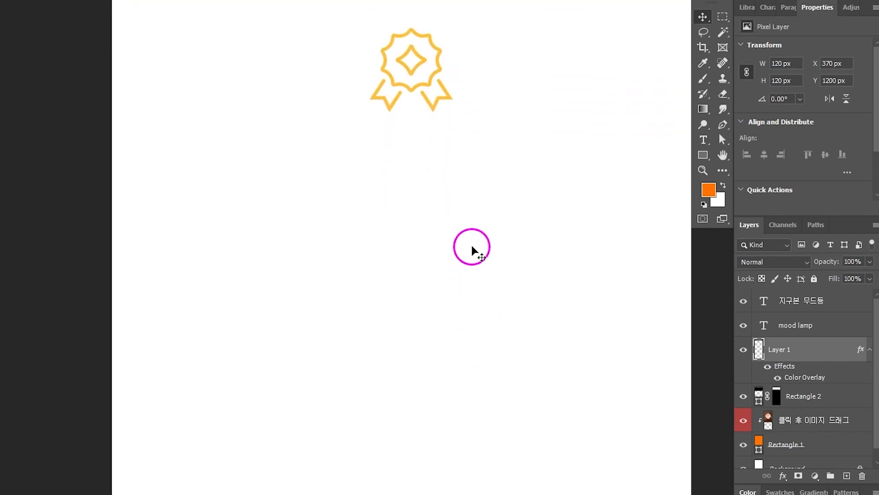
key(t)
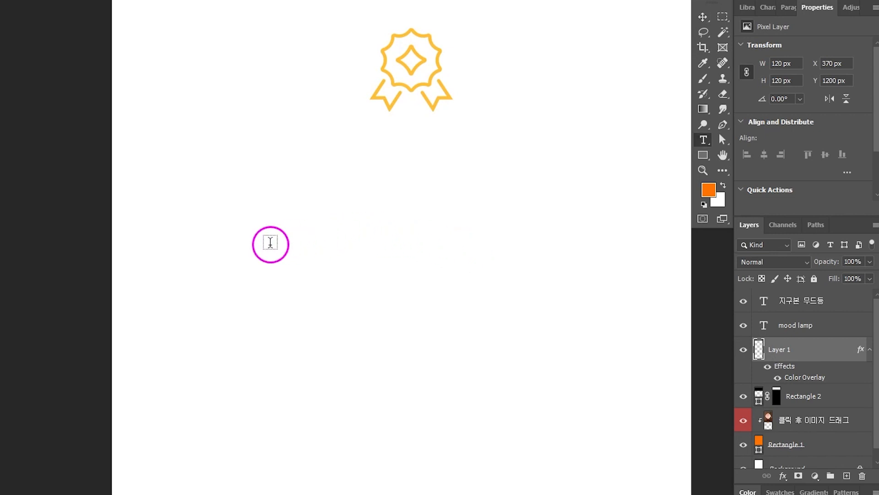
click(270, 244)
text(S)
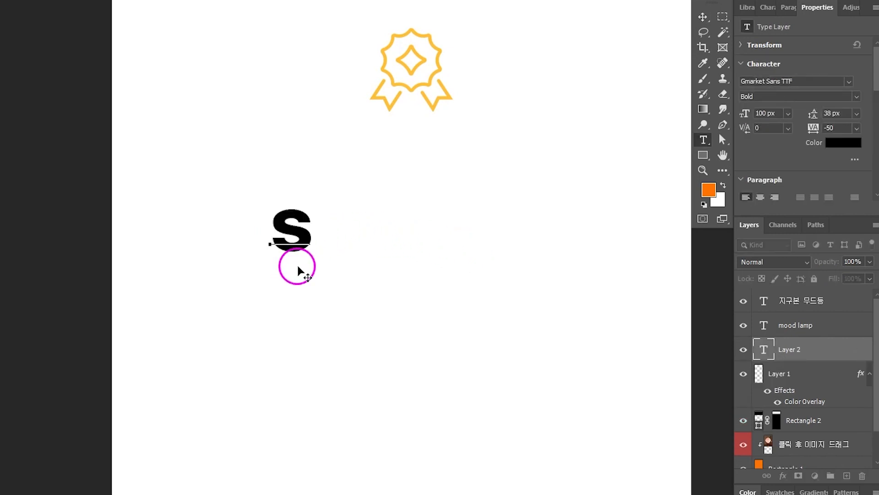
key(BackSpace)
text(너무 예)
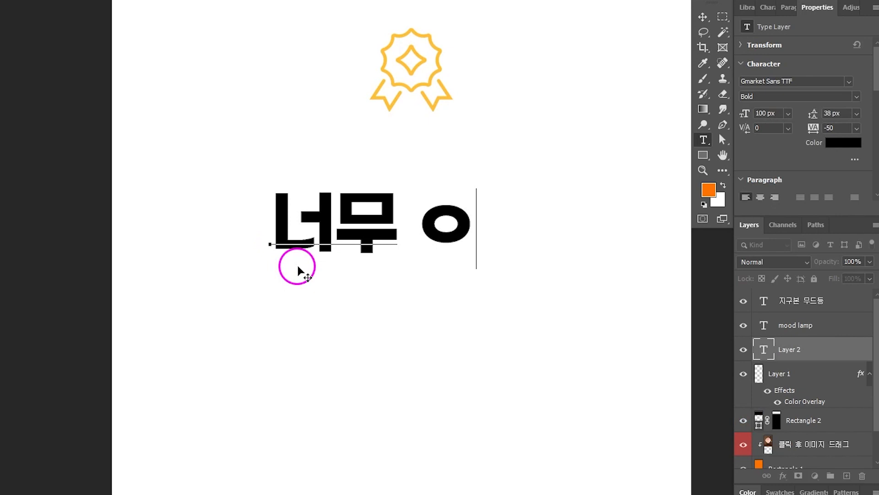
text(쁜 디자인)
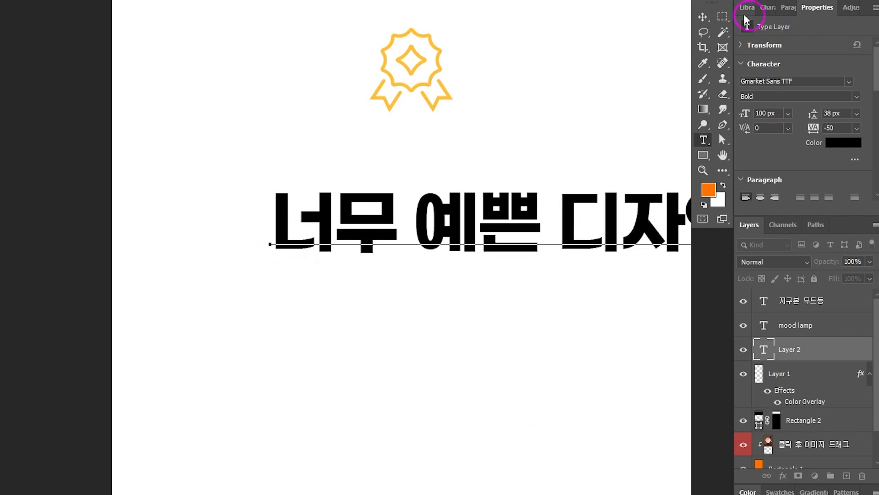
Move the text fully inside the page and add a second line reading "책상 위 필수!"
click(703, 17)
drag(674, 206, 553, 214)
double_click(523, 233)
key(Return)
text(책상위 )
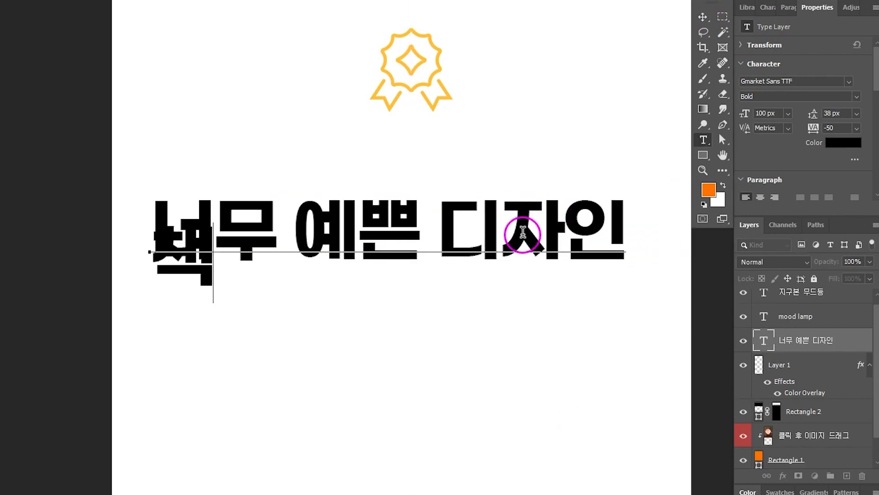
text(필수!)
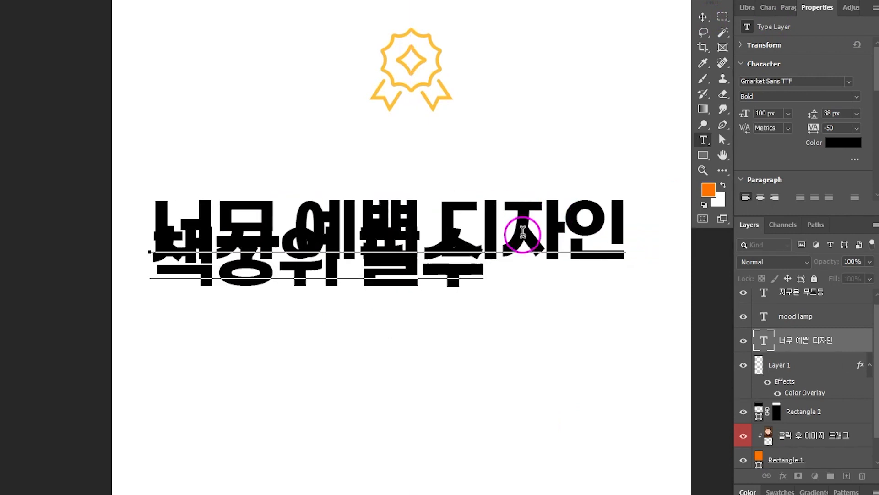
key(Left)
key(Left)
key(Left)
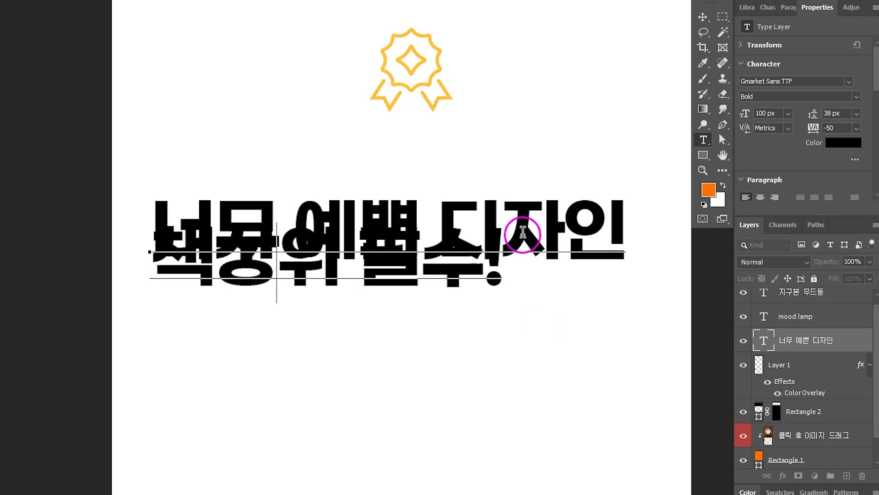
click(705, 17)
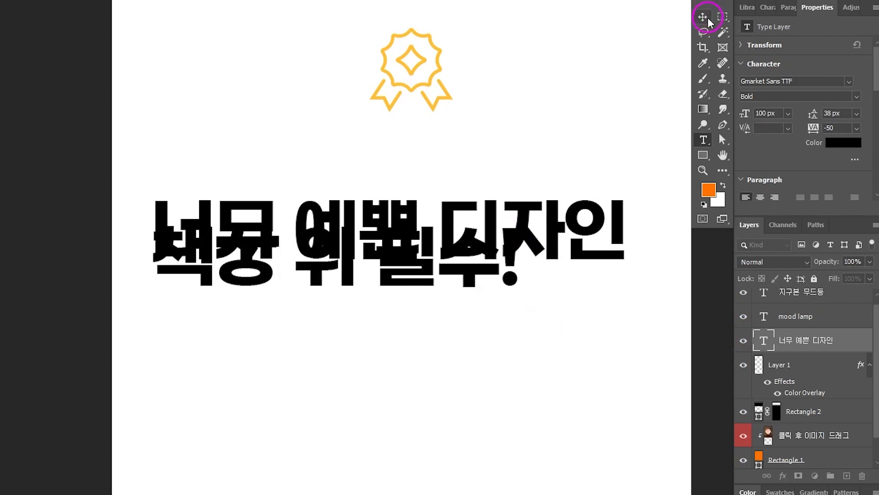
Format the two-line text at 60 px in Medium weight with colour #333333
double_click(761, 114)
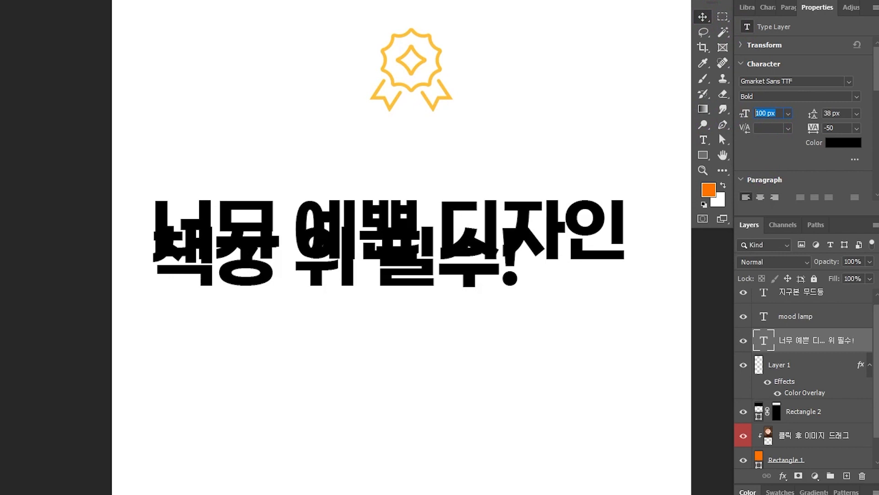
key(Return)
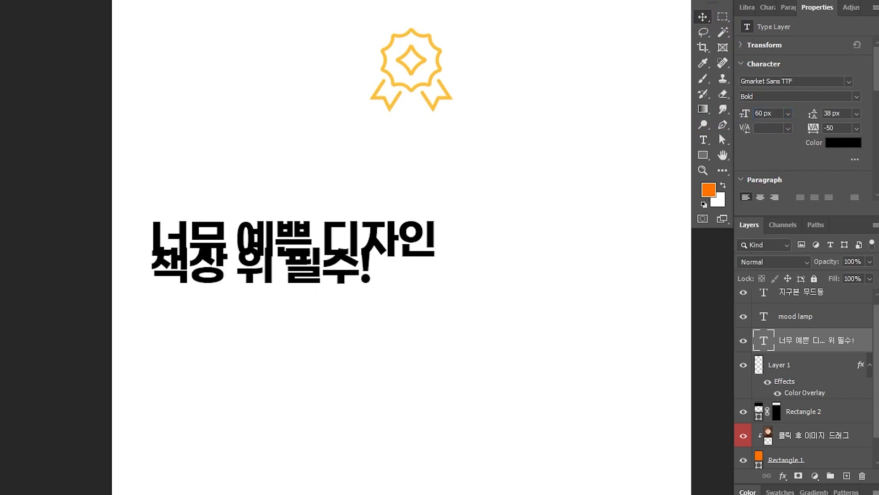
click(856, 97)
click(786, 117)
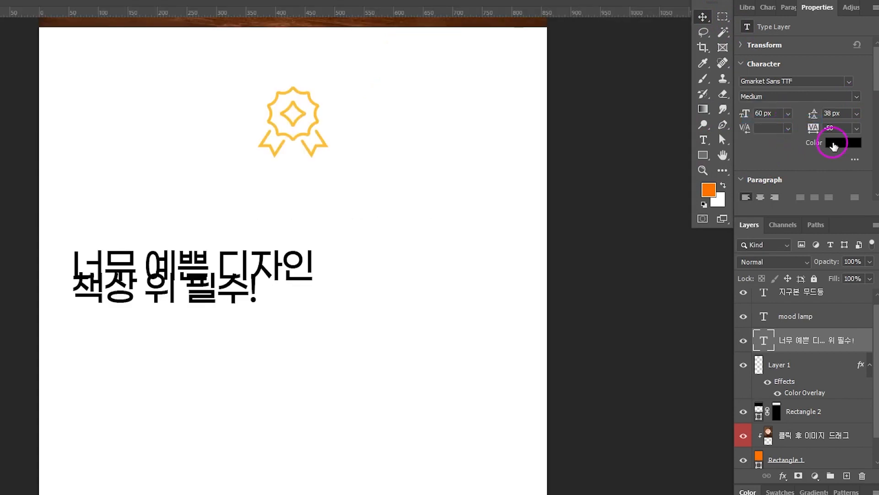
click(839, 142)
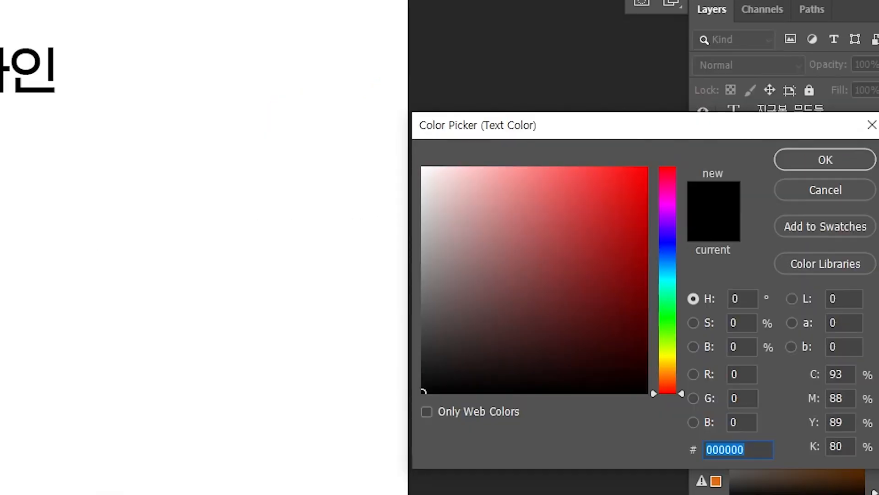
text(333333)
key(Return)
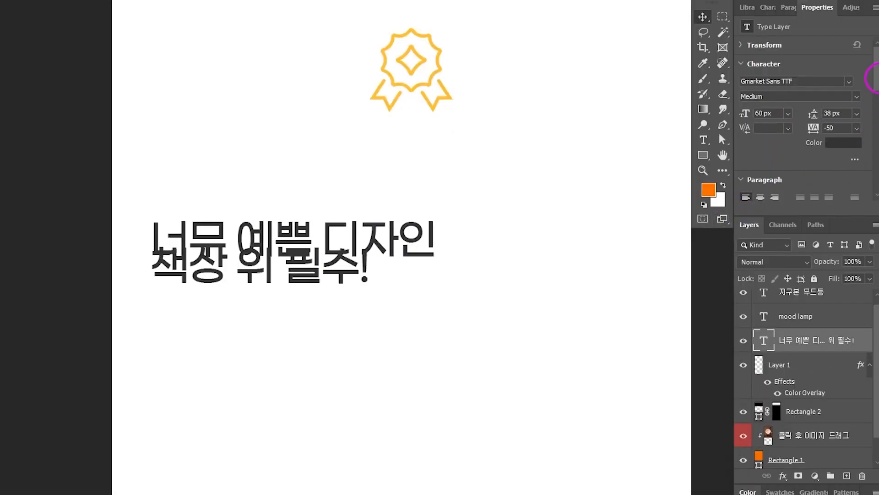
Centre-align the two-line text and set its line spacing to 80 px
drag(873, 78, 873, 106)
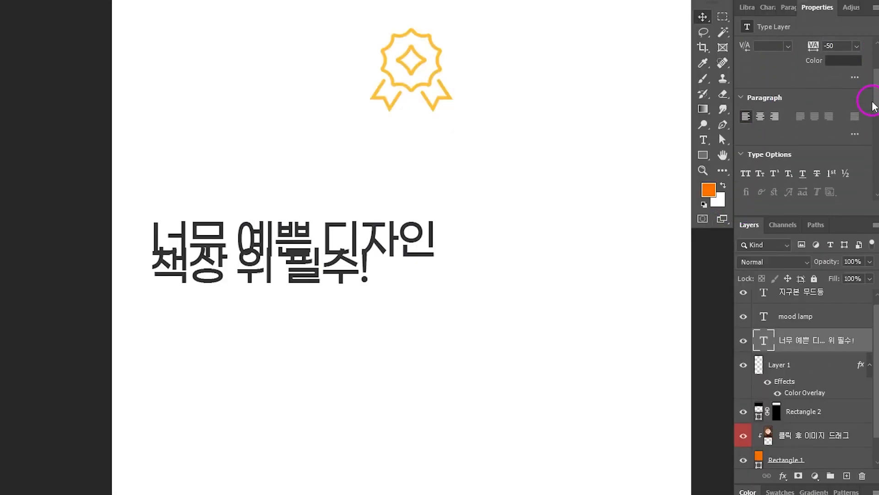
click(763, 115)
click(319, 295)
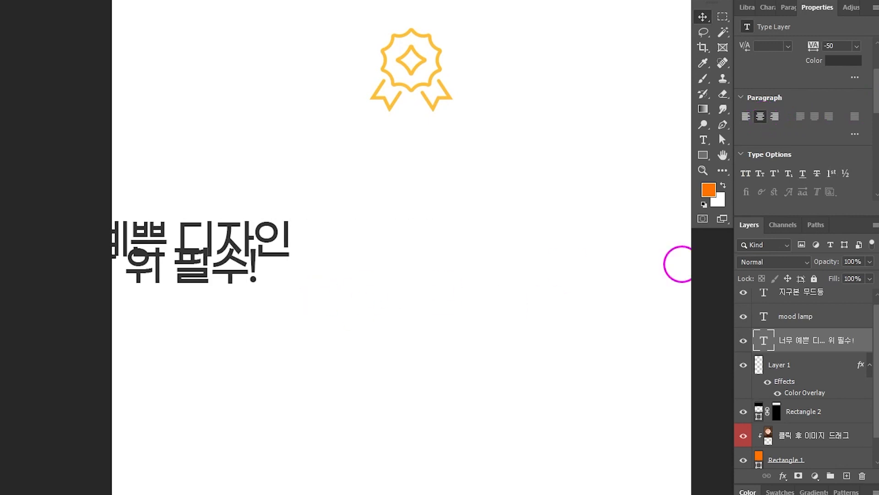
scroll(873, 97, up, 5)
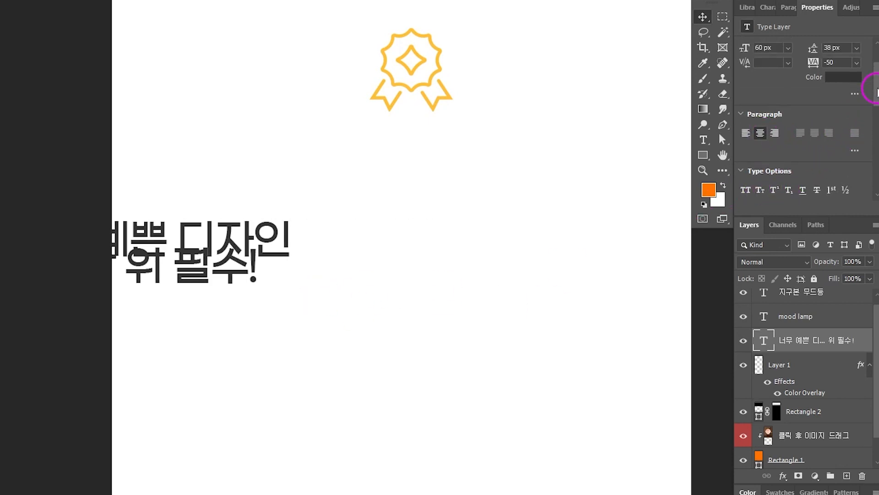
click(809, 115)
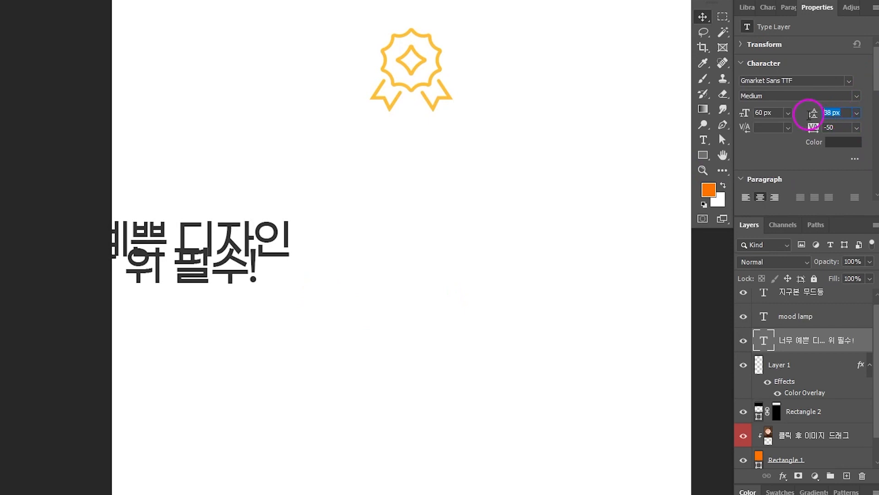
text(80)
key(Return)
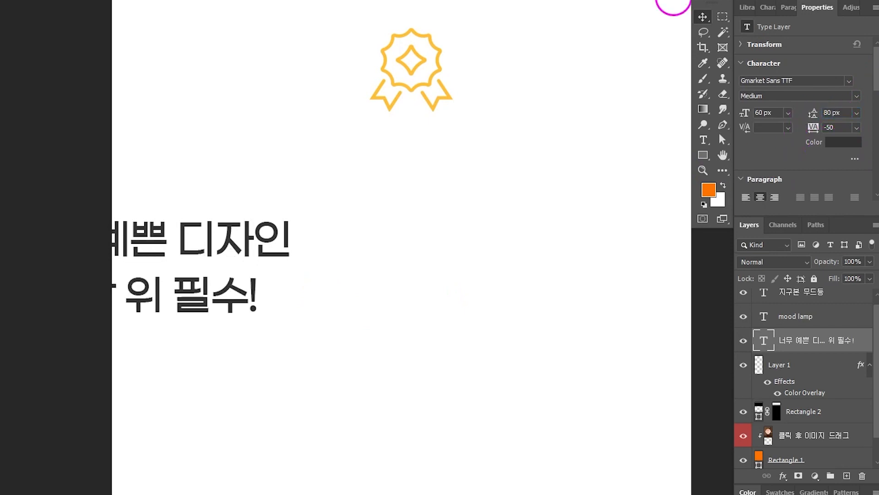
Centre the two-line headline horizontally on the page and clear the selection
key(ctrl+a)
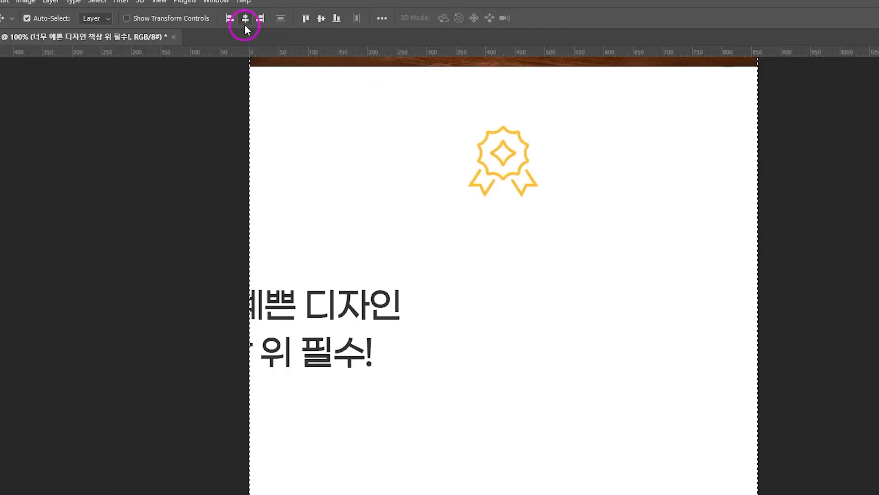
click(245, 23)
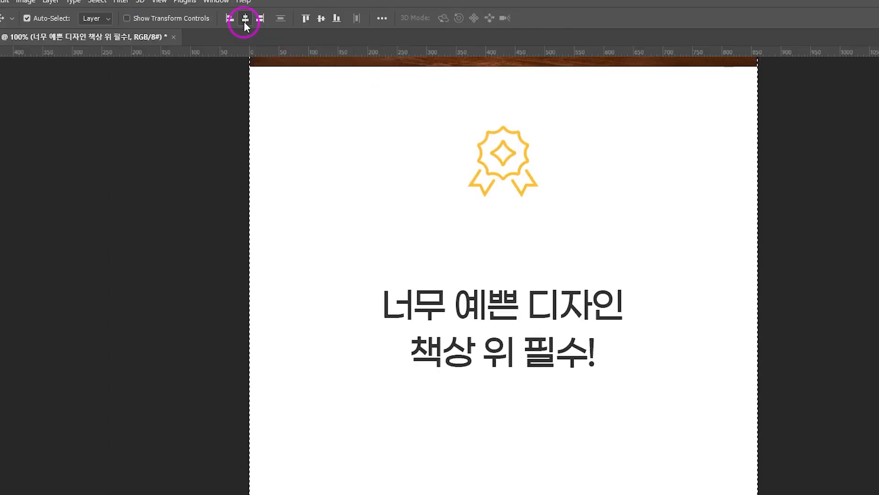
key(ctrl)
key(ctrl+d)
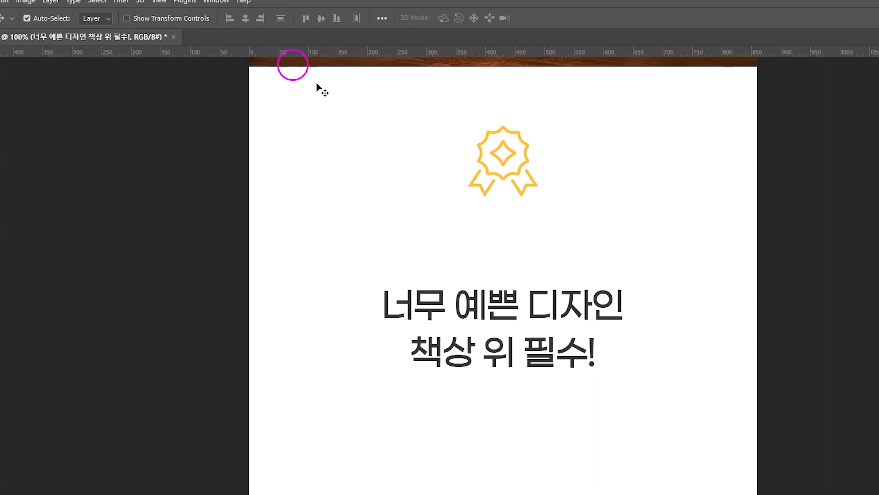
Move the two-line headline up so it sits about 50 px below the badge icon, keeping it centred
drag(533, 314, 537, 223)
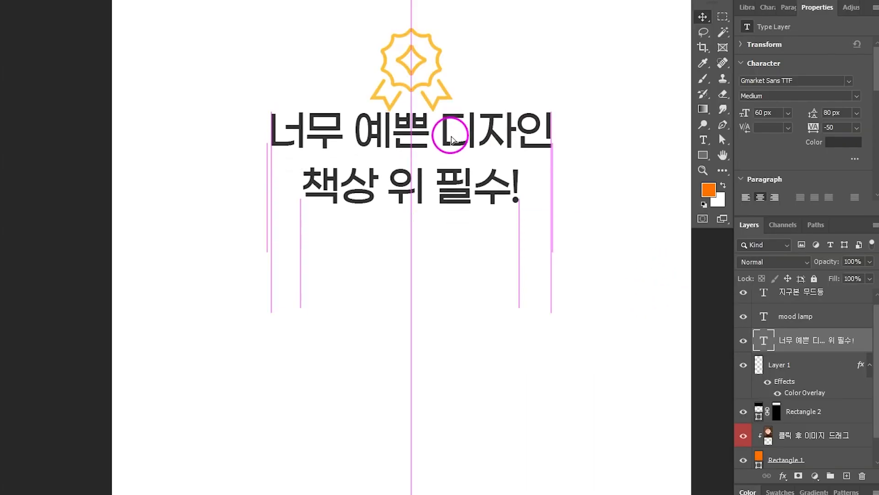
key(shift+Down)
key(shift+Down)
key(shift+Down)
key(shift+Down)
key(shift+Down)
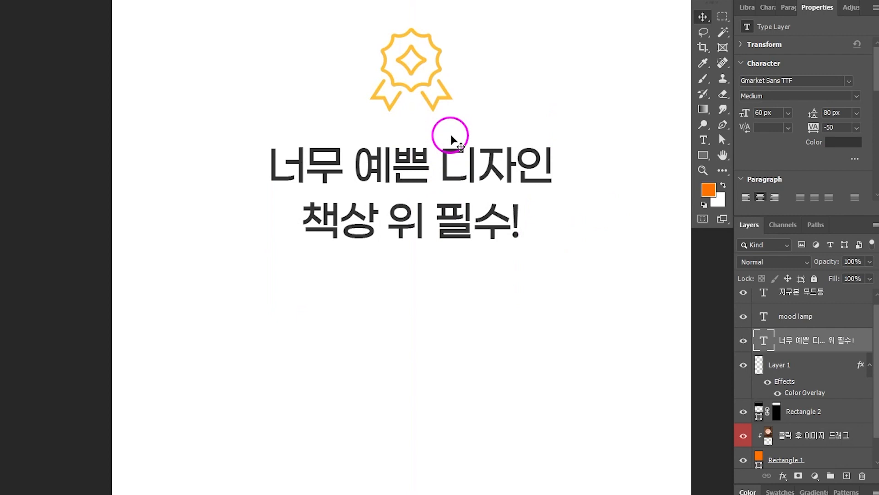
Duplicate the headline below itself and replace the copy's text with "합리적인 가격, 예쁜 디자인, 사무실도 OK"
drag(392, 165, 357, 303)
double_click(356, 300)
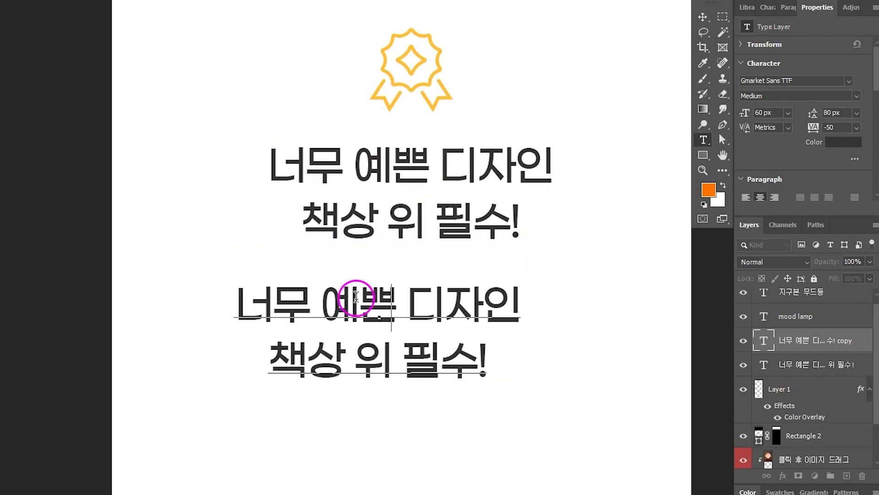
text(gkq)
key(BackSpace)
key(BackSpace)
key(BackSpace)
text(합)
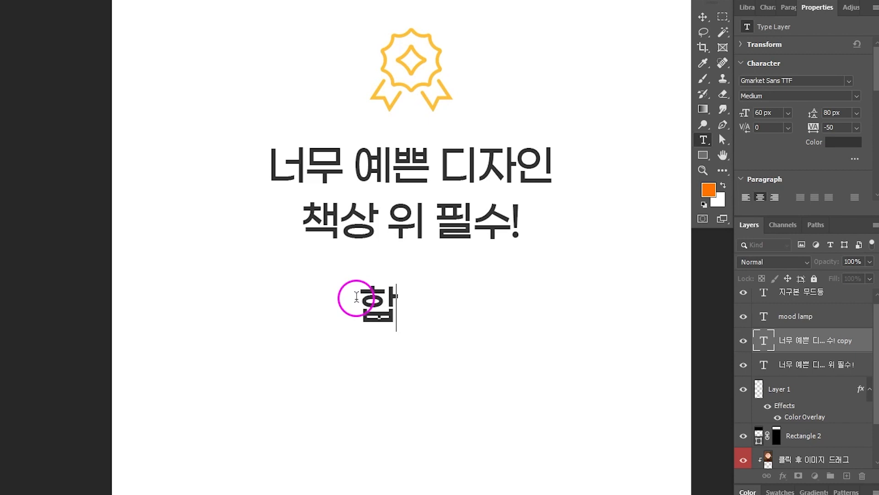
text(리적인 각격)
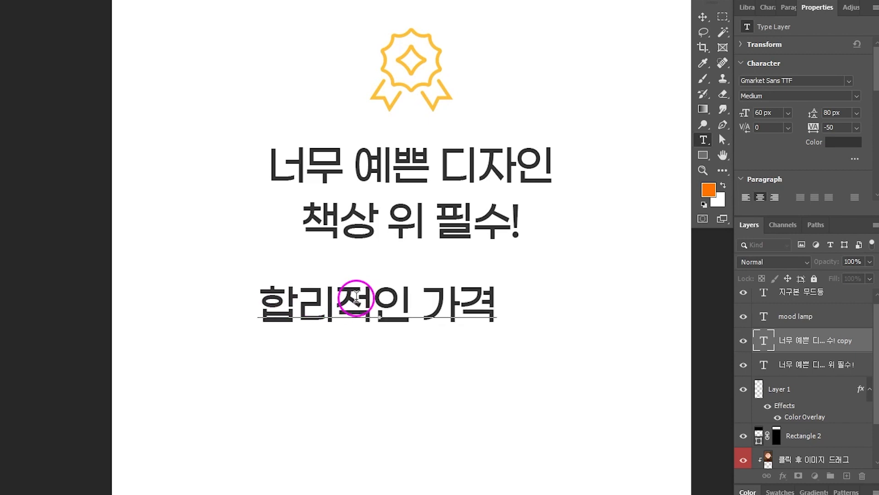
text(, 예쁜 디자인, 사)
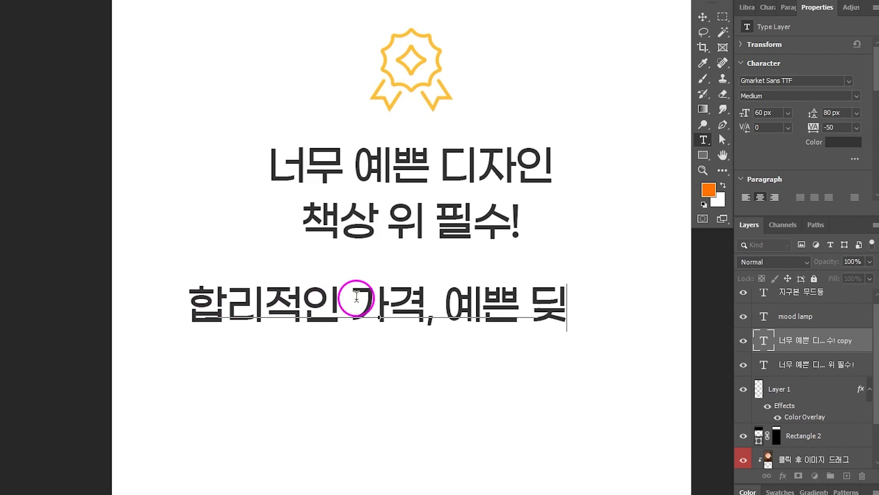
text(무실)
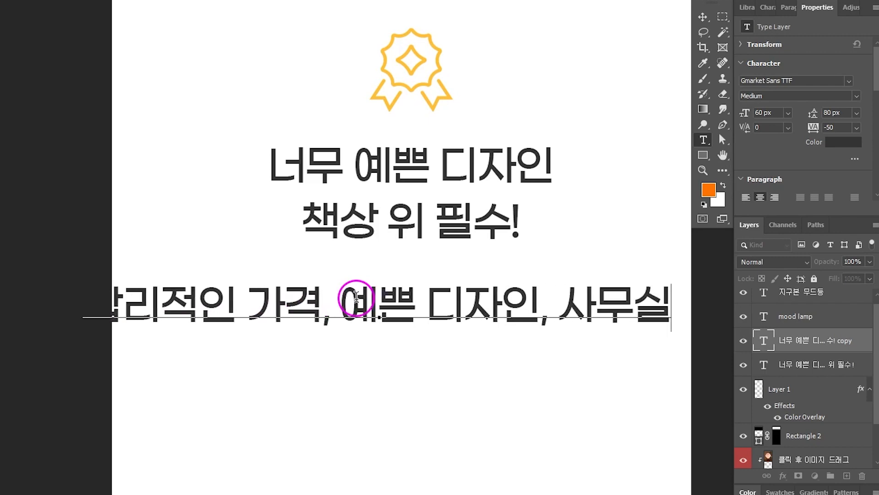
text(도 ㅇ)
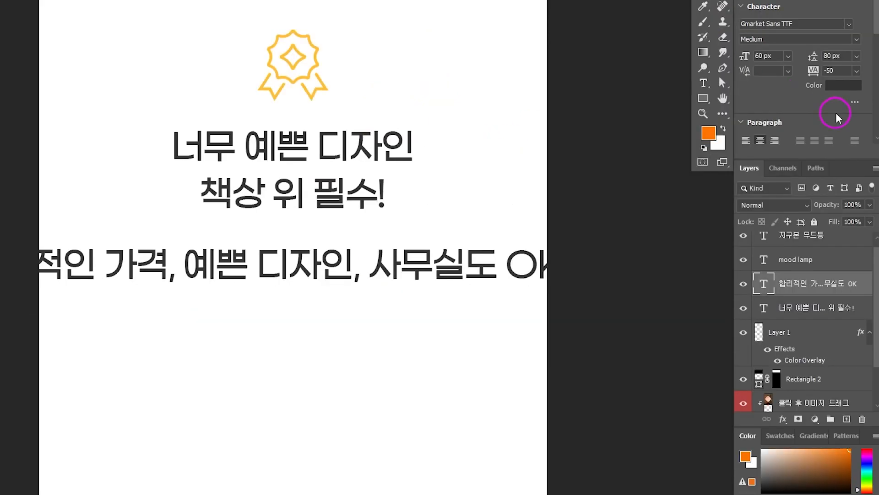
Format the "합리적인 가격, 예쁜 디자인, 사무실도 OK" text in colour #666666 at 34 px
click(842, 85)
text(666)
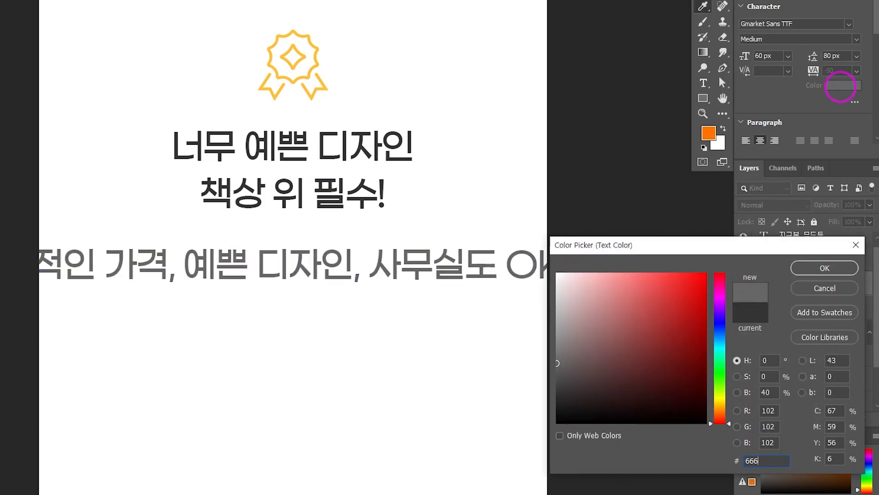
key(Return)
drag(781, 55, 751, 57)
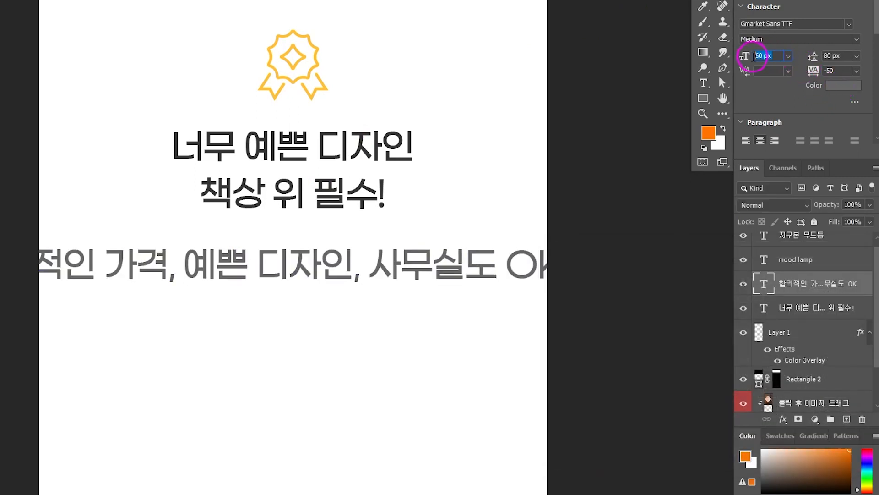
text(34)
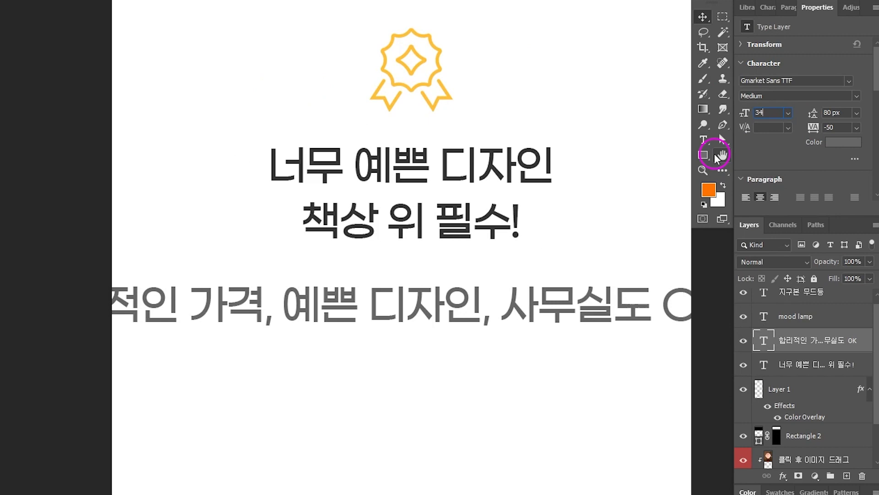
key(Return)
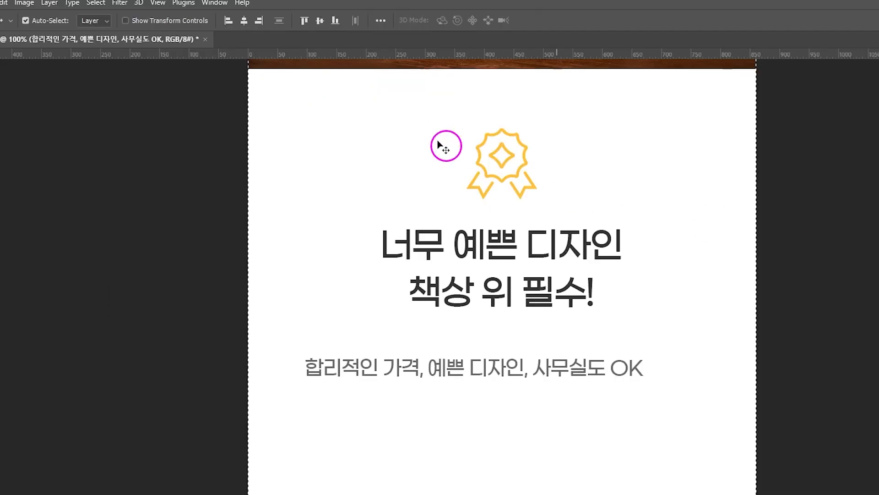
Centre the grey subtitle horizontally on the page and place it about 30 px below the headline
click(243, 23)
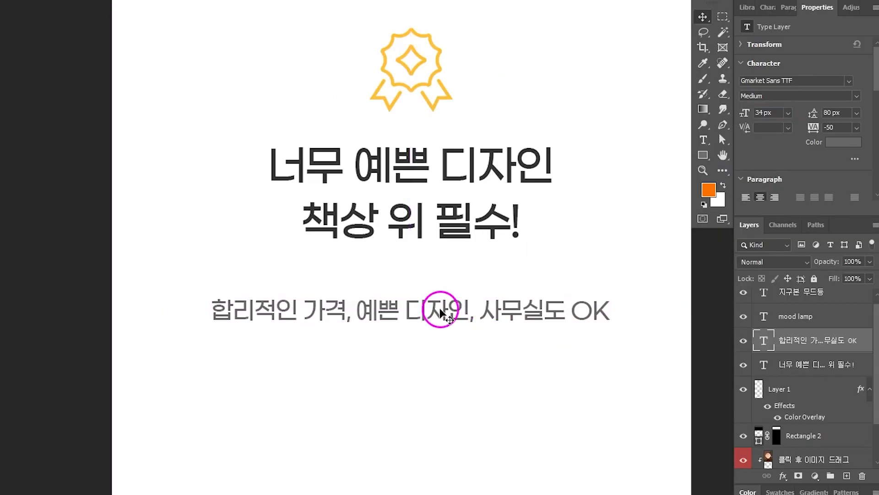
drag(441, 309, 443, 253)
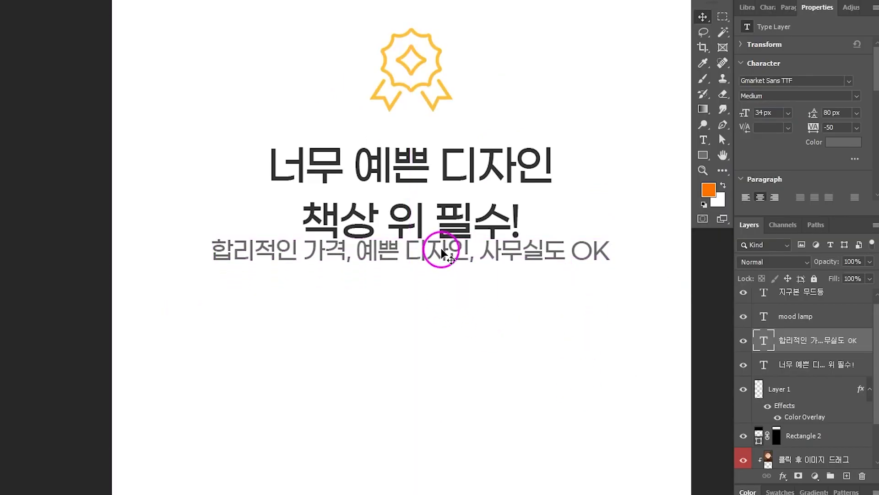
key(shift+Down)
key(shift+Down)
key(shift+Down)
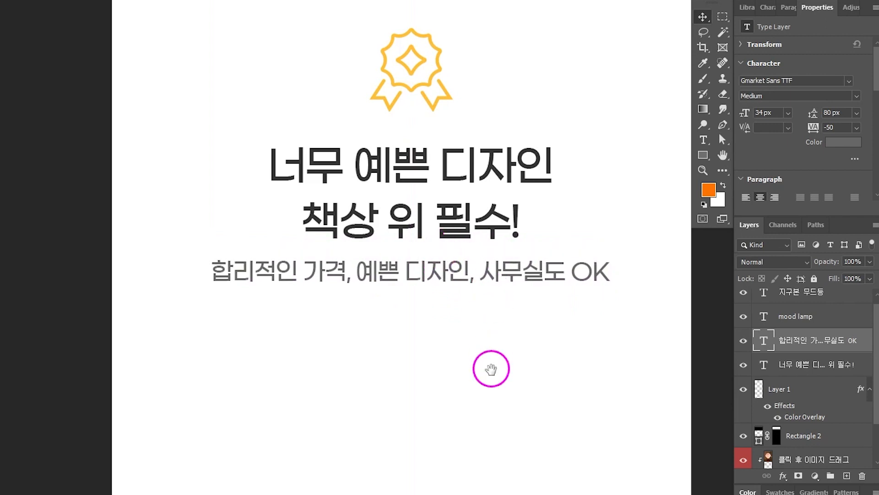
Draw a rectangle about 479 px wide and 69 px high below the subtitle and round all its corners to 34.5 px
scroll(489, 316, down, 2)
key(u)
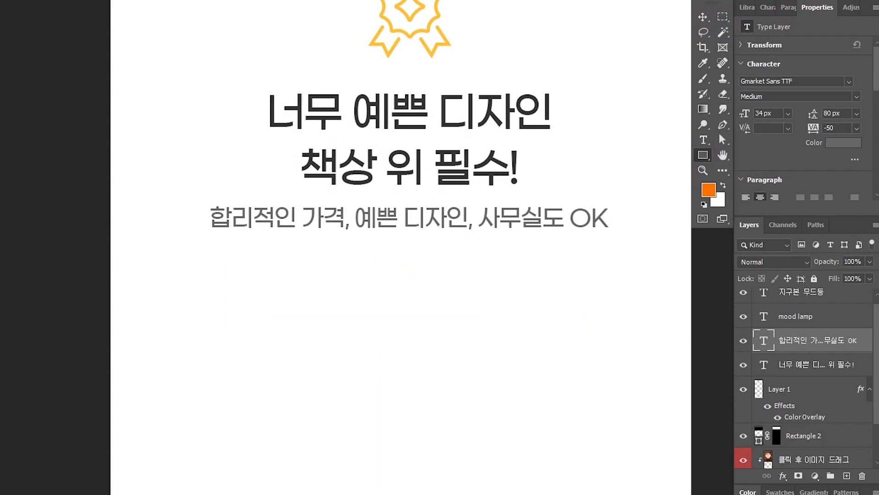
drag(224, 269, 556, 315)
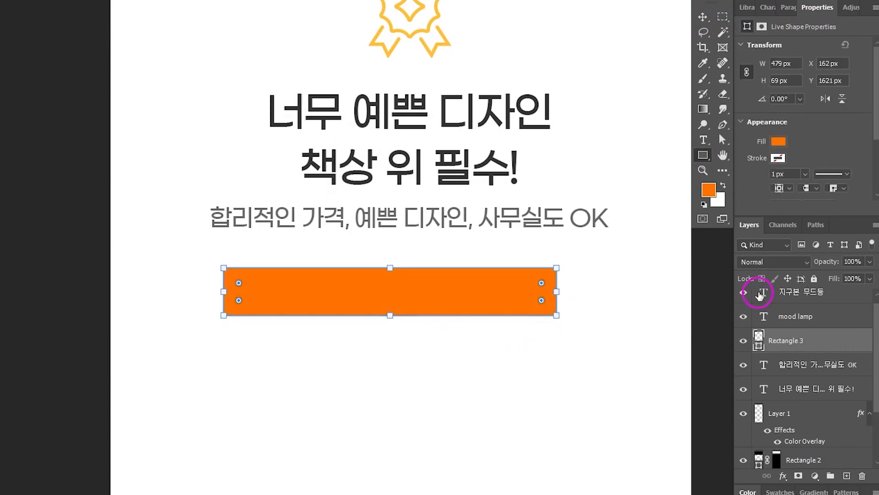
drag(874, 98, 874, 140)
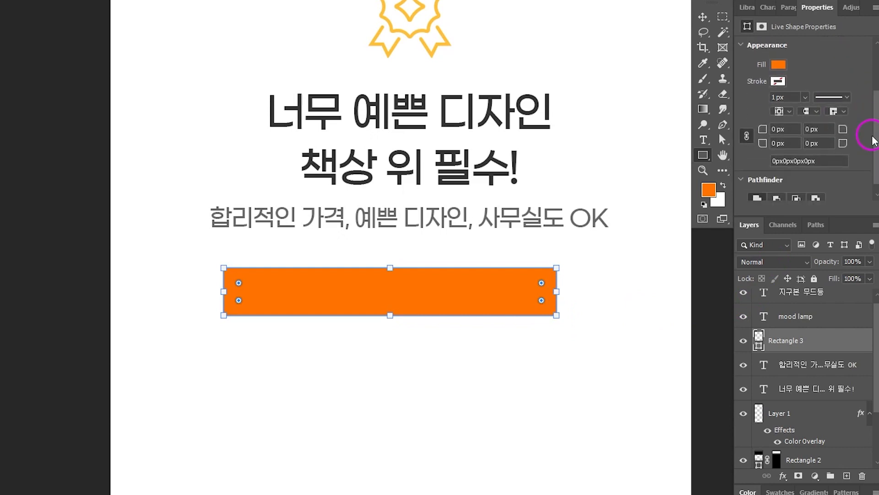
click(779, 129)
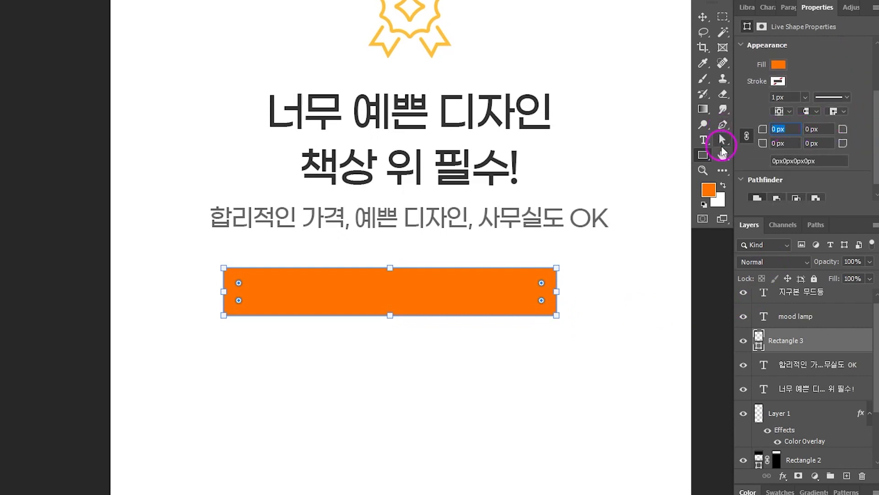
key(Return)
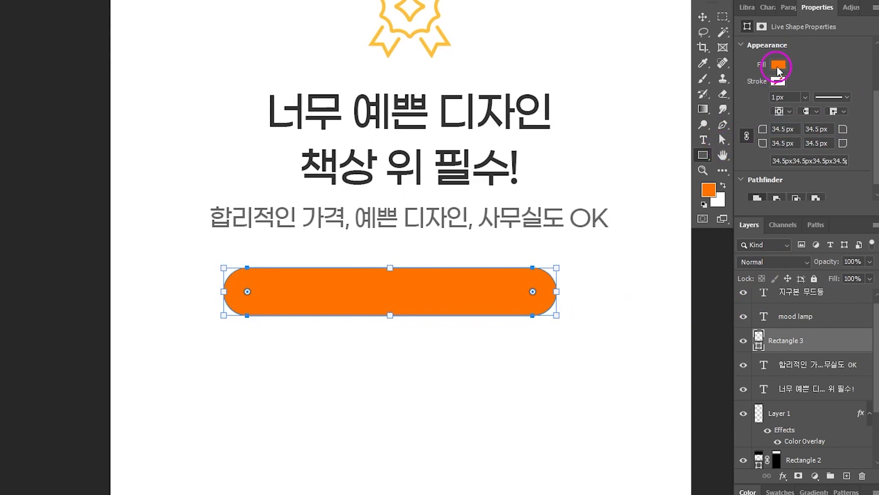
Set the rounded rectangle's fill colour to #ffc03a
double_click(759, 343)
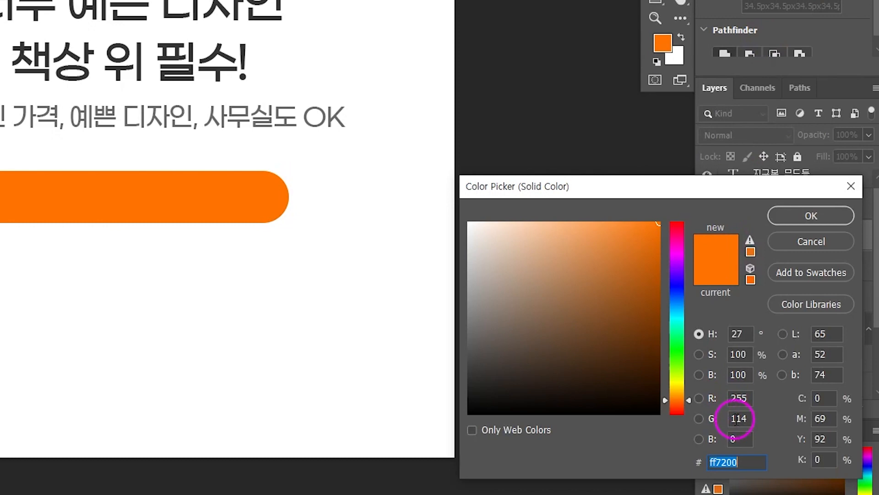
text(ffc03a)
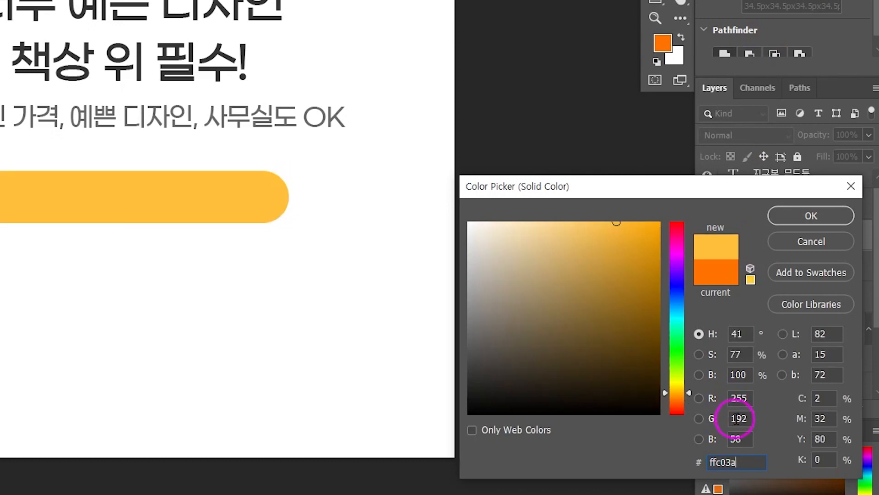
click(784, 216)
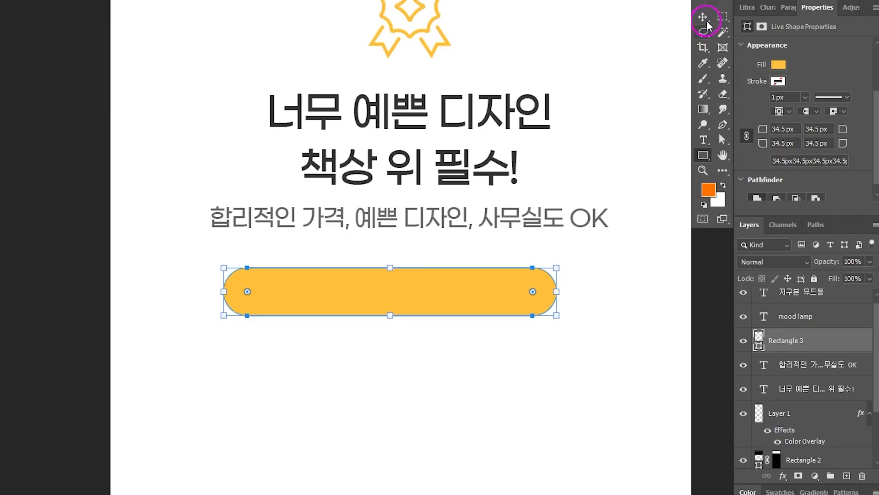
Duplicate the grey subtitle onto the yellow bar and bring the copy's layer above Rectangle 3
click(705, 17)
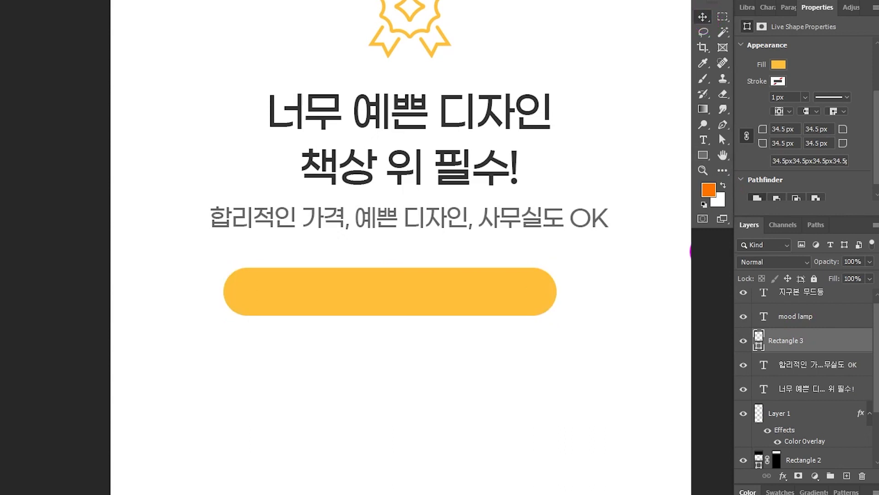
drag(508, 223, 463, 295)
click(799, 362)
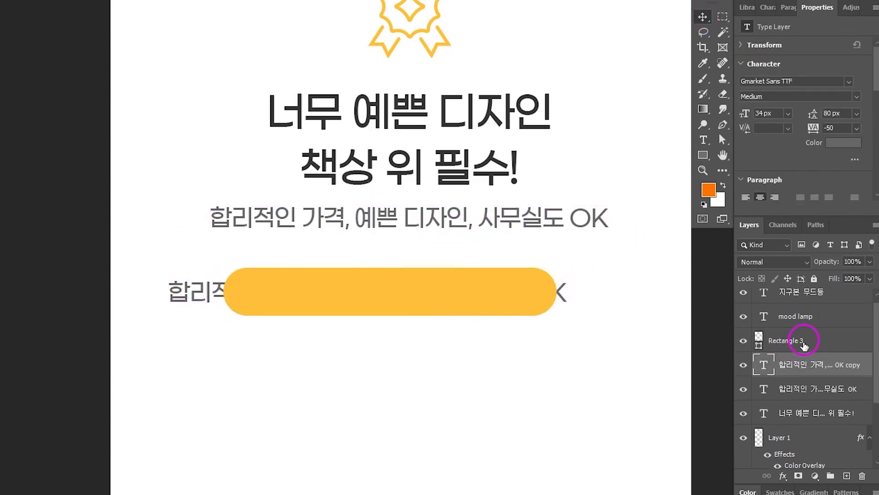
drag(802, 362, 823, 329)
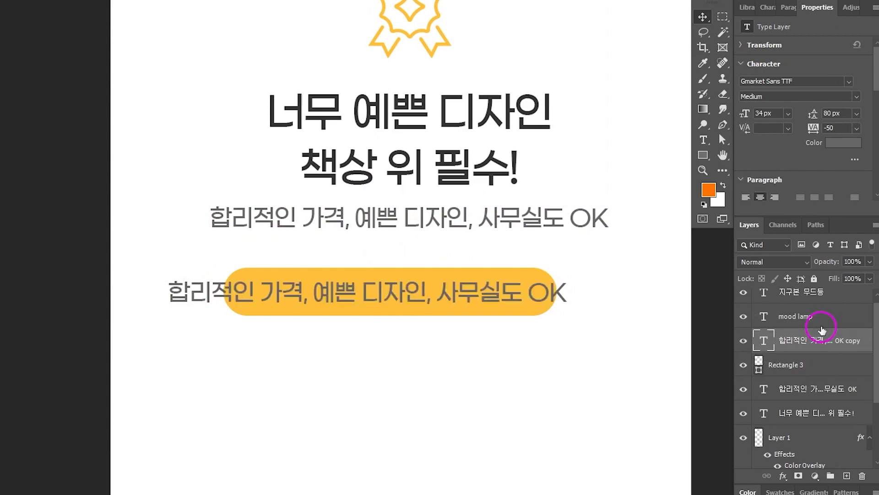
Replace the text copy on the yellow bar with "국내 제작 고퀄리티 제품"
double_click(764, 341)
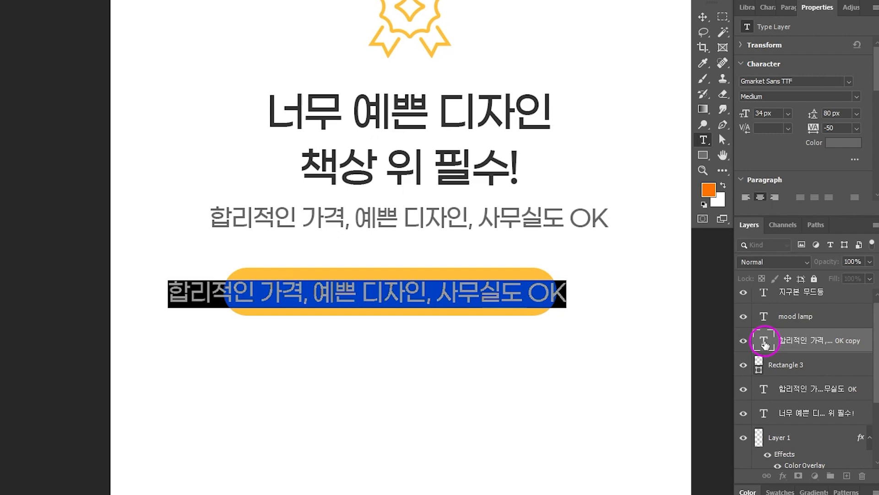
text(국내 제작 ㄱ)
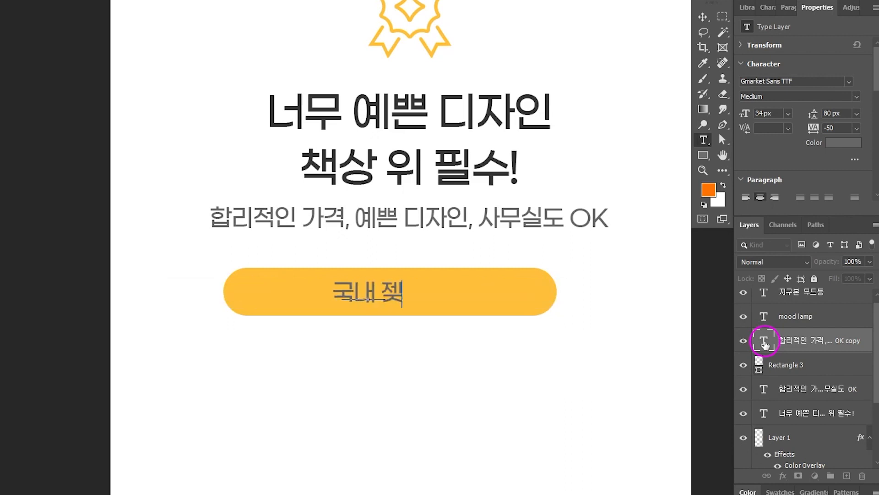
text(고퀄리티)
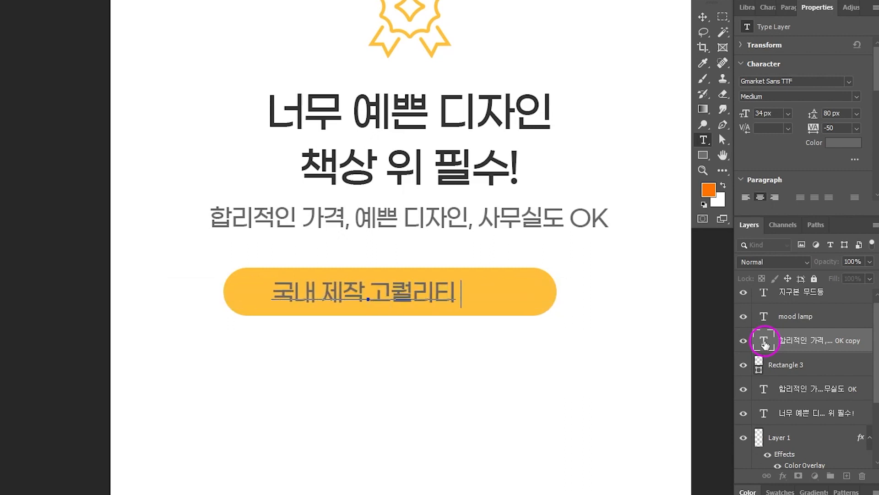
text( 제품)
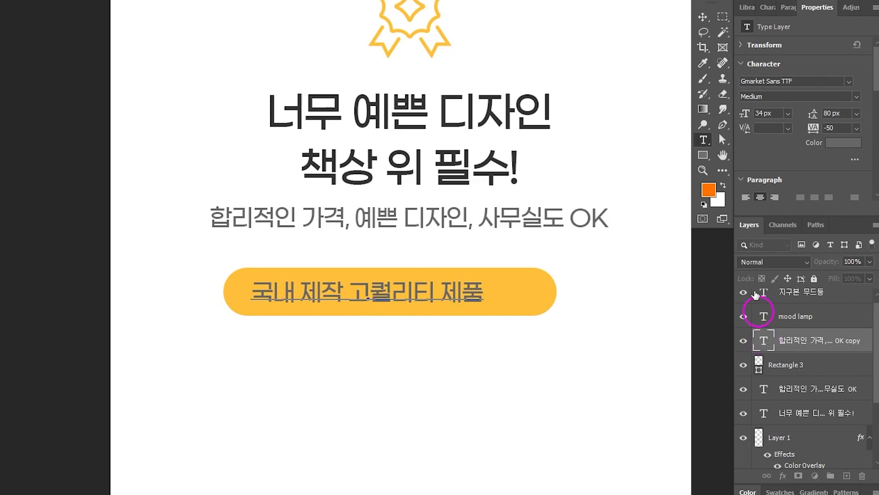
click(703, 17)
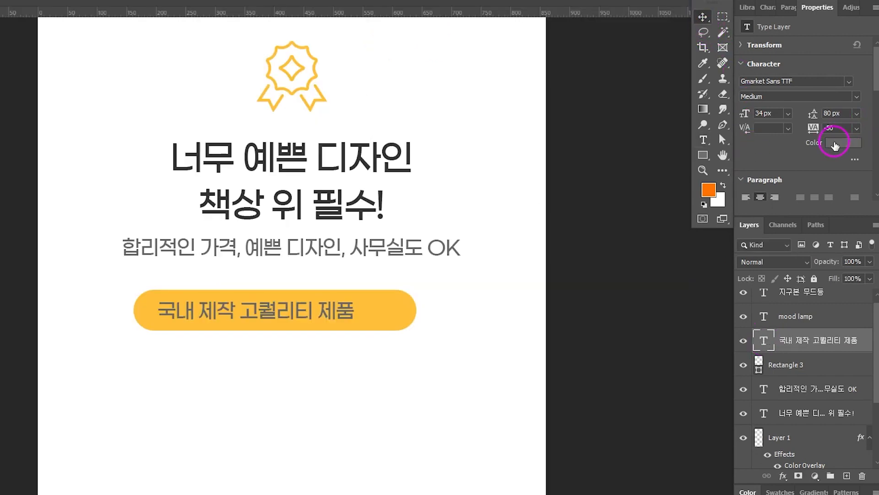
Set the label text's colour to white and move the text to the middle of the yellow bar
click(843, 143)
drag(590, 335, 551, 309)
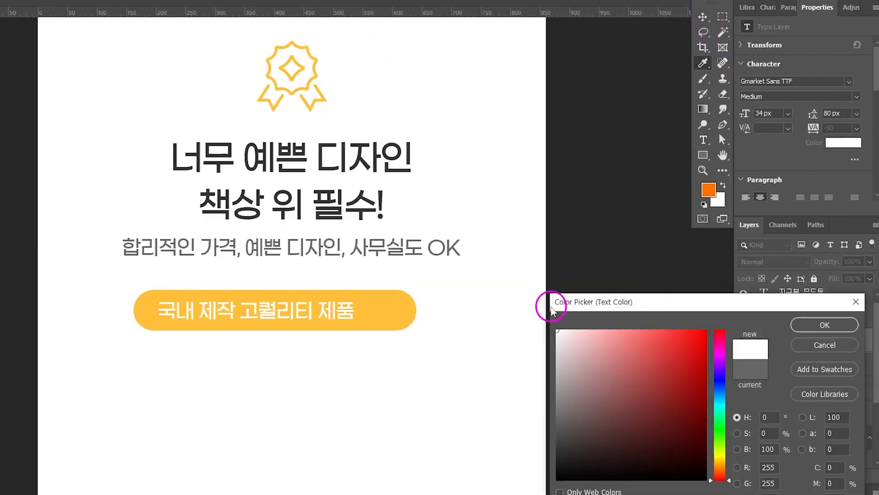
click(826, 325)
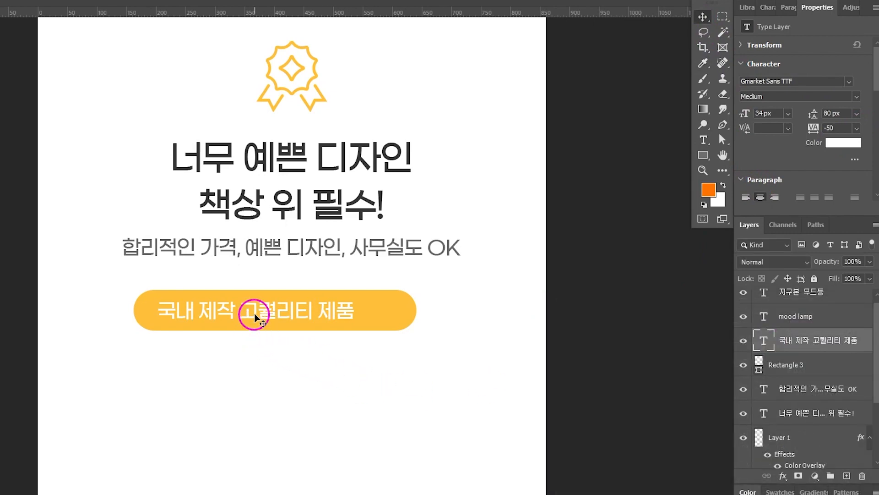
drag(255, 317, 281, 315)
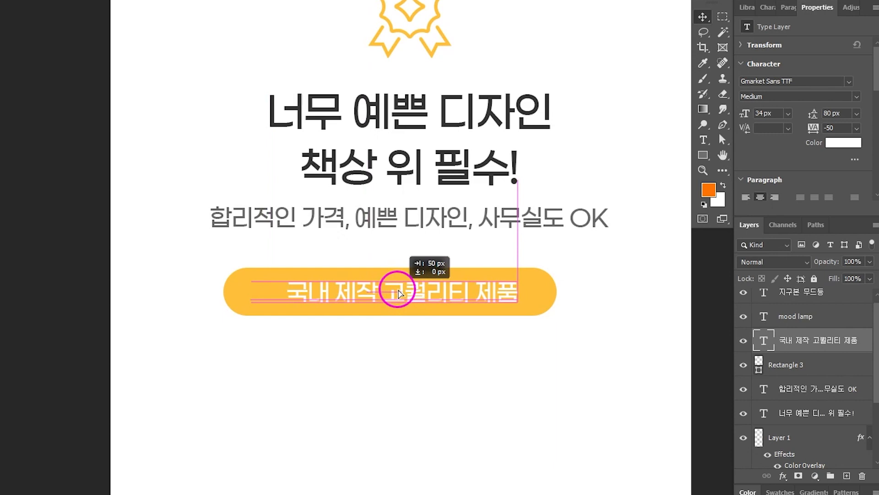
drag(398, 293, 386, 292)
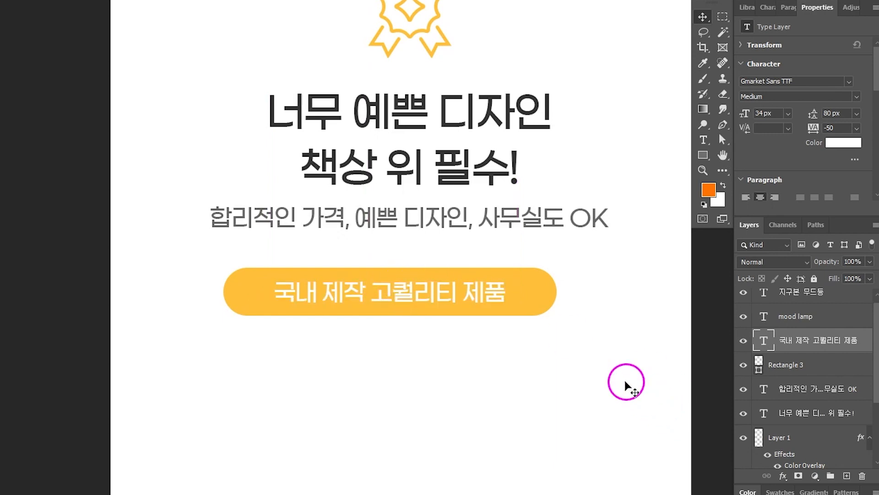
Narrow the yellow rounded bar from both sides to about 416 px wide around its text
click(546, 298)
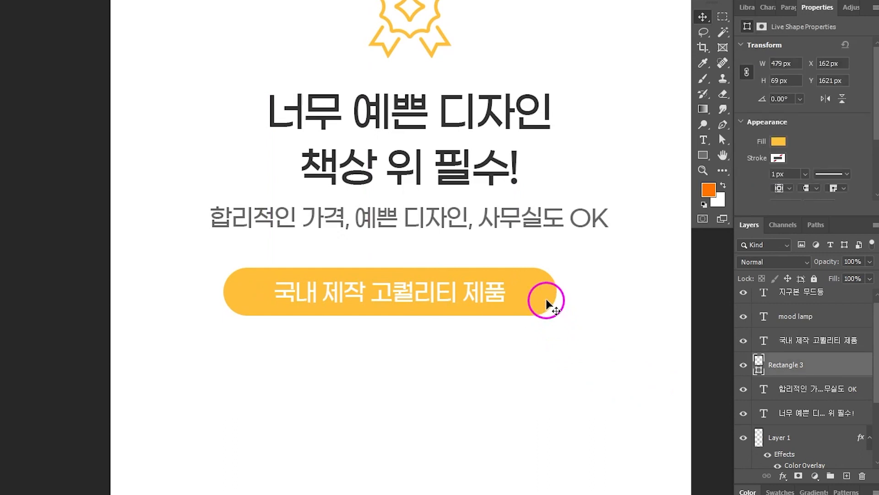
key(ctrl+t)
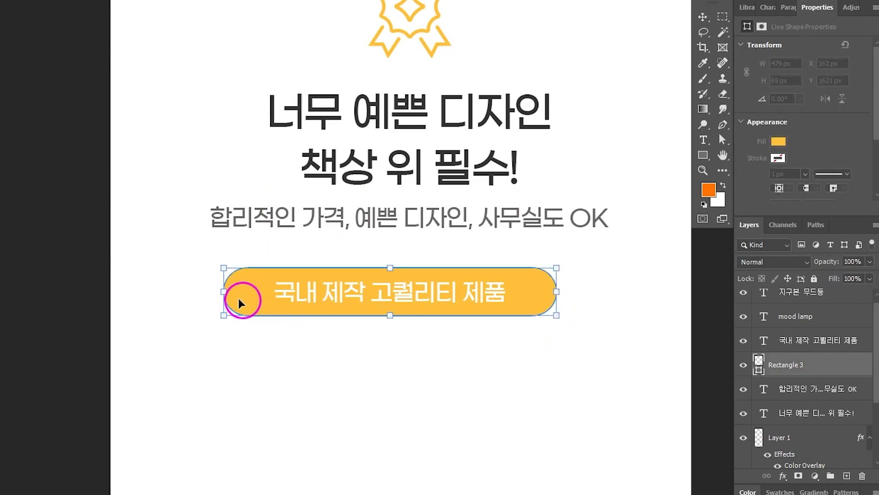
drag(226, 292, 246, 293)
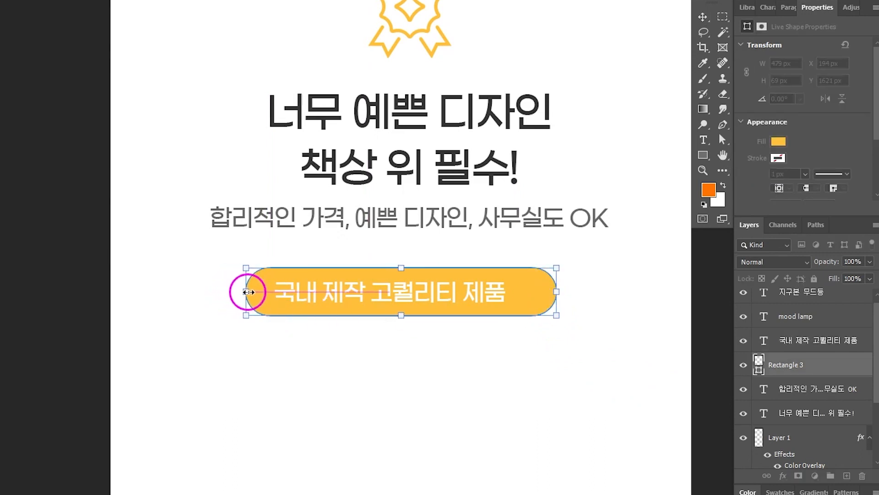
drag(552, 292, 531, 292)
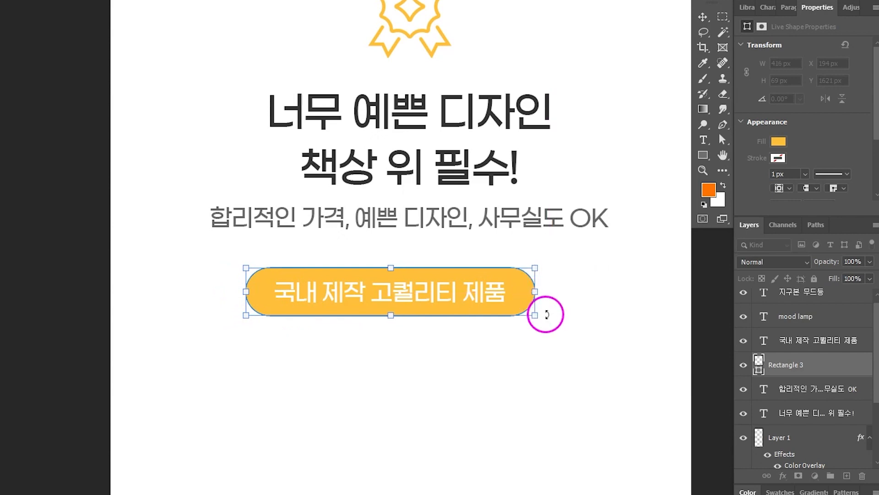
key(Return)
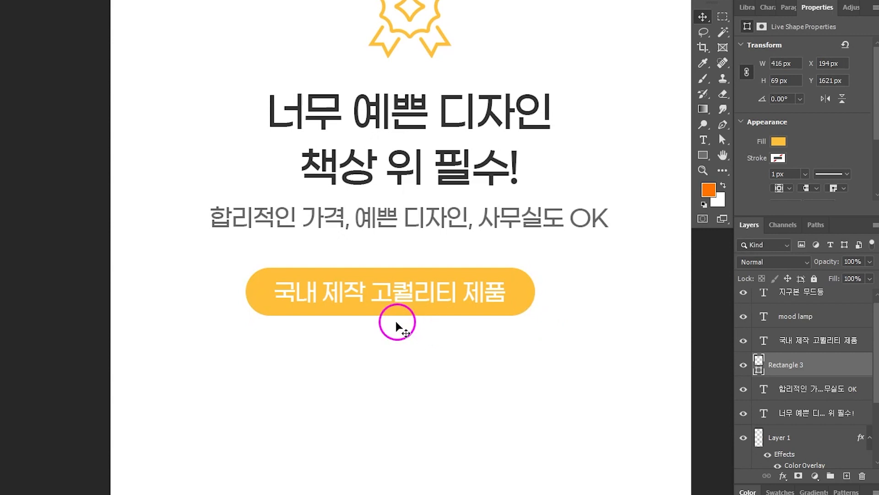
Select the yellow bar together with its text and centre both horizontally on the canvas
drag(406, 339, 298, 267)
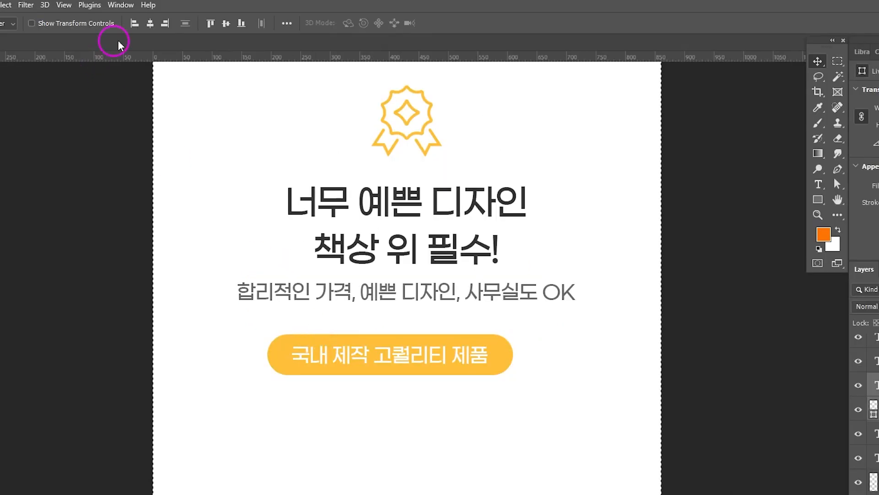
key(ctrl+a)
click(152, 24)
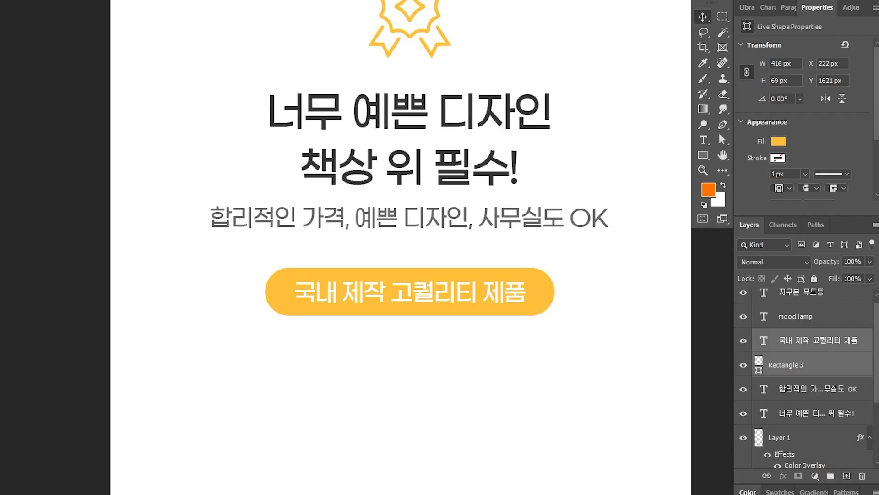
Reposition the yellow bar and its text vertically with the bar at Y 1624 px, 60 px below the subtitle
key(shift+Up)
key(shift+Up)
key(shift+Up)
key(shift+Up)
key(shift+Up)
key(shift+Up)
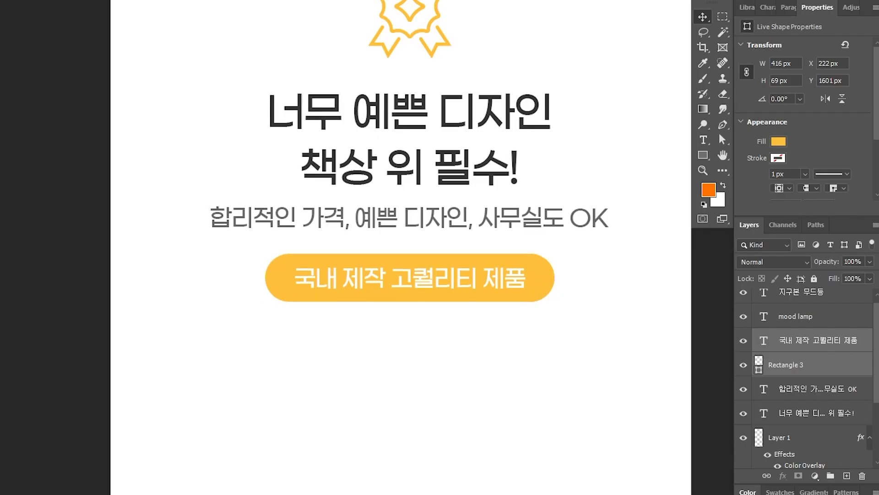
key(Down)
key(Down)
key(Down)
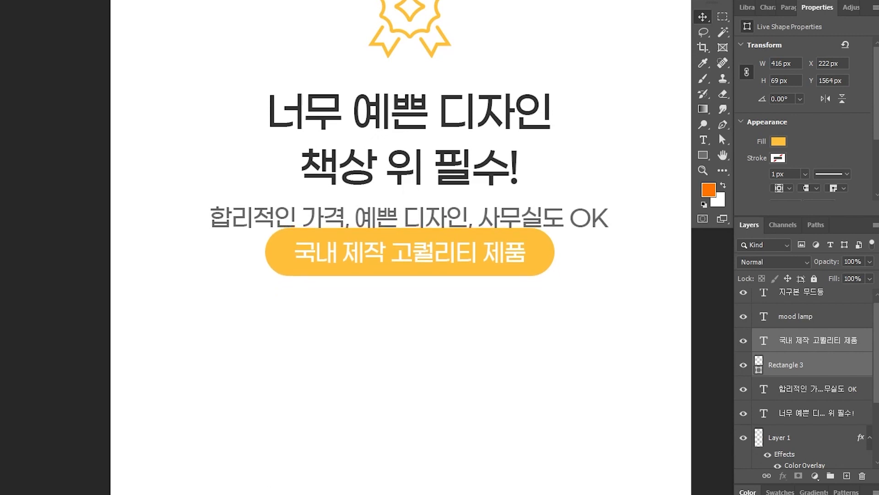
key(Down)
key(Up)
key(shift+Down)
key(shift+Down)
key(shift+Down)
key(shift+Down)
key(shift+Down)
key(shift+Down)
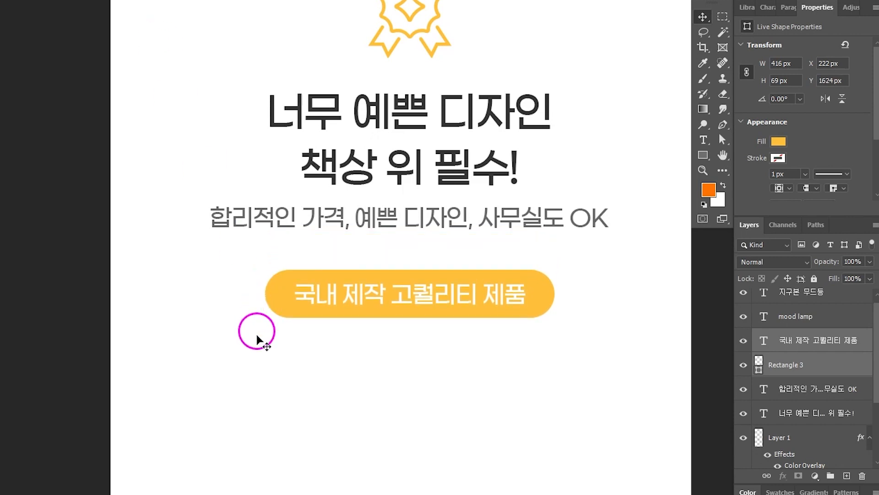
Duplicate the grey subtitle below the yellow bar and replace the copy's text with "내용내용"
click(269, 217)
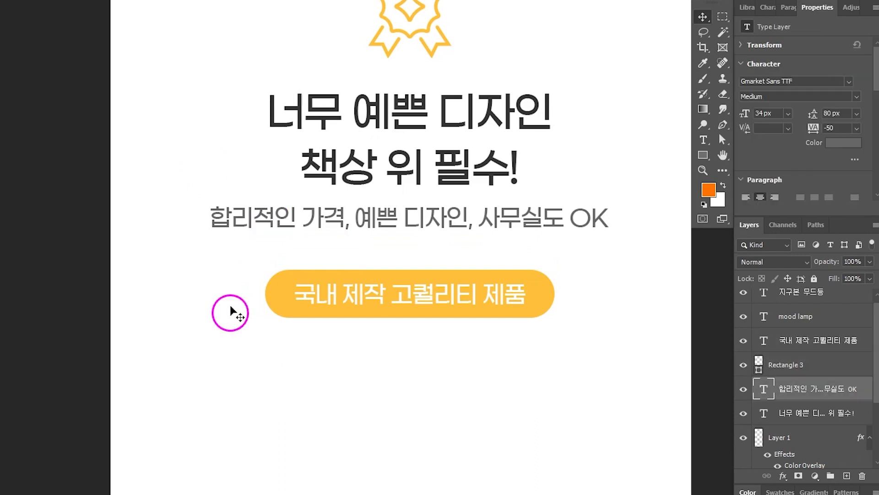
drag(258, 219, 258, 371)
double_click(258, 371)
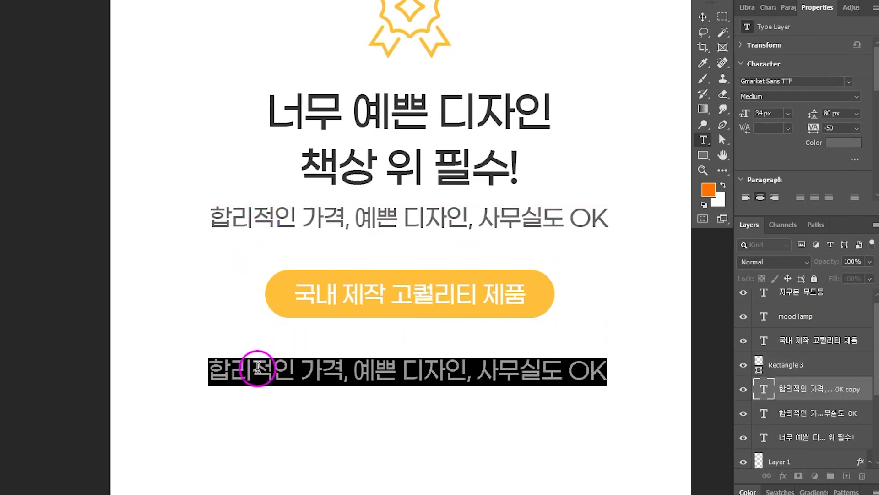
text(내)
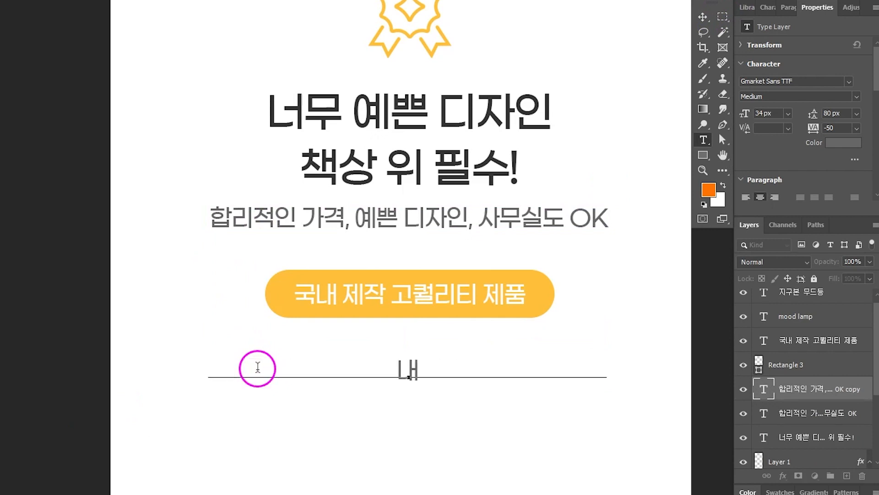
text(용내용)
key(ctrl+a)
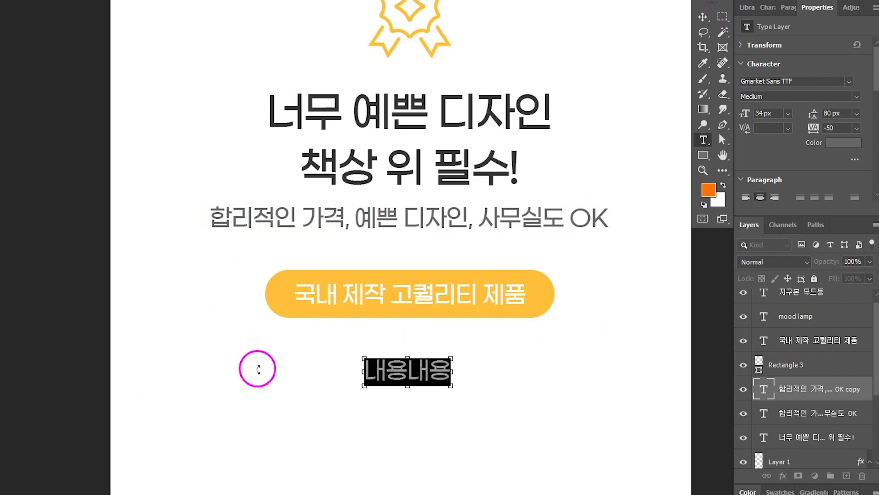
Extend the placeholder text to three lines of repeated "내용", ten times on the first two lines and twelve on the third
key(ctrl+v)
key(ctrl+v)
key(ctrl+v)
key(ctrl+v)
key(ctrl+v)
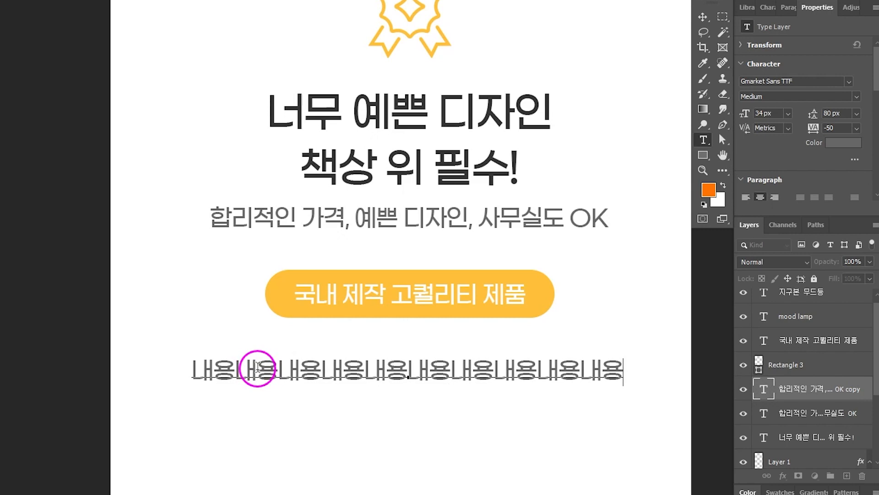
key(Return)
key(ctrl+v)
key(ctrl+v)
key(ctrl+v)
key(ctrl+v)
key(ctrl+v)
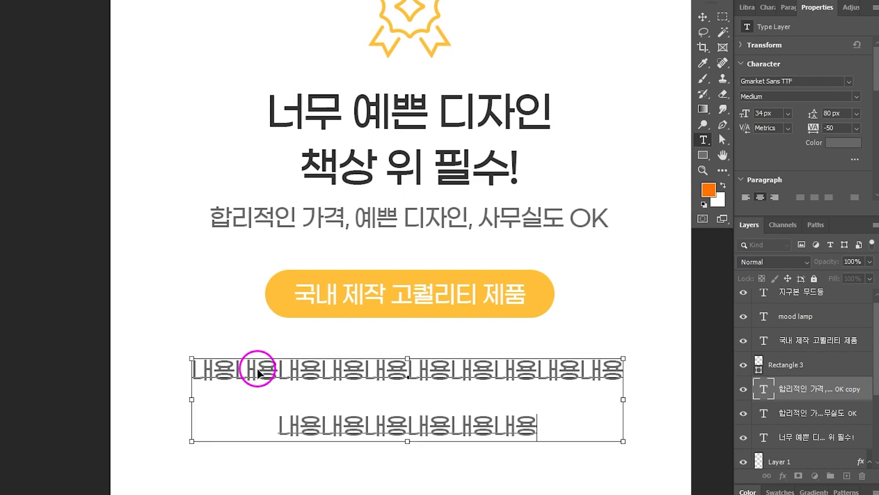
key(ctrl+Return)
click(257, 367)
key(Return)
key(ctrl+v)
key(ctrl+v)
key(ctrl+v)
key(ctrl+v)
key(ctrl+v)
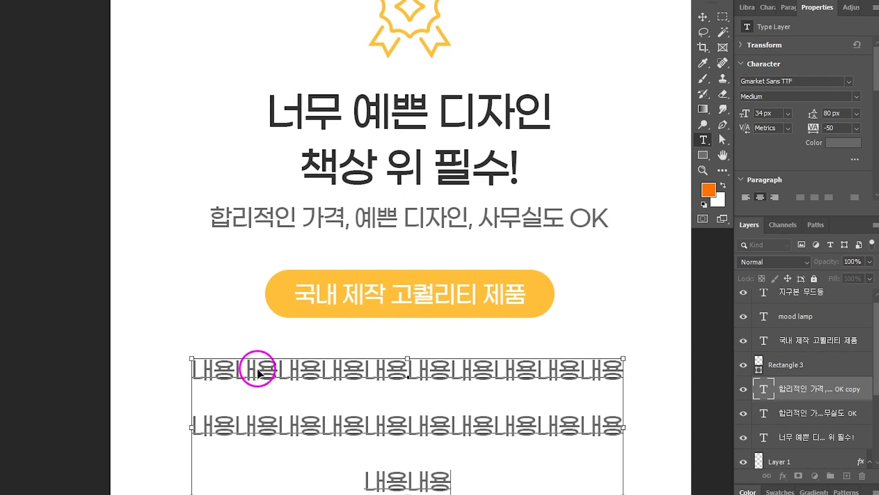
text(내용내용)
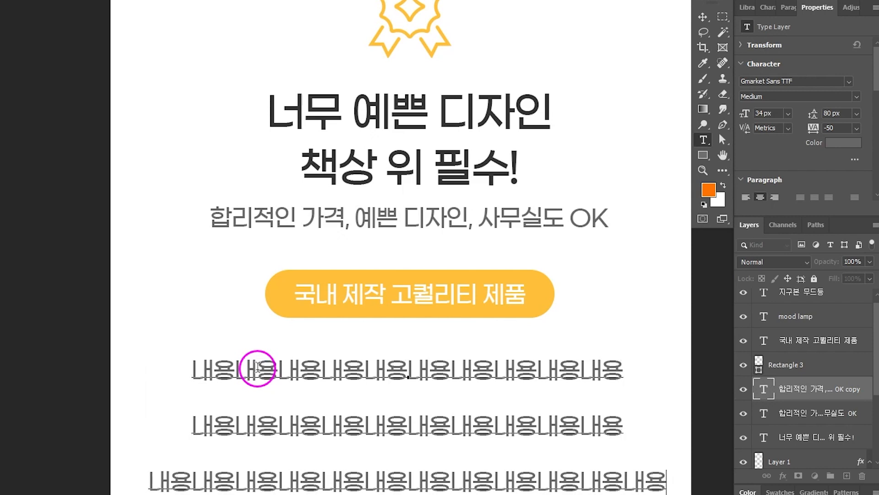
click(703, 17)
Set the placeholder text's font size to 24 px and its leading to 38 px
click(763, 114)
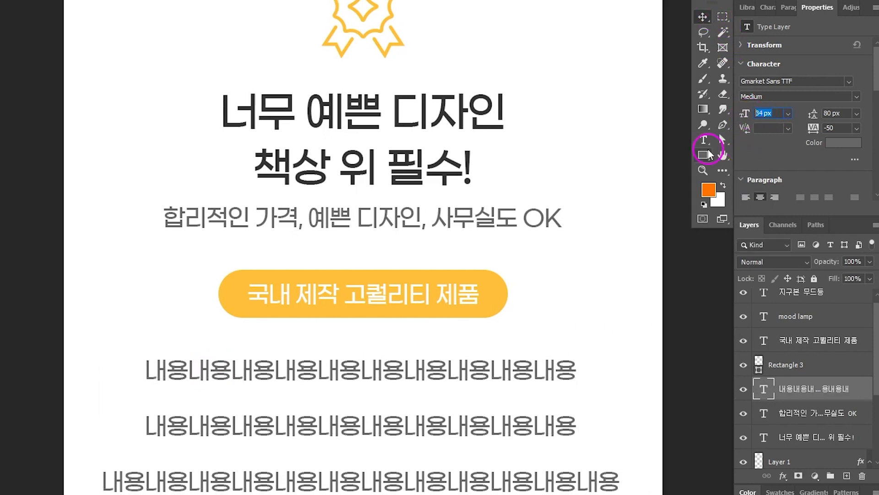
key(Return)
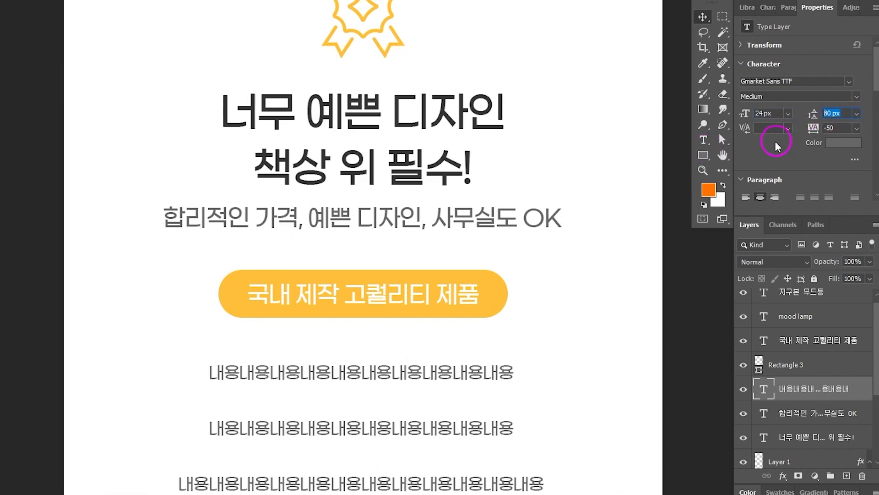
text(38)
key(Return)
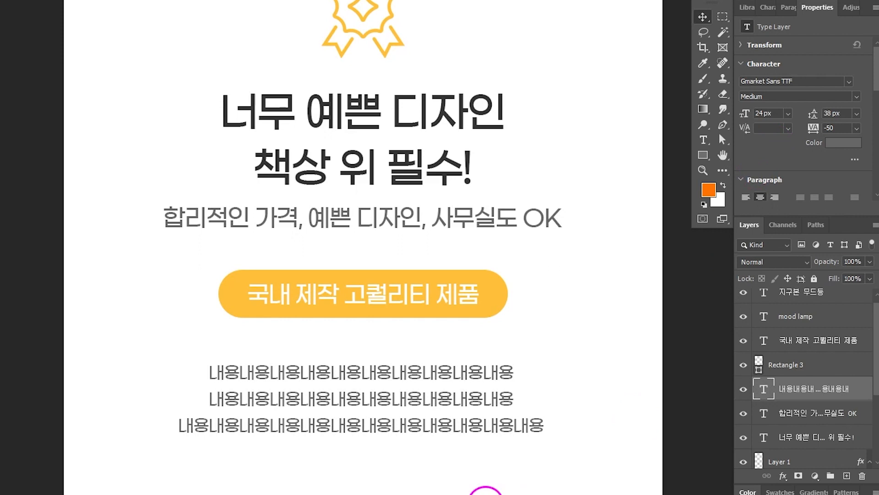
Position the placeholder text block a short distance below the yellow bar and centre it horizontally on the canvas
drag(401, 411, 399, 363)
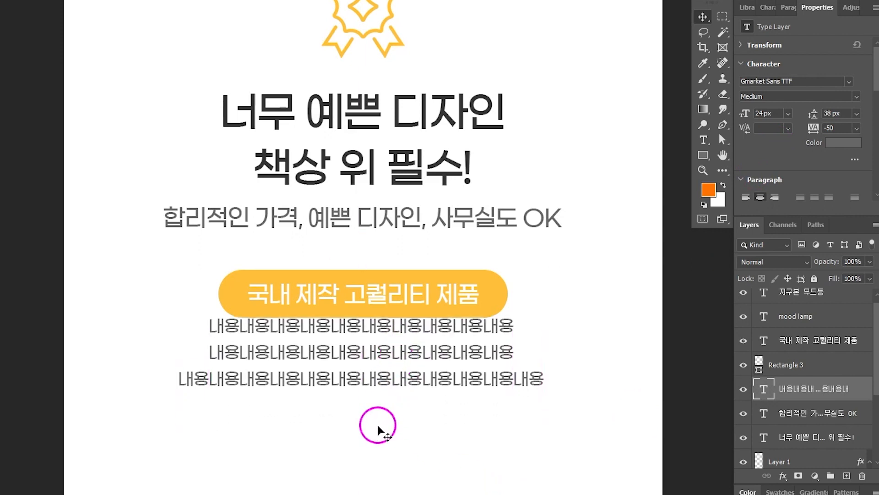
key(shift+Down)
key(shift+Down)
key(shift+Down)
key(shift+Down)
key(shift+Down)
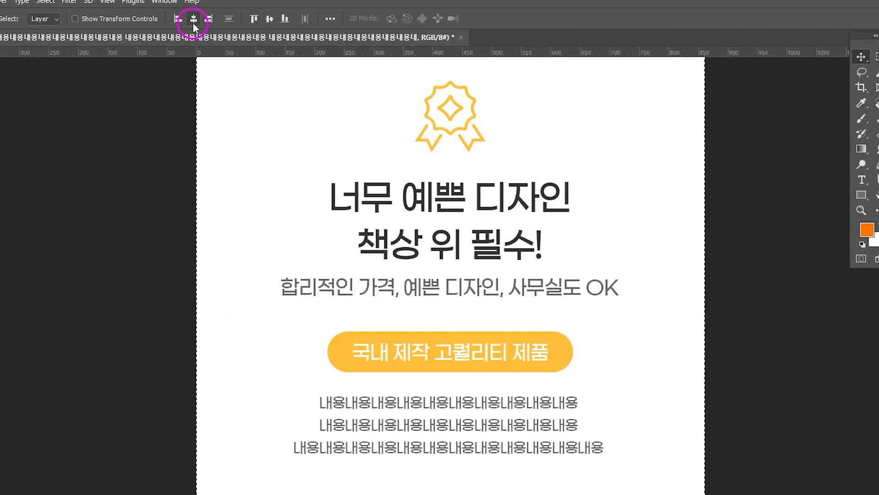
click(193, 23)
key(ctrl+d)
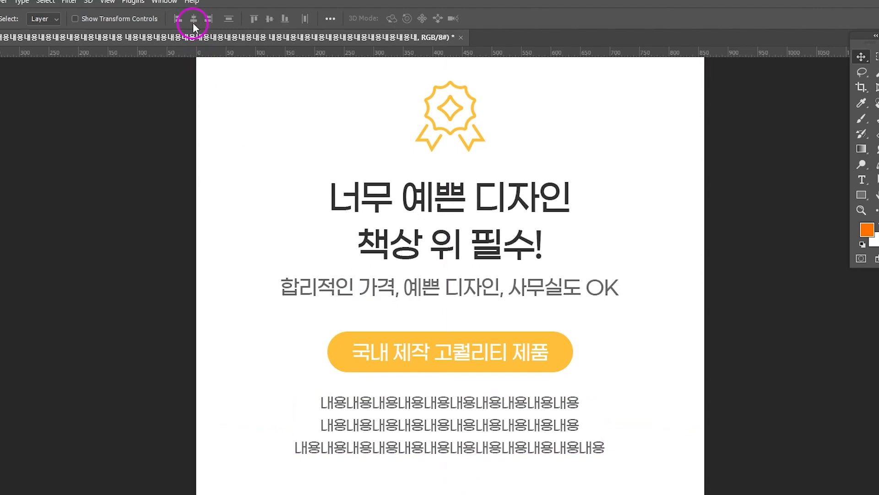
Extend the canvas downward with the Crop tool to about 3775 px high, keeping the 860 px width
click(862, 87)
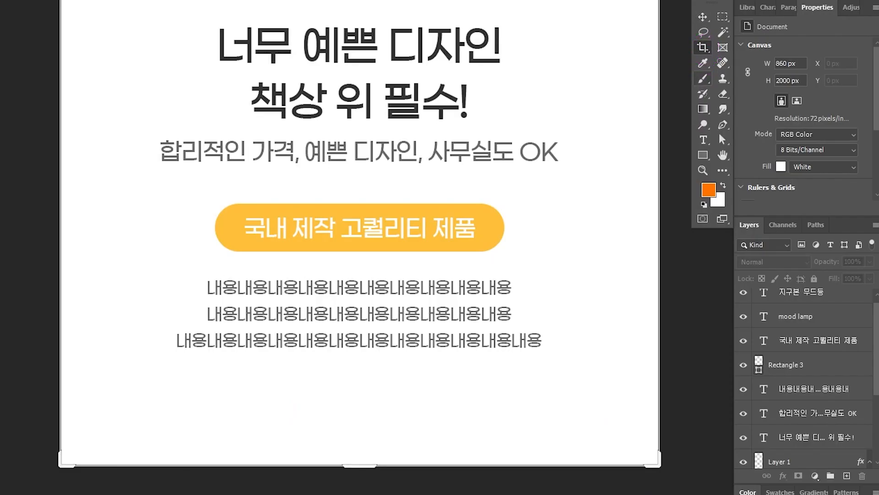
drag(360, 465, 362, 494)
key(Return)
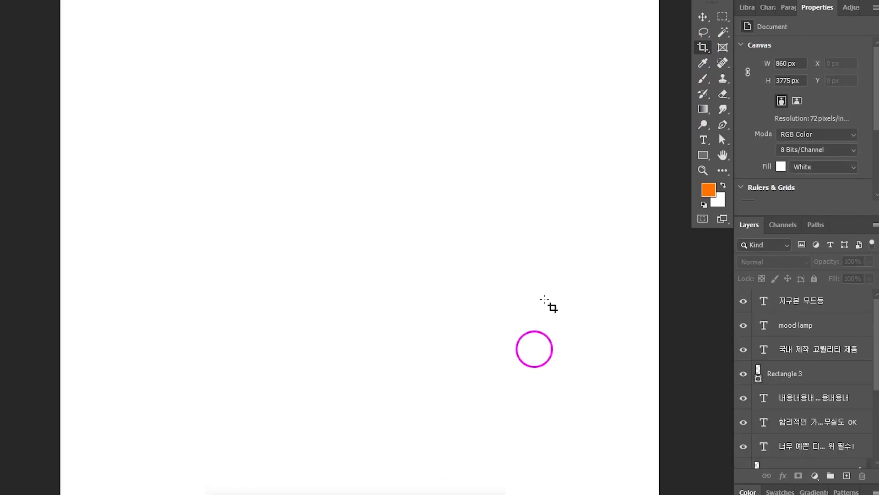
Create an 860 px wide, 570 px high orange rectangle below the placeholder text block
drag(443, 57, 392, 309)
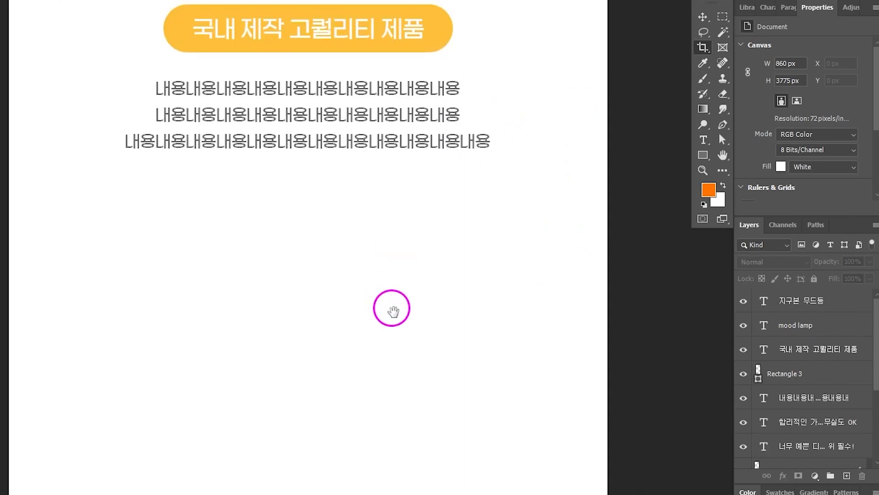
drag(472, 227, 525, 72)
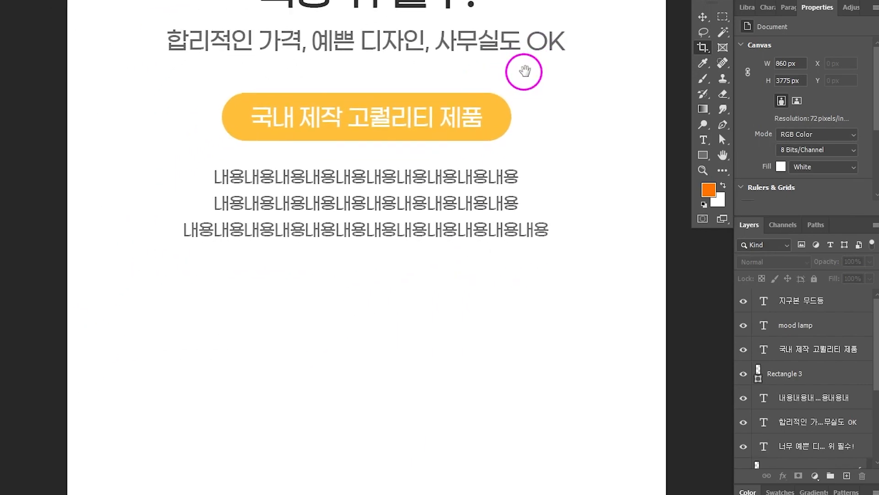
click(703, 154)
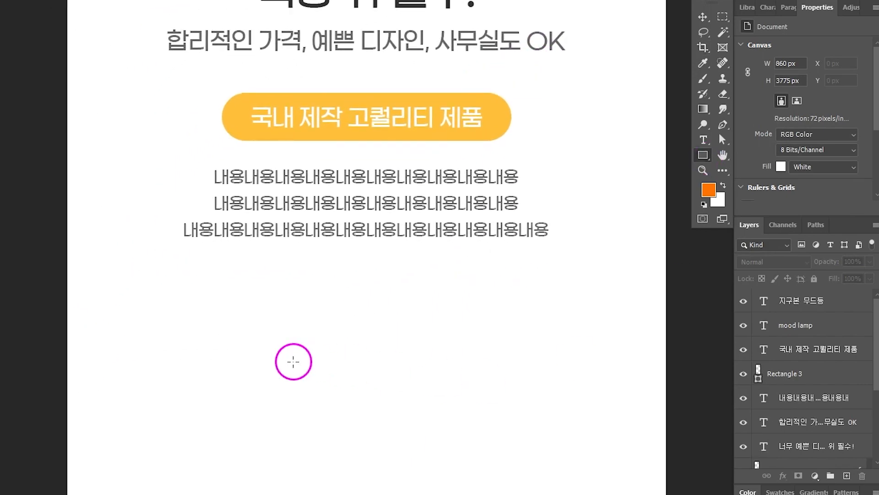
click(293, 361)
text(860)
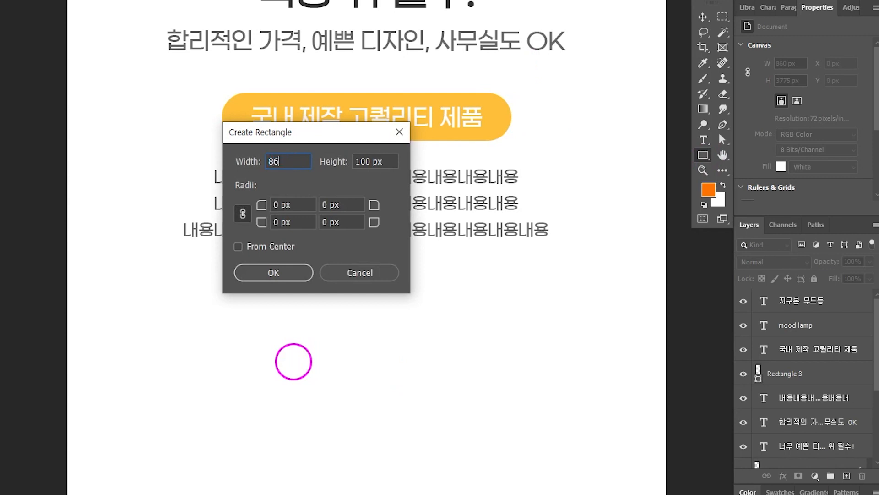
double_click(388, 164)
text(570)
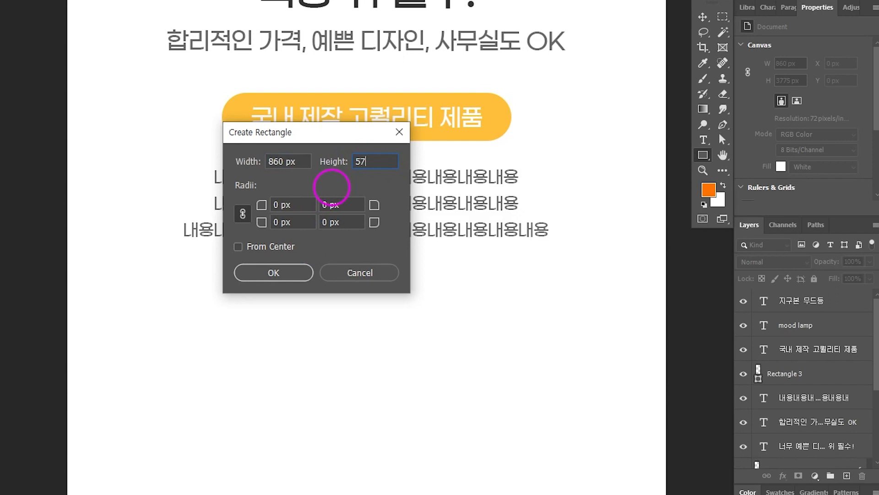
key(Return)
Position the 860 px rectangle across the full canvas width below the placeholder text, at X 0 px and Y 1931 px
click(703, 17)
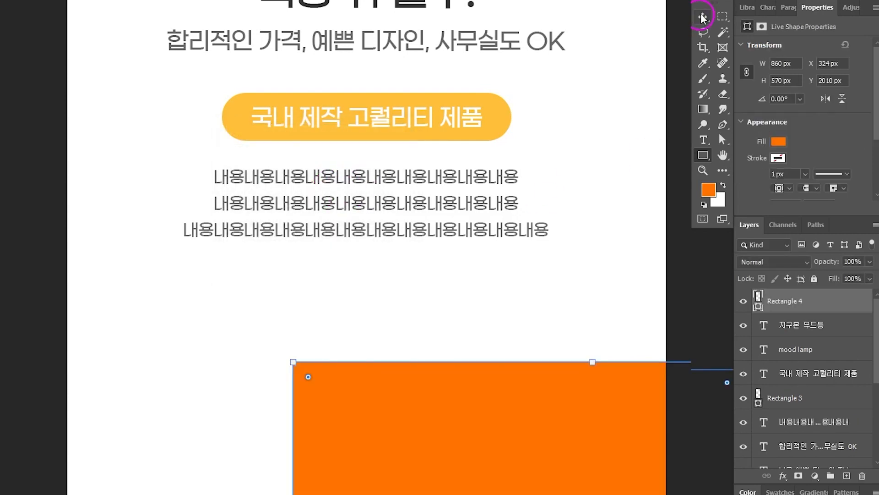
scroll(494, 178, down, 5)
drag(530, 171, 307, 114)
drag(393, 100, 387, 188)
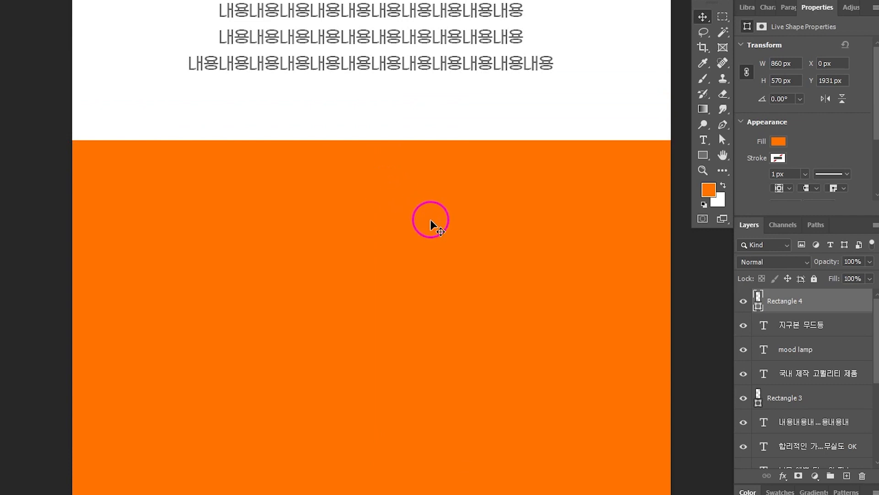
drag(431, 219, 425, 198)
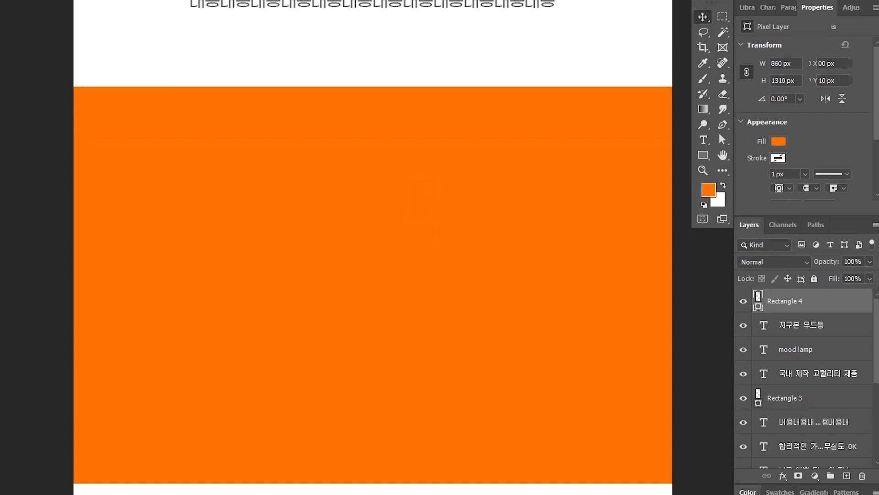
Bring in the glowing light bulb photo, clip it to the 860 px rectangle and align it with the rectangle's top-left corner
drag(523, 176, 381, 241)
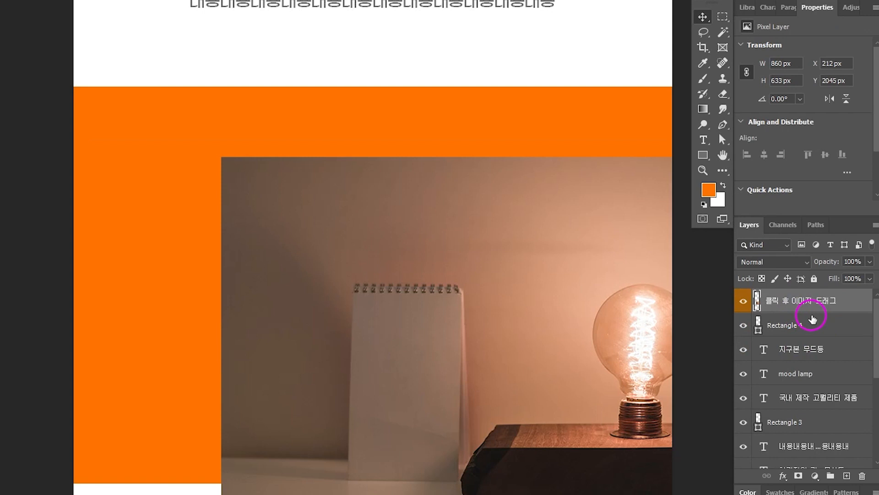
alt+click(823, 313)
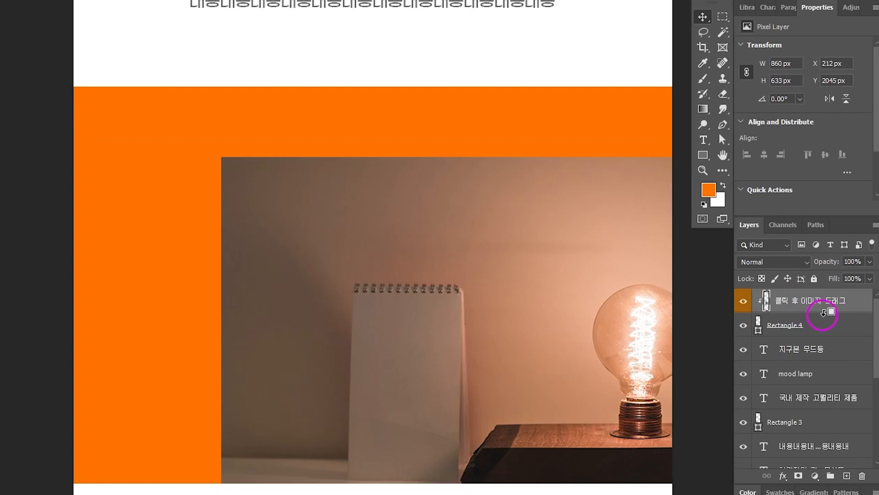
drag(463, 274, 345, 194)
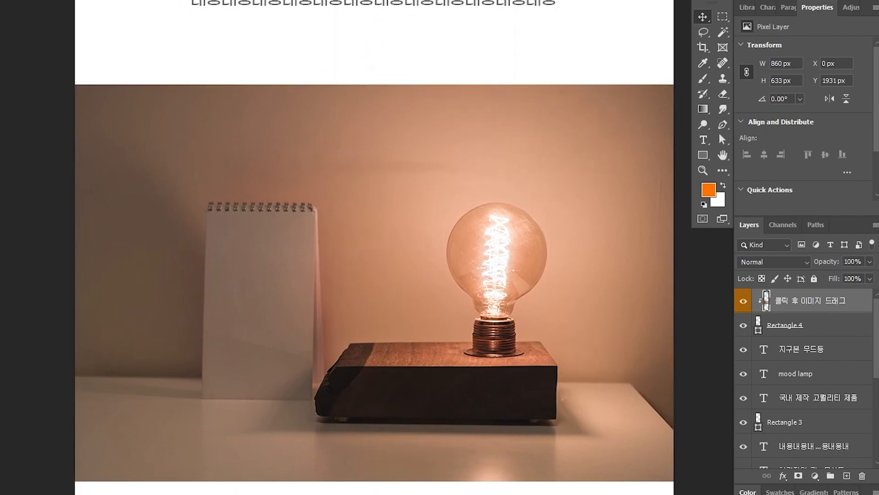
Duplicate the three-line placeholder text and place the copy centred a short distance below the light bulb photo
click(394, 1)
drag(446, 30, 430, 76)
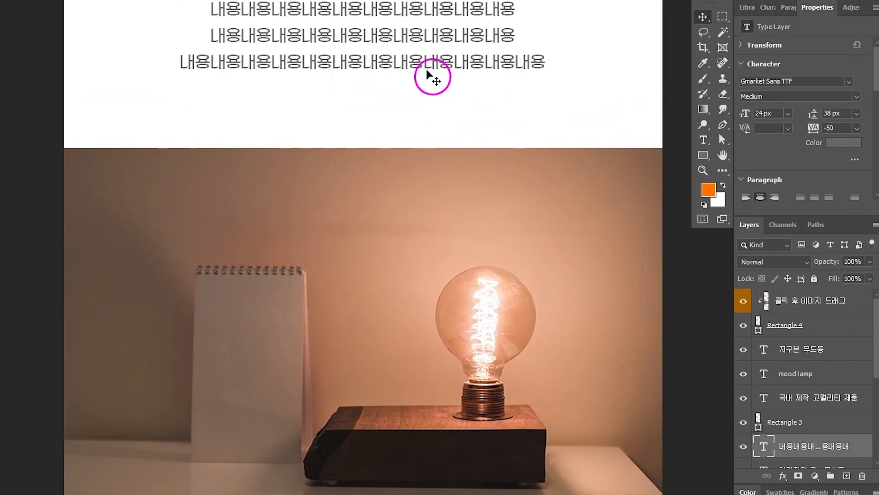
drag(393, 34, 349, 492)
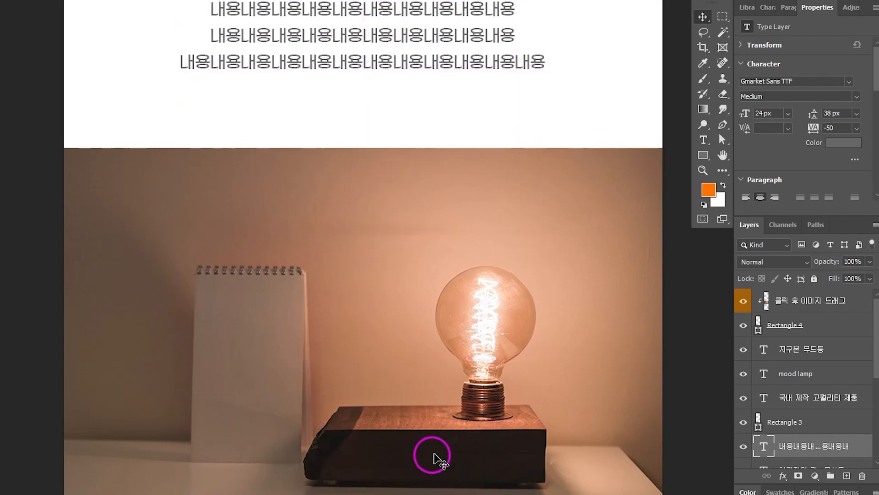
drag(436, 455, 497, 144)
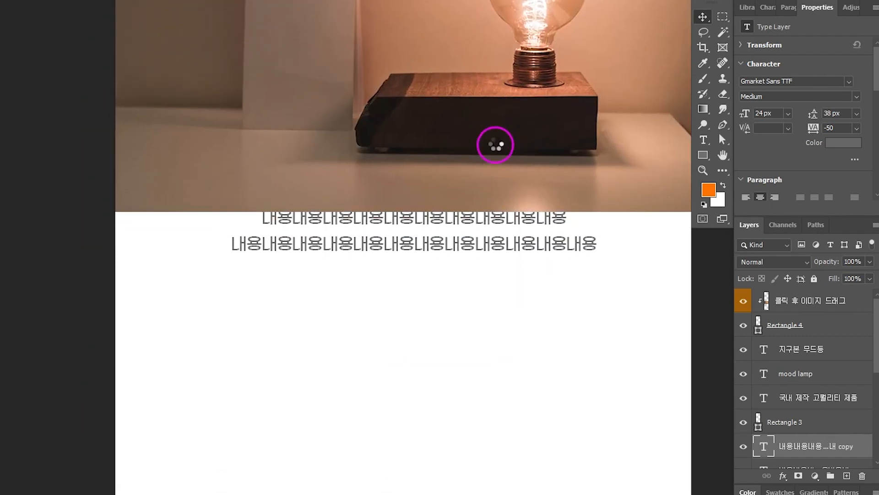
mouse_move(500, 257)
mouse_down()
mouse_move(503, 300)
mouse_move(505, 253)
mouse_up()
key(shift+Down)
key(shift+Down)
key(shift+Down)
key(shift+Down)
key(shift+Down)
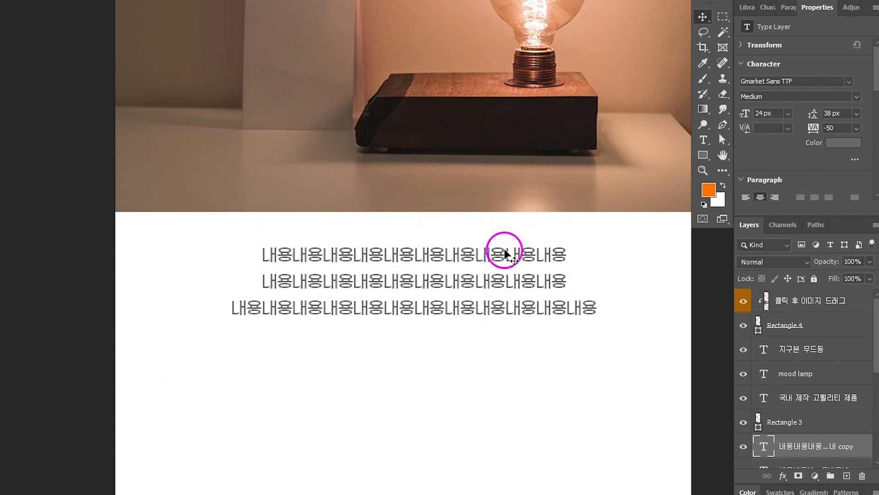
Change the copied text's second line to "내용텍스트 바꿔서 넣기 내용내용내용내용내용내용"
double_click(266, 262)
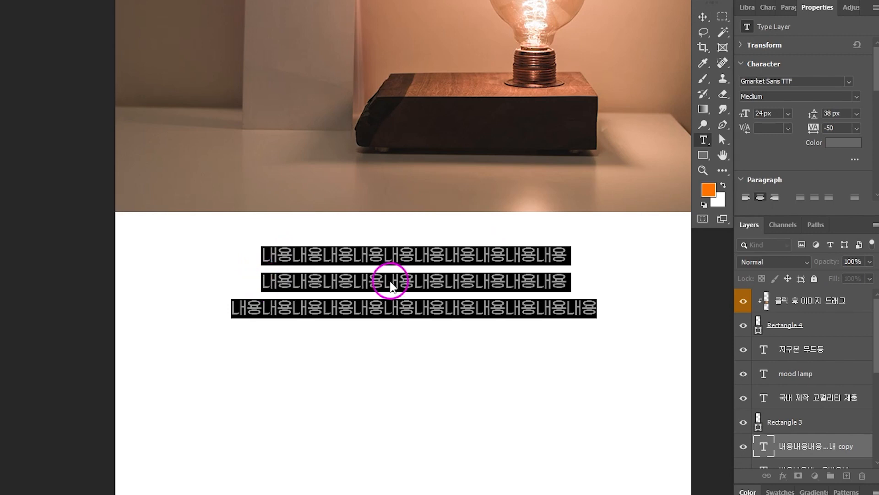
drag(293, 282, 452, 293)
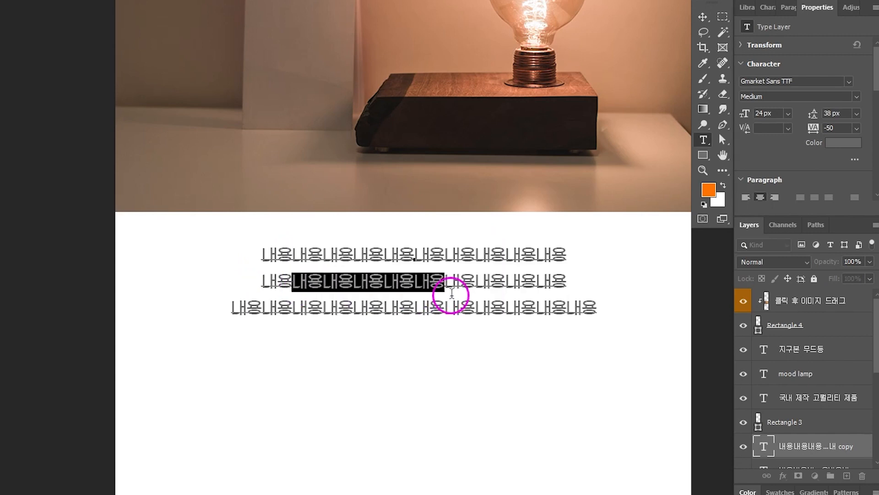
text(테)
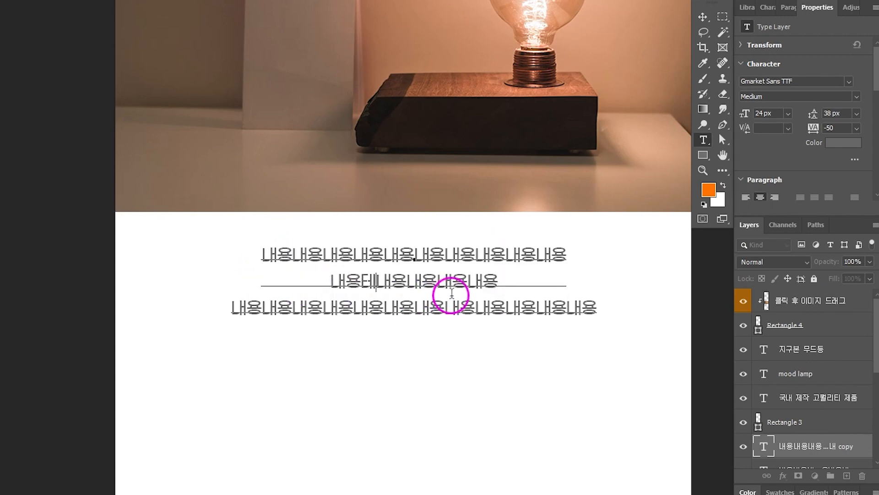
text(스트 뭐)
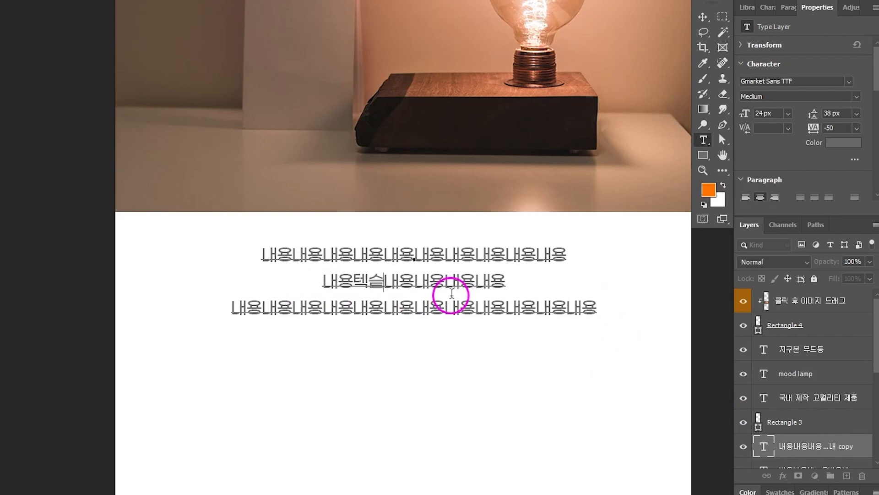
key(BackSpace)
key(BackSpace)
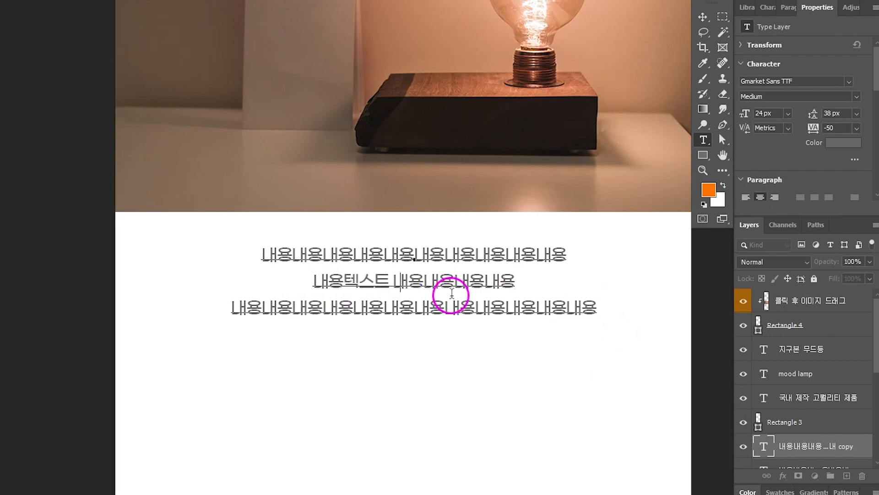
text(바꿔서 넣기)
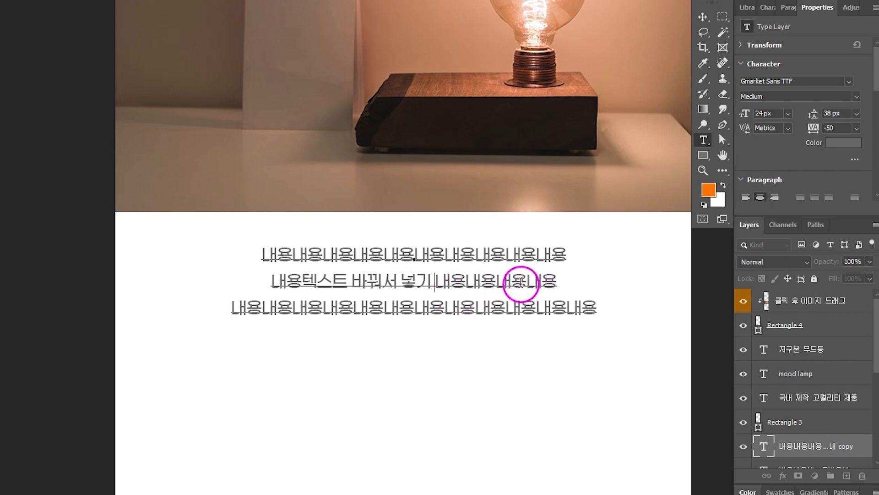
drag(527, 281, 573, 284)
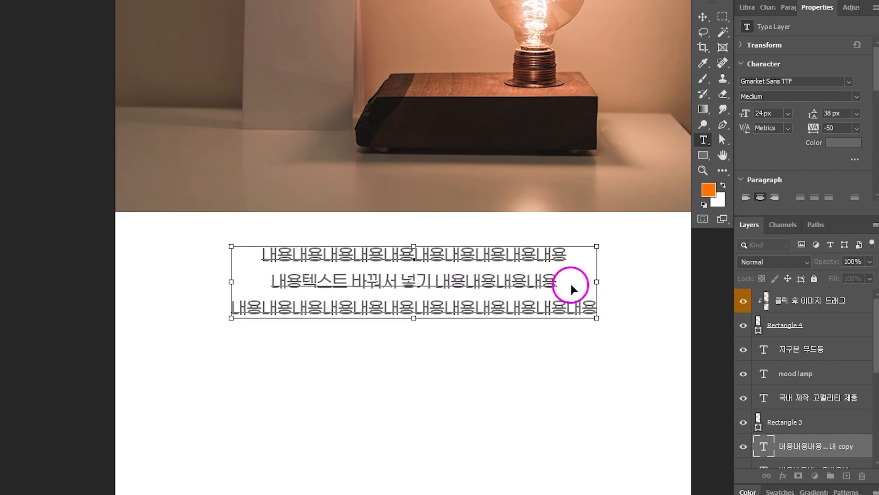
text(내용내용내용)
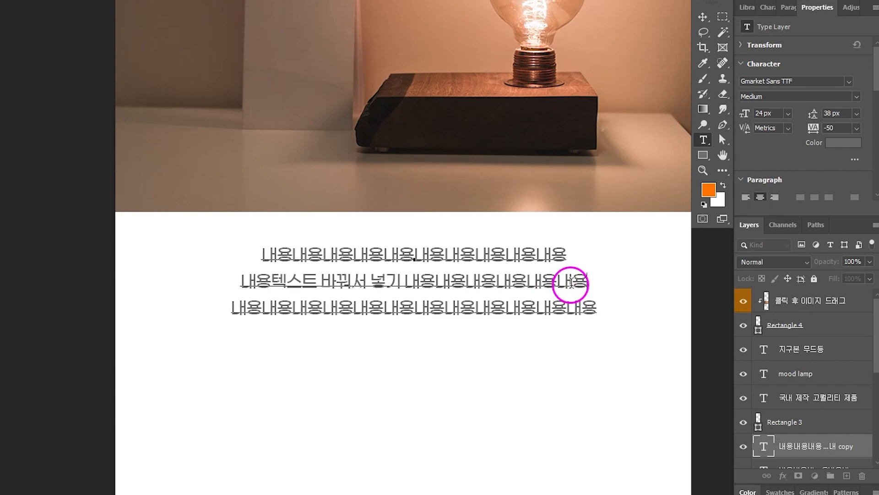
click(703, 17)
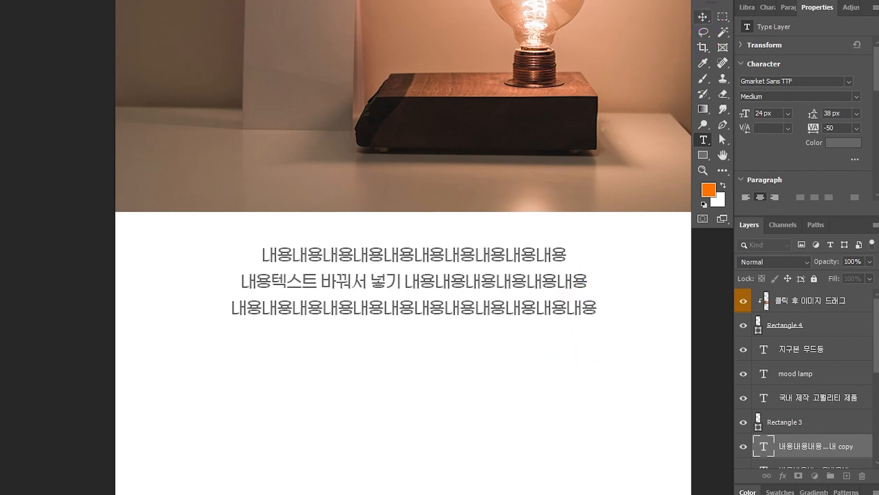
Create a half-width orange rectangle, 430 px wide and 570 px high, below the edited text block
drag(622, 383, 617, 177)
key(u)
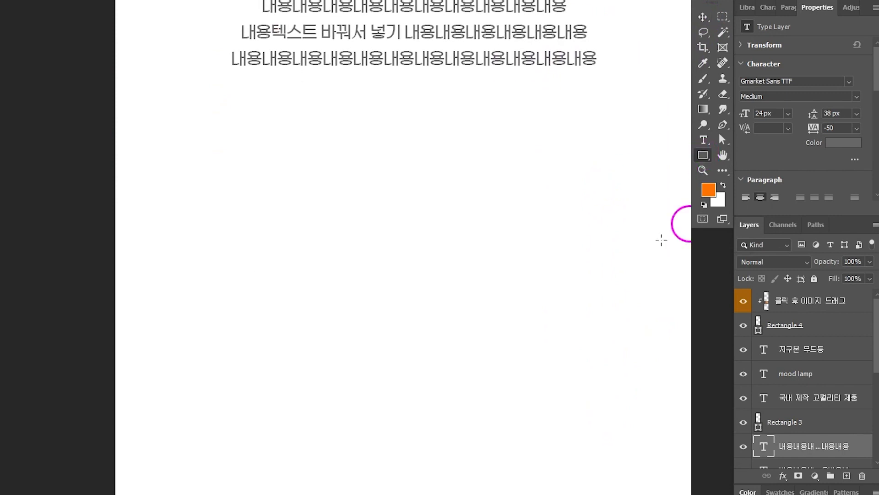
click(262, 212)
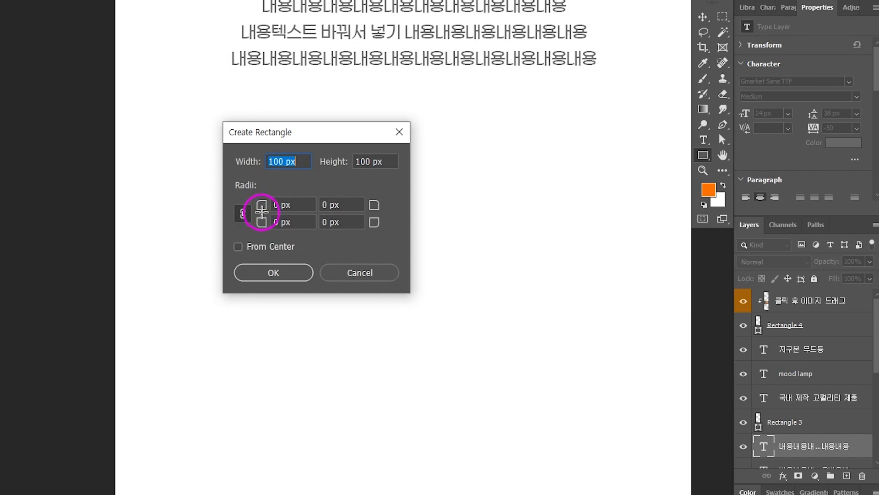
text(860)
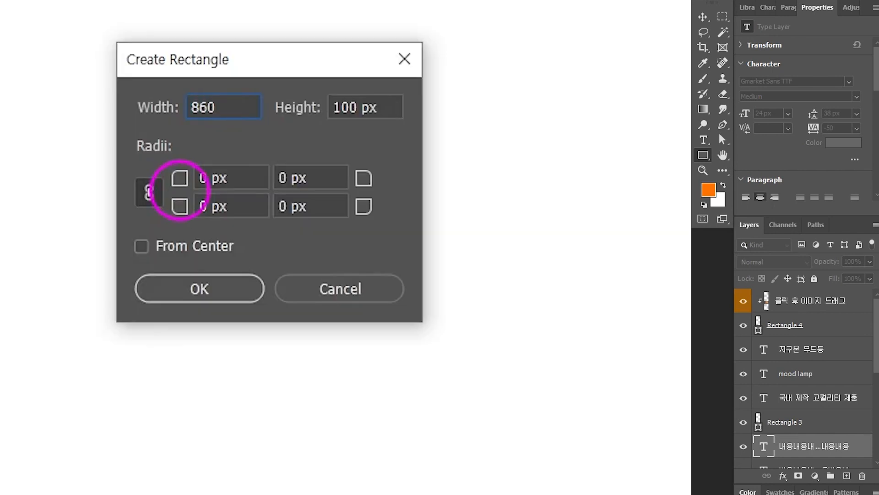
text(/2)
click(373, 111)
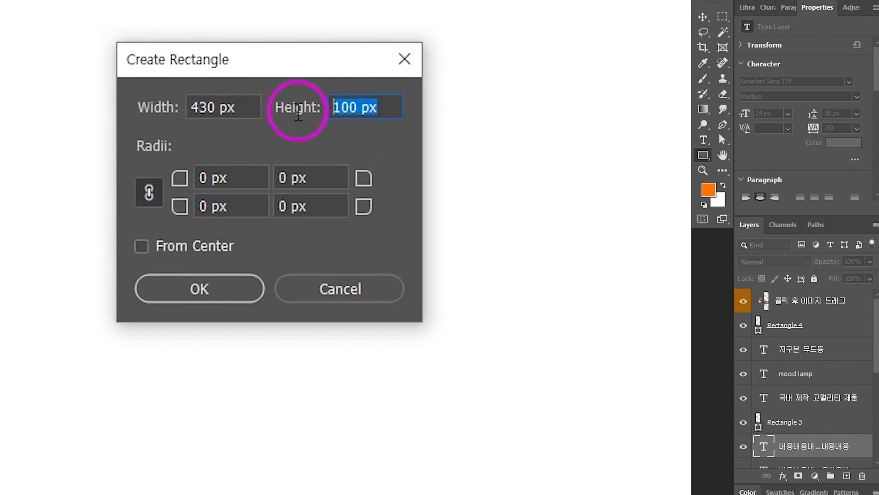
text(570)
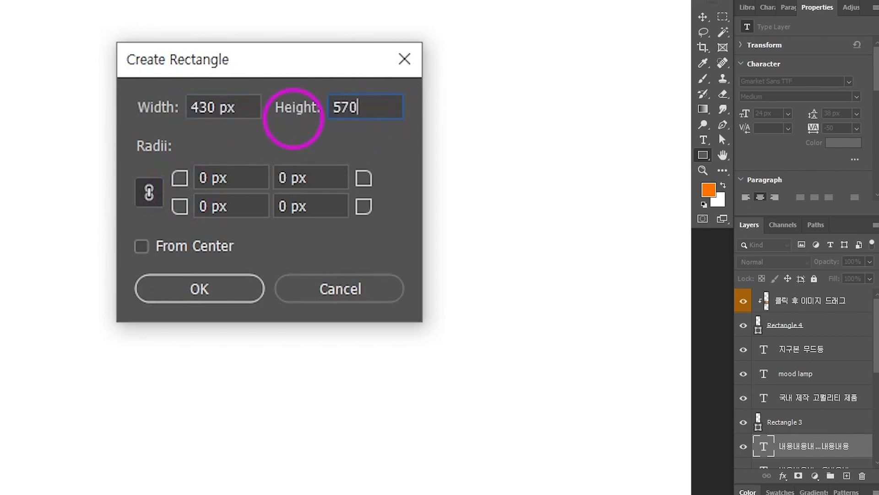
key(Return)
Position the 430 px rectangle below the edited text, flush with the canvas's left edge at X 0 px and Y 2812 px
key(ctrl+minus)
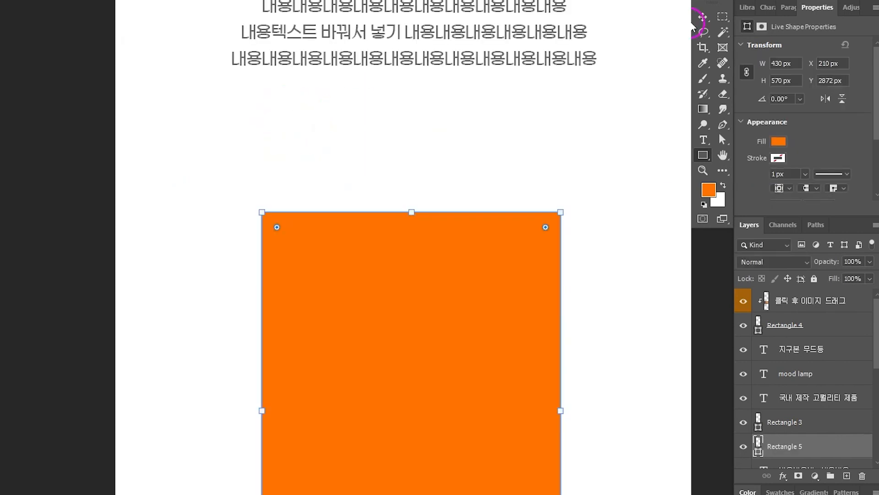
click(702, 16)
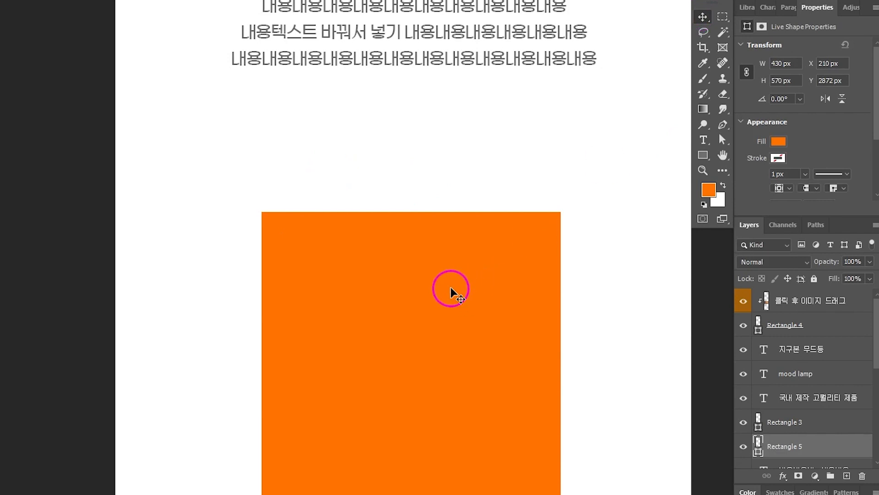
drag(451, 287, 336, 146)
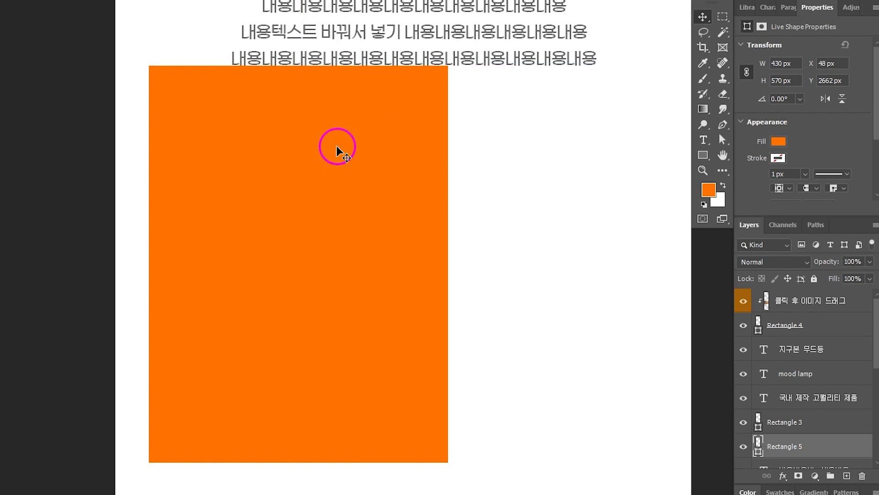
key(shift+Down)
key(shift+Down)
key(shift+Down)
key(shift+Down)
key(shift+Down)
key(shift+Down)
key(shift+Down)
key(shift+Down)
key(shift+Down)
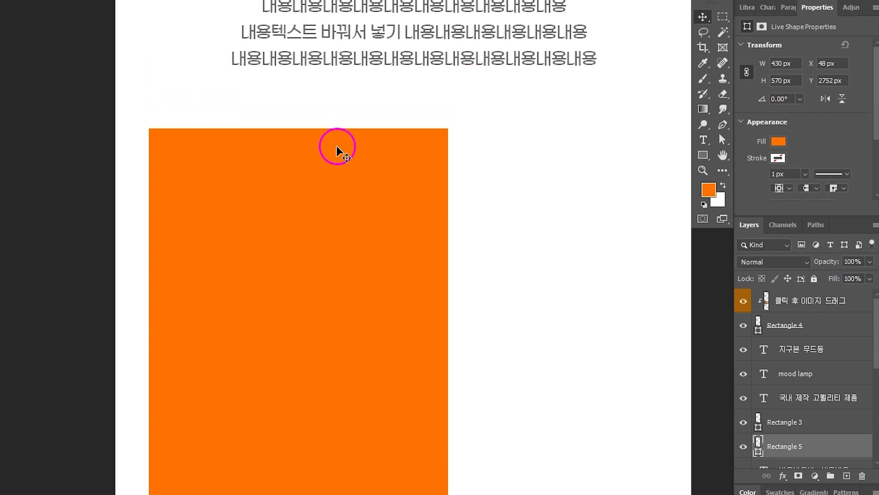
key(shift+Down)
key(shift+Down)
key(shift+Down)
key(shift+Down)
key(shift+Down)
key(shift+Down)
scroll(530, 189, up, 1)
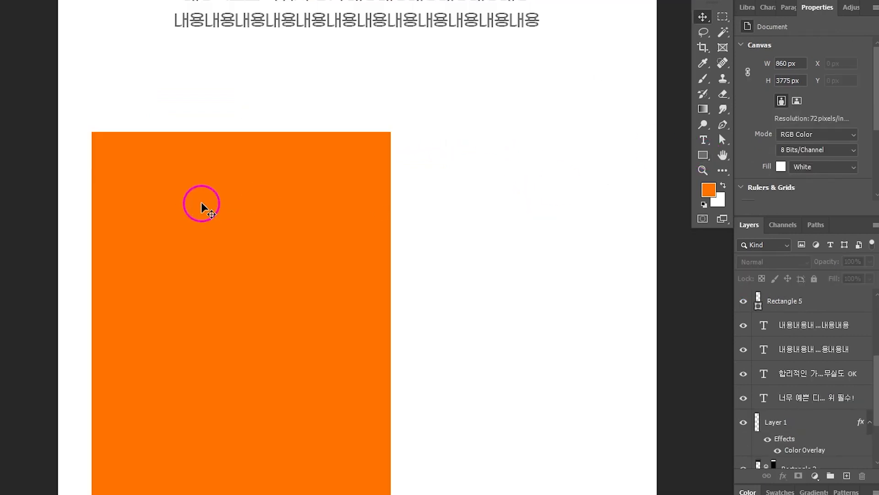
drag(236, 191, 206, 194)
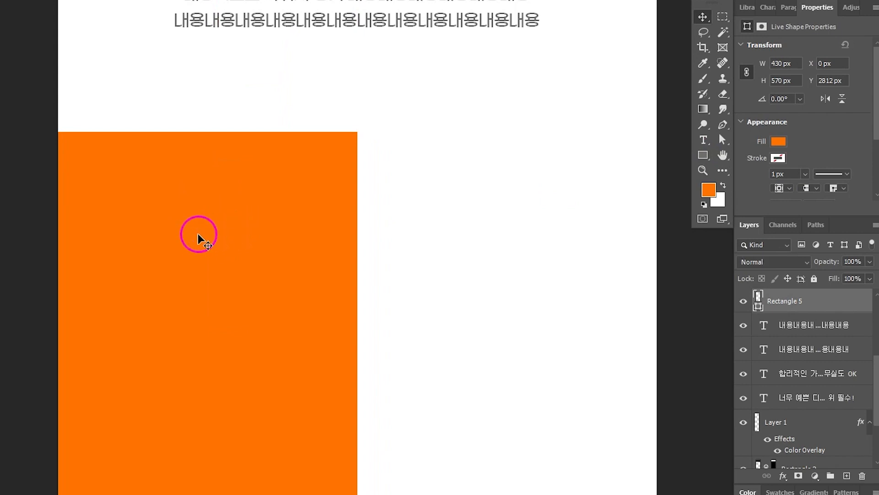
Duplicate the 430 px orange rectangle and place the copy flush beside it at X 430 px, Y 2812 px
drag(187, 237, 472, 240)
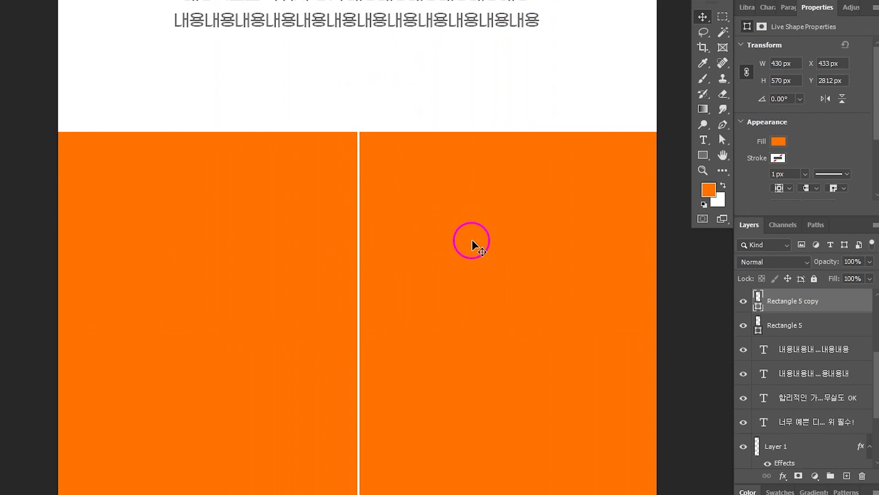
key(Left)
key(Left)
key(Left)
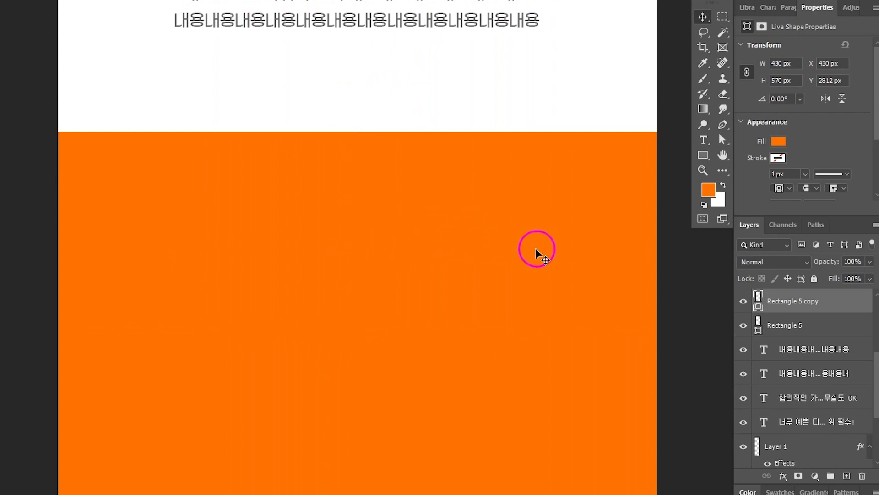
Change the fill colour of the copied half-width rectangle to brown
double_click(758, 304)
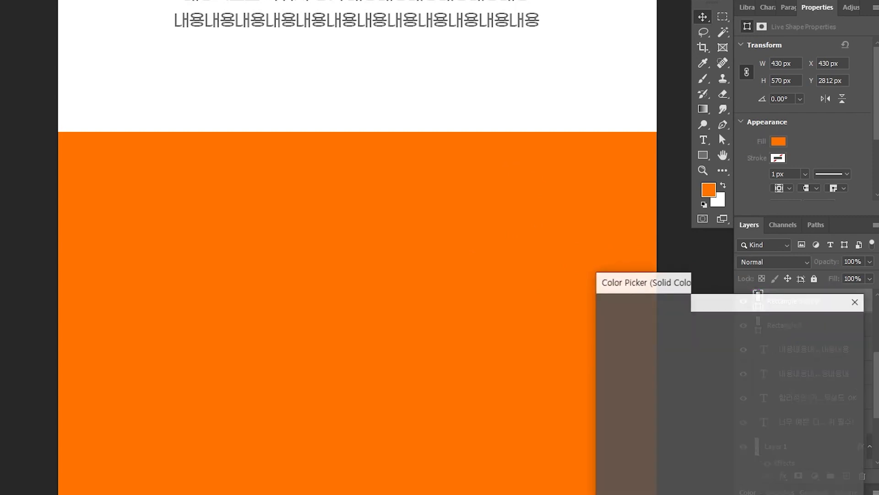
click(691, 400)
click(825, 325)
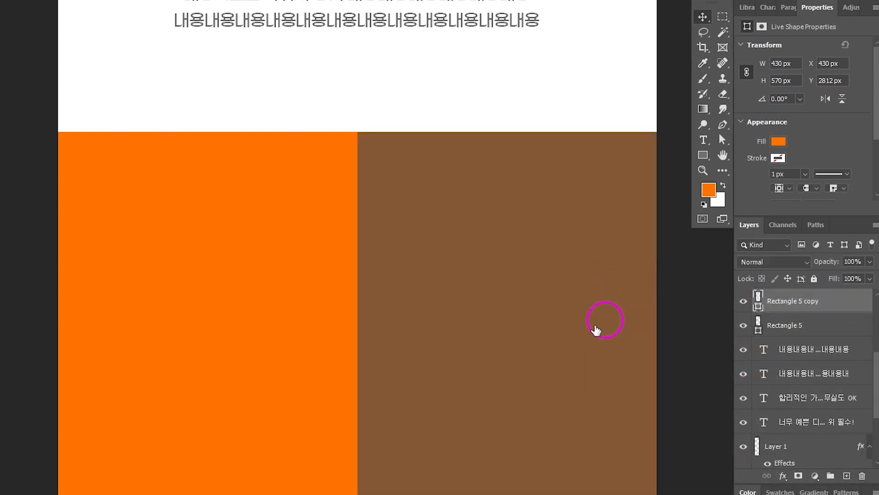
Bring in the pendant lamp photo, clip it to the orange half-width rectangle and position it at X -12 px, Y 2712 px
scroll(557, 256, down, 3)
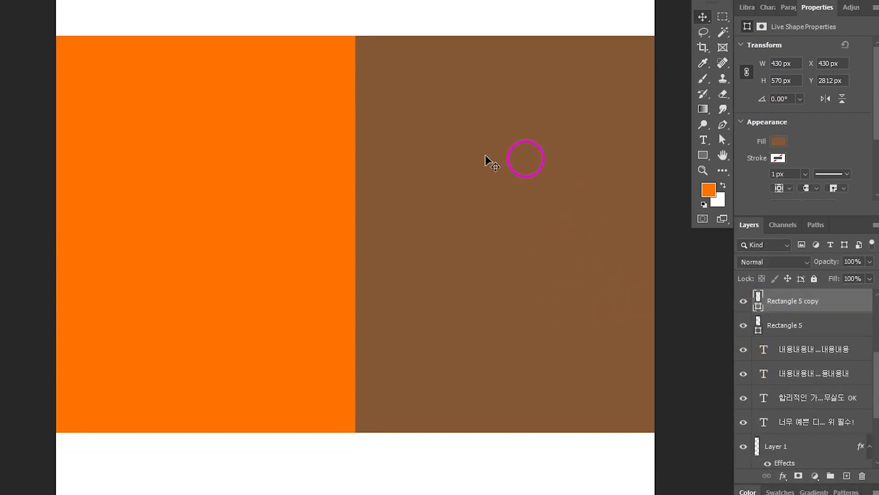
click(293, 202)
drag(1, 248, 260, 244)
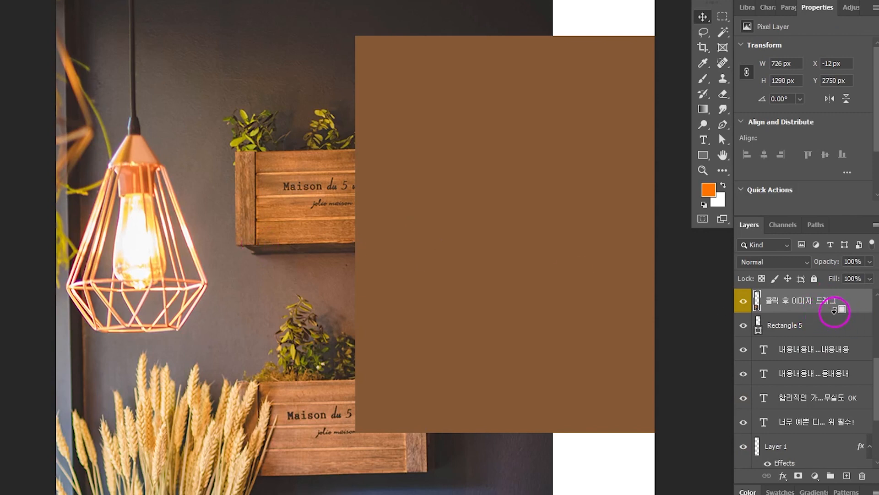
alt+click(836, 311)
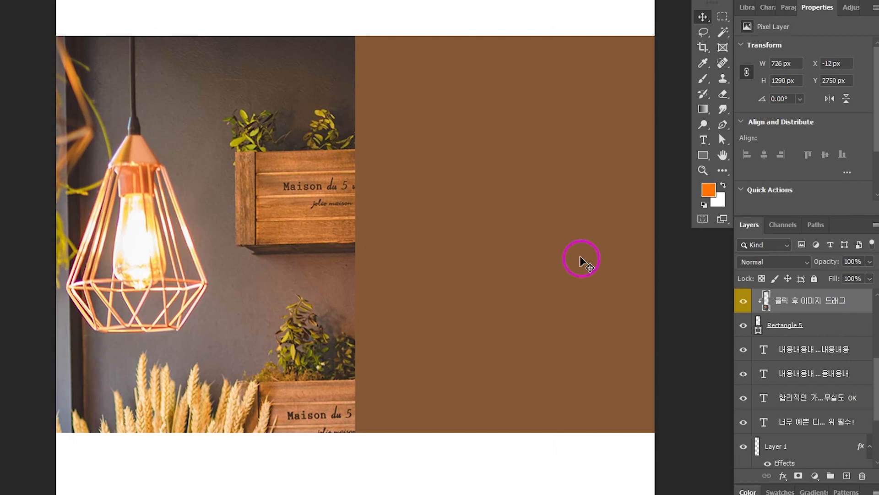
drag(183, 255, 186, 235)
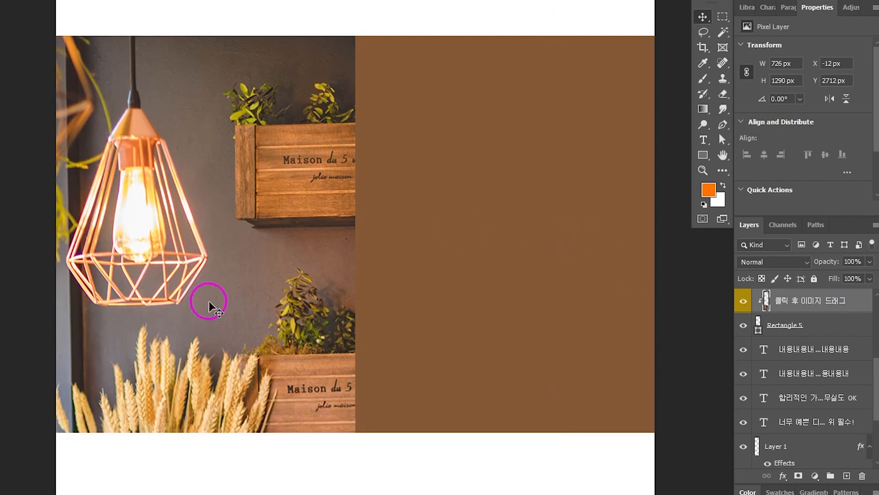
Bring in the black desk lamp photo, clip it to the brown rectangle and position it at X 370 px, Y 2527 px
click(530, 250)
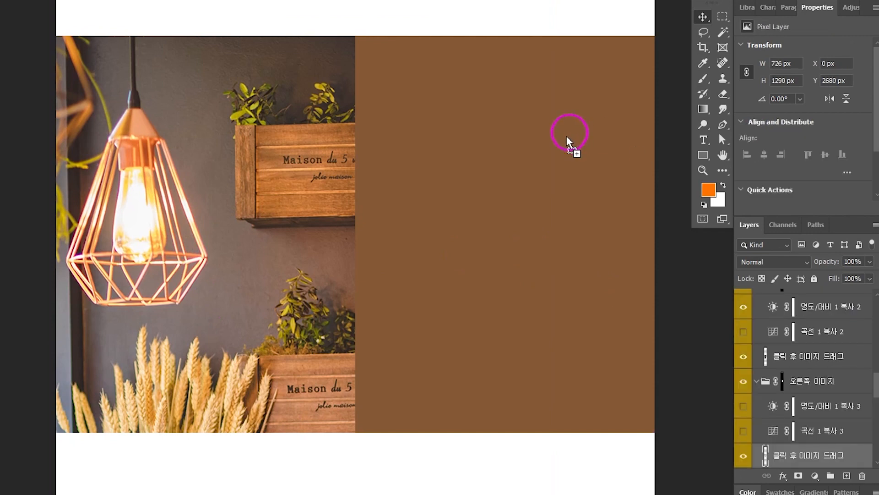
drag(569, 133, 534, 161)
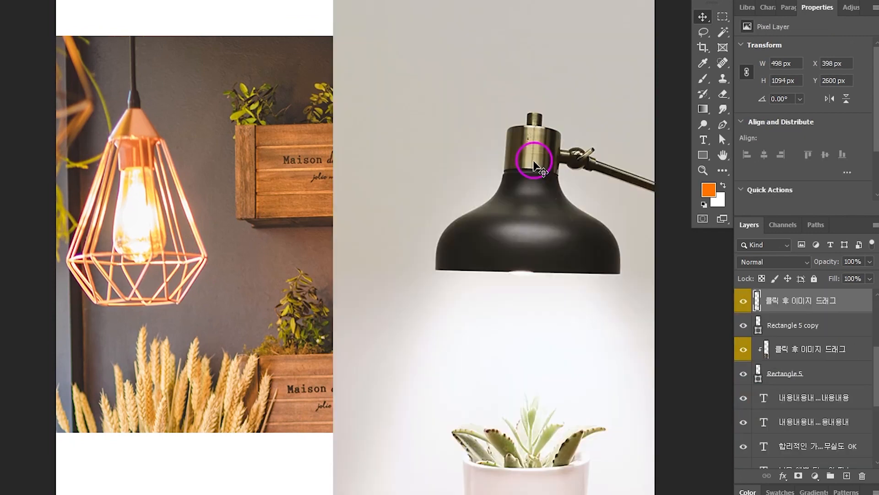
key(ctrl+alt+g)
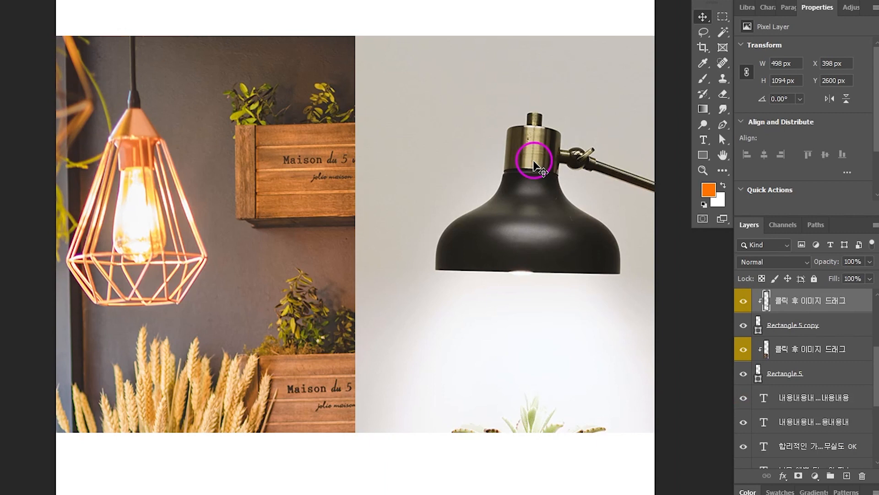
drag(509, 219, 486, 184)
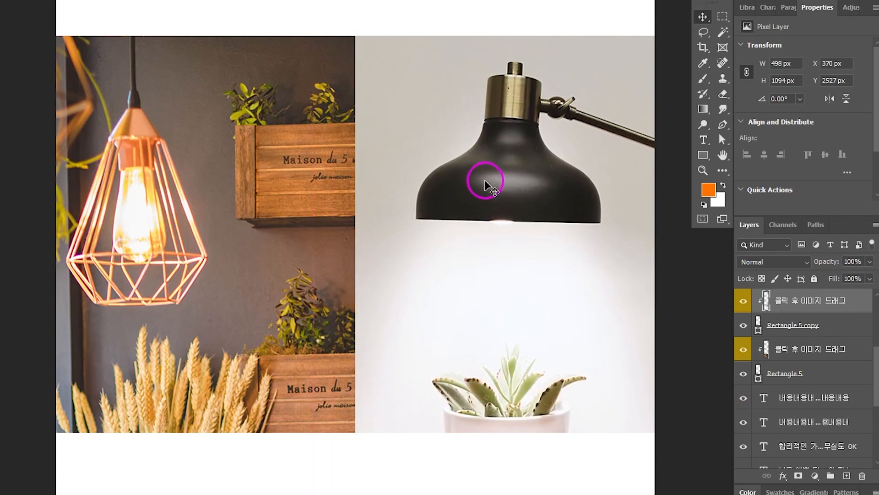
Duplicate the edited three-line text block and place the copy centred below the pair of half-width lamp photos
scroll(486, 183, up, 4)
scroll(327, 176, down, 8)
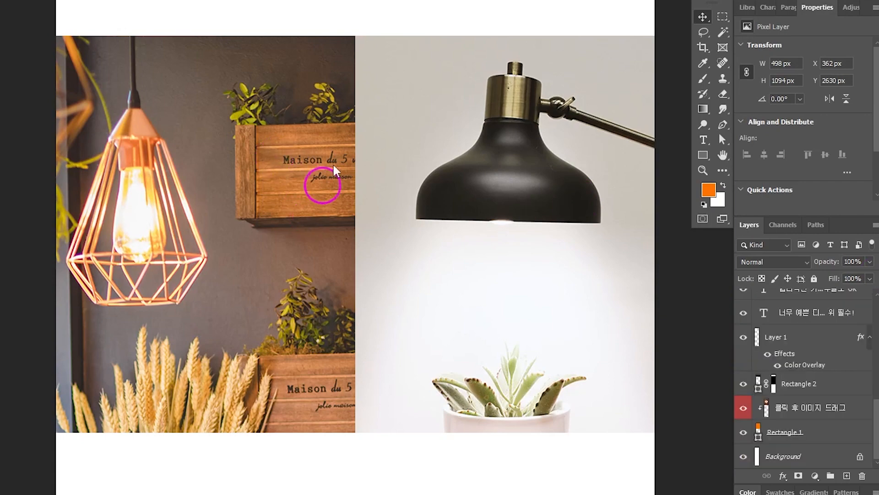
drag(353, 106, 338, 198)
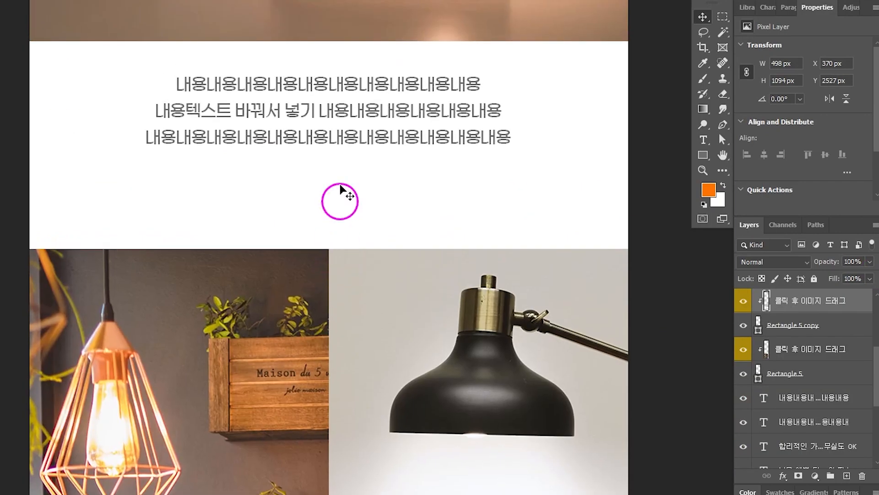
click(326, 114)
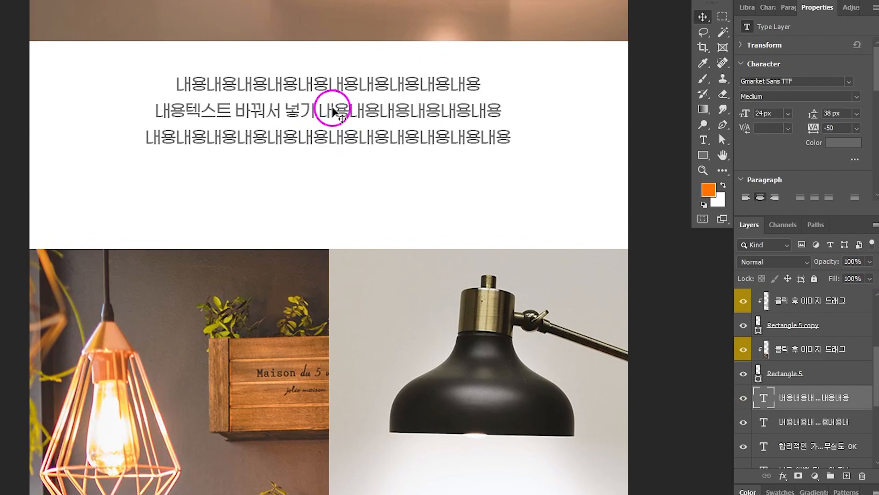
alt+click(333, 112)
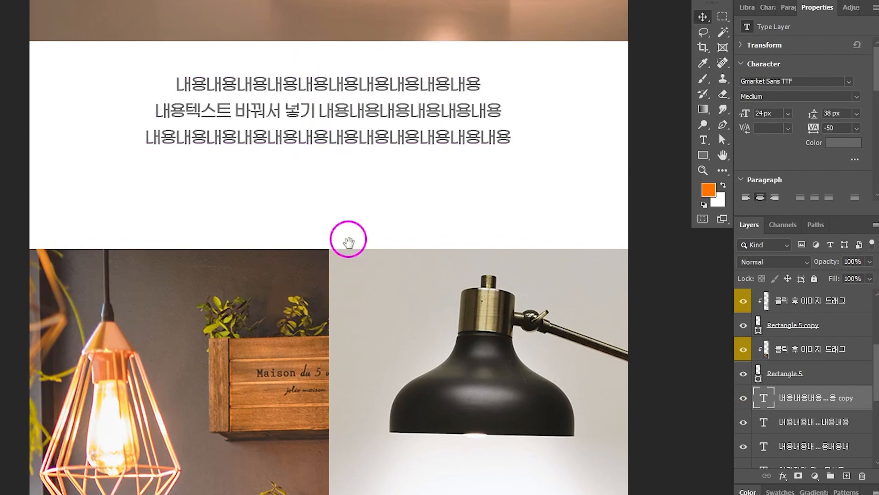
drag(372, 391, 376, 122)
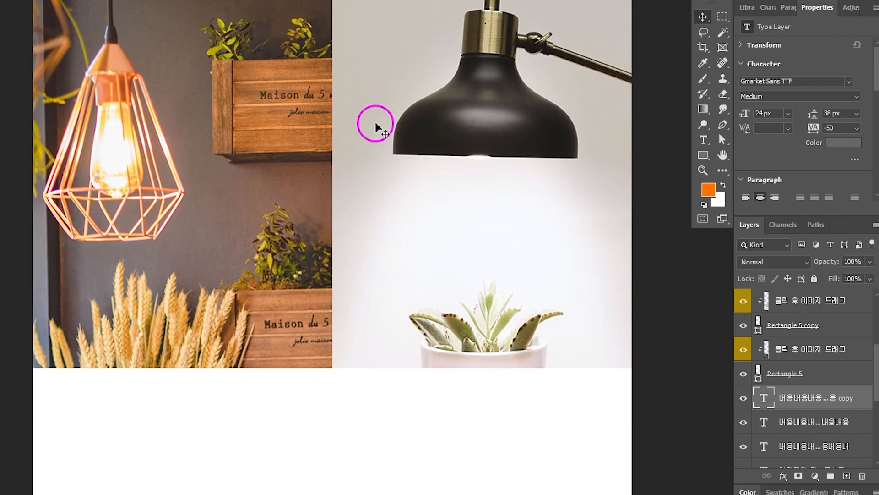
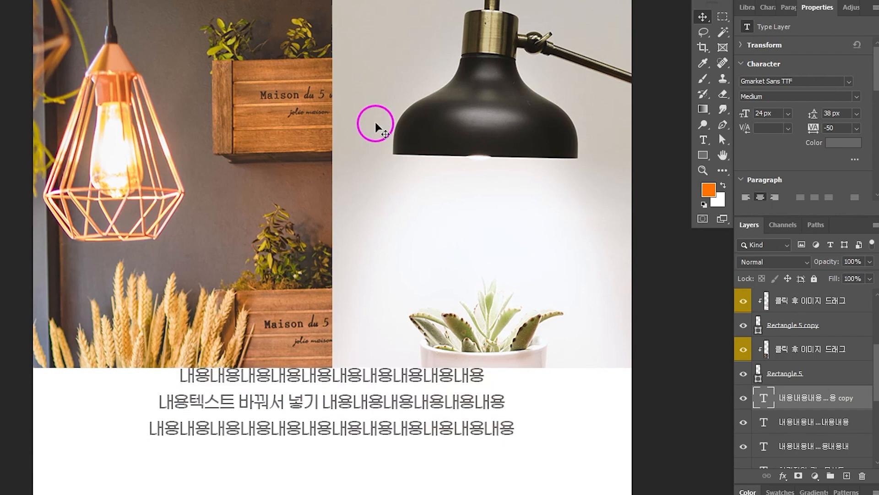
key(shift+Down)
key(shift+Down)
key(shift+Down)
key(shift+Down)
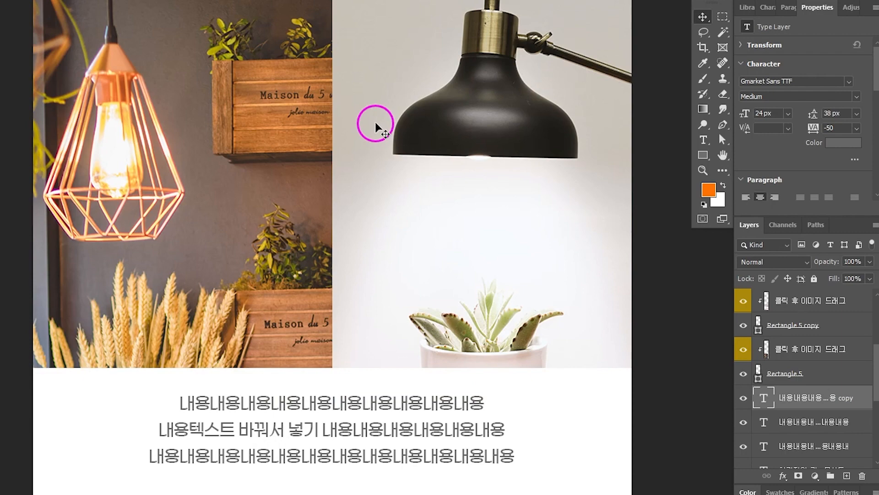
Compare the gap above the upper text block using a rectangular selection, and move the lower text copy down 10 px to match
drag(394, 89, 377, 412)
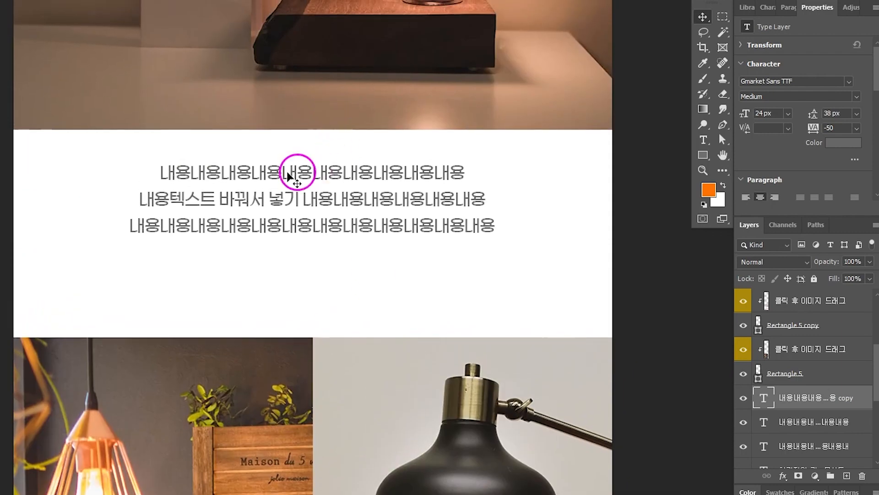
drag(434, 355, 430, 16)
scroll(430, 78, up, 5)
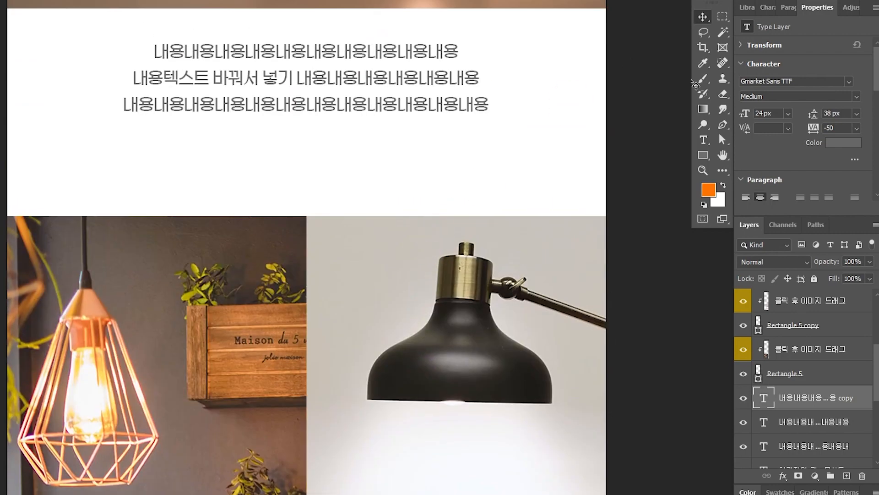
click(723, 17)
drag(236, 8, 261, 52)
click(399, 148)
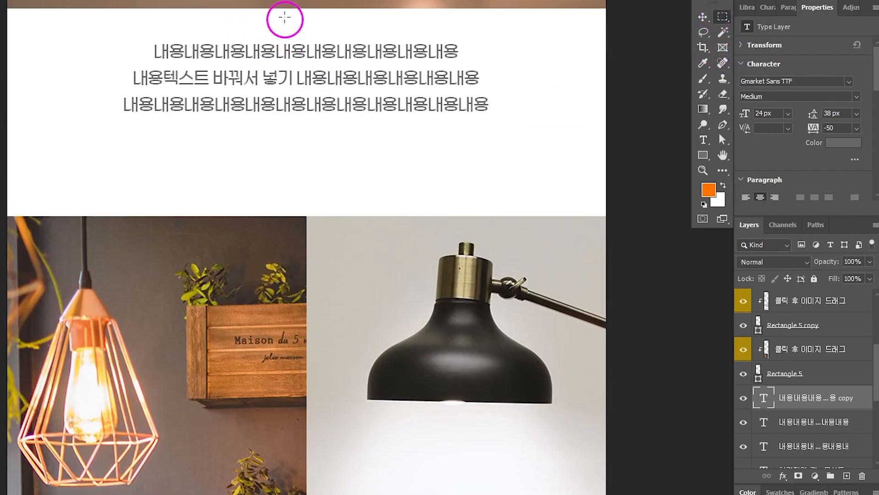
drag(314, 364, 294, 27)
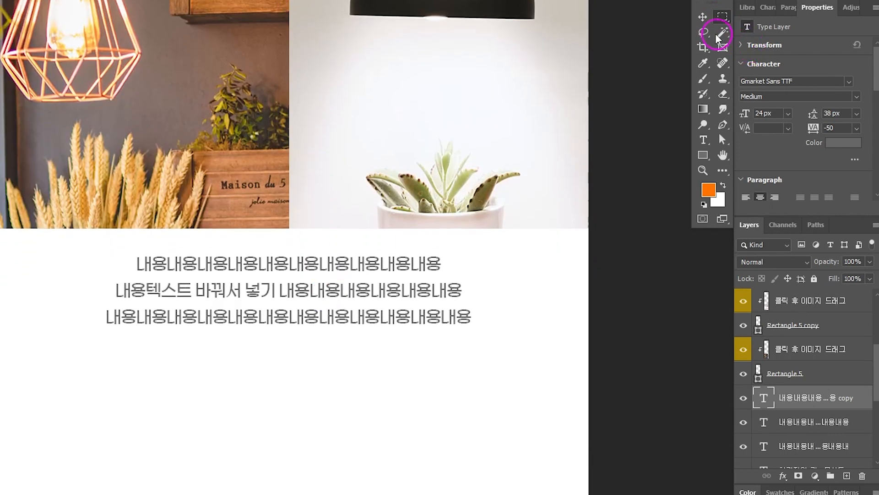
key(shift+Down)
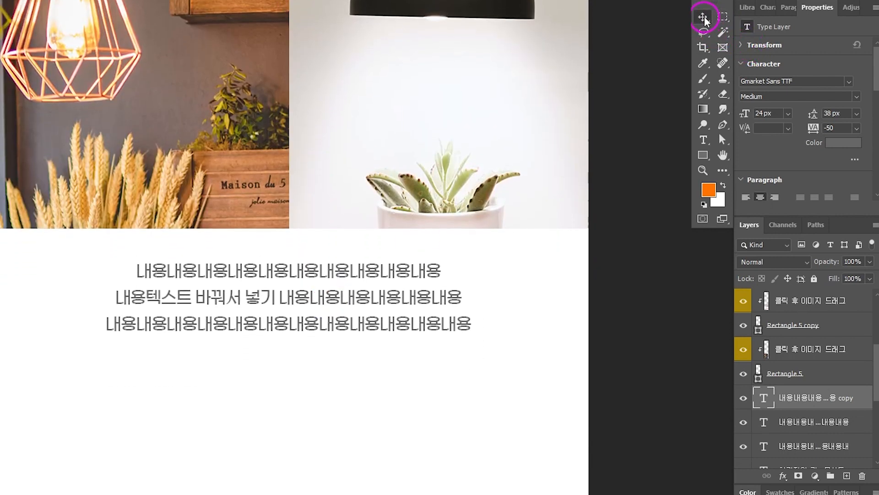
Extend the canvas downward with the Crop tool to make room below the last text block
click(703, 47)
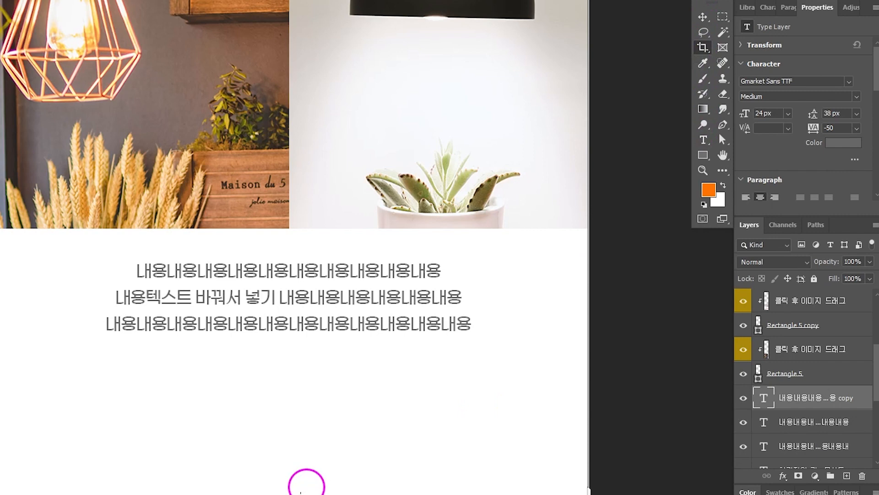
drag(289, 493, 339, 494)
key(Return)
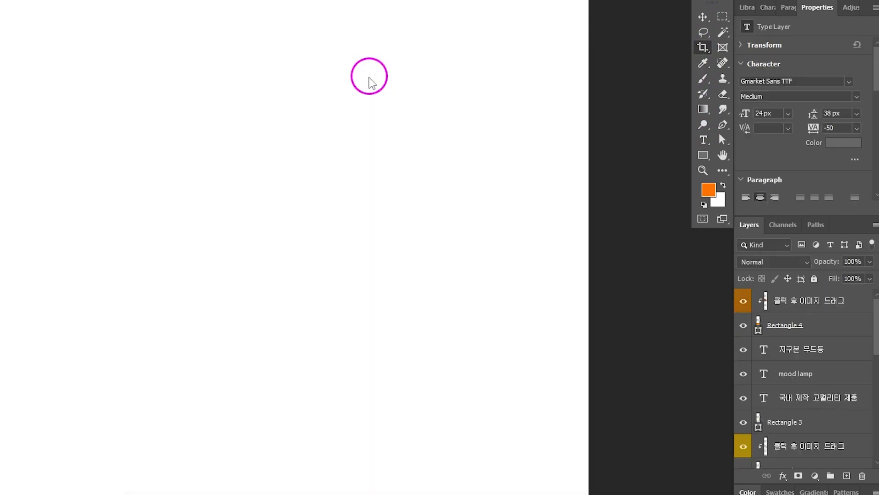
drag(359, 223, 373, 359)
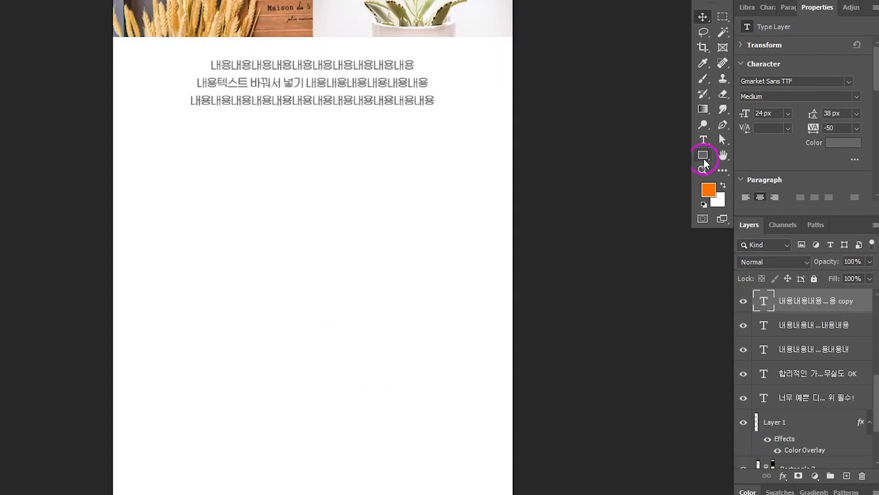
Create a full-width orange rectangle, 860 px wide and 260 px high, below the last text block
click(703, 155)
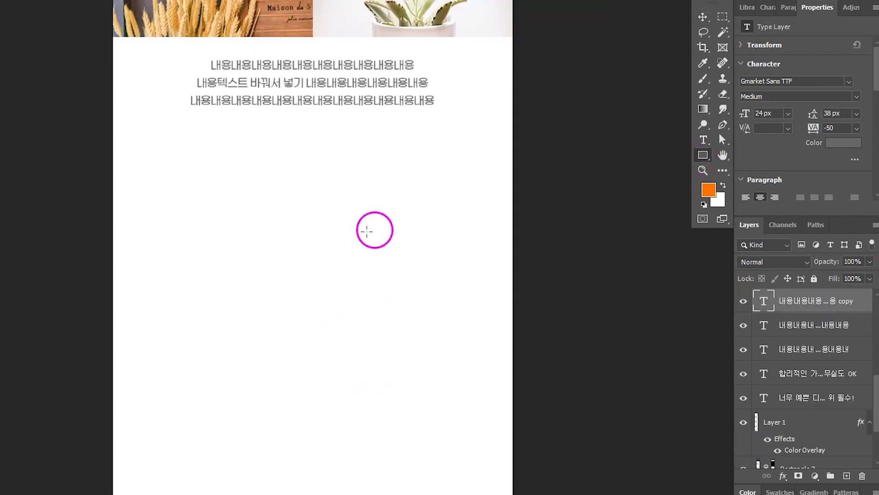
click(265, 245)
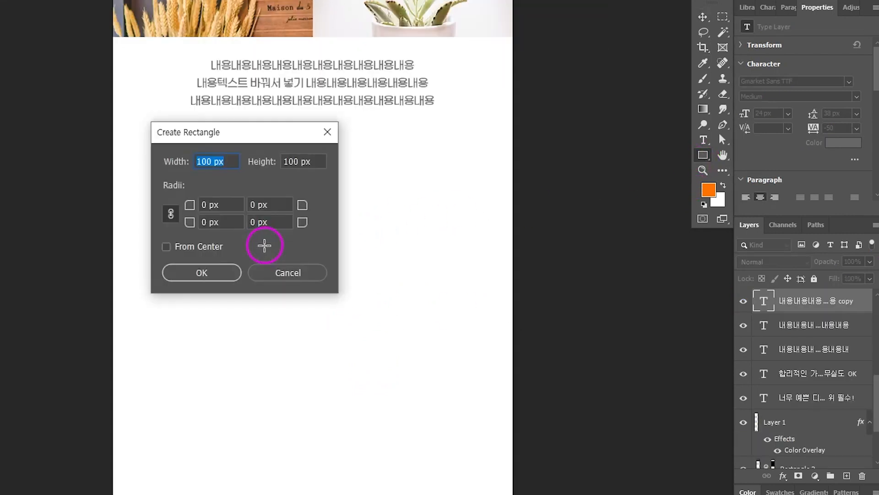
text(860)
key(Tab)
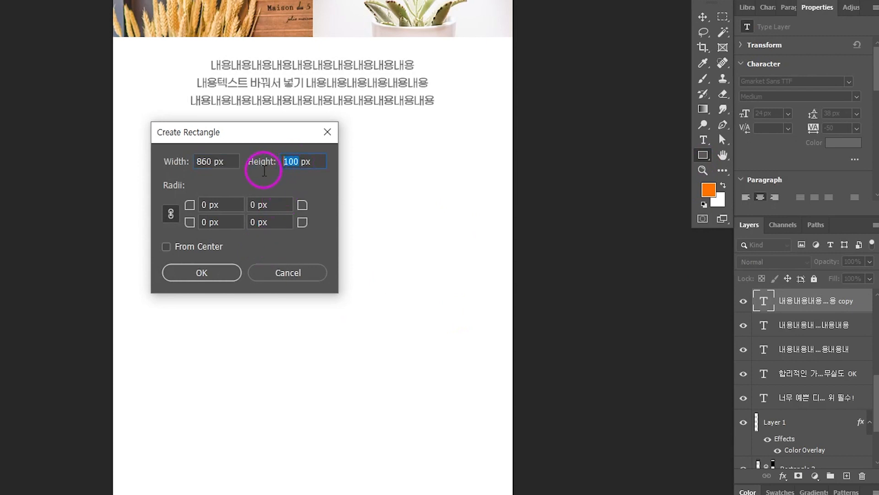
text(260)
key(Return)
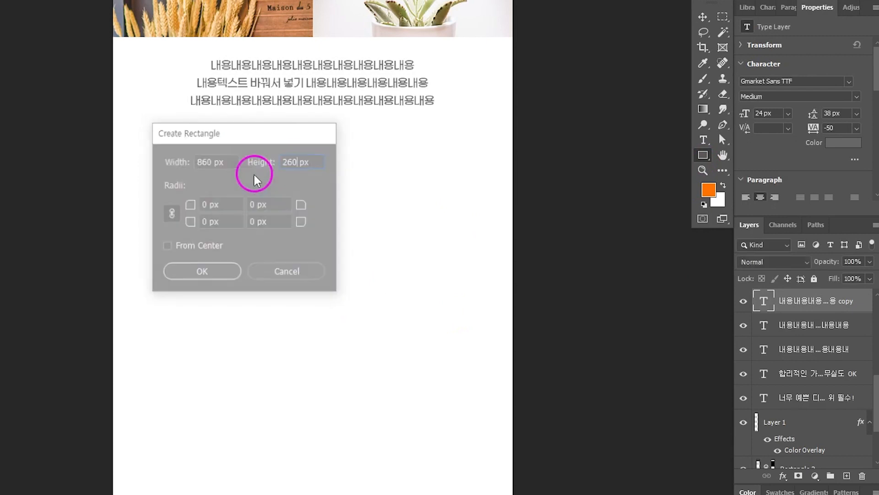
Position the 860 px rectangle below the last text block at X 0 px and Y 3679 px
click(702, 17)
drag(421, 304, 285, 223)
drag(371, 226, 372, 148)
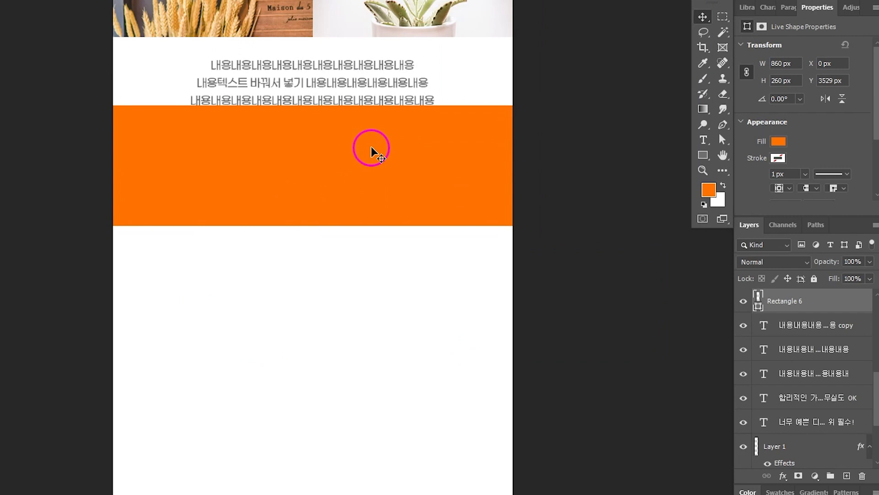
key(shift+Down)
key(shift+Down)
key(shift+Down)
key(shift+Down)
key(shift+Down)
key(shift+Down)
key(shift+Down)
key(shift+Down)
key(shift+Down)
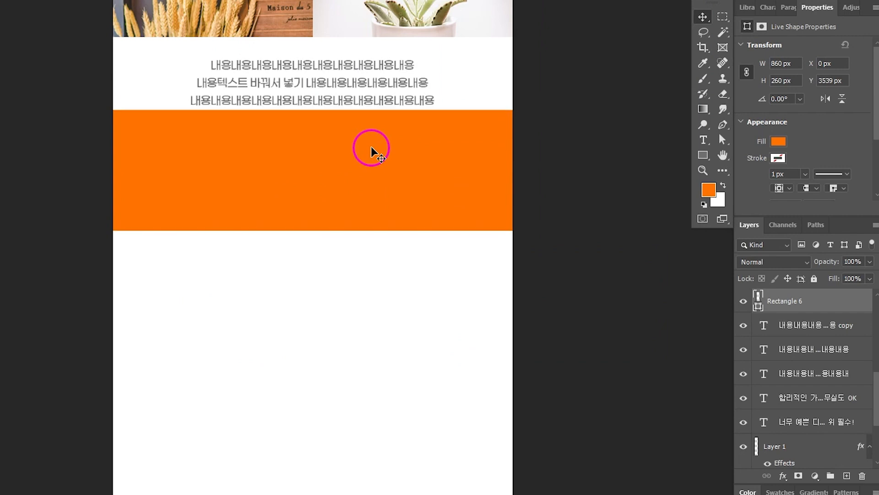
key(shift+Down)
key(shift+Down)
key(shift+Down)
key(shift+Down)
key(shift+Down)
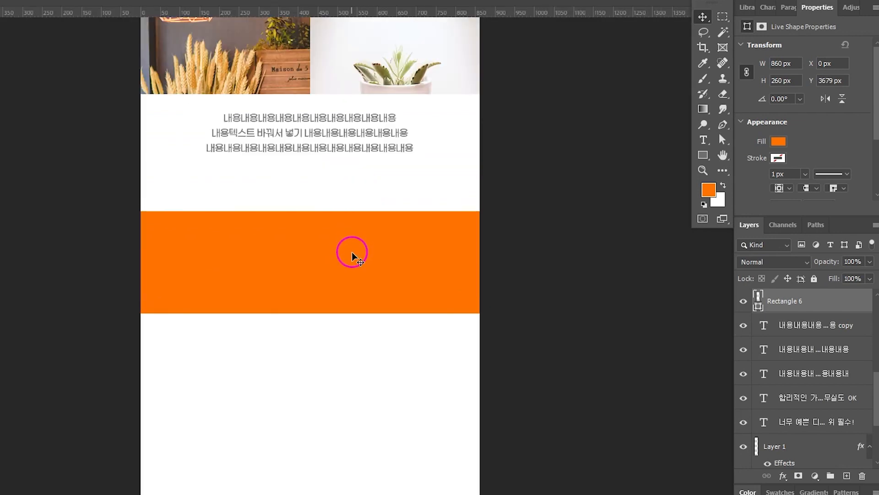
Change the fill of the full-width orange rectangle below the body text to near-black
double_click(758, 306)
drag(664, 408, 552, 471)
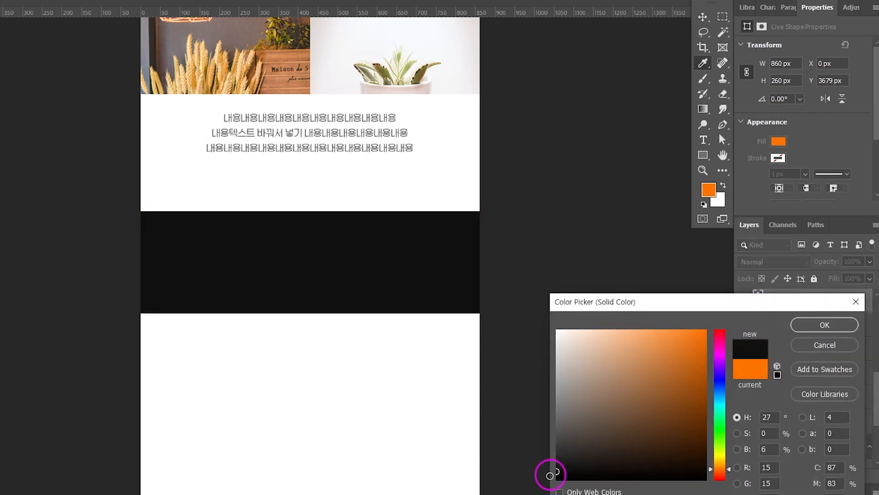
click(811, 321)
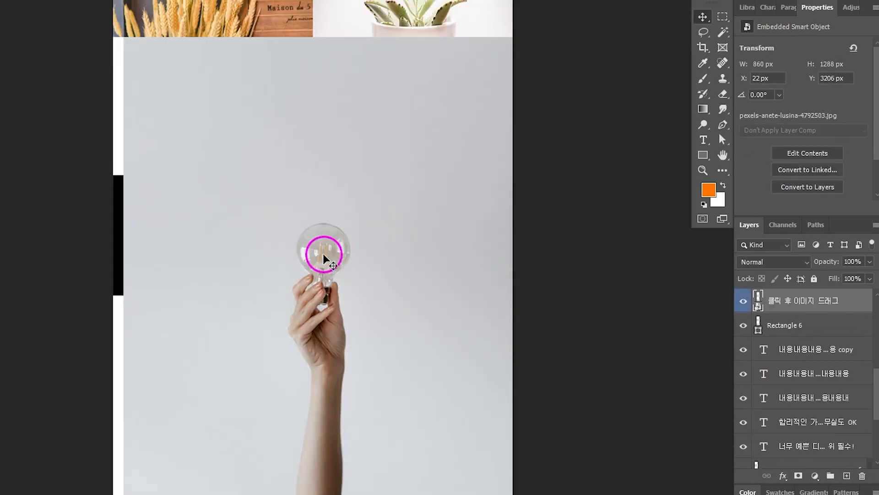
Clip the light bulb photo to the dark banner rectangle and nudge it to X 0 px, Y 3186 px
key(ctrl+alt+g)
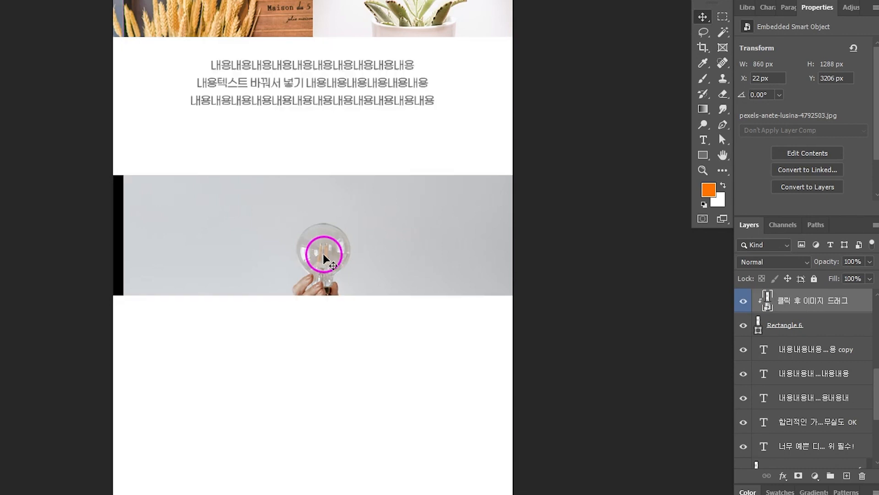
key(shift+Up)
key(shift+Up)
key(shift+Left)
key(shift+Left)
key(shift+Left)
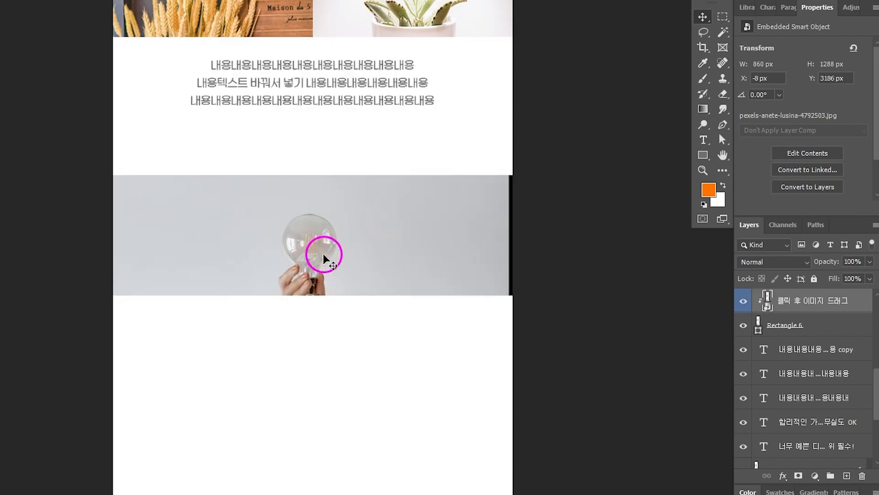
key(Right)
key(Right)
key(Right)
key(Right)
key(Right)
key(Right)
key(Right)
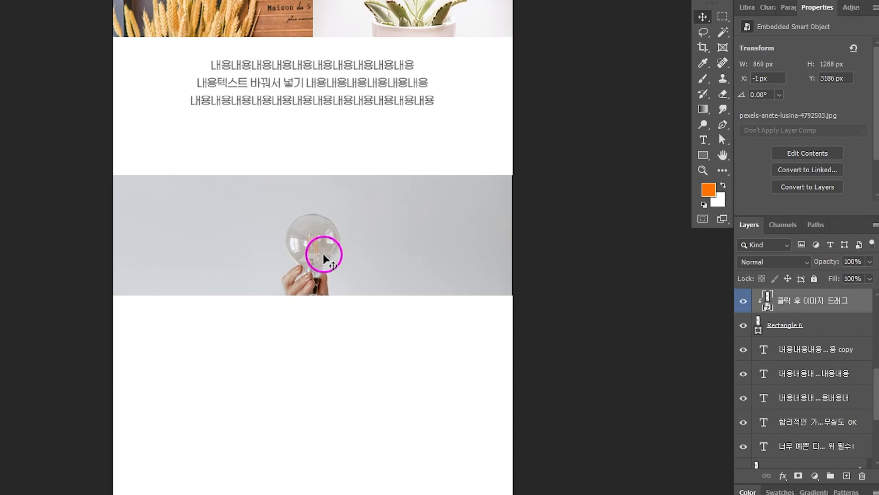
key(Right)
Shift the clipped bulb photo up to Y 3156 px and set its layer opacity to 80%
scroll(323, 253, up, 1)
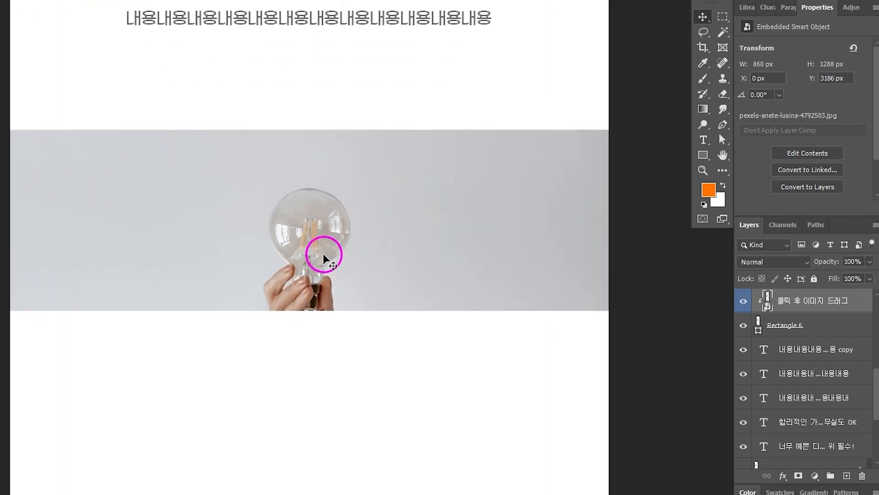
key(shift+Up)
key(shift+Up)
key(shift+Up)
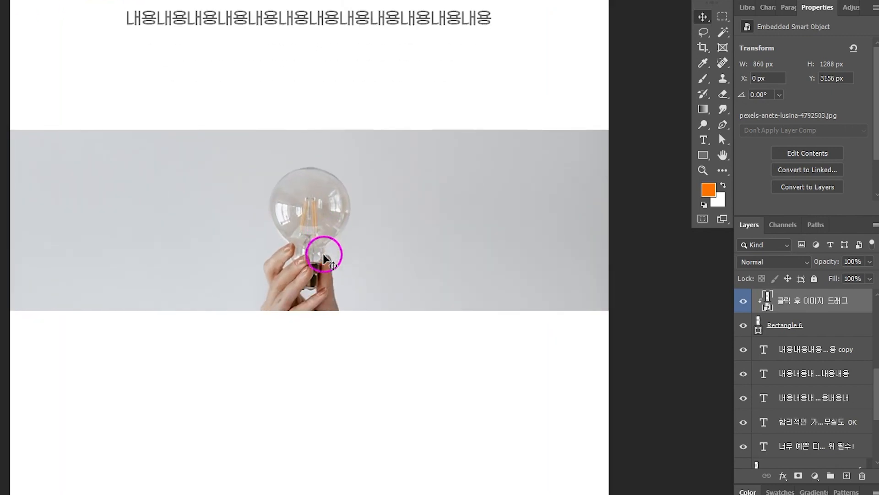
click(853, 262)
text(80)
key(Return)
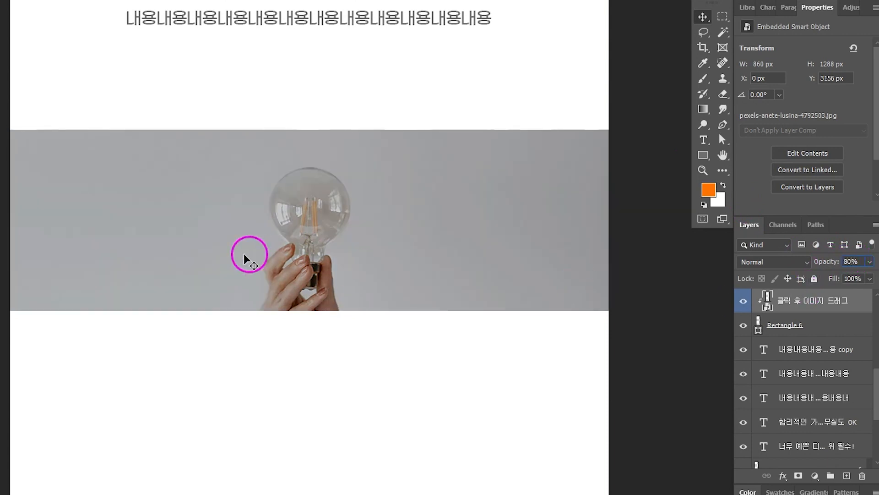
Add a text layer reading "Point" on the banner beside the light bulb
click(703, 140)
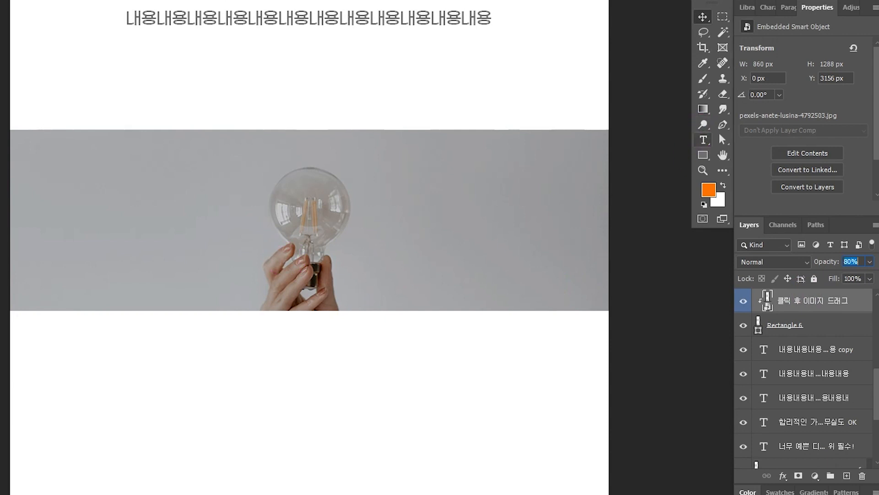
click(197, 210)
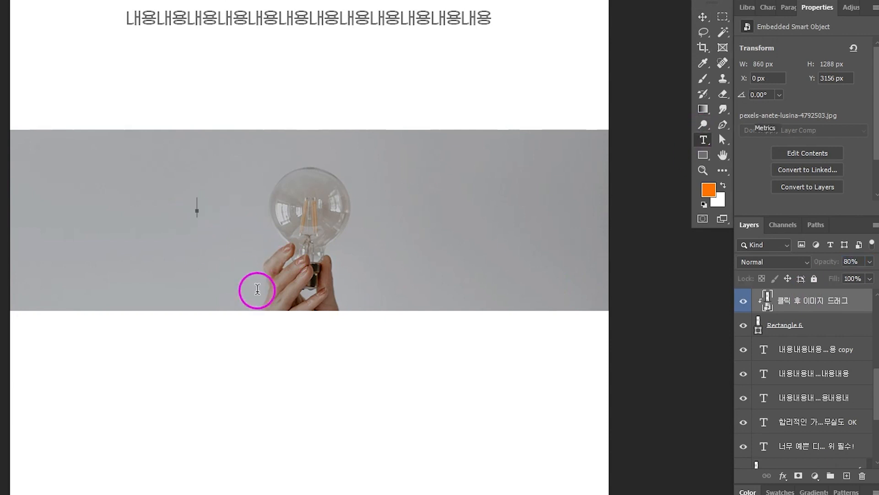
text(ㅔ)
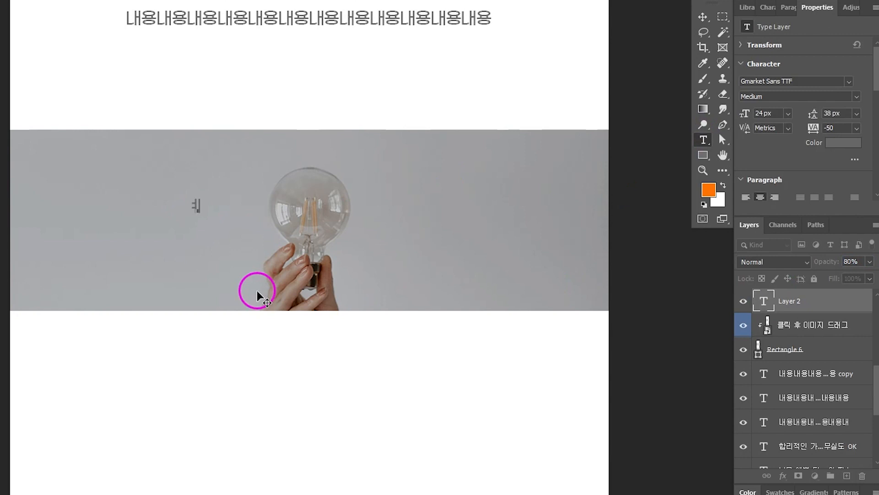
key(BackSpace)
text(ㅁoint)
click(703, 17)
Make the "Point" text white at 60 px and centre it over the bulb banner
click(844, 142)
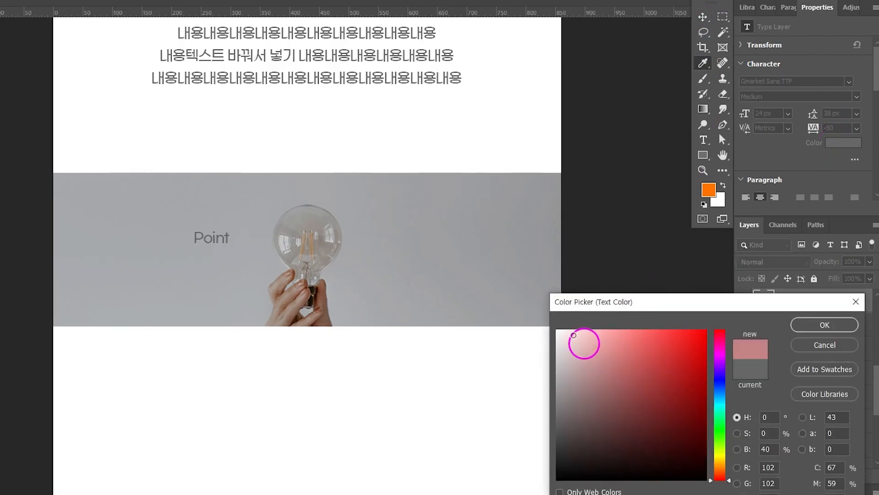
click(583, 345)
click(820, 320)
click(763, 113)
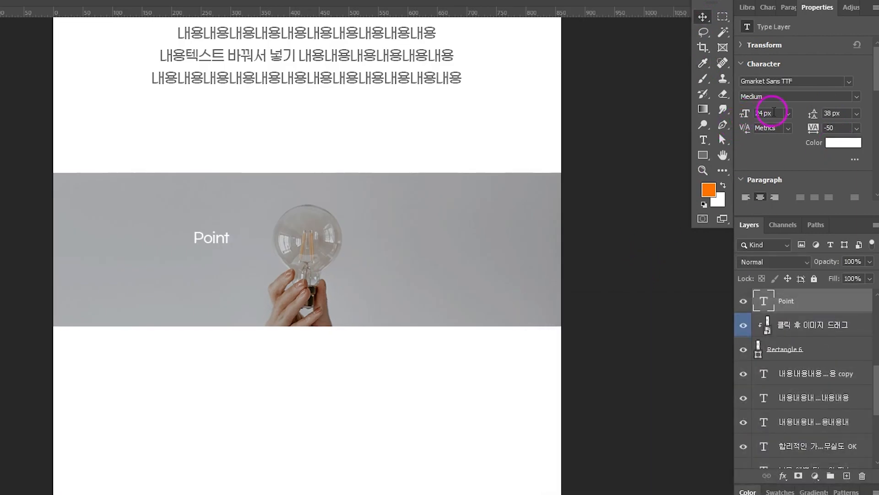
text(60)
key(Return)
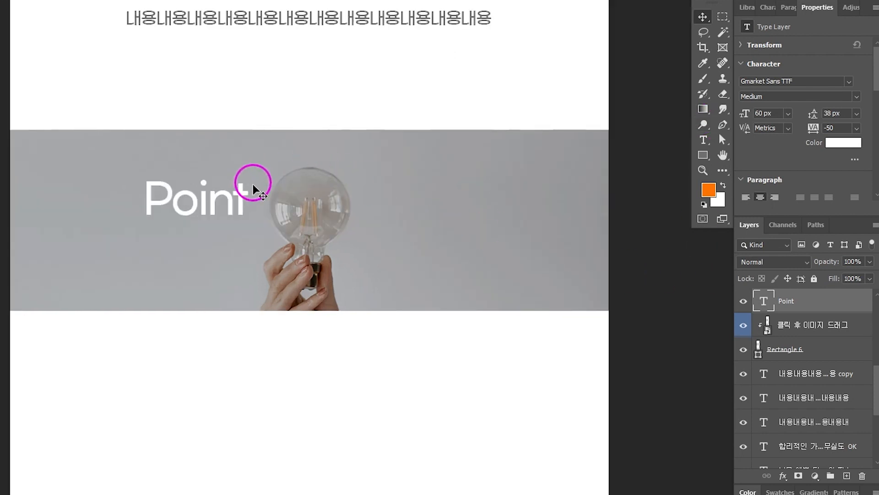
drag(243, 195, 351, 220)
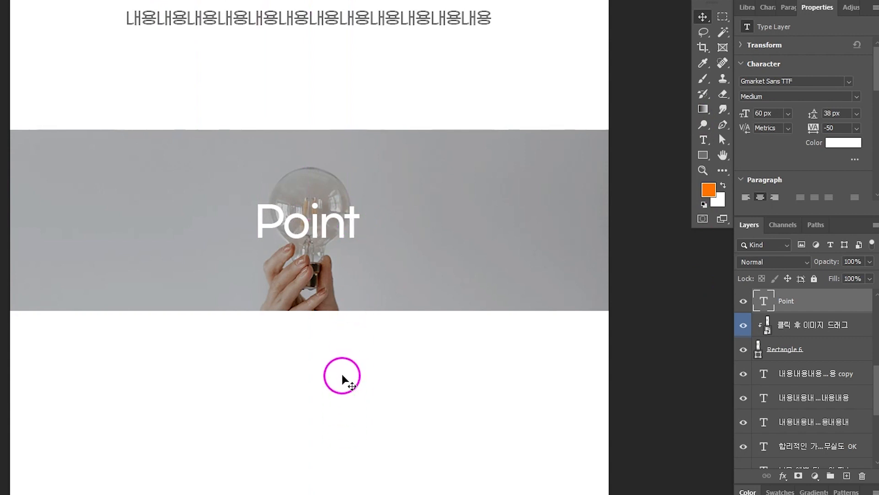
Create a 420 × 530 px rectangle in the blank area below the bulb banner
drag(343, 432, 342, 211)
drag(419, 450, 405, 358)
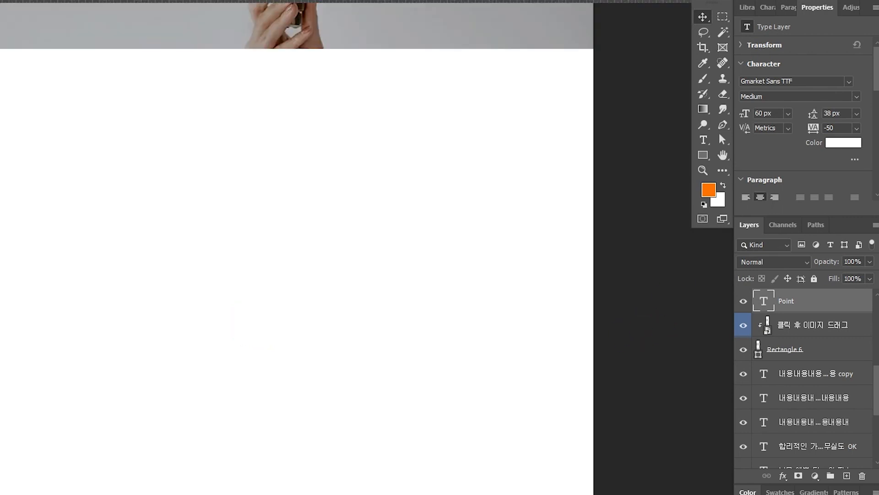
click(708, 158)
click(265, 243)
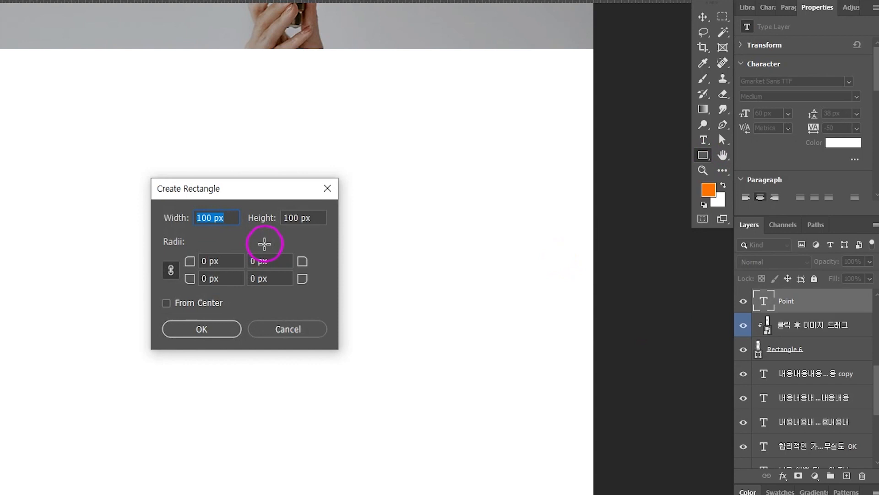
text(420)
key(Tab)
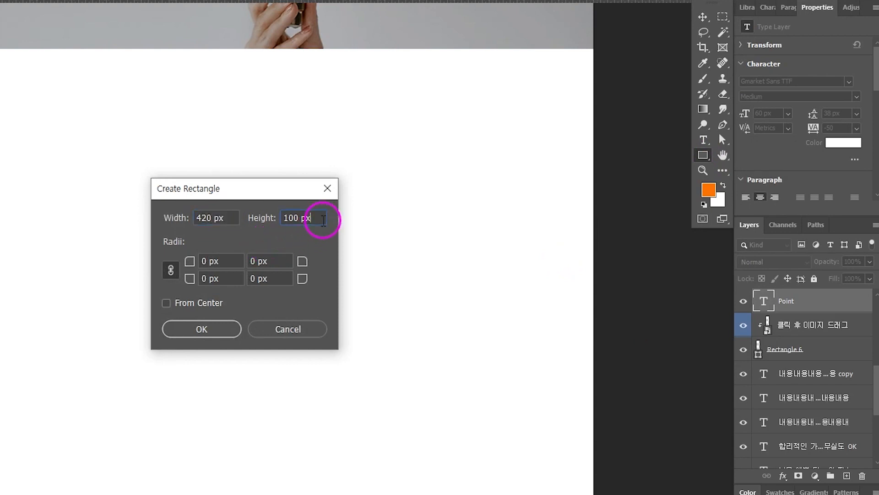
text(500)
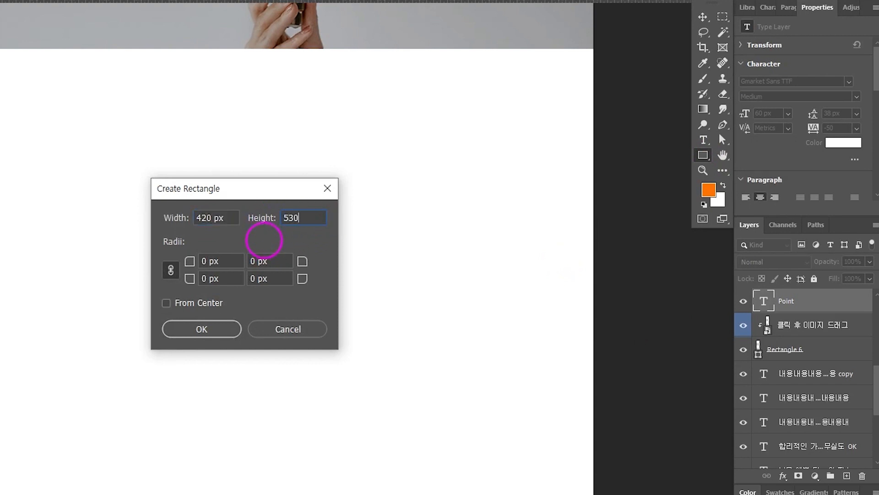
key(Return)
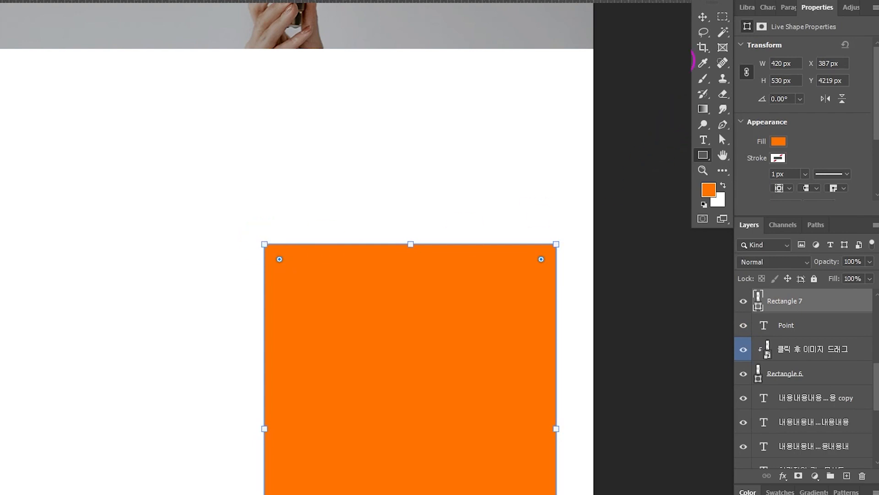
Align the new orange rectangle with the page's right edge and directly beneath the banner, at X 440 px, Y 3939 px
click(704, 19)
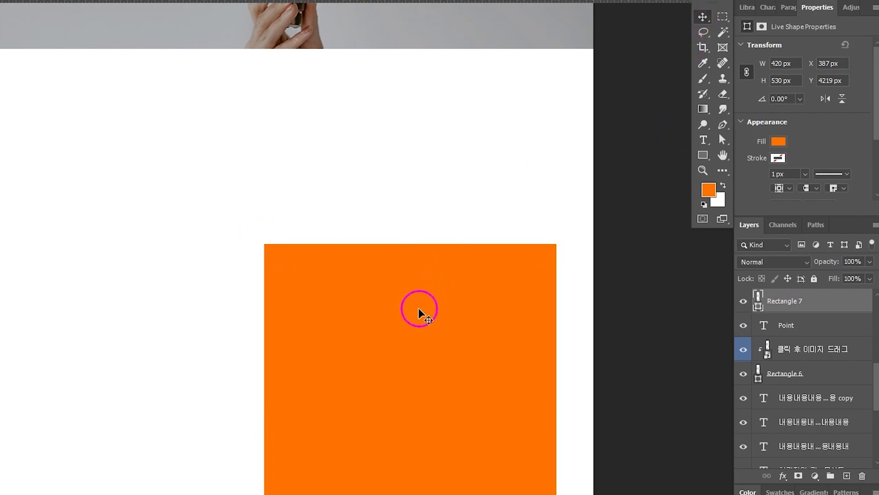
drag(418, 309, 460, 313)
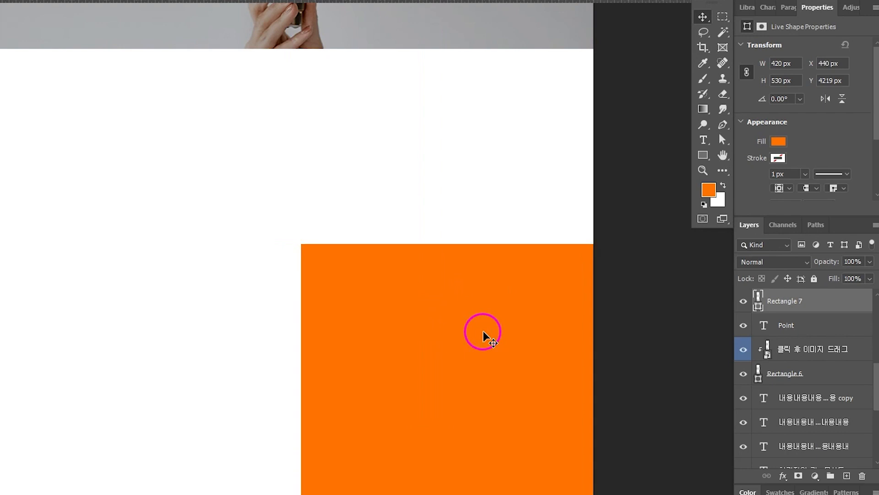
drag(485, 369, 489, 178)
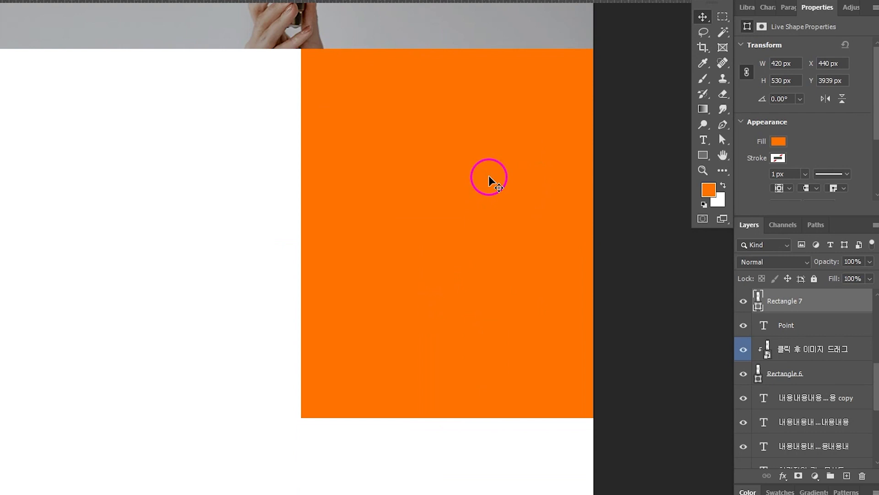
Lower the orange rectangle by 120 px to Y 4059 px, leaving a gap below the banner
key(shift+Down)
key(shift+Down)
key(shift+Down)
key(shift+Down)
key(shift+Down)
key(shift+Down)
key(shift+Down)
key(shift+Down)
key(shift+Down)
key(shift+Down)
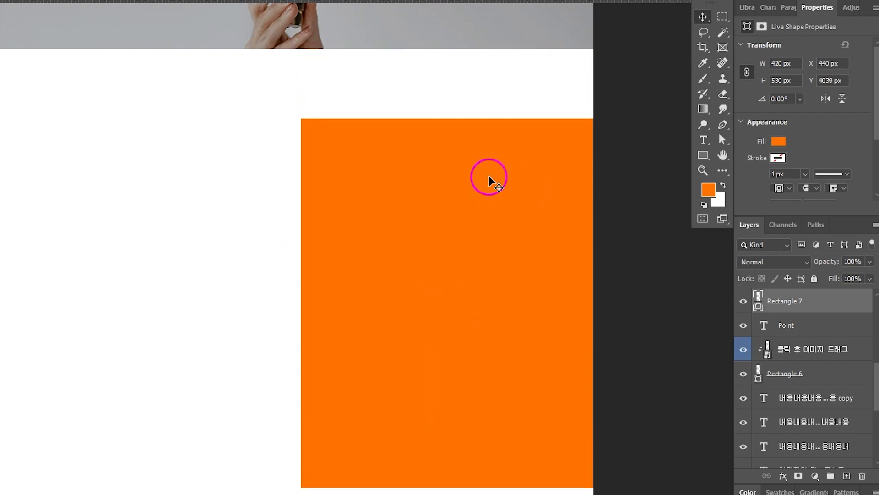
key(shift+Down)
key(shift+Down)
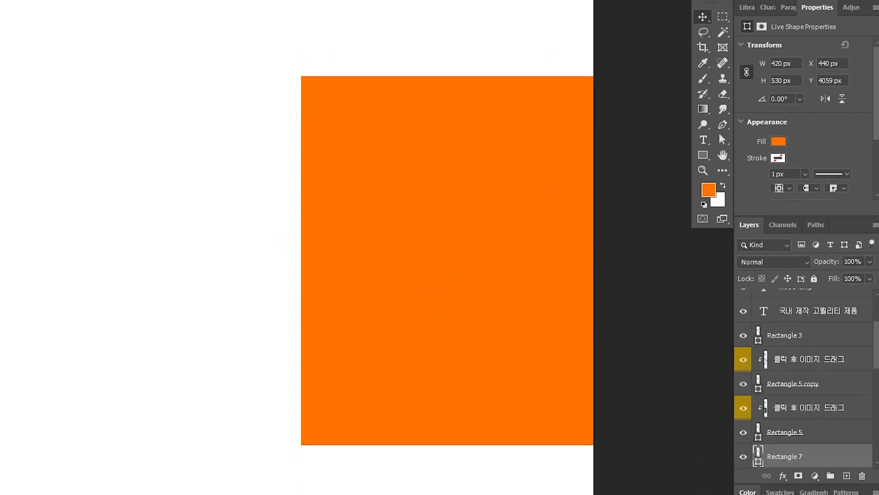
Add a text layer reading "01" in the blank area to the left of the orange rectangle
click(704, 146)
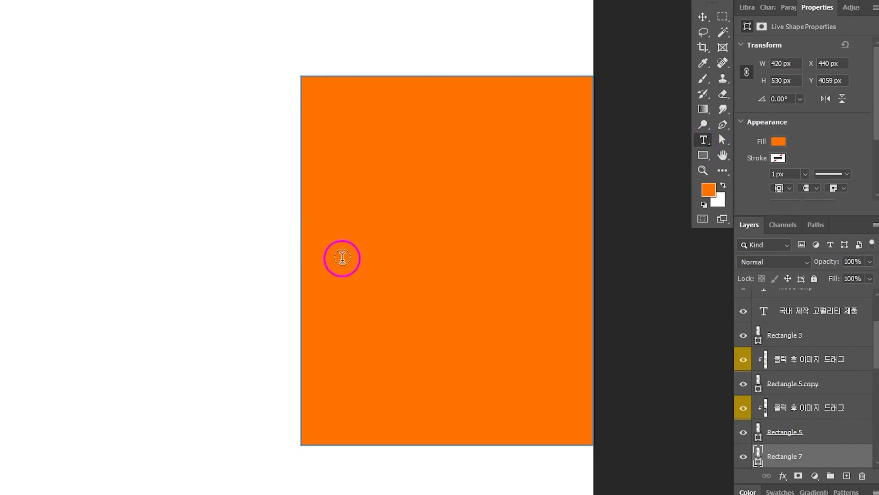
click(92, 142)
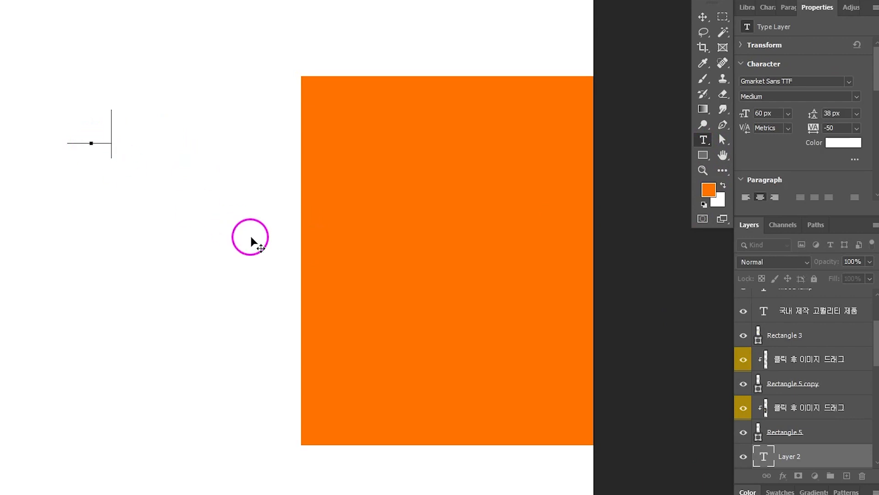
click(701, 17)
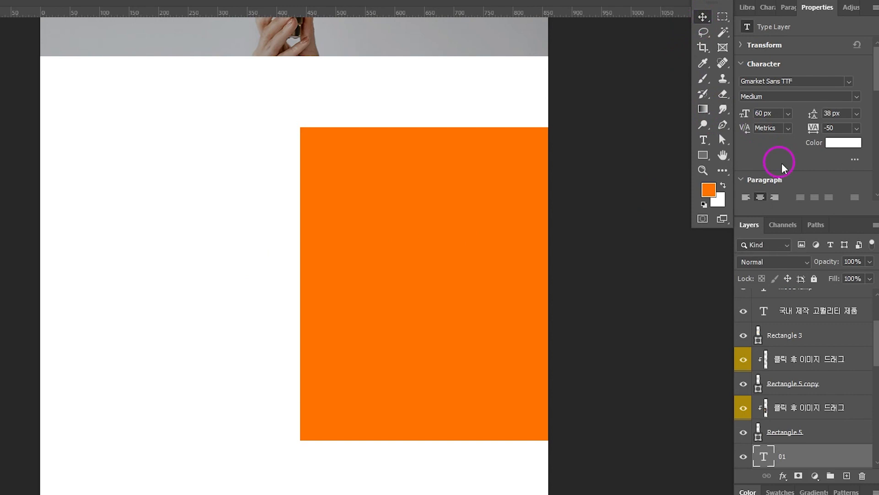
Colour the "01" text black and set its font size to 100 px
click(832, 148)
click(558, 479)
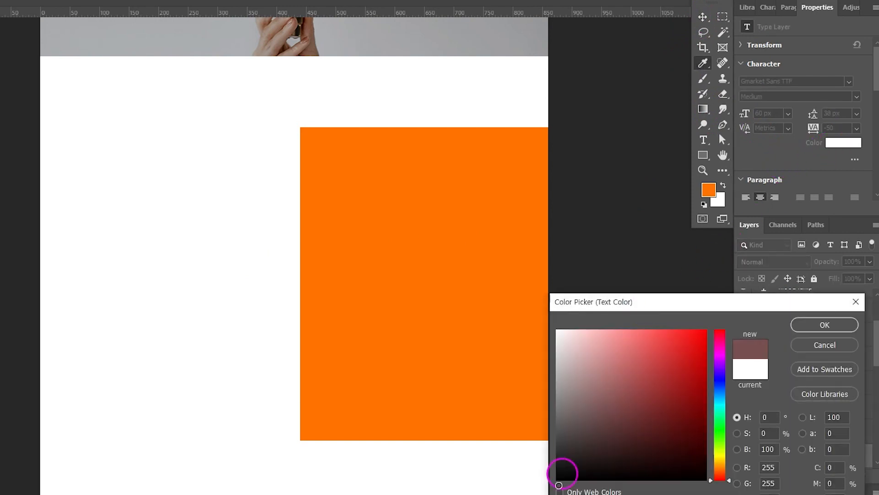
click(824, 325)
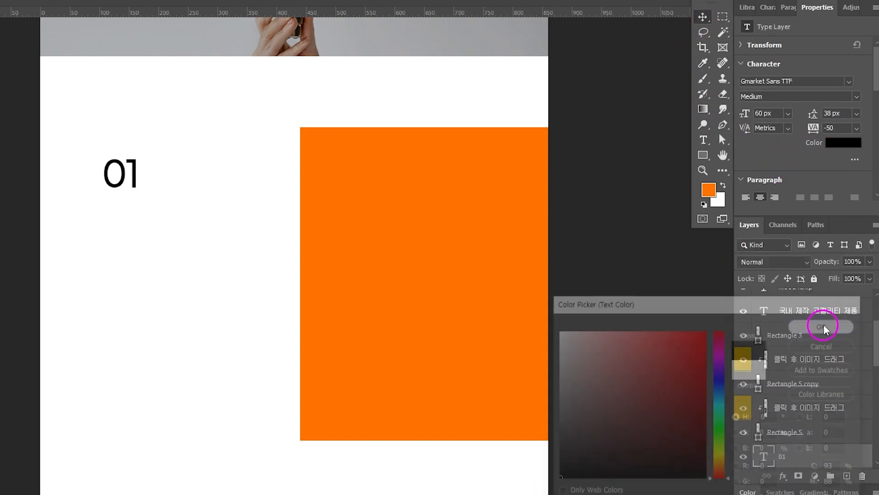
click(771, 114)
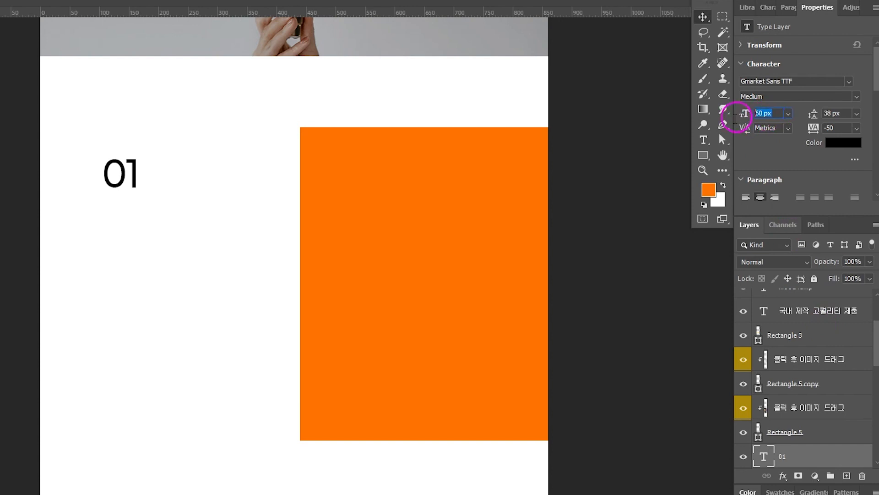
key(Return)
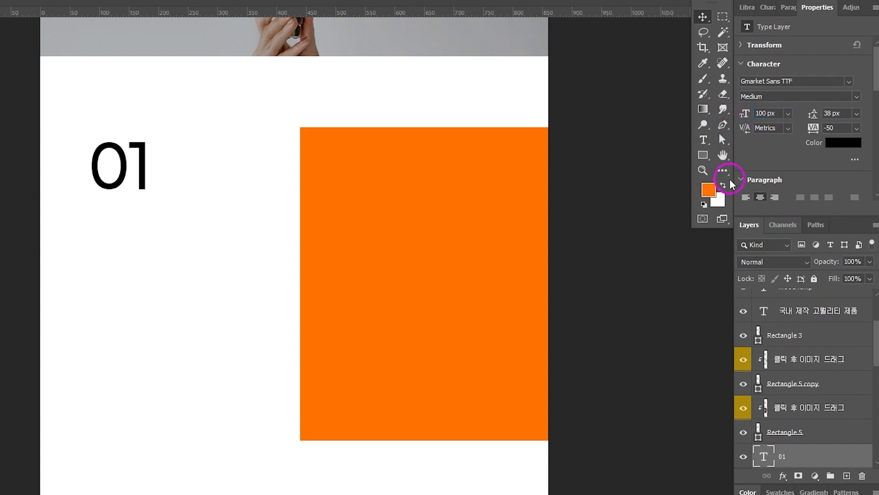
Recolour the "01" text with the yellow sampled from the rounded "국내 제작 고퀄리티 제품" label
click(846, 147)
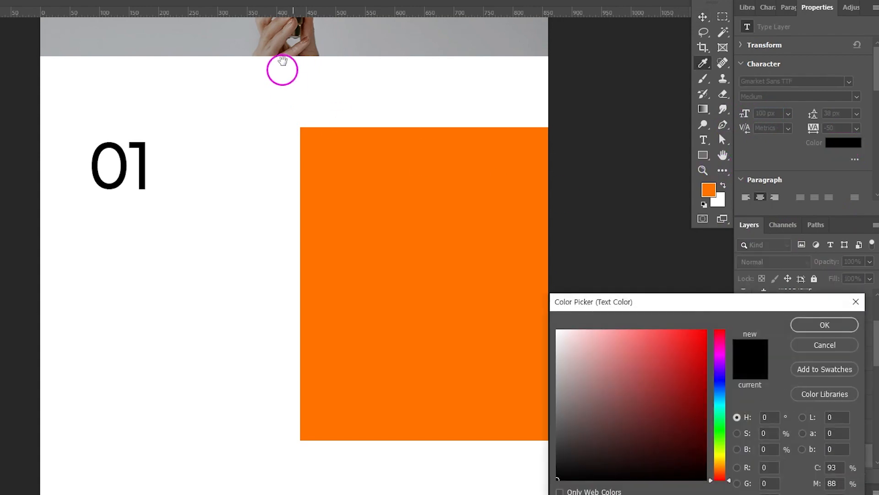
drag(281, 71, 287, 485)
drag(322, 173, 310, 494)
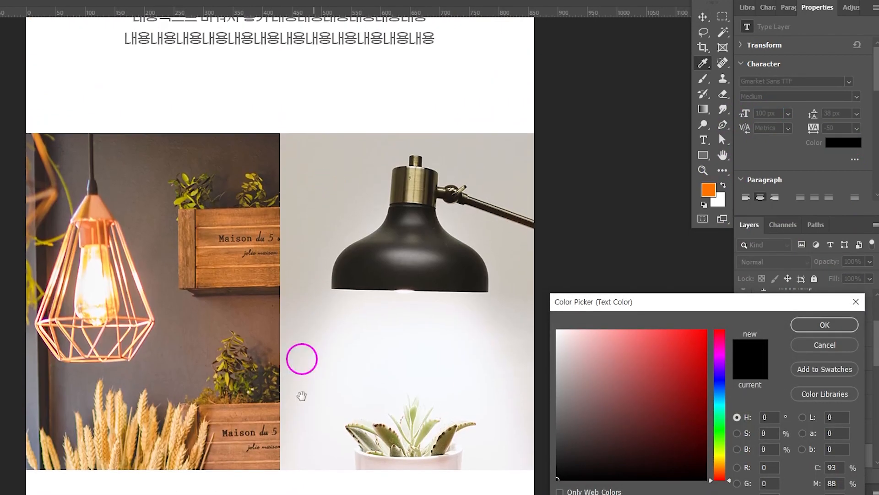
drag(300, 394, 275, 494)
drag(326, 156, 344, 490)
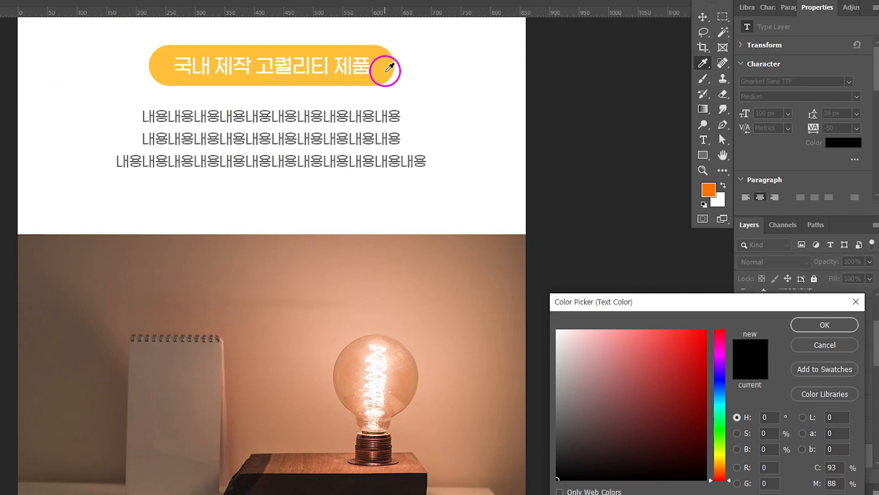
click(386, 71)
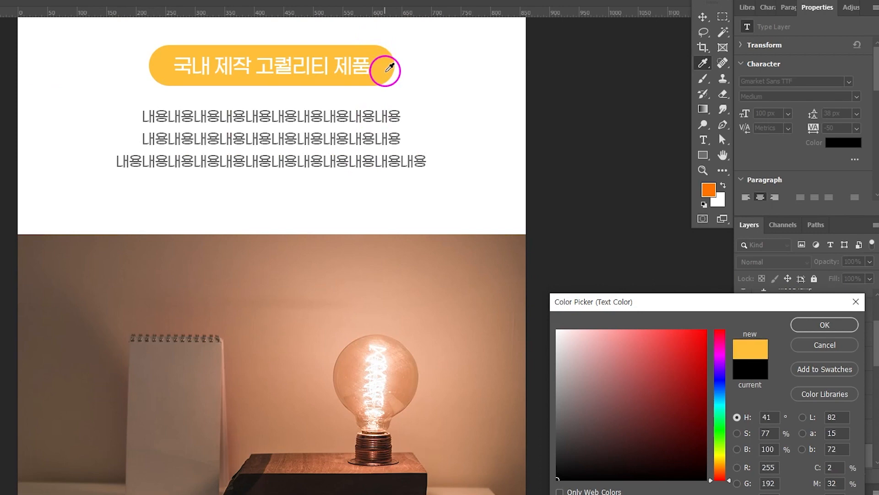
click(831, 328)
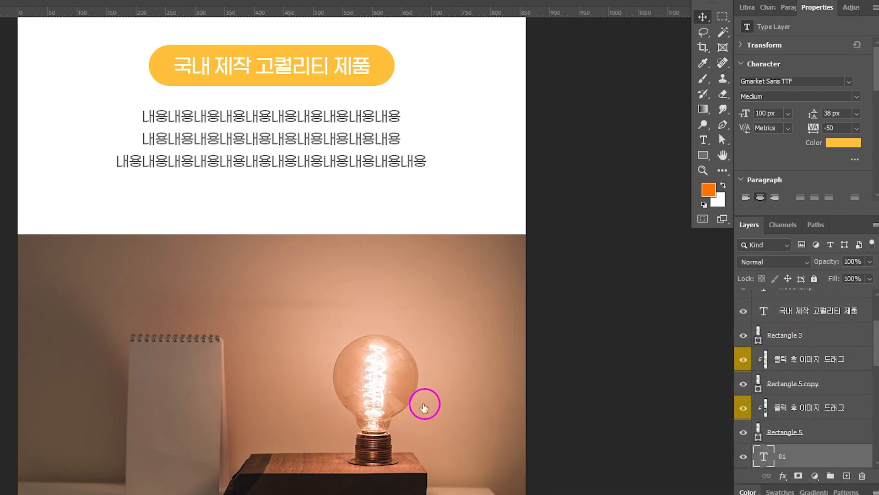
Duplicate the "01" text below itself and replace the copy's wording with "예쁜디자인"
drag(421, 415, 432, 87)
drag(344, 442, 359, 37)
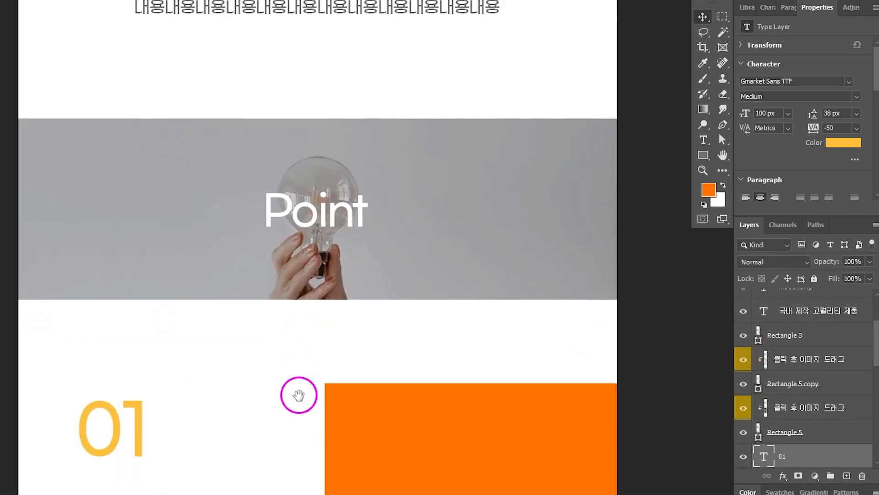
drag(298, 394, 349, 59)
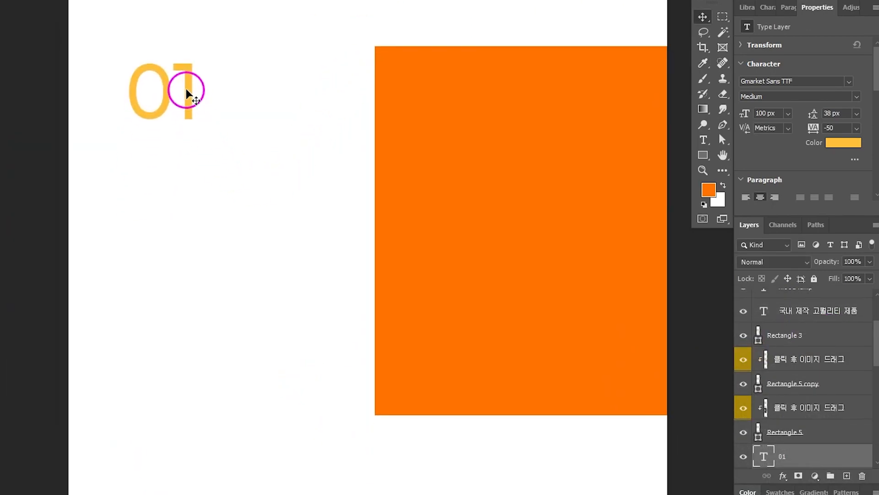
alt+drag(186, 87, 172, 253)
double_click(172, 249)
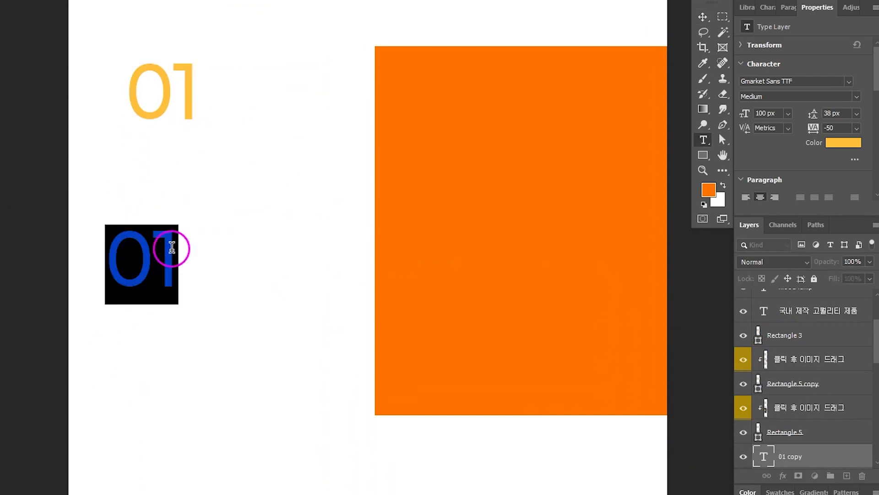
text(ㅇ)
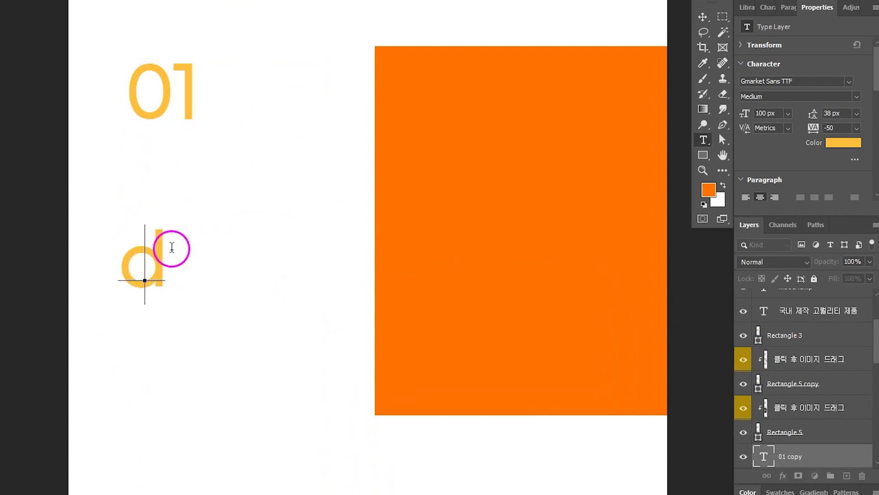
key(BackSpace)
text(예쁜디자인)
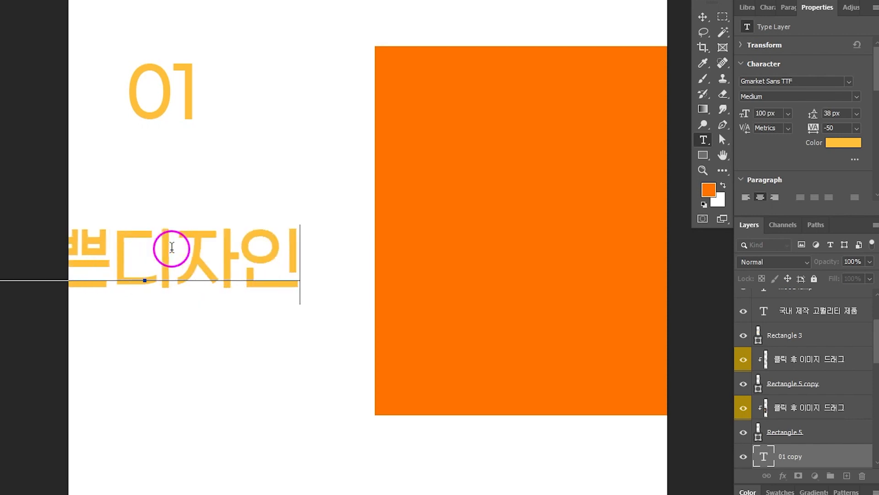
click(703, 18)
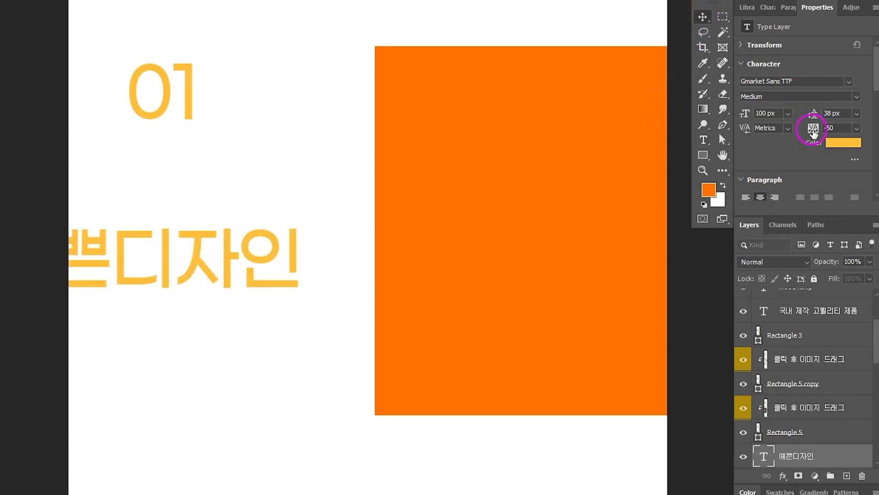
Change the "예쁜디자인" heading's text colour to dark grey
click(844, 142)
text(222222)
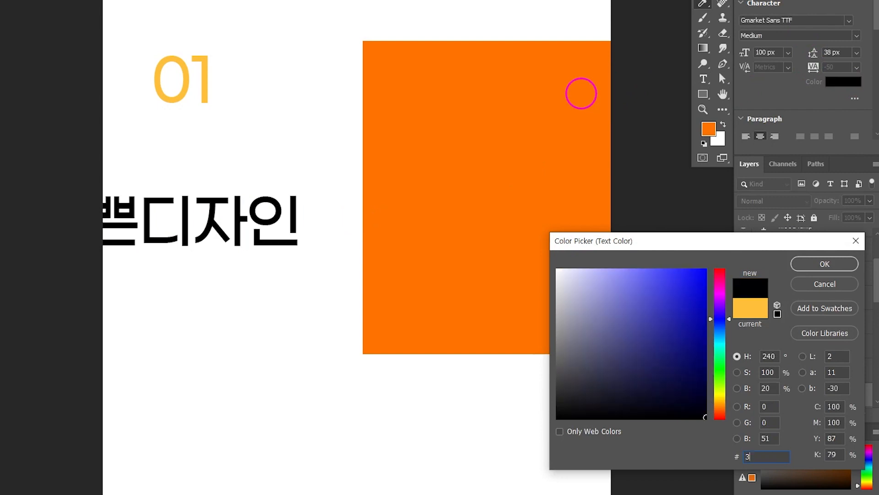
key(Return)
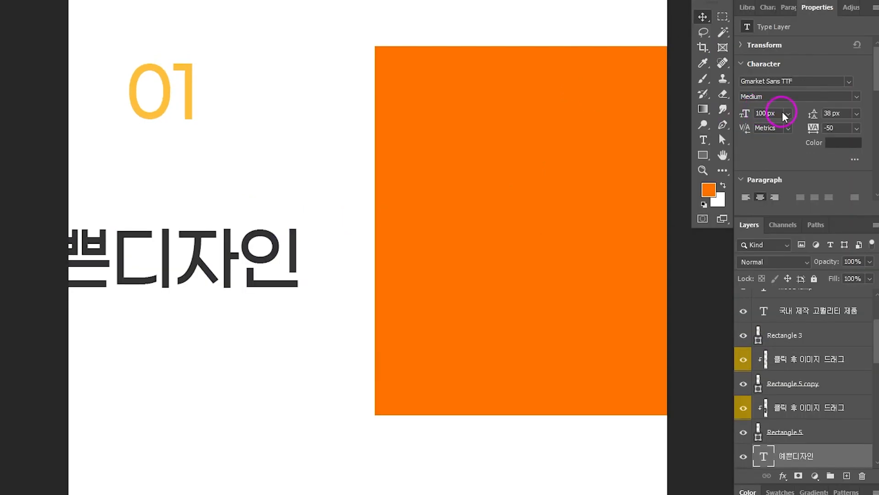
Set the "예쁜디자인" heading's font size to 60 px and its weight to Bold
drag(782, 53, 724, 54)
text(60)
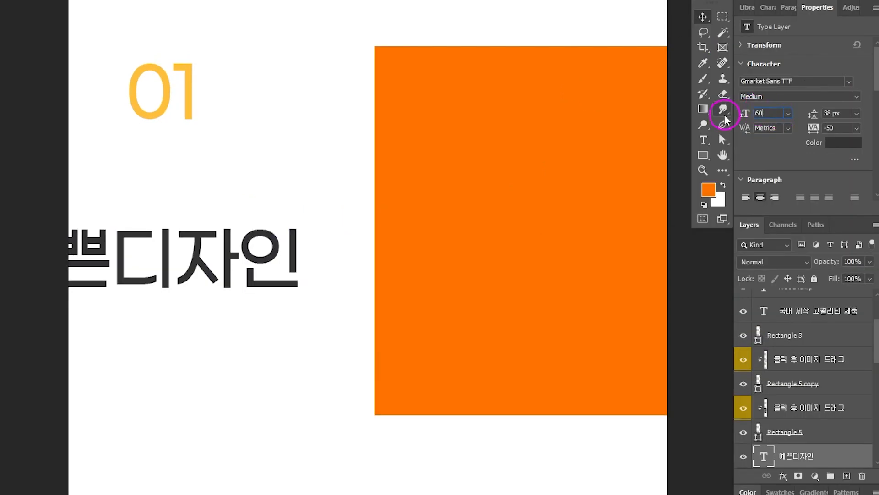
key(Return)
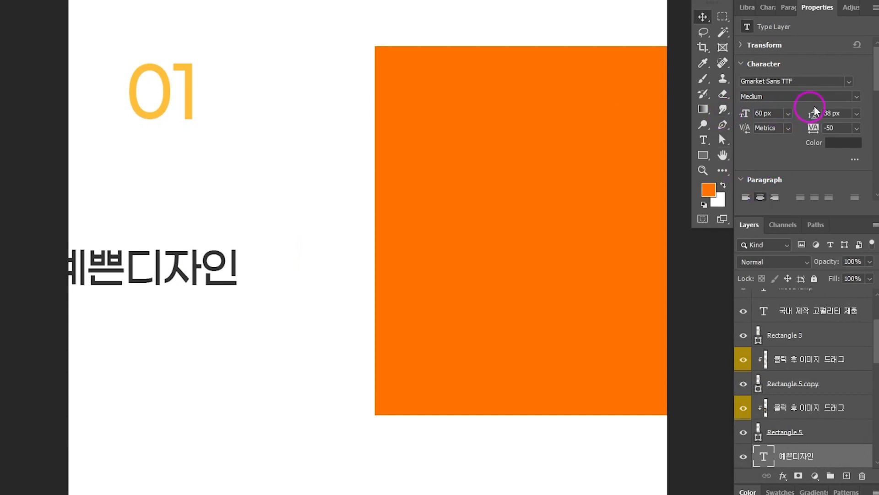
click(852, 100)
click(784, 126)
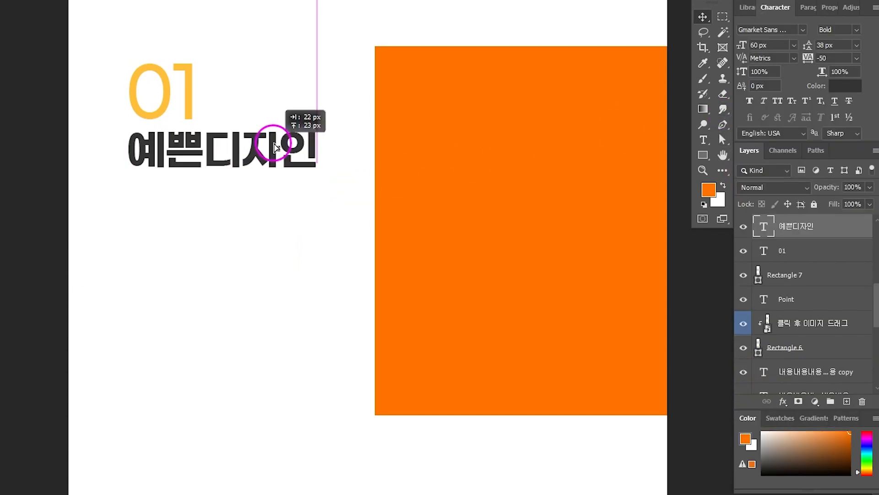
Reduce the "예쁜디자인" heading to 50 px and place it just beneath the "01", aligned with its left edge
drag(275, 147, 275, 146)
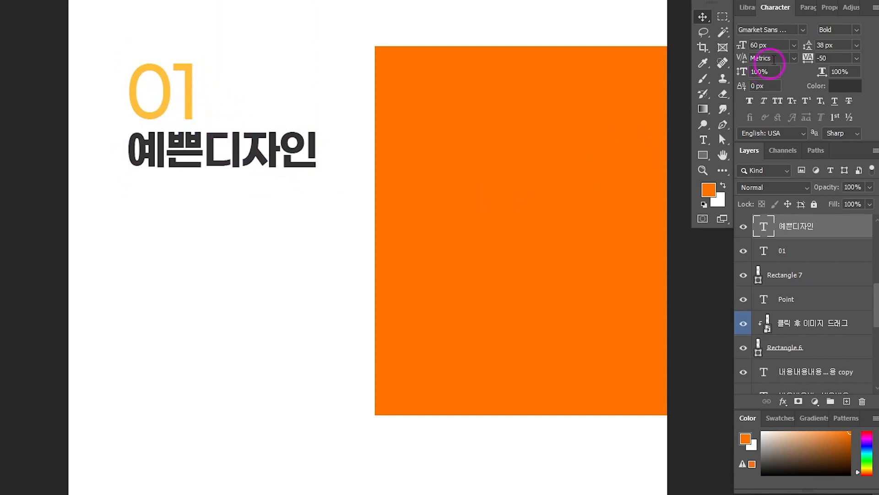
click(782, 46)
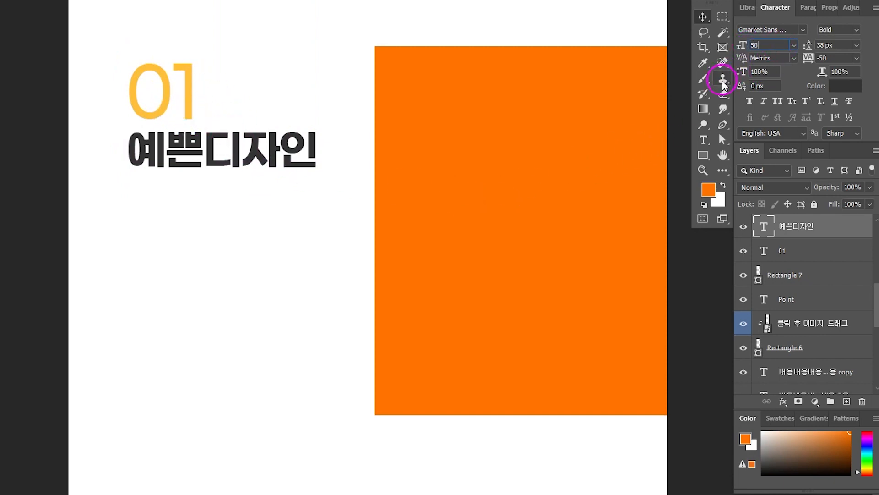
text(50)
key(Return)
drag(181, 141, 176, 133)
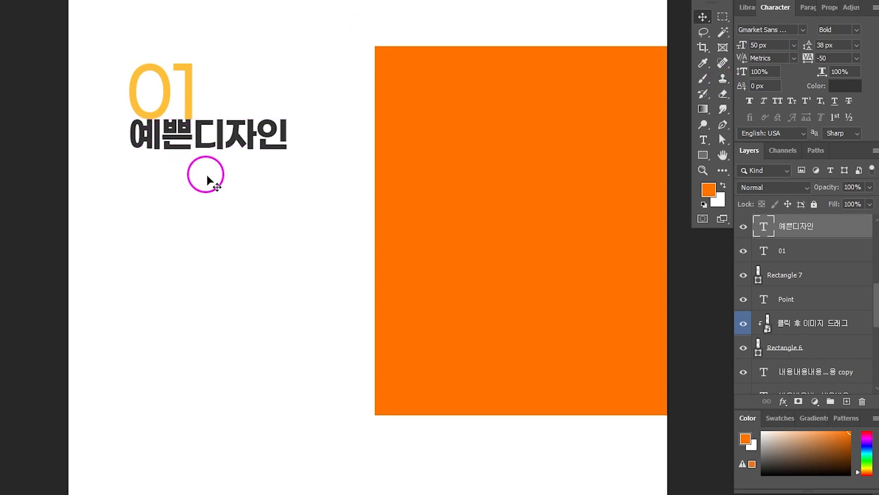
key(shift+Down)
key(shift+Down)
key(shift+Down)
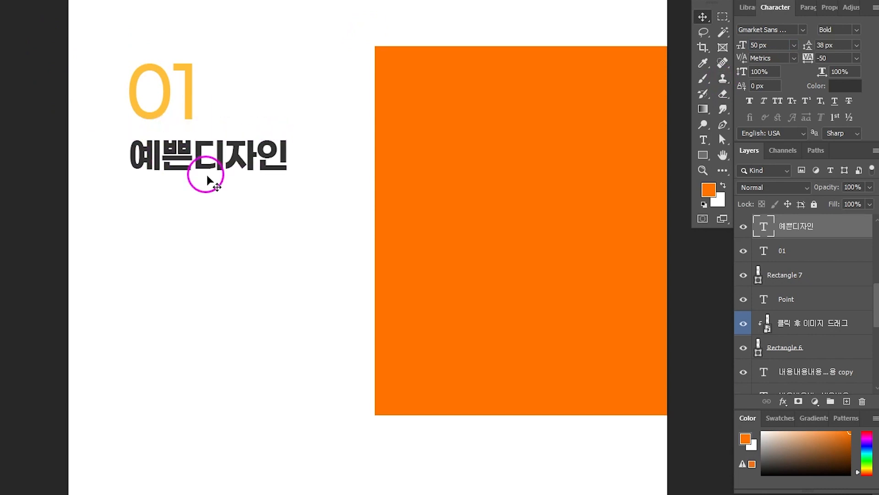
Duplicate the three-line body text from above the "Point" banner and place the copy below the "예쁜디자인" heading
scroll(302, 94, up, 10)
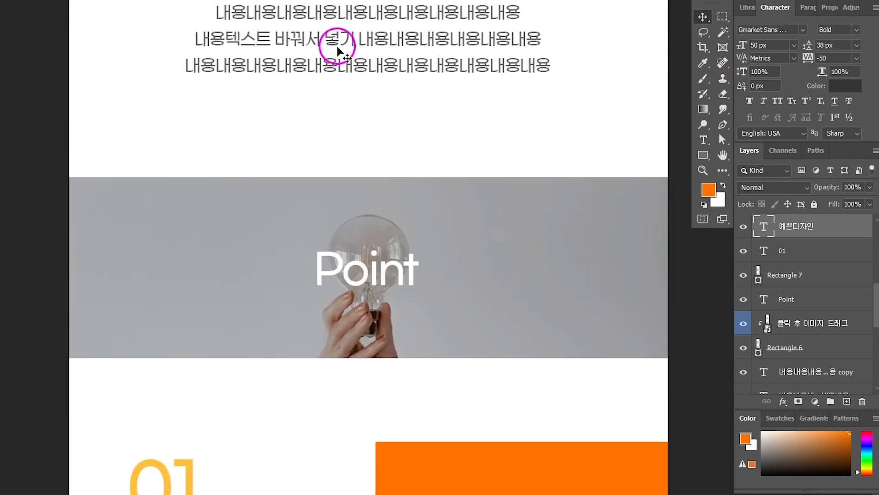
click(343, 38)
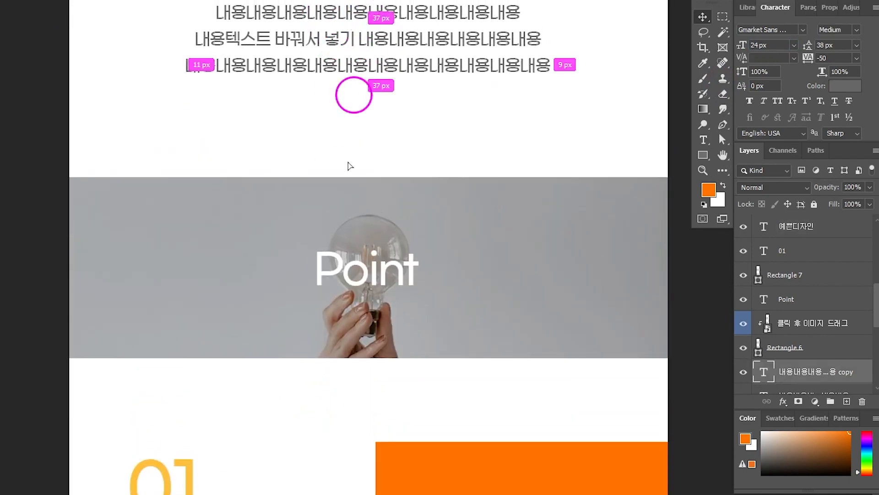
drag(349, 165, 290, 412)
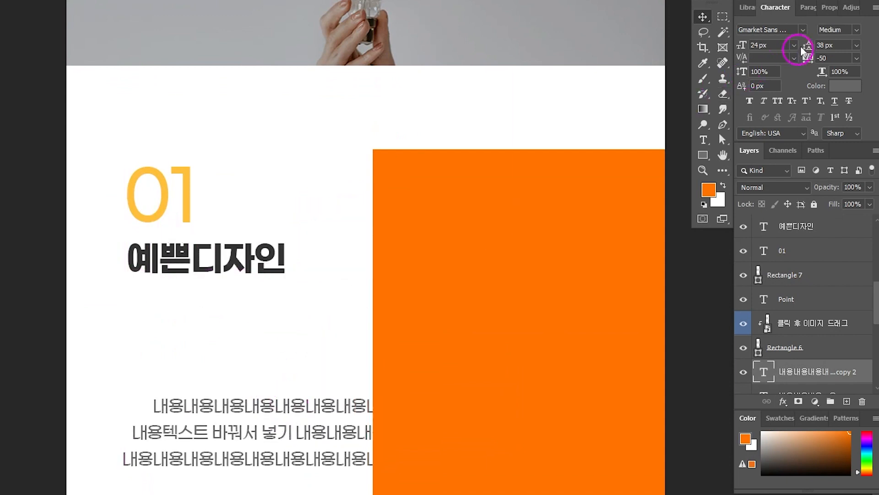
Left-align the copied body text and position it flush with the heading's left edge, leaving a gap below the heading
click(807, 7)
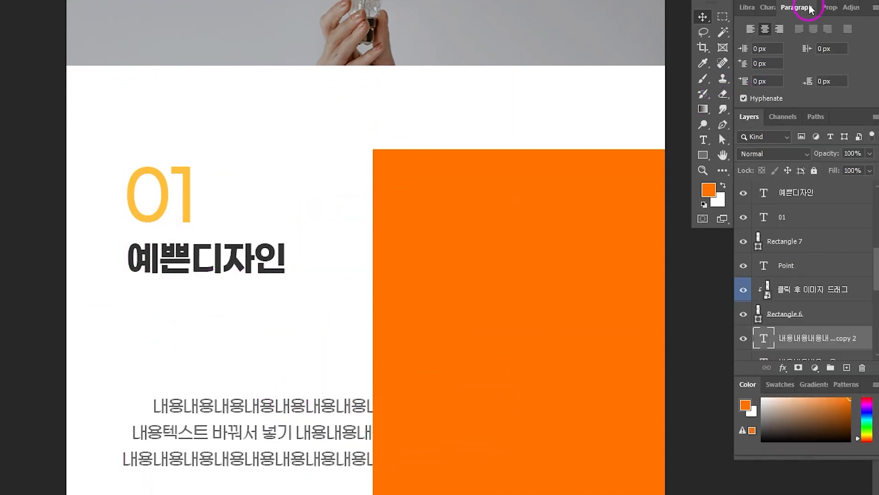
click(750, 28)
drag(318, 408, 147, 290)
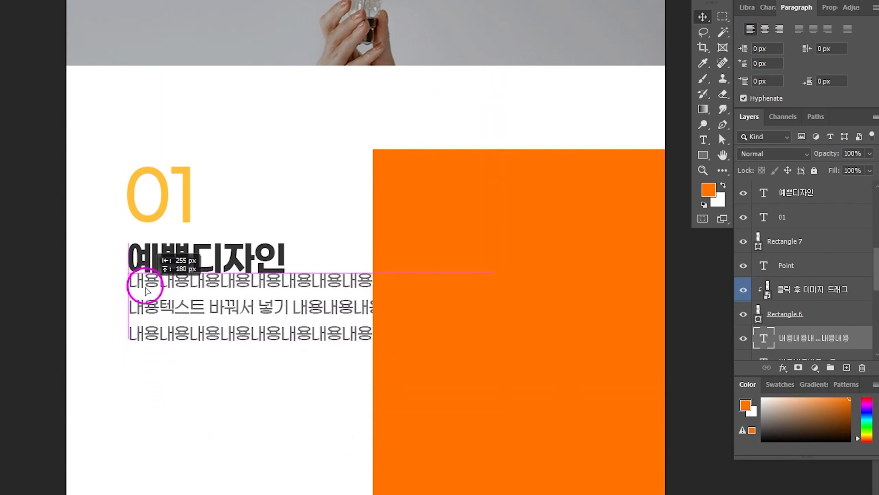
key(shift+Down)
key(shift+Down)
key(shift+Down)
key(shift+Down)
key(shift+Down)
key(shift+Down)
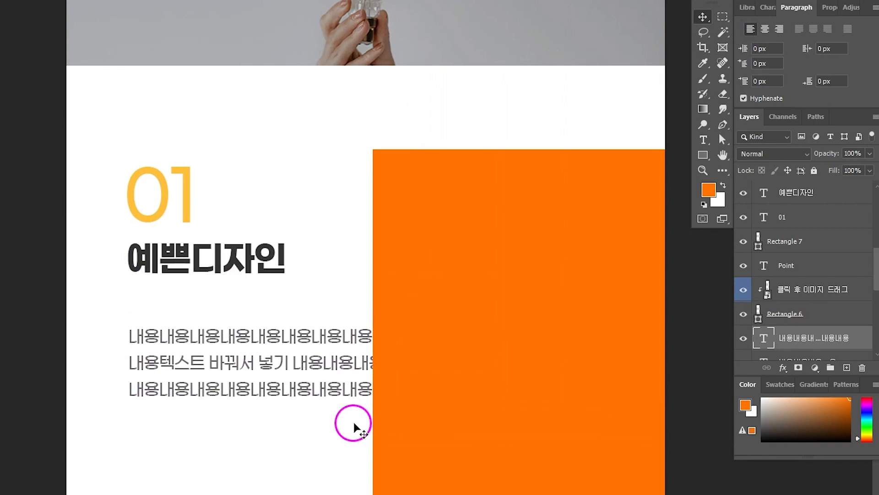
key(shift+Down)
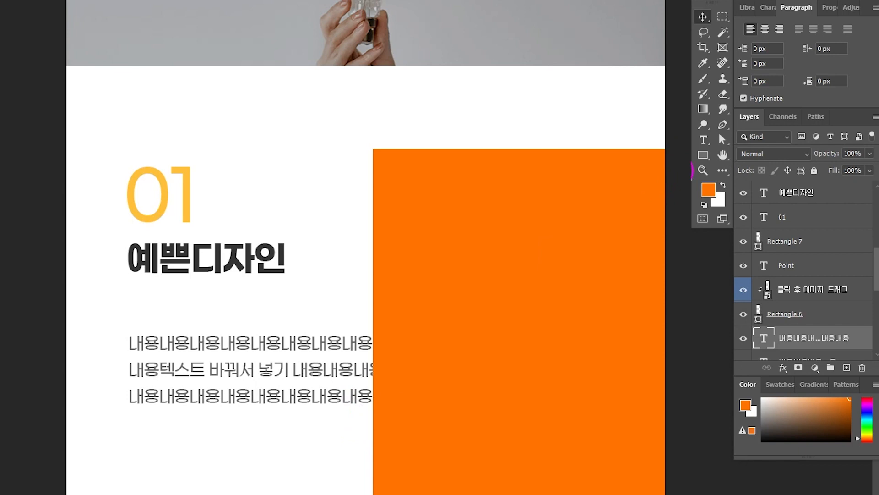
Draw a horizontal line about 440 px wide and 2 px thick between the heading and the body text
right_click(702, 155)
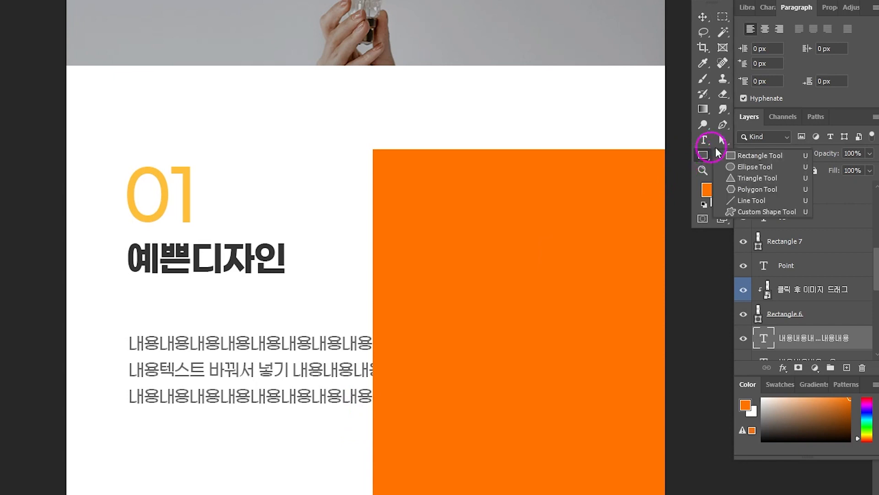
click(748, 201)
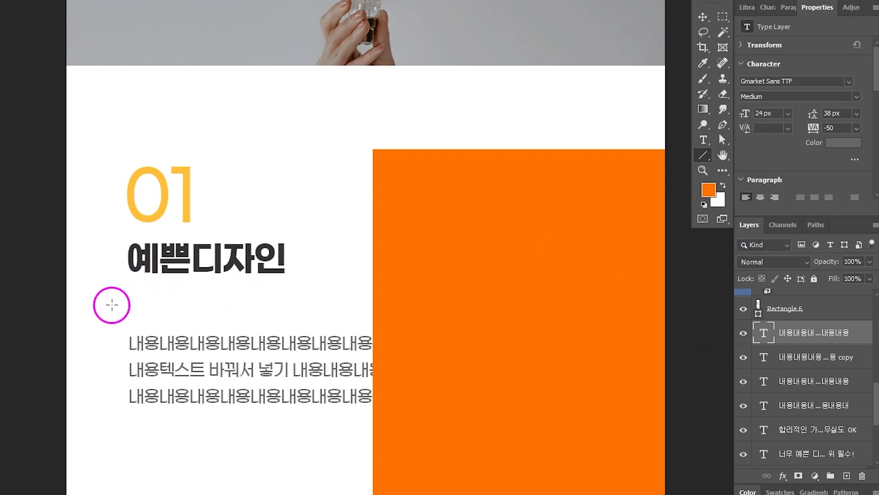
drag(112, 305, 416, 304)
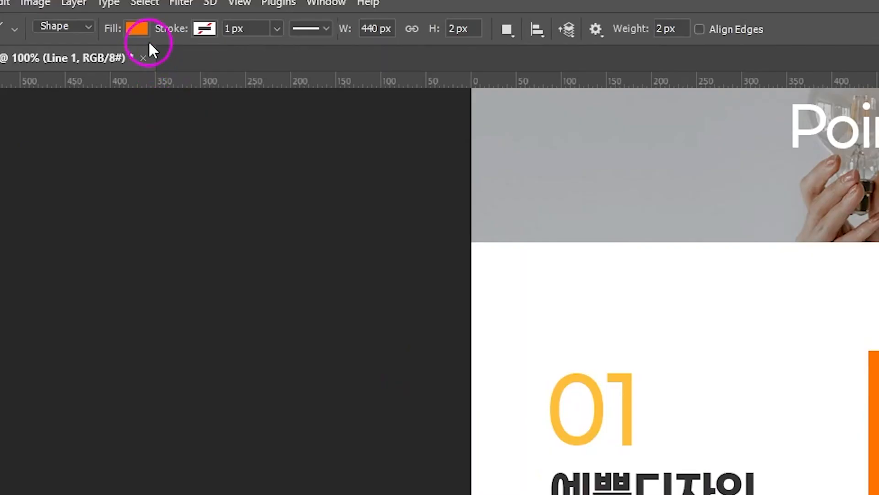
Fill the divider line with black and shift it to X 91 px, flush with the text's left edge
click(134, 28)
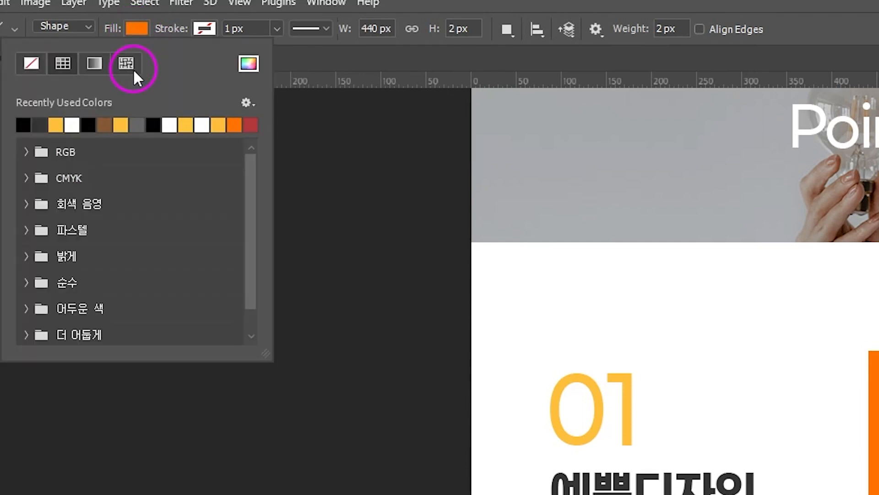
click(88, 123)
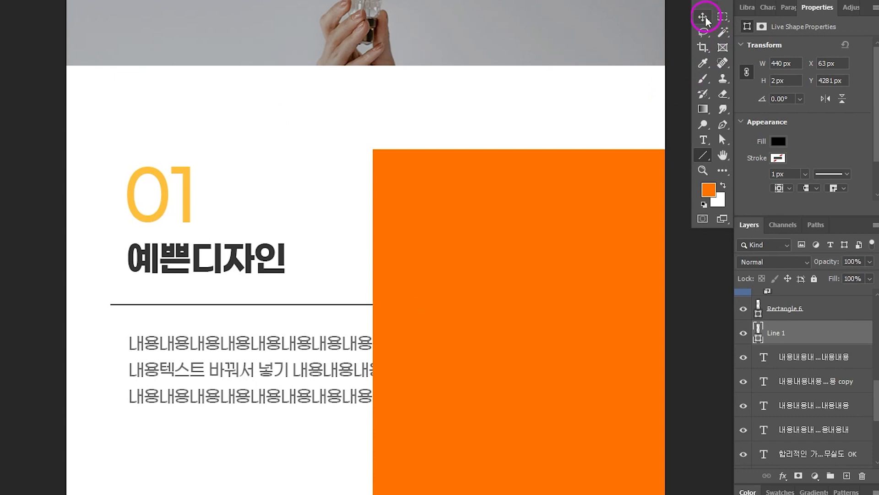
click(705, 18)
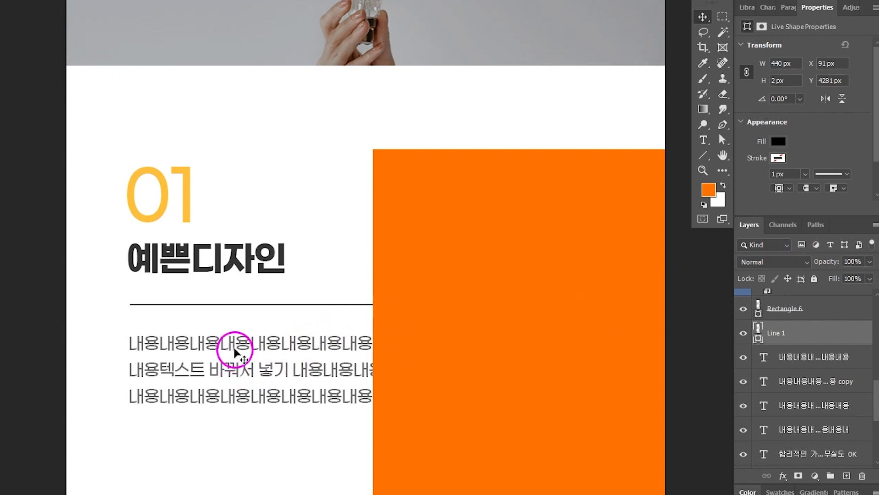
Align the "01" number, "예쁜디자인" heading, divider line and body text to a common left edge
click(165, 199)
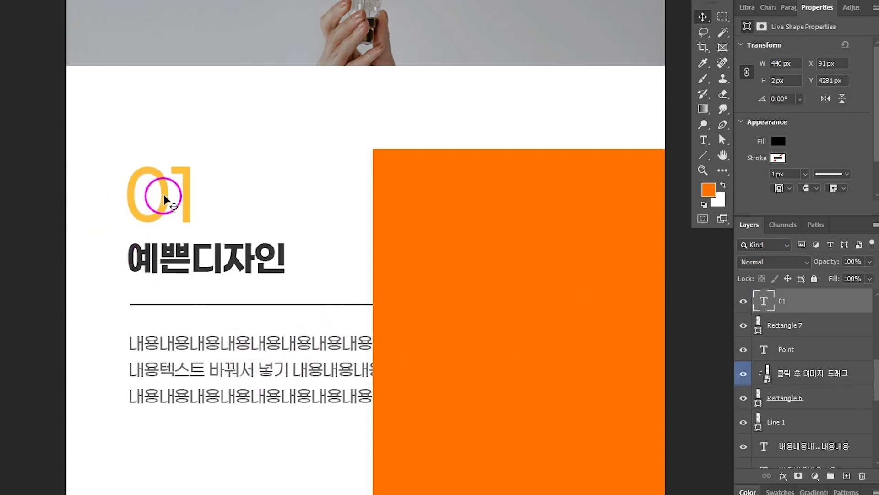
shift+click(183, 343)
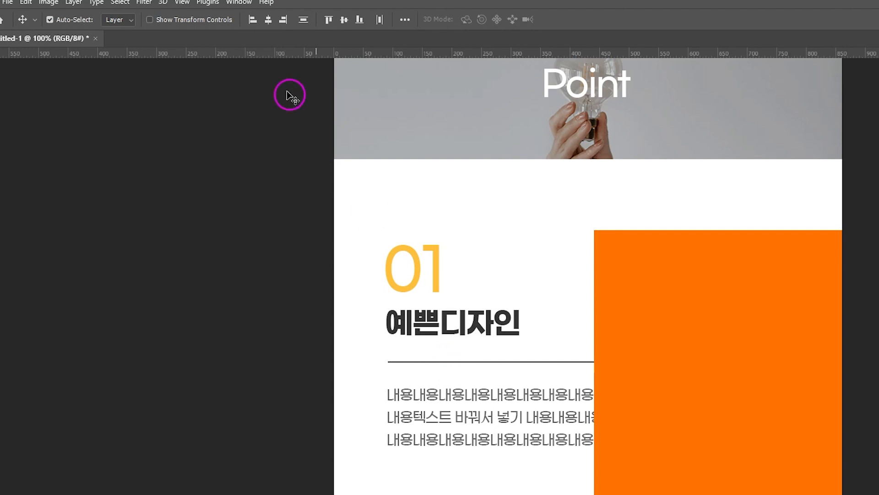
click(253, 20)
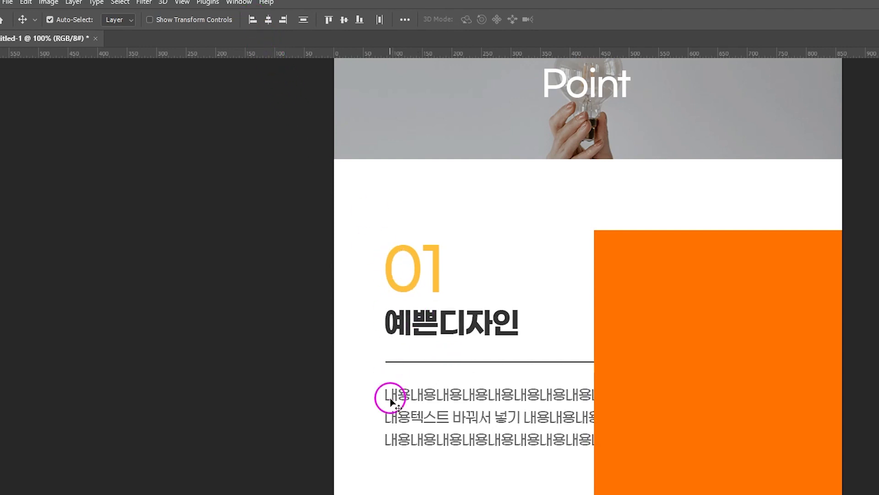
Shift the aligned number, heading, line and body text together to a margin of about 80 px from the page's left edge
key(shift+Left)
key(shift+Left)
key(shift+Left)
key(shift+Left)
key(shift+Left)
key(shift+Left)
key(shift+Left)
key(shift+Left)
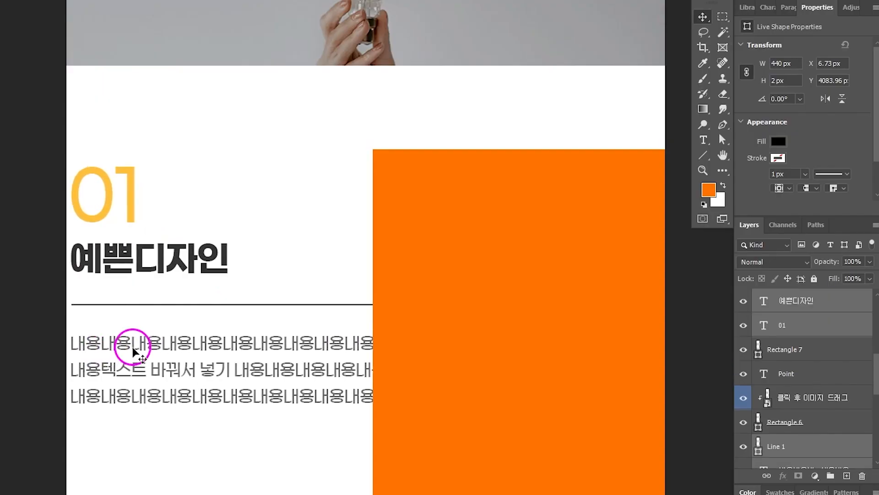
key(Left)
key(Left)
key(Left)
key(Left)
key(Left)
key(Left)
key(Left)
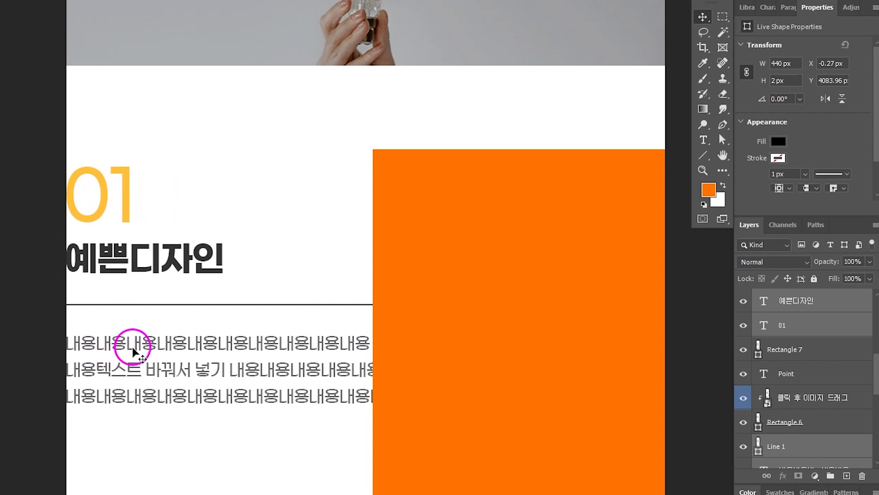
key(shift+Right)
key(shift+Right)
key(shift+Right)
key(shift+Right)
key(shift+Right)
key(shift+Right)
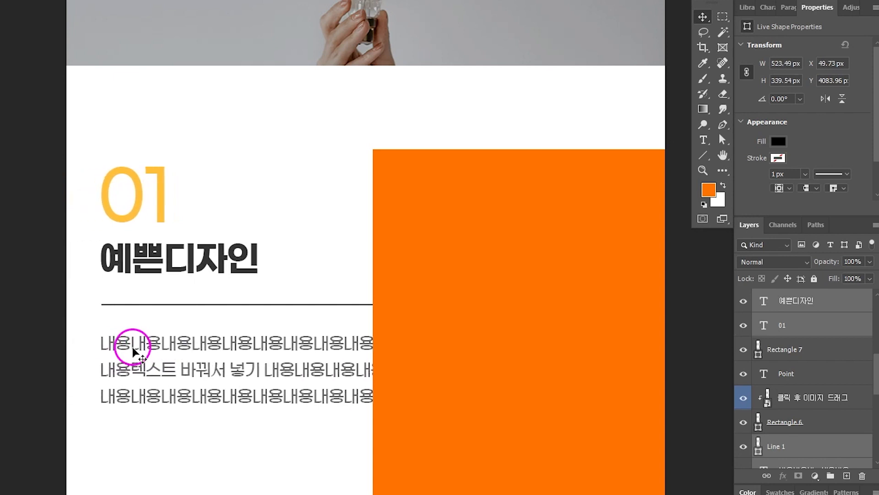
Lower the number, heading, line and body text to roughly the vertical middle of the orange rectangle, with the line at Y about 4208 px
key(shift+Down)
key(shift+Down)
key(shift+Down)
key(shift+Down)
key(shift+Down)
key(shift+Down)
key(shift+Down)
key(shift+Down)
key(shift+Down)
key(shift+Down)
key(shift+Down)
key(shift+Down)
key(shift+Down)
key(shift+Down)
key(shift+Down)
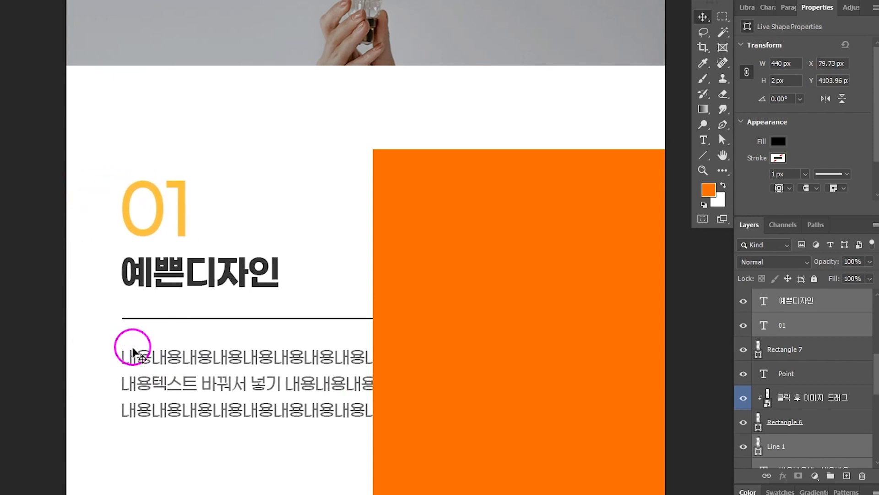
key(shift+Down)
key(shift+Down)
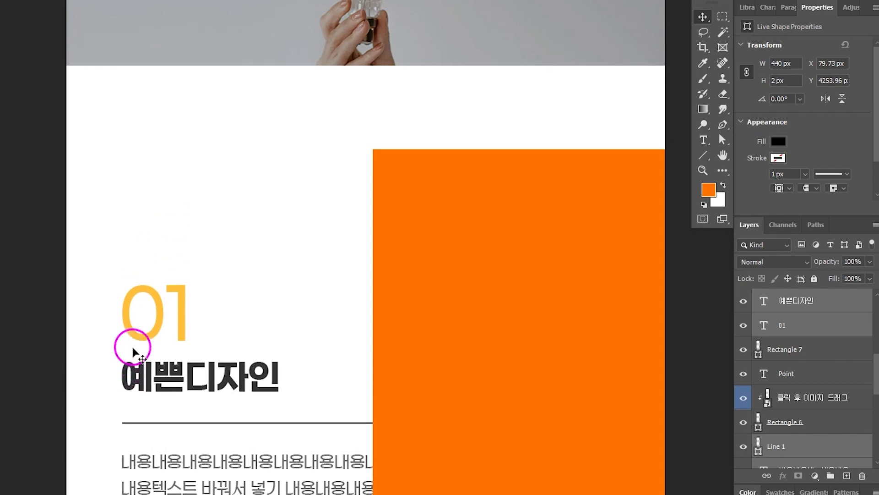
key(Up)
key(Up)
key(Up)
key(Up)
key(Up)
key(Up)
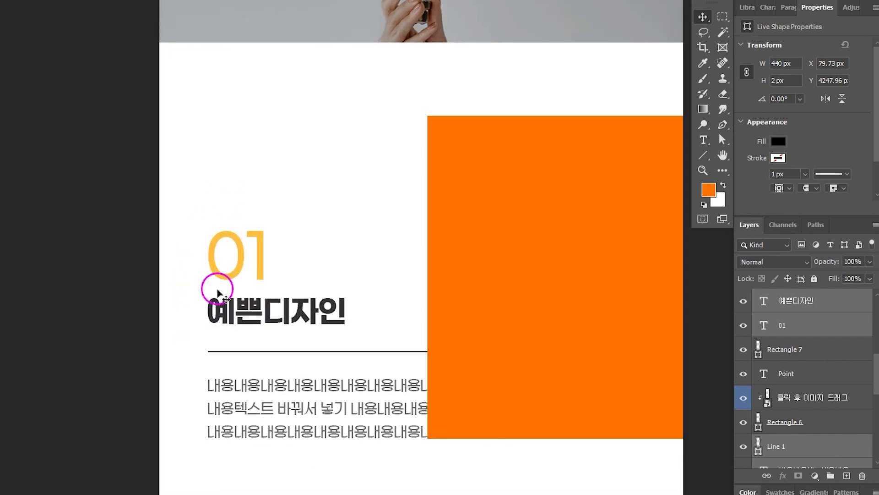
key(shift+Up)
key(shift+Up)
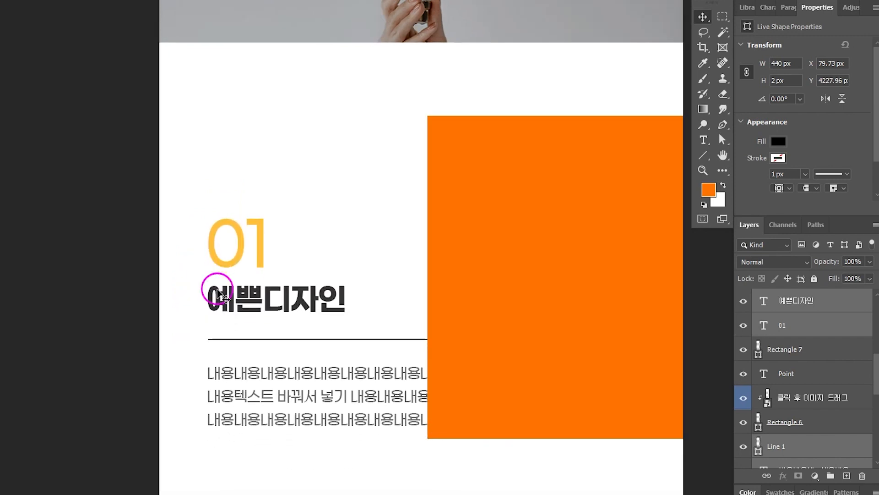
key(shift+Up)
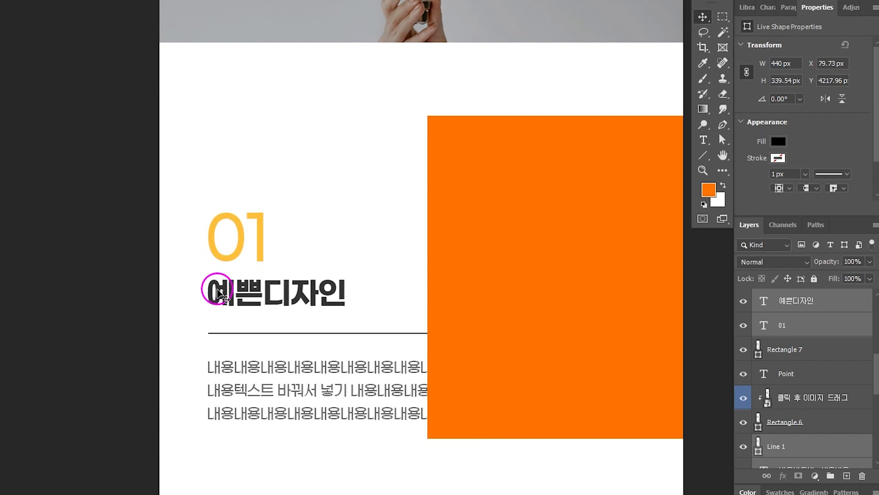
key(shift+Up)
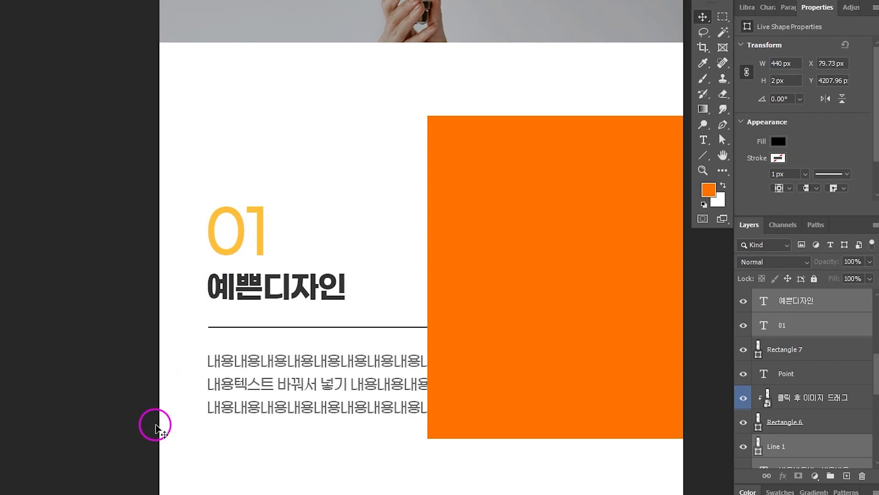
Shorten the "01" section's body text and break it into three short lines that stay clear of the orange rectangle
click(155, 422)
click(326, 363)
double_click(320, 361)
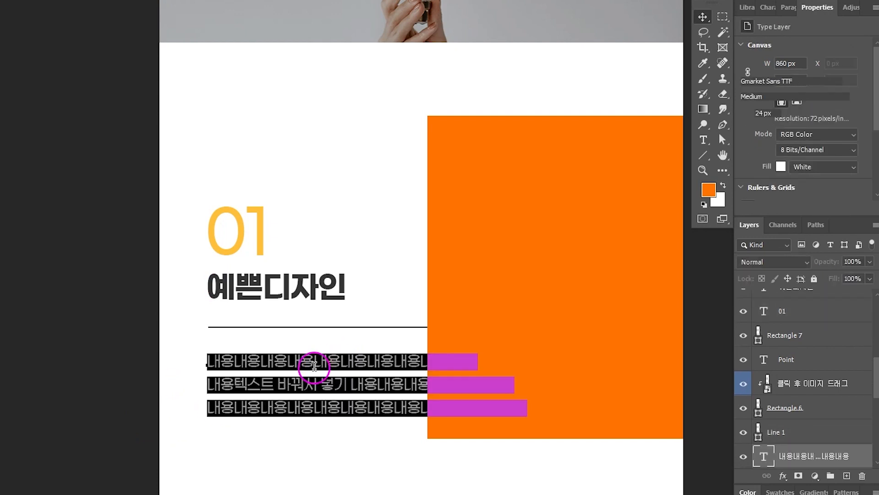
drag(370, 357, 527, 373)
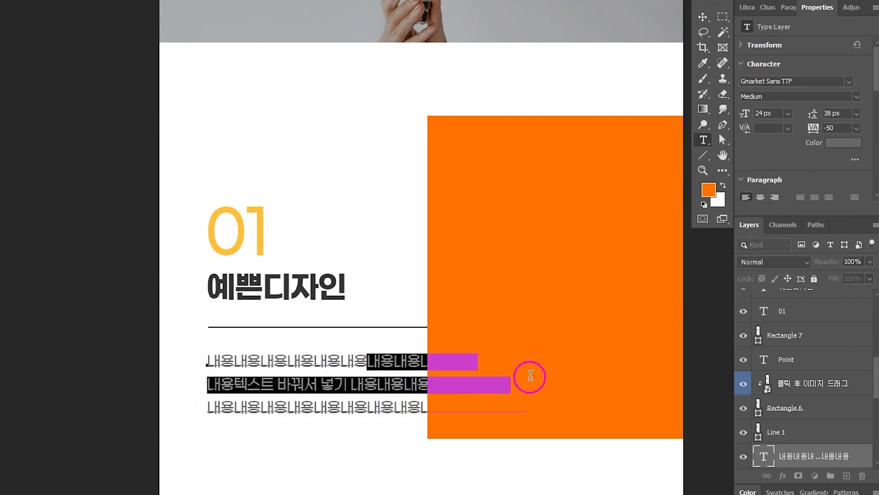
key(BackSpace)
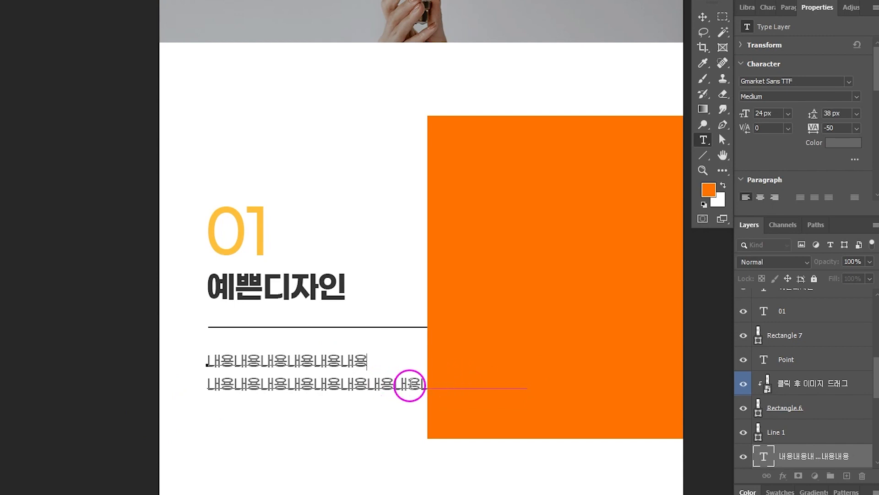
click(393, 395)
key(Return)
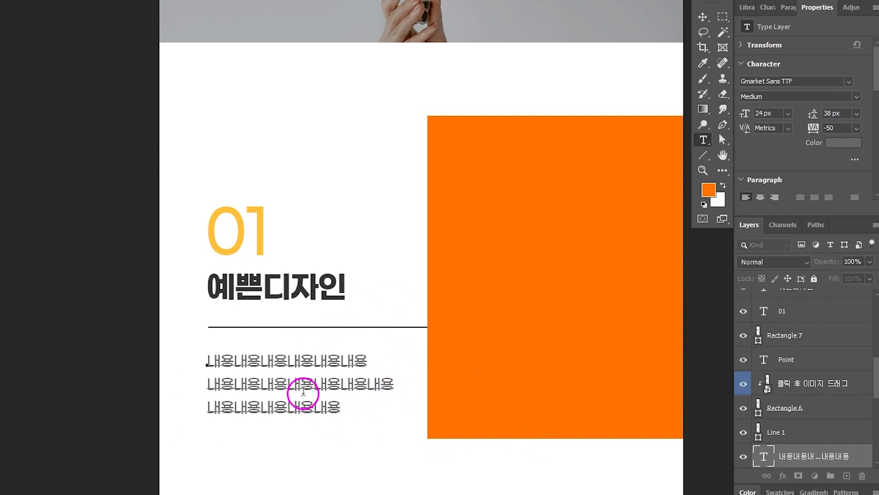
click(703, 17)
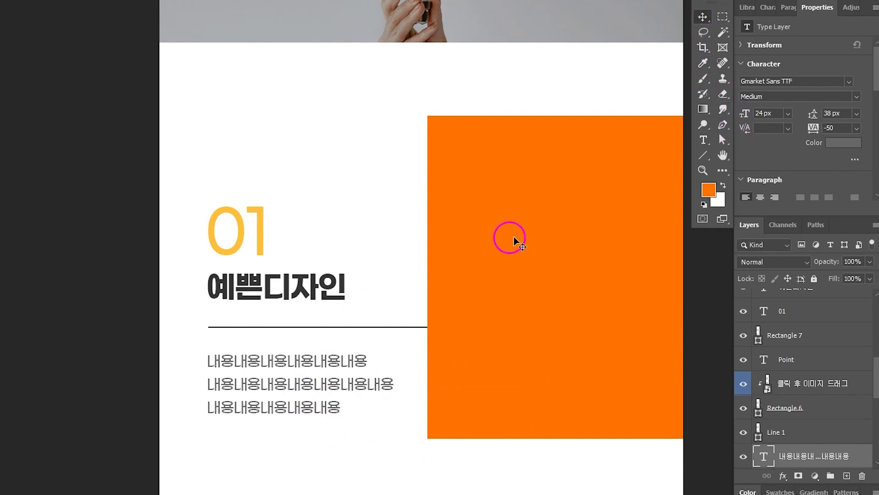
Group the "01" number, heading, orange rectangle, divider line and body text, leaving out the banner image layer
click(531, 247)
drag(568, 263, 464, 141)
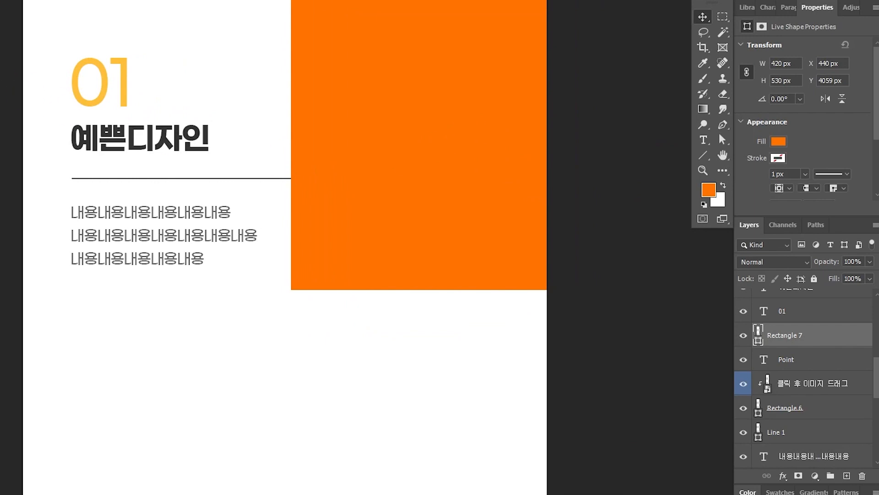
drag(0, 36, 424, 300)
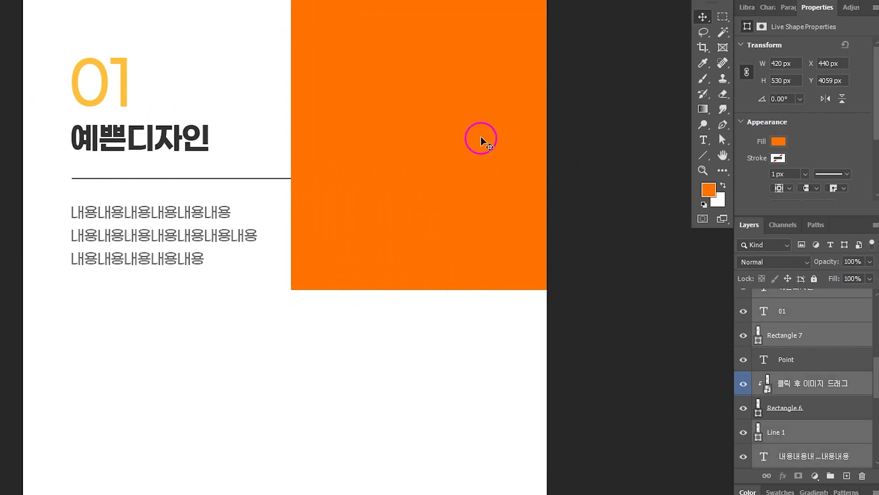
drag(481, 139, 519, 303)
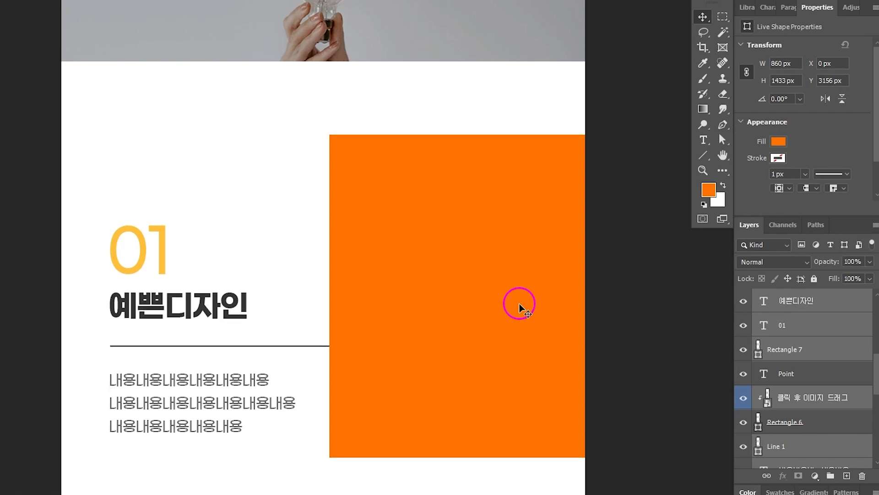
scroll(876, 382, down, 2)
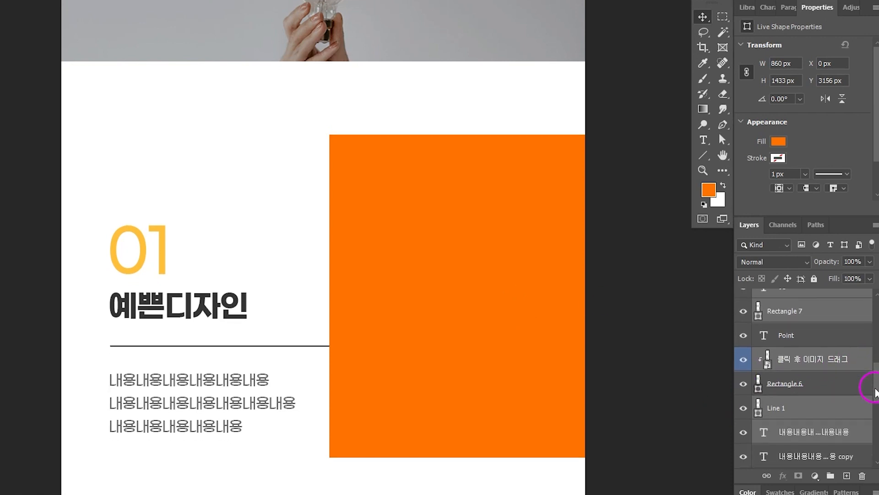
click(821, 367)
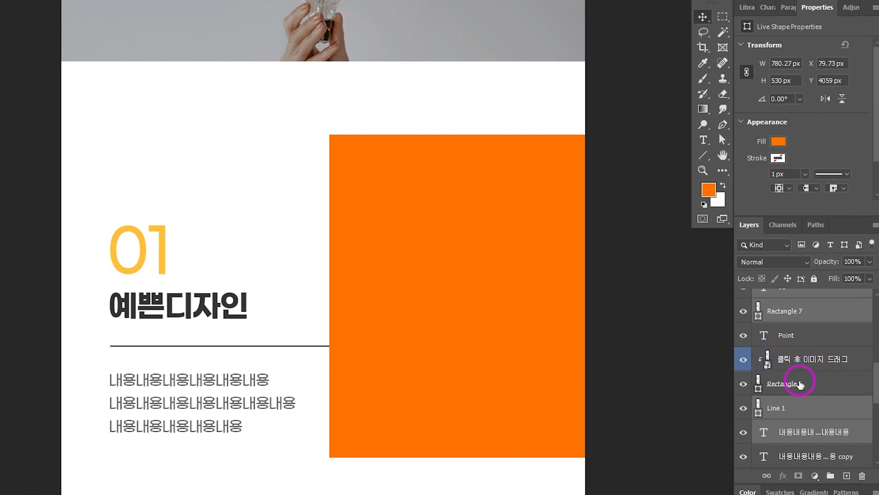
scroll(800, 384, up, 2)
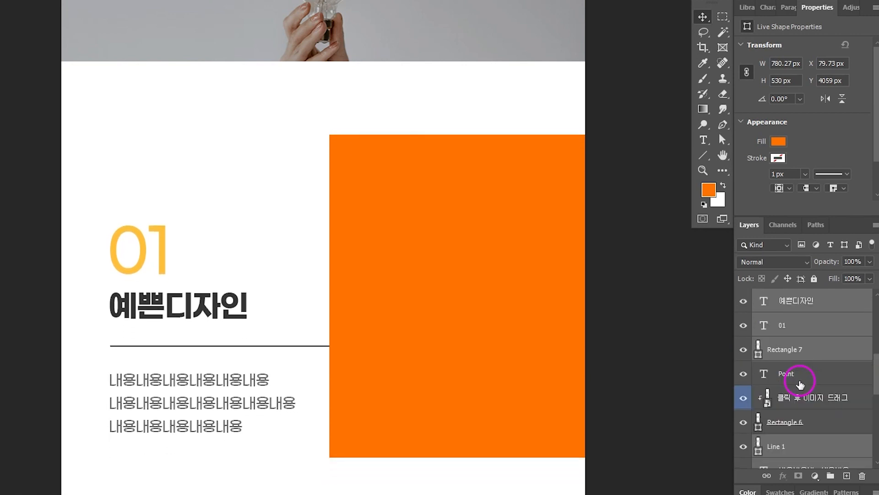
key(shift+Down)
key(shift+Down)
key(shift+Down)
key(shift+Up)
key(shift+Up)
key(shift+Up)
key(ctrl+g)
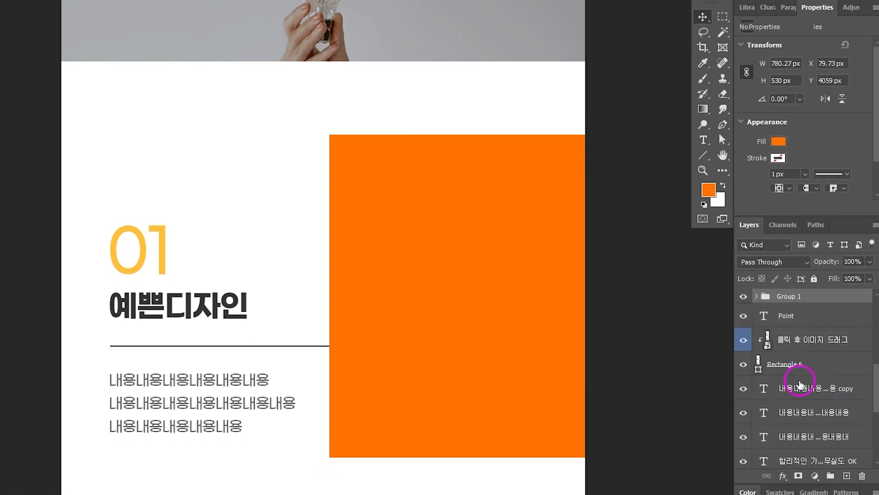
Toggle the new group's visibility to check which elements it contains
click(743, 297)
click(744, 297)
drag(565, 289, 578, 240)
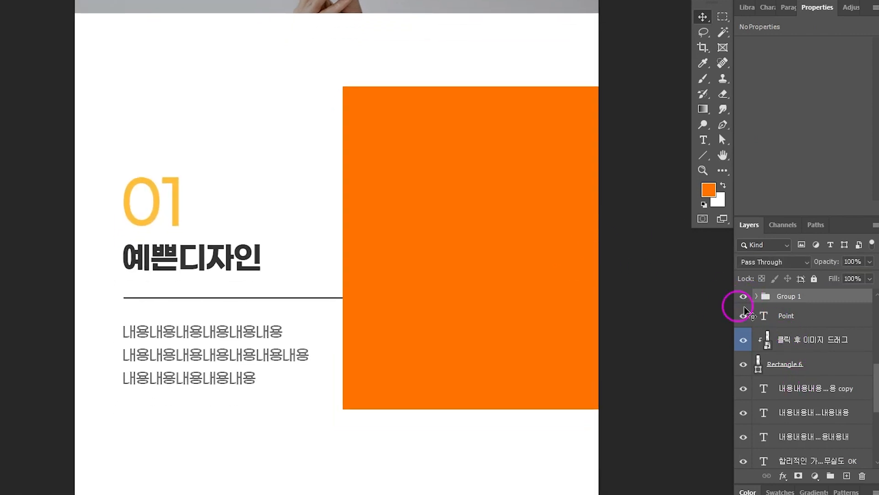
click(744, 298)
click(745, 300)
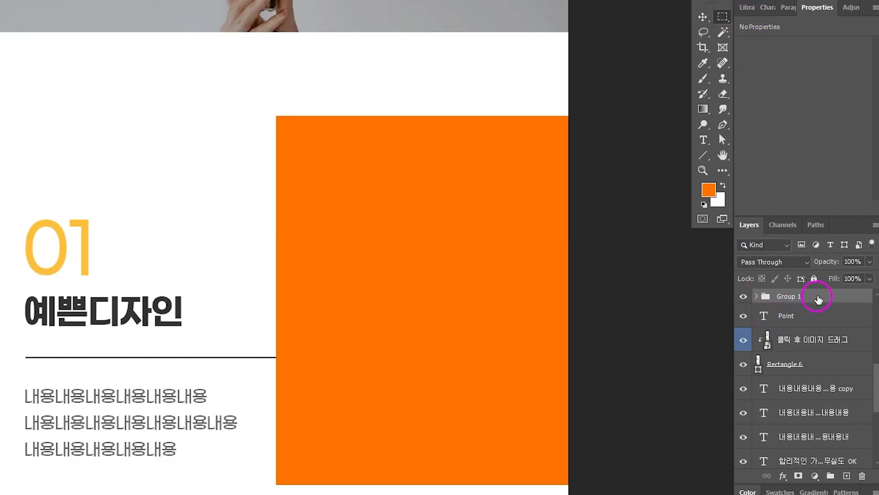
Duplicate the "01" section group twice
drag(818, 296, 814, 323)
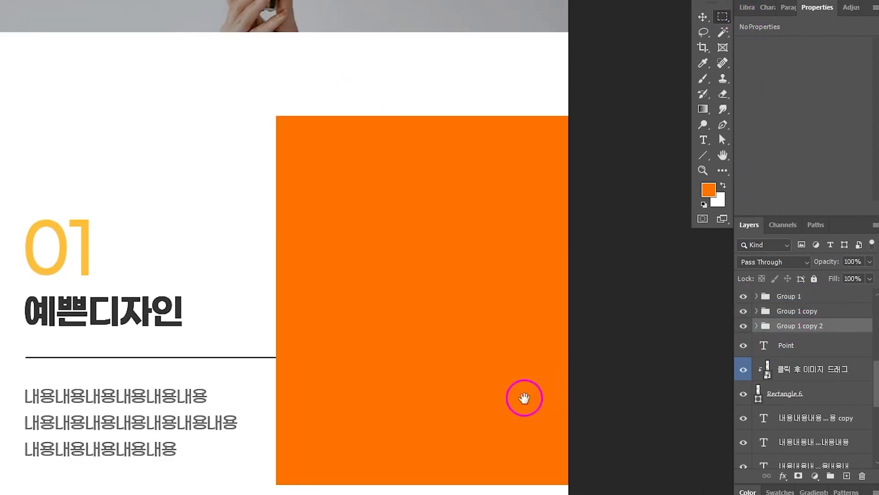
drag(525, 398, 544, 285)
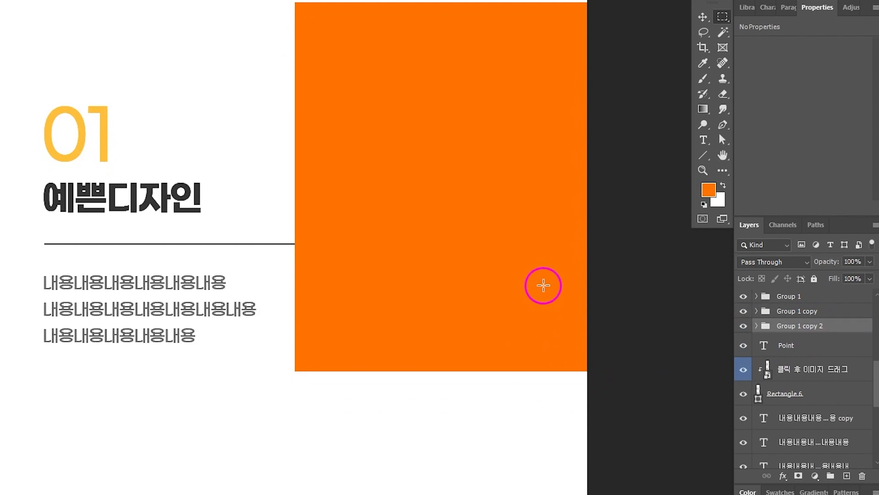
Move the first copied group straight down until its orange rectangle sits flush beneath the original one
click(838, 313)
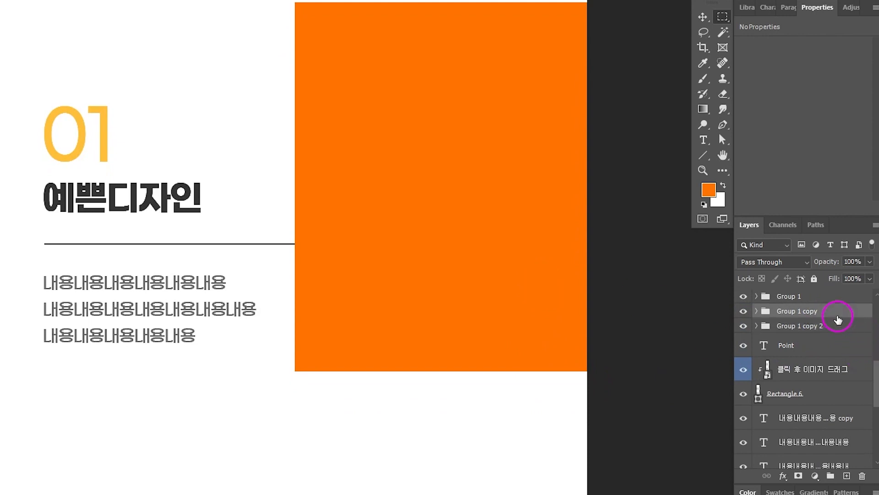
click(700, 19)
drag(547, 329, 548, 245)
key(shift+Down)
key(shift+Down)
key(shift+Down)
key(shift+Down)
key(shift+Down)
key(shift+Down)
key(shift+Down)
key(shift+Down)
key(shift+Down)
key(shift+Down)
key(shift+Down)
key(shift+Down)
key(shift+Down)
key(shift+Down)
key(shift+Down)
key(shift+Down)
key(shift+Down)
key(shift+Down)
key(shift+Down)
key(shift+Down)
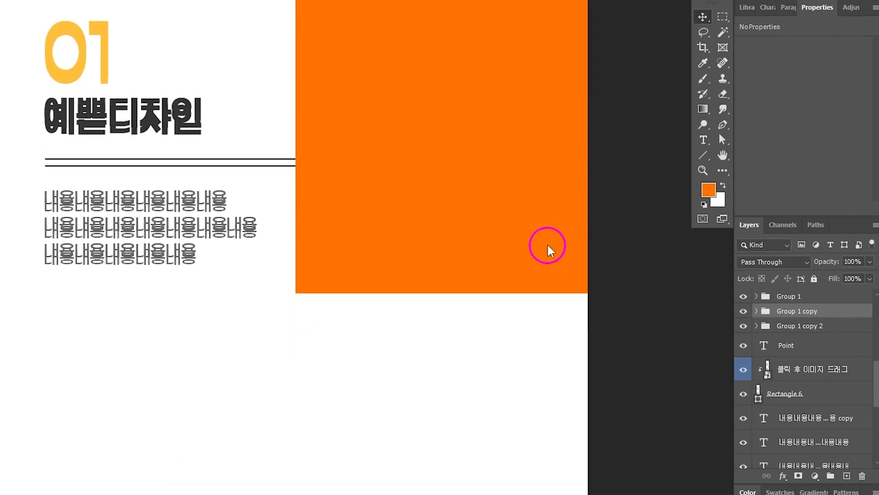
key(shift+Down)
key(shift+Down)
key(shift+Down)
key(shift+Down)
key(shift+Down)
key(shift+Down)
key(shift+Down)
key(shift+Down)
key(shift+Down)
key(shift+Down)
key(shift+Down)
key(shift+Down)
key(shift+Down)
key(shift+Down)
key(shift+Down)
key(shift+Down)
key(shift+Down)
key(shift+Down)
key(shift+Down)
key(shift+Down)
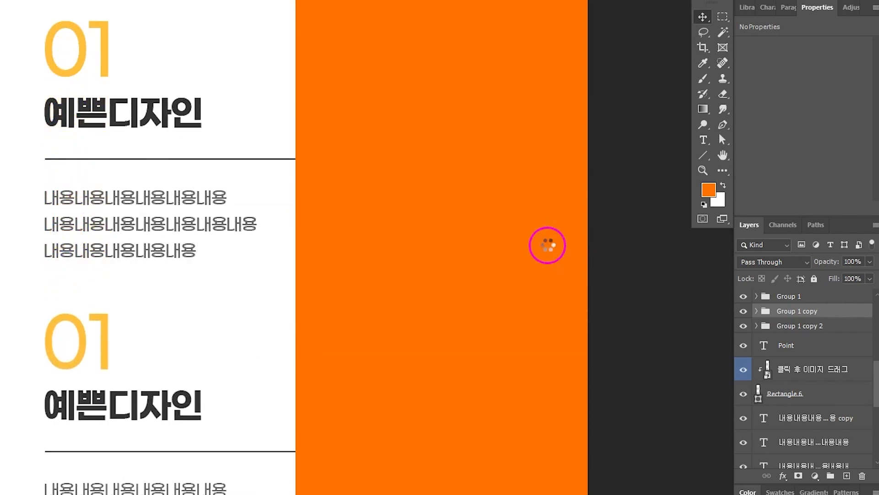
key(shift+Up)
key(shift+Up)
key(shift+Up)
key(shift+Up)
key(shift+Up)
key(shift+Up)
key(shift+Up)
key(shift+Up)
key(shift+Up)
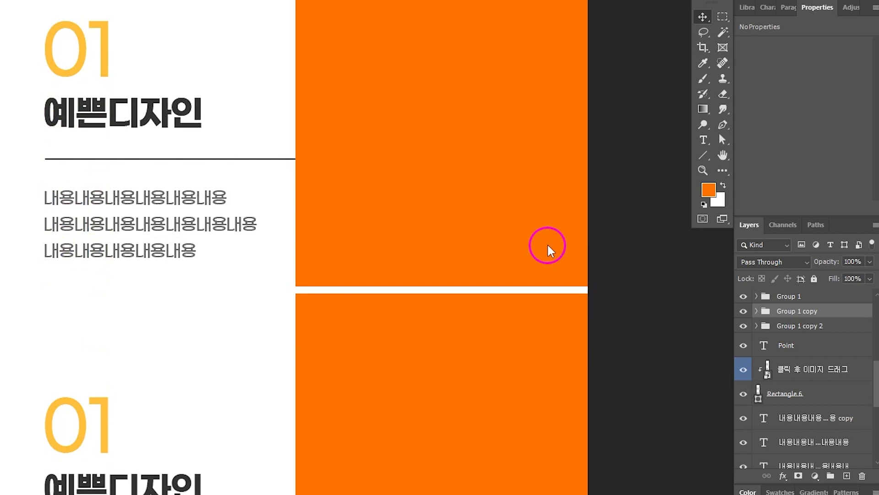
key(Down)
key(Down)
key(Down)
key(Up)
key(Up)
key(Up)
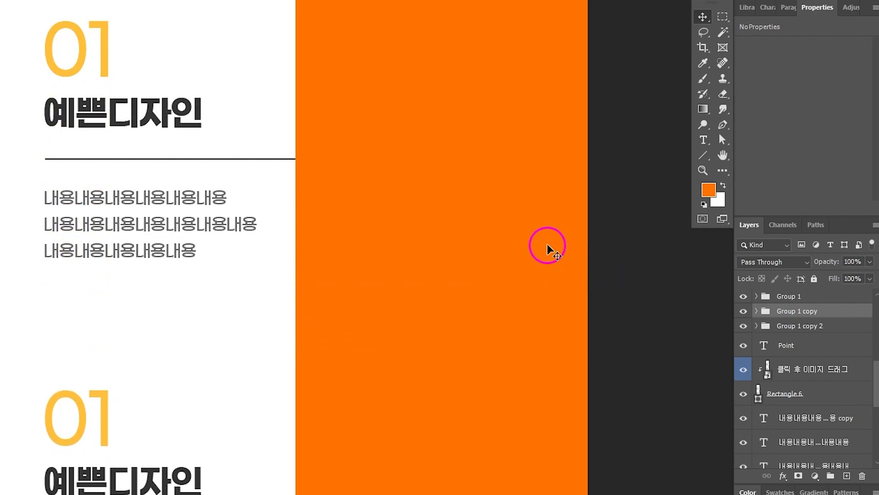
Lower the copied group further to leave a white gap between the two orange rectangles
key(shift+Down)
key(shift+Down)
key(shift+Down)
key(shift+Down)
key(shift+Down)
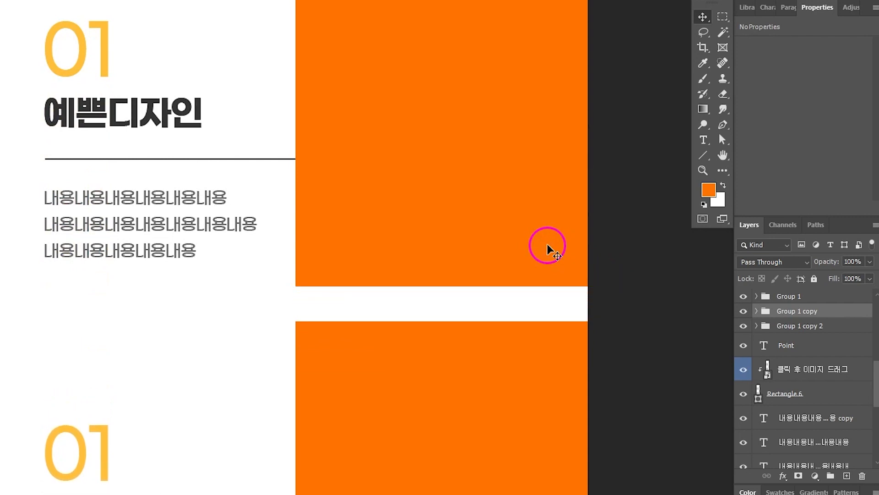
key(shift+Down)
key(shift+Down)
key(shift+Down)
key(shift+Down)
key(shift+Down)
key(shift+Down)
Change the number text in the first copied section to "02"
drag(568, 293, 571, 98)
click(110, 157)
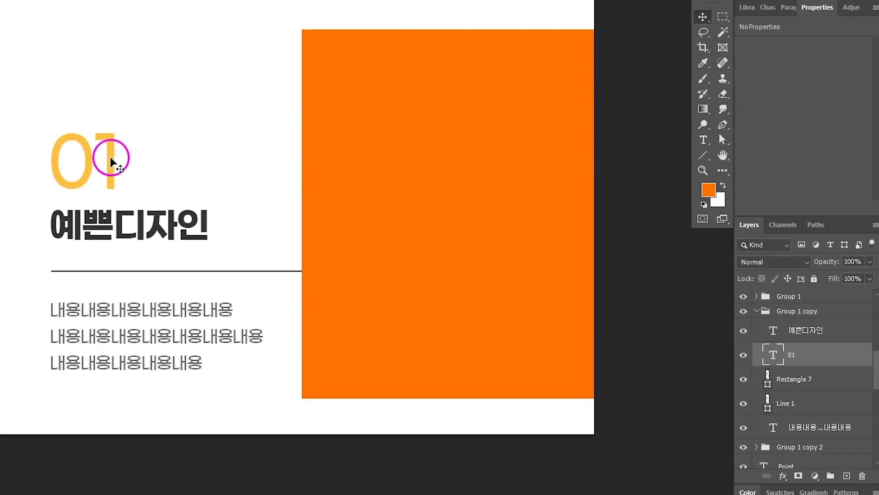
double_click(110, 157)
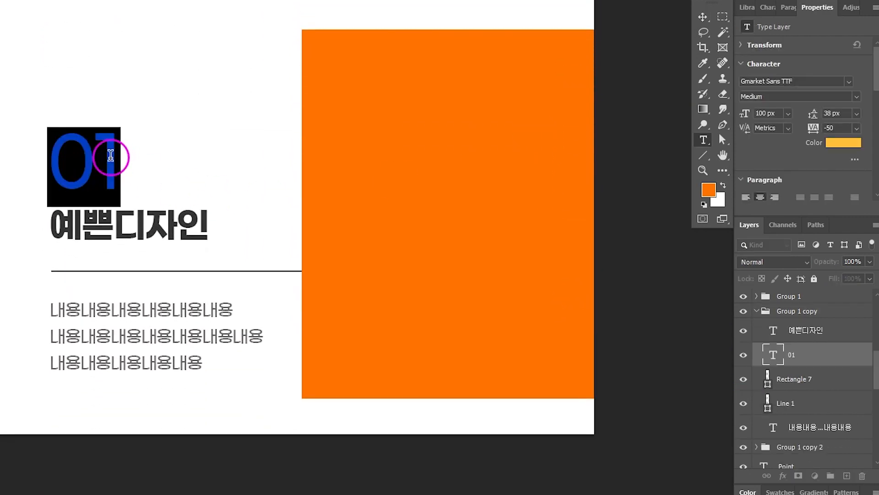
text(02)
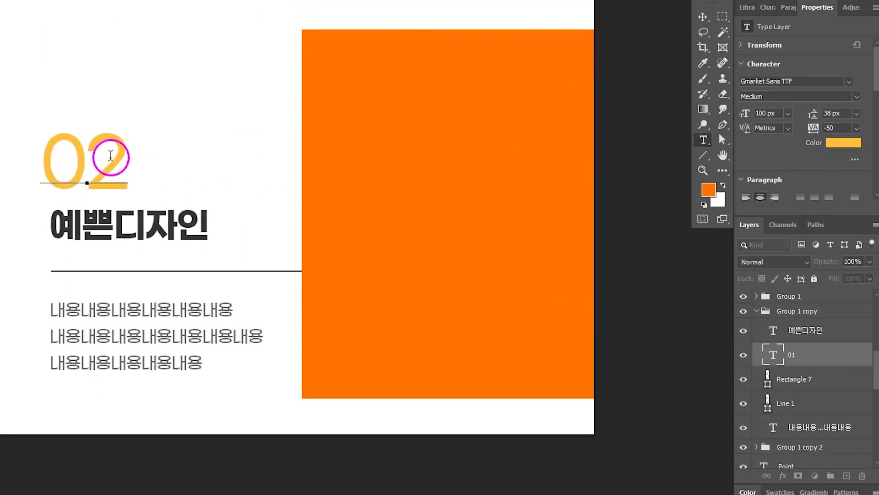
click(703, 20)
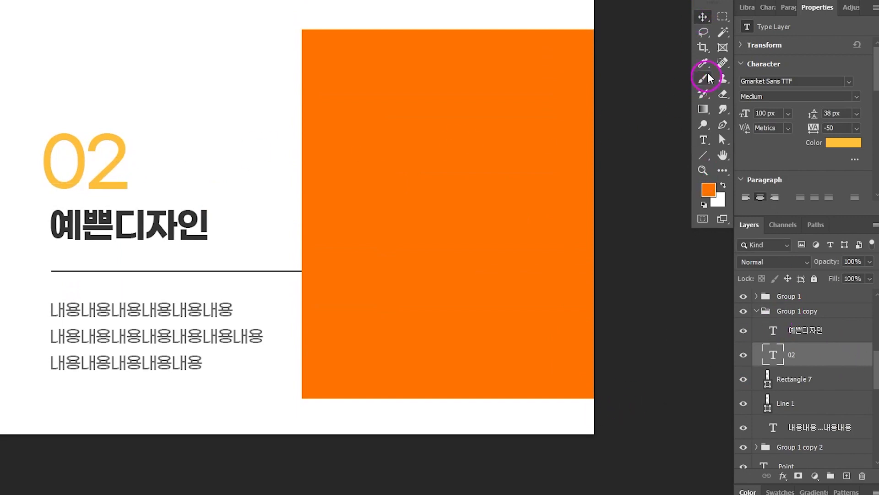
Extend the canvas downward with the Crop tool to make room for a third section
click(703, 47)
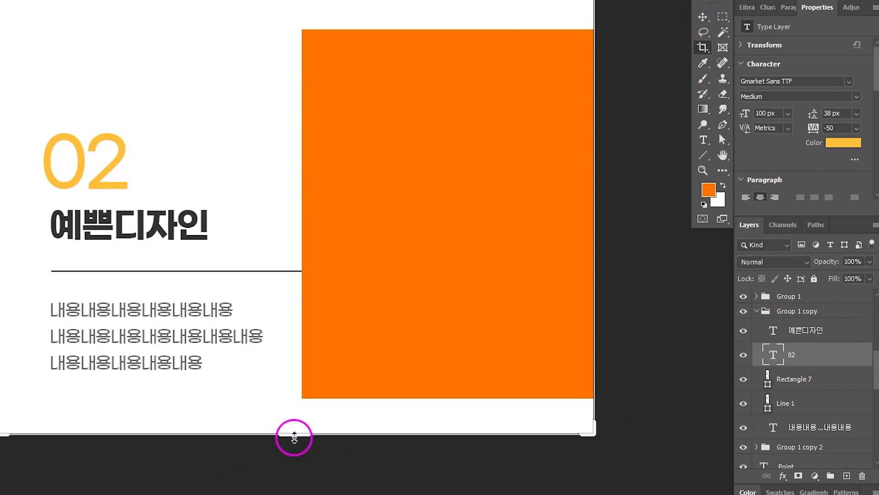
drag(294, 437, 294, 492)
key(Return)
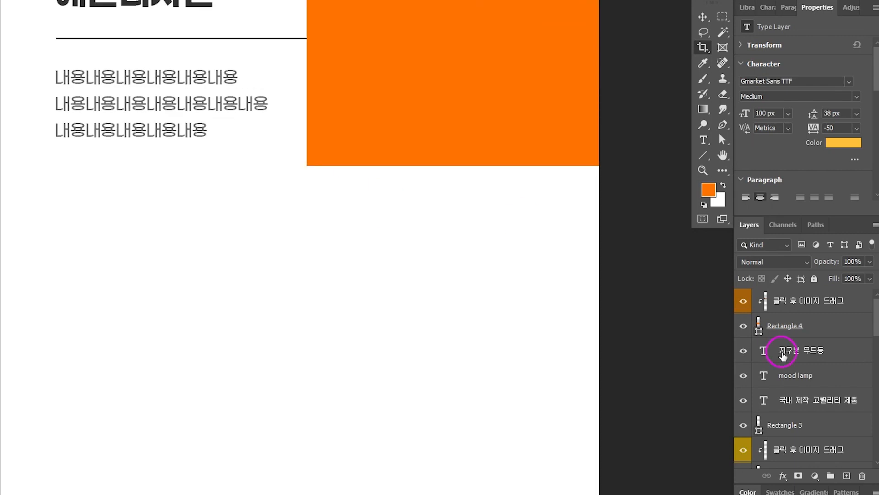
Move the second copied group straight down until its orange rectangle sits below the "02" section's rectangle
click(703, 18)
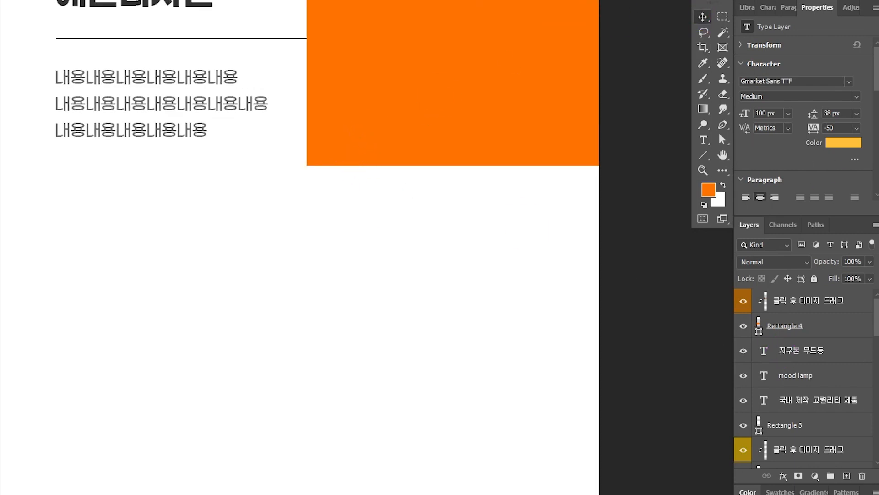
click(447, 118)
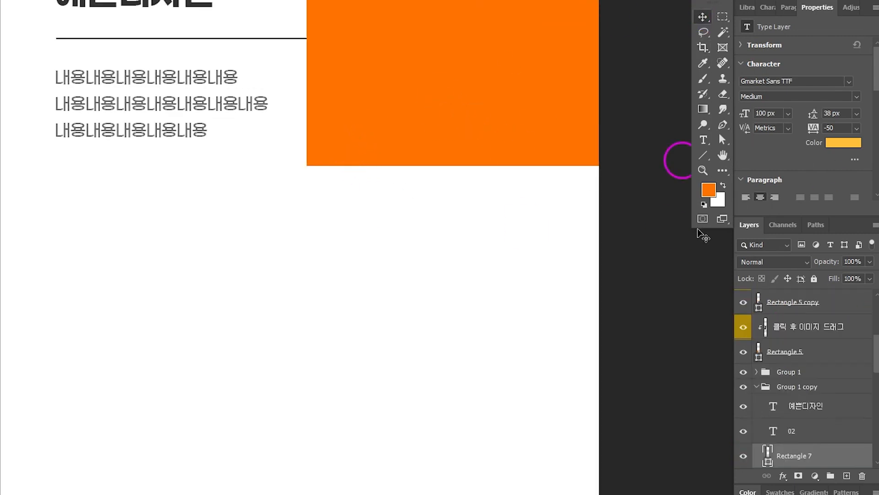
click(758, 388)
drag(875, 369, 875, 383)
click(806, 353)
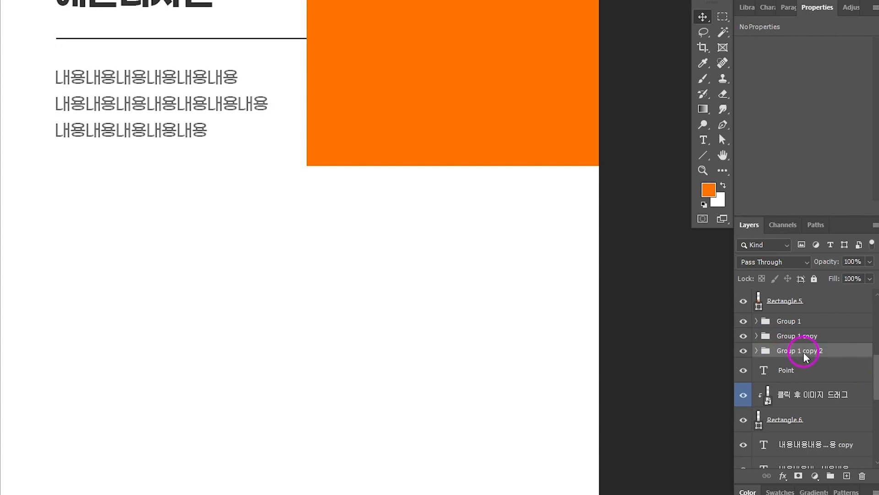
key(shift+Down)
key(shift+Down)
key(shift+Down)
key(shift+Down)
key(shift+Down)
key(shift+Down)
key(shift+Down)
key(shift+Down)
key(shift+Down)
key(shift+Down)
key(shift+Down)
key(shift+Down)
key(shift+Down)
key(shift+Down)
key(shift+Down)
key(shift+Down)
key(shift+Down)
key(shift+Down)
key(shift+Down)
key(shift+Down)
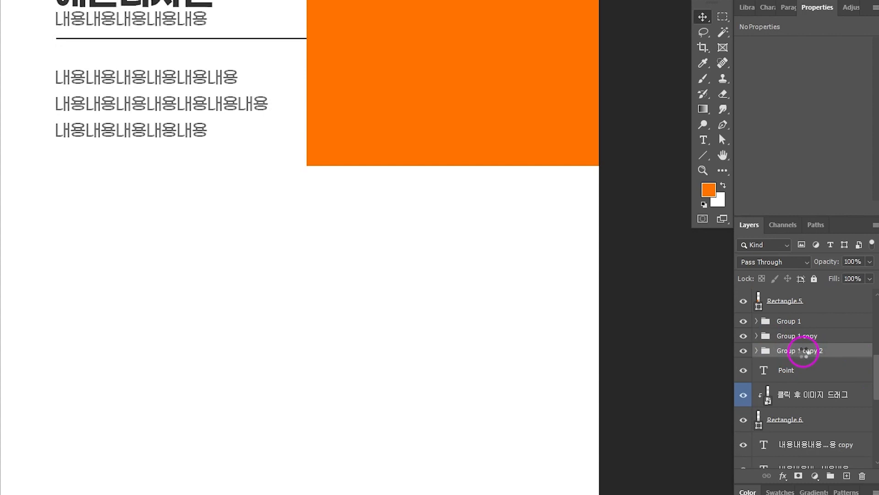
key(shift+Down)
key(shift+Down)
key(shift+Down)
key(shift+Down)
key(shift+Down)
key(shift+Down)
key(shift+Down)
key(shift+Down)
key(shift+Down)
key(shift+Down)
key(shift+Down)
key(shift+Down)
key(shift+Down)
key(shift+Down)
key(shift+Down)
key(shift+Down)
key(shift+Down)
key(shift+Down)
key(shift+Down)
key(shift+Down)
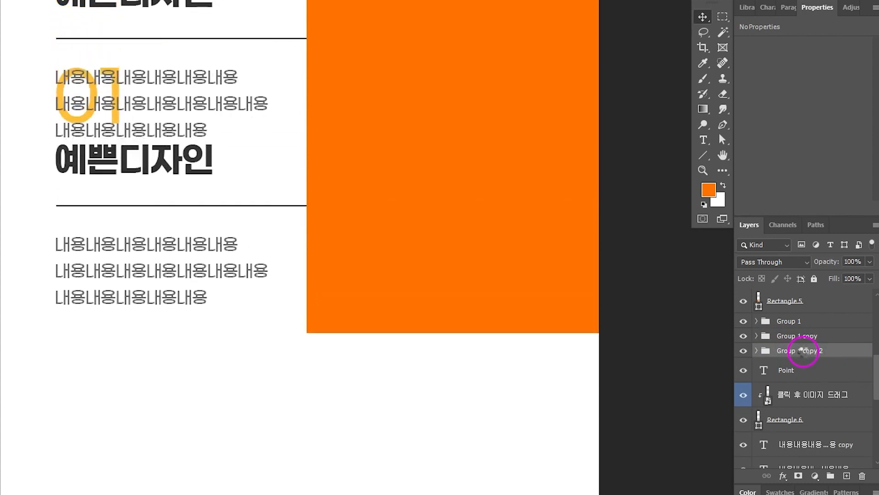
key(shift+Down)
key(shift+Down)
key(shift+Down)
key(shift+Down)
key(shift+Down)
key(shift+Down)
key(shift+Down)
key(shift+Down)
key(shift+Down)
key(shift+Down)
key(shift+Down)
key(shift+Down)
key(shift+Down)
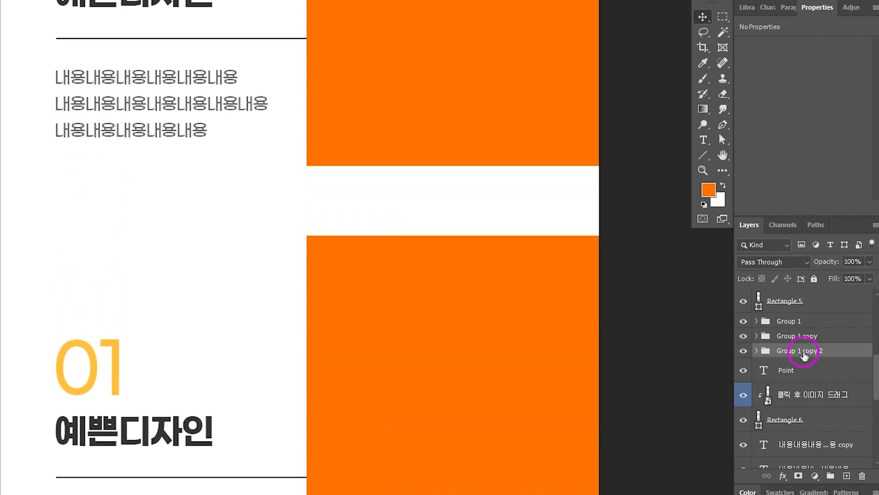
Fine-tune the second copied group's height to leave a slightly narrower white gap beneath the "02" section's rectangle
key(shift+Up)
key(shift+Up)
key(shift+Up)
key(shift+Up)
key(shift+Up)
key(shift+Up)
key(shift+Up)
key(shift+Up)
key(shift+Up)
key(shift+Up)
key(shift+Up)
key(shift+Up)
key(shift+Up)
key(Up)
key(Up)
key(Up)
key(Up)
key(Up)
key(Up)
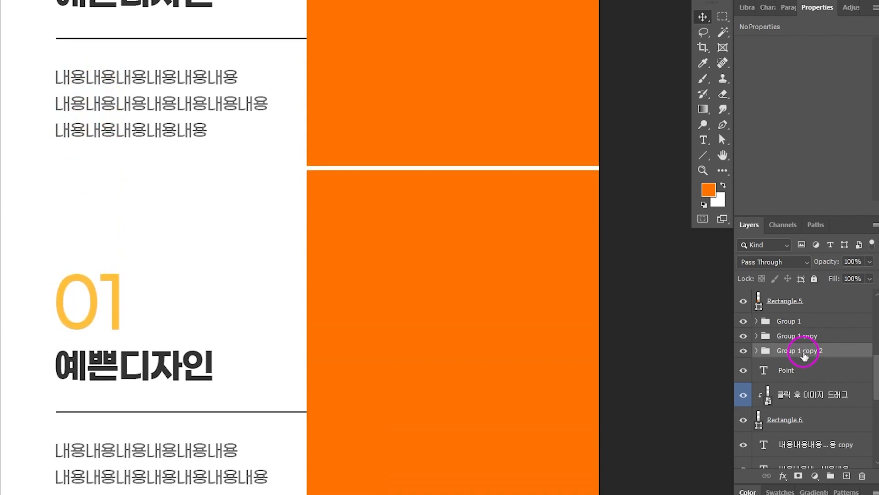
key(shift+Down)
key(shift+Down)
key(shift+Down)
key(shift+Down)
key(shift+Down)
key(shift+Down)
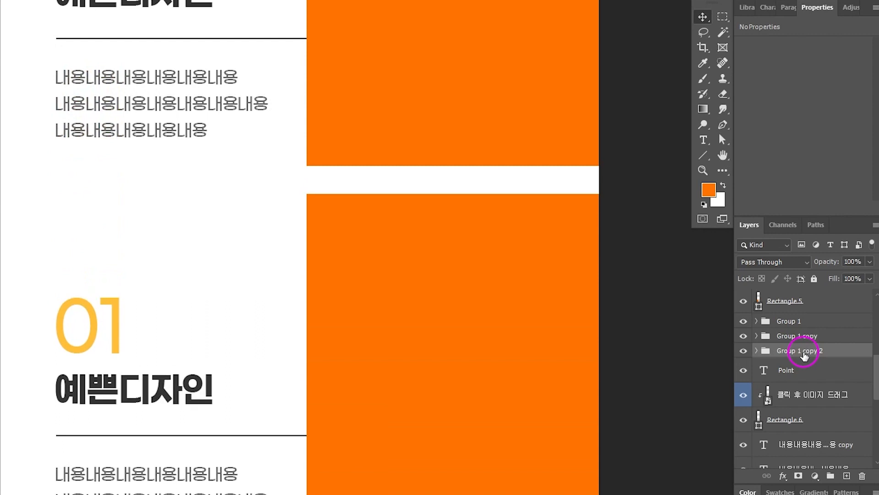
key(shift+Down)
key(shift+Down)
key(shift+Down)
key(shift+Down)
key(shift+Down)
key(shift+Down)
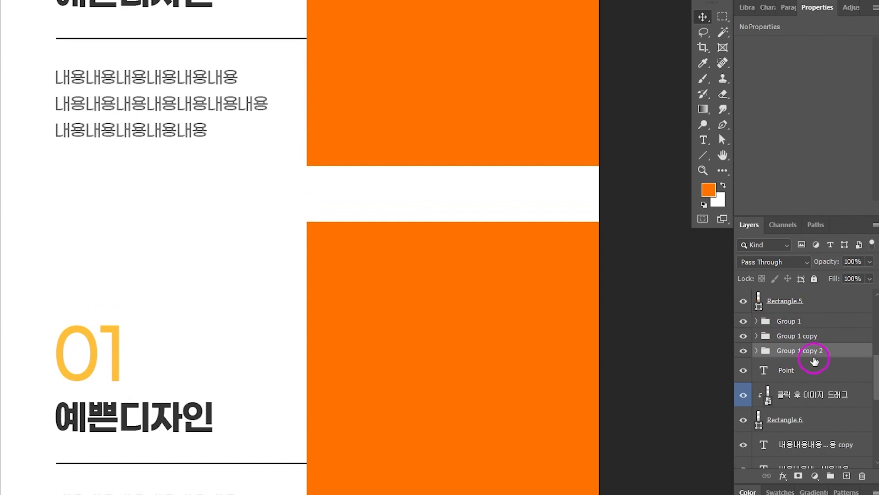
Rename the second copied group as 03 and give it a red colour label
double_click(814, 353)
text(03)
key(Return)
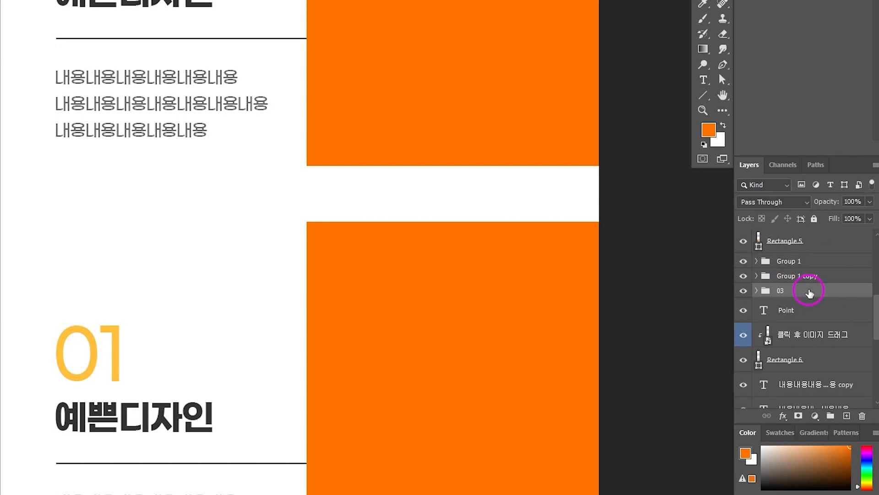
right_click(810, 293)
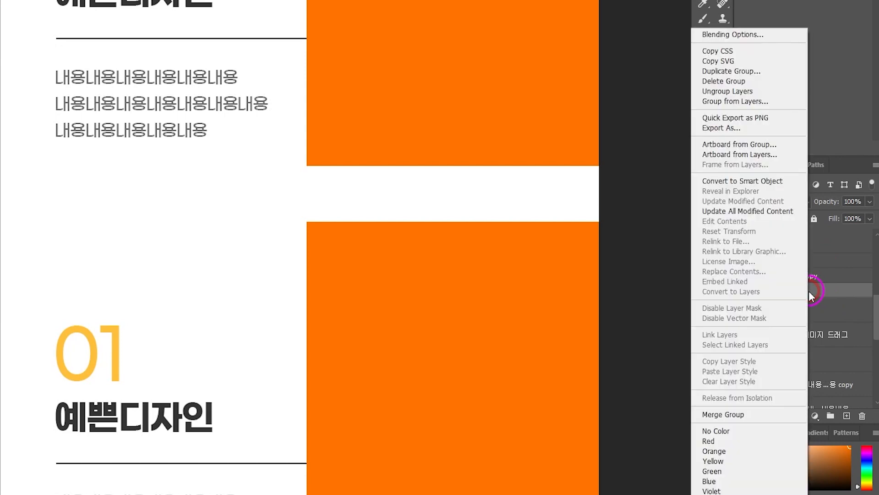
click(713, 441)
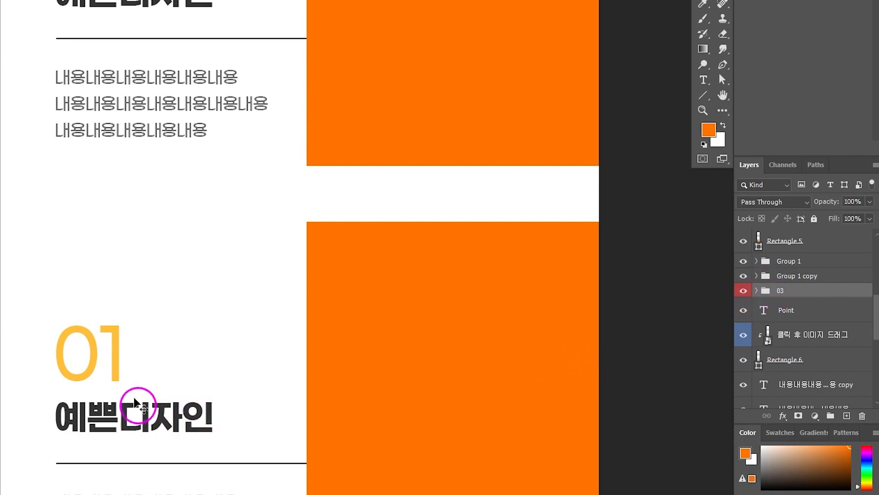
Change the number text in the third section to "03"
click(118, 369)
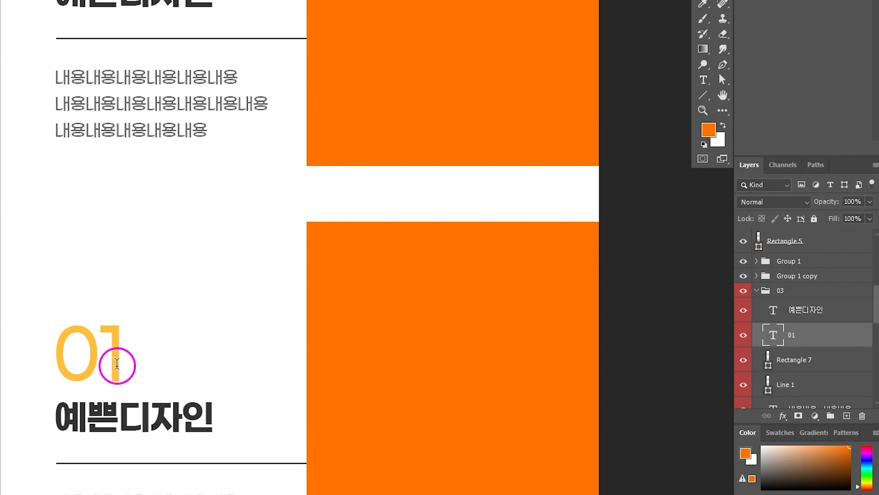
double_click(118, 363)
text(03)
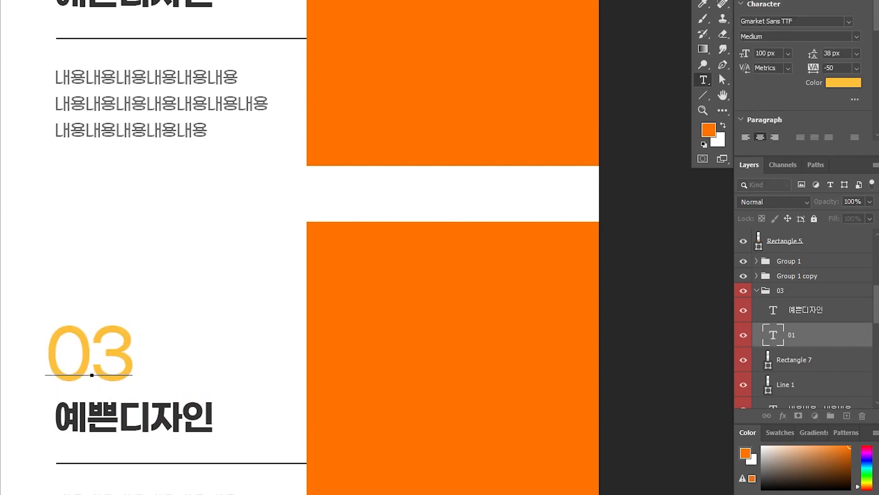
click(702, 26)
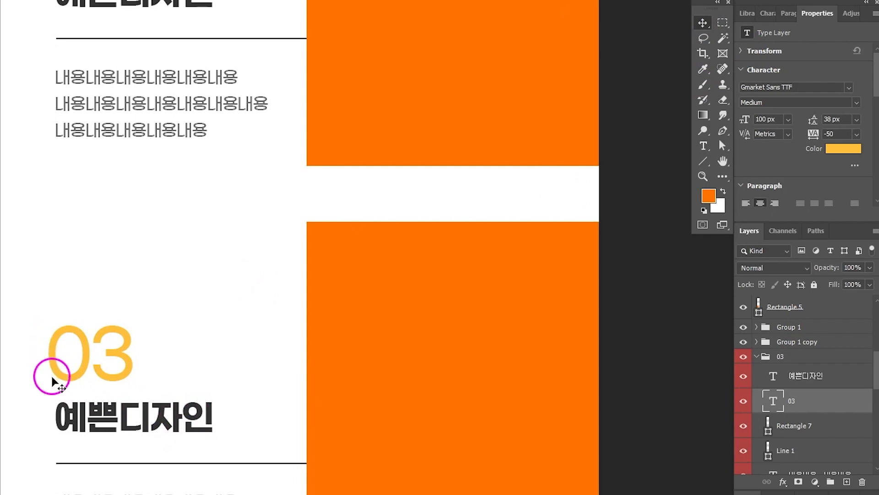
Nudge the "03" number right to line it up with the start of the heading below
key(Right)
key(Right)
key(Right)
key(Right)
key(Right)
key(Right)
key(Right)
key(Right)
key(Right)
key(Right)
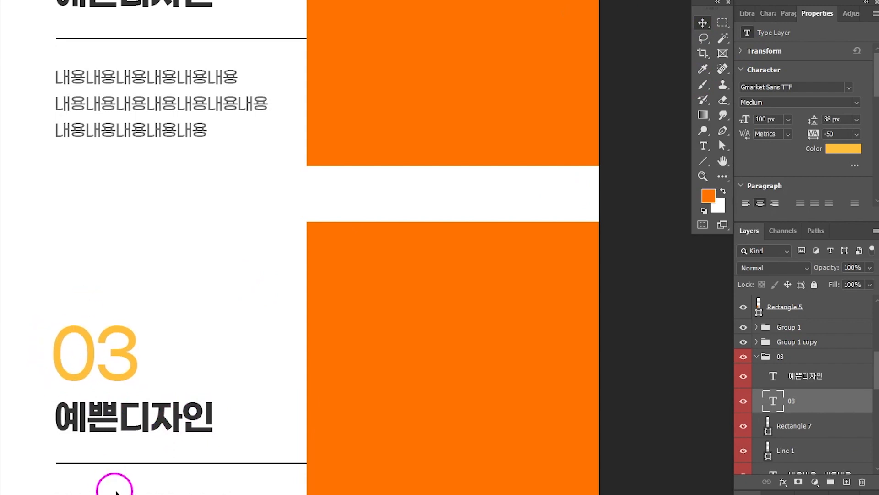
Move the "02" section's orange rectangle horizontally so it sits flush with the page's left edge
scroll(203, 337, down, 3)
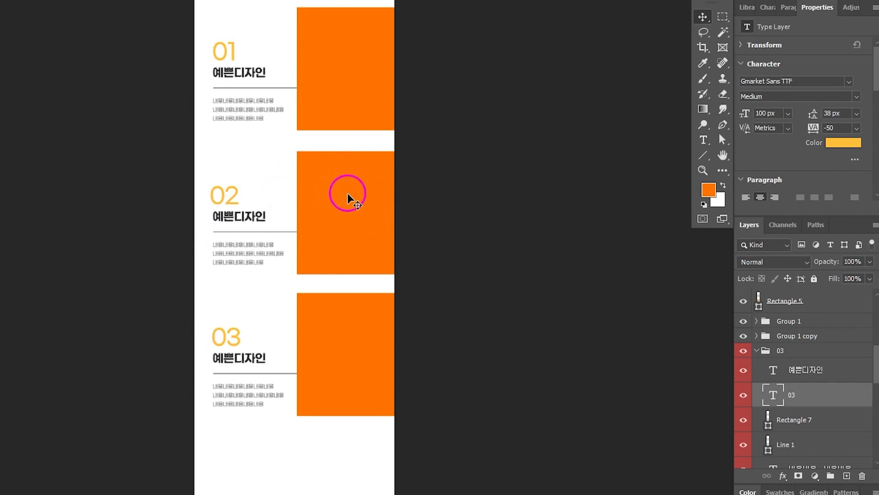
drag(376, 174, 277, 203)
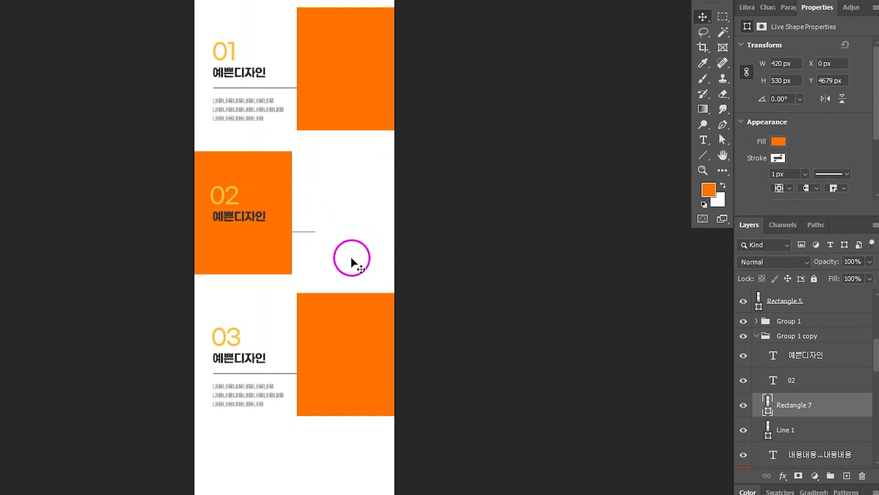
Shift the "02" section's number, heading, line and body text right beside the rectangle, and align their left edges
click(229, 194)
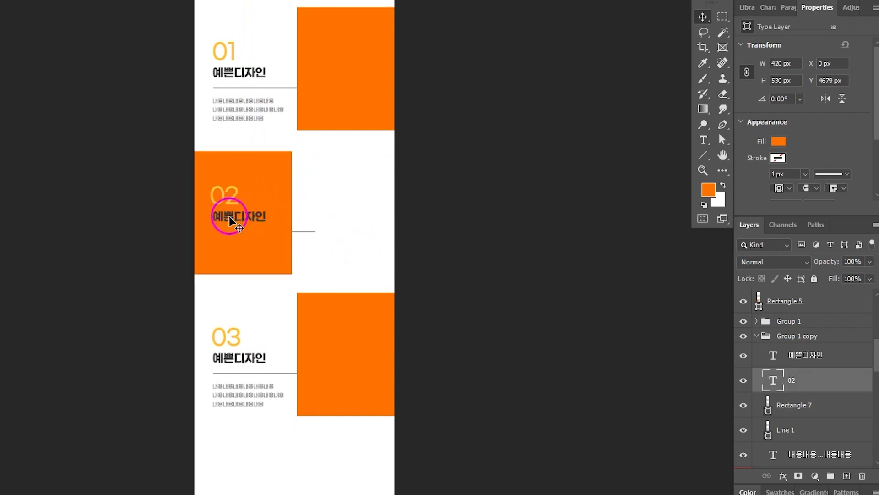
shift+click(230, 218)
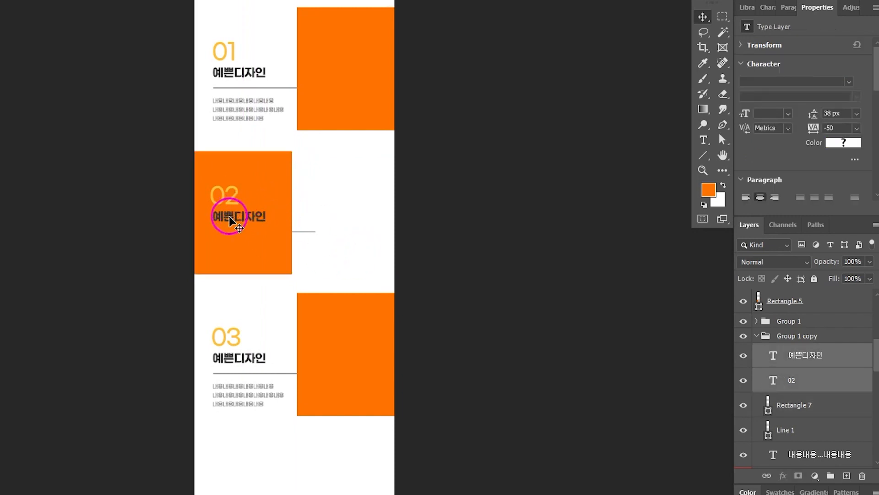
shift+click(311, 232)
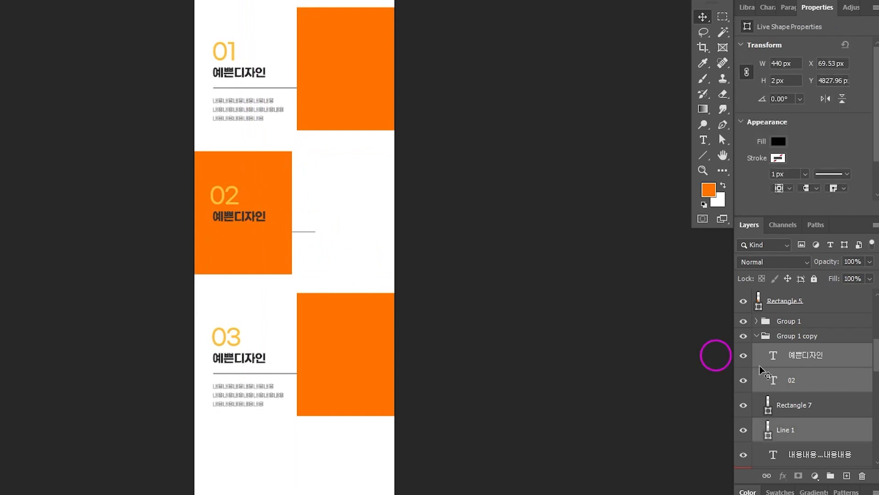
scroll(876, 358, down, 1)
scroll(876, 357, down, 2)
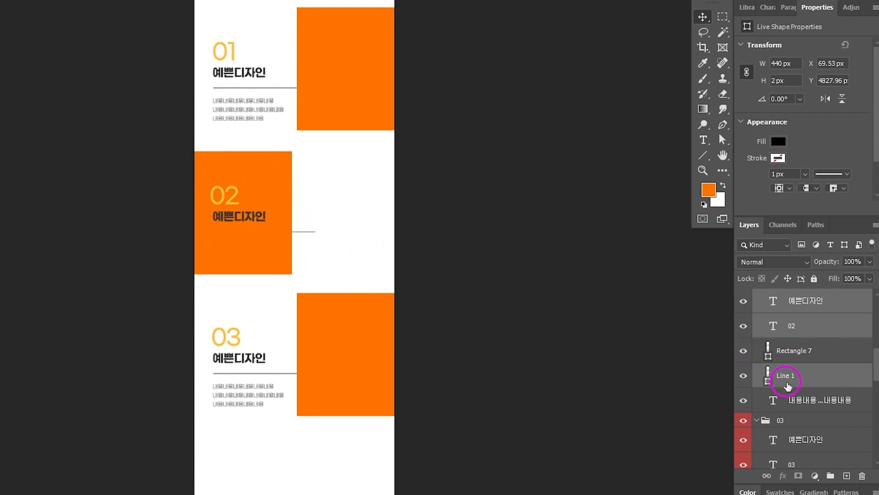
ctrl+click(820, 405)
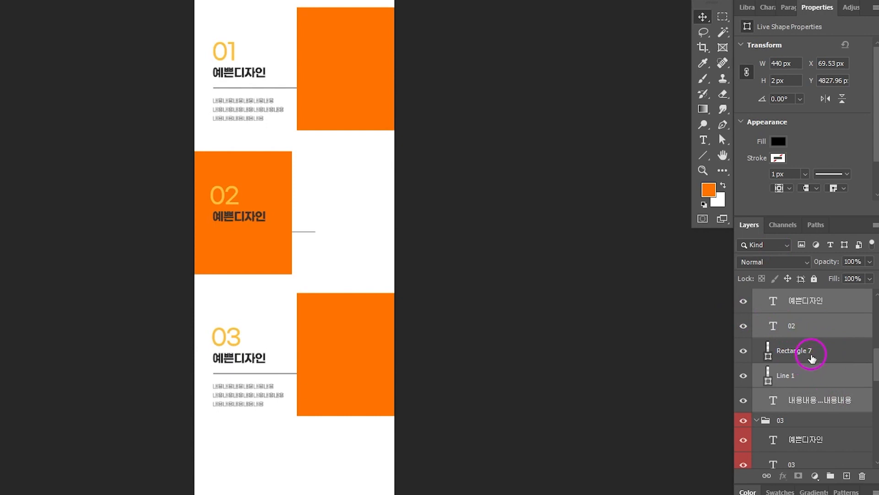
key(shift+Right)
key(shift+Right)
key(shift+Right)
key(shift+Right)
key(shift+Right)
key(shift+Right)
key(shift+Right)
key(shift+Right)
key(shift+Right)
key(shift+Right)
key(shift+Right)
key(shift+Right)
key(shift+Right)
key(shift+Right)
key(shift+Right)
key(shift+Right)
key(shift+Right)
key(shift+Right)
key(shift+Right)
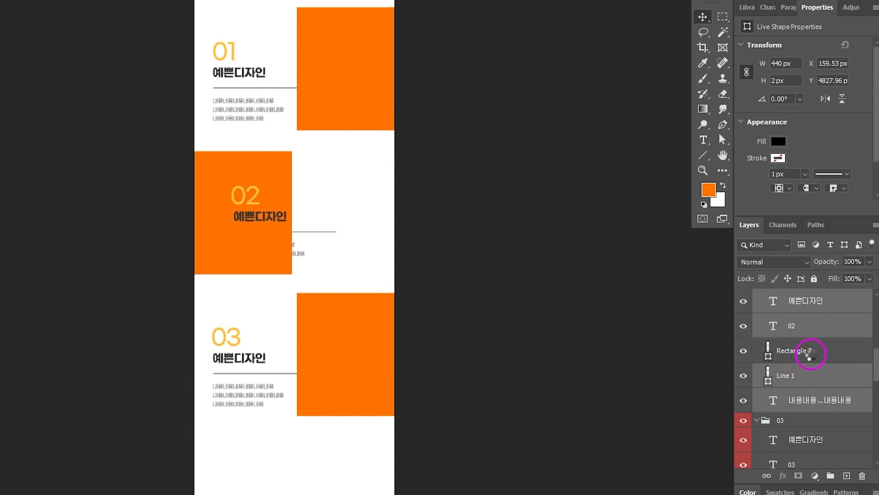
key(shift+Right)
key(shift+Right)
key(shift+Right)
key(shift+Right)
key(shift+Right)
key(shift+Right)
key(shift+Right)
key(shift+Right)
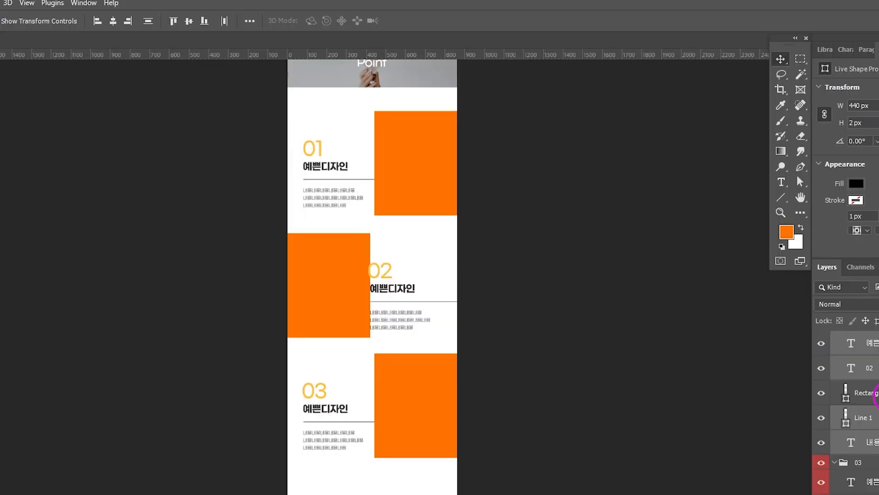
key(shift+Right)
key(shift+Right)
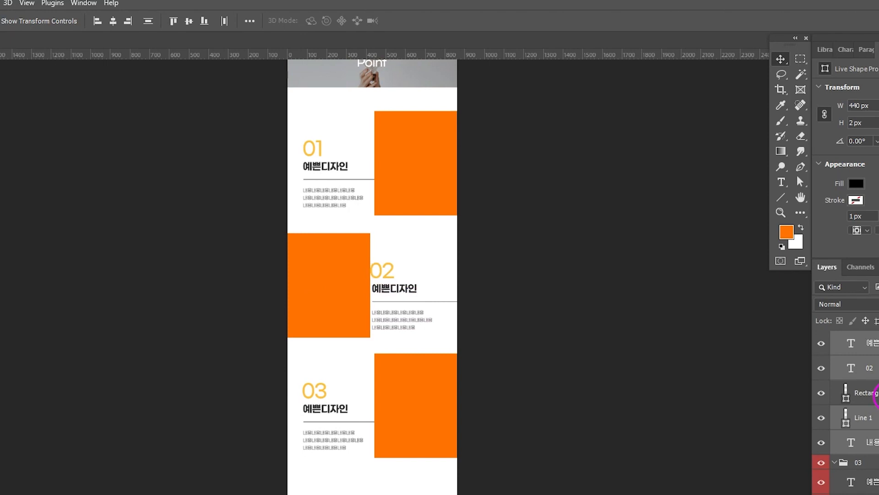
click(97, 21)
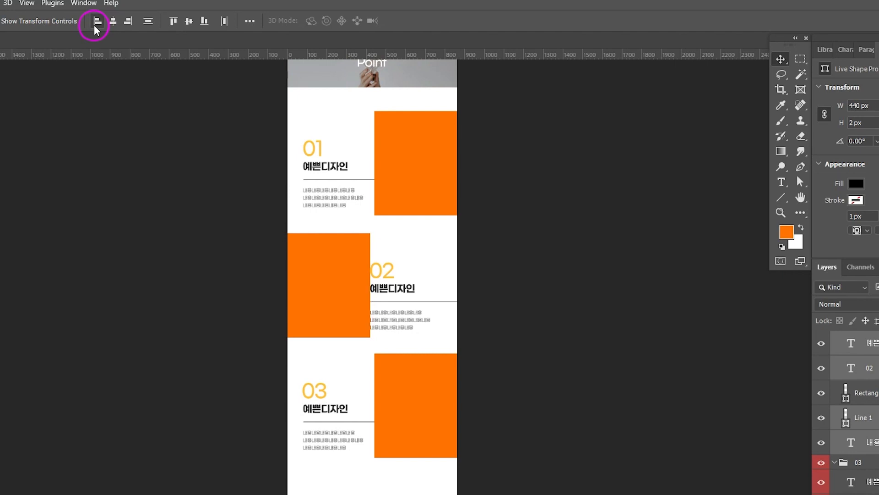
Nudge the "02" section's number, heading, line and body text about 42 px right, away from the orange rectangle
key(Right)
key(Right)
key(shift+Right)
key(shift+Right)
key(shift+Right)
key(shift+Right)
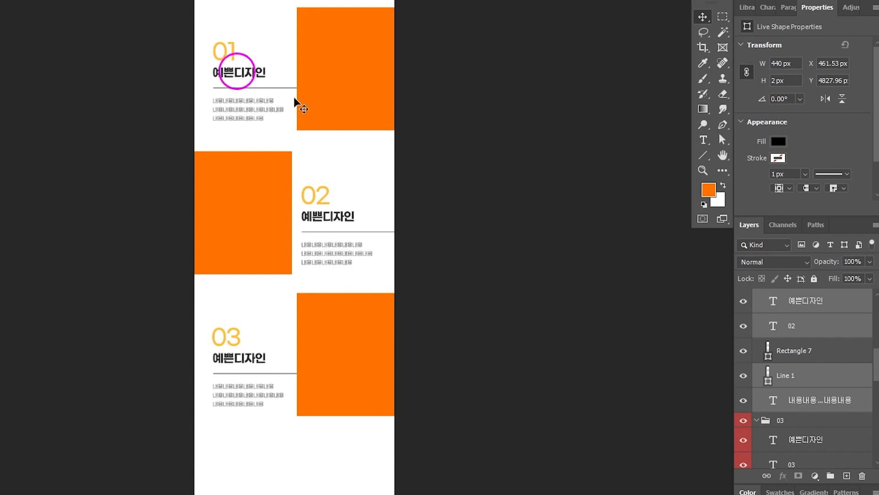
click(458, 180)
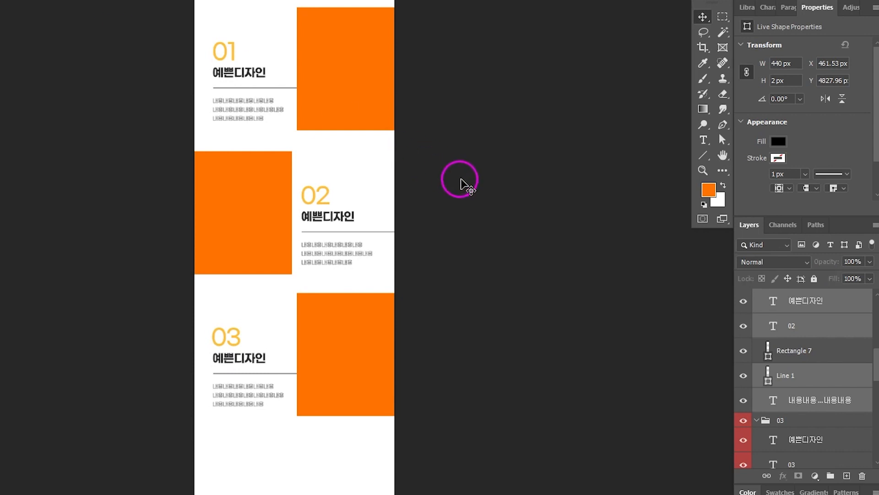
Place the yellow van beach photo over section 01's orange rectangle and clip it to that rectangle
click(337, 53)
click(231, 224)
click(326, 332)
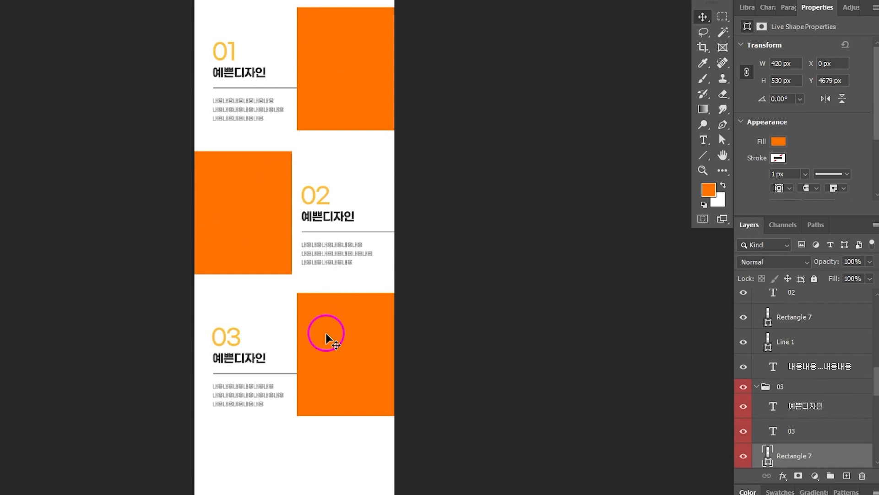
click(357, 69)
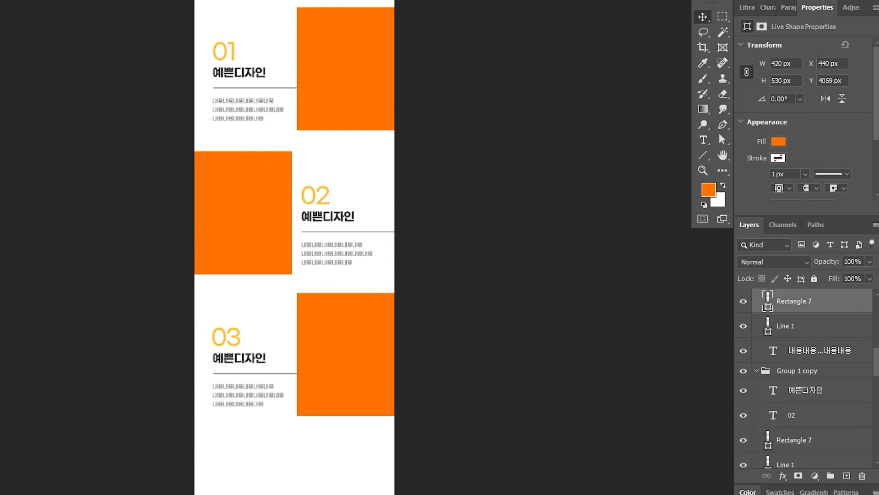
drag(1, 137, 339, 76)
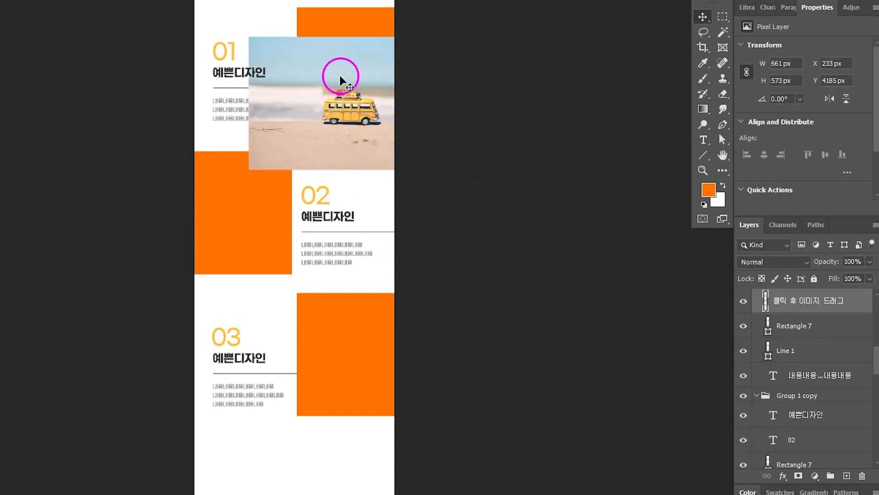
key(ctrl+alt+g)
Move the van photo about 163 px up and 15 px left within section 01's rectangle to centre the van
key(shift+Up)
key(shift+Up)
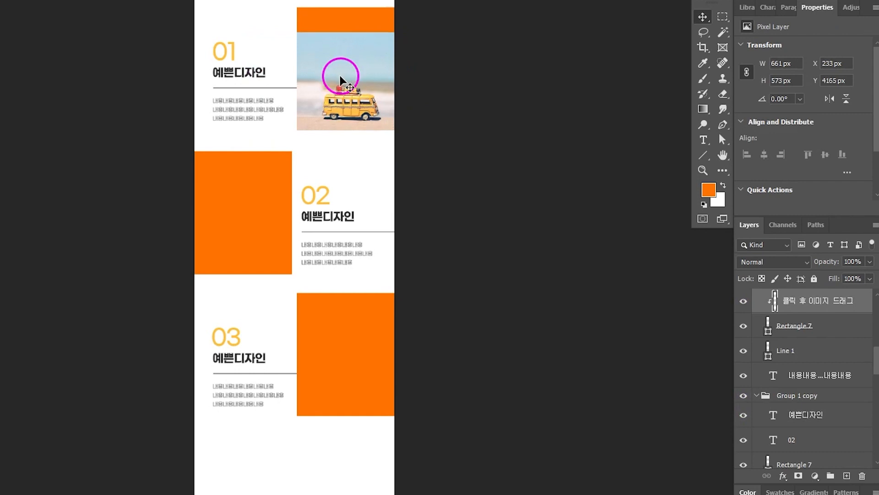
key(shift+Up)
key(shift+Up)
key(shift+Up)
key(shift+Up)
key(shift+Up)
key(shift+Up)
key(shift+Up)
key(shift+Up)
key(shift+Up)
key(shift+Up)
key(shift+Up)
key(shift+Up)
key(shift+Up)
key(shift+Up)
key(shift+Up)
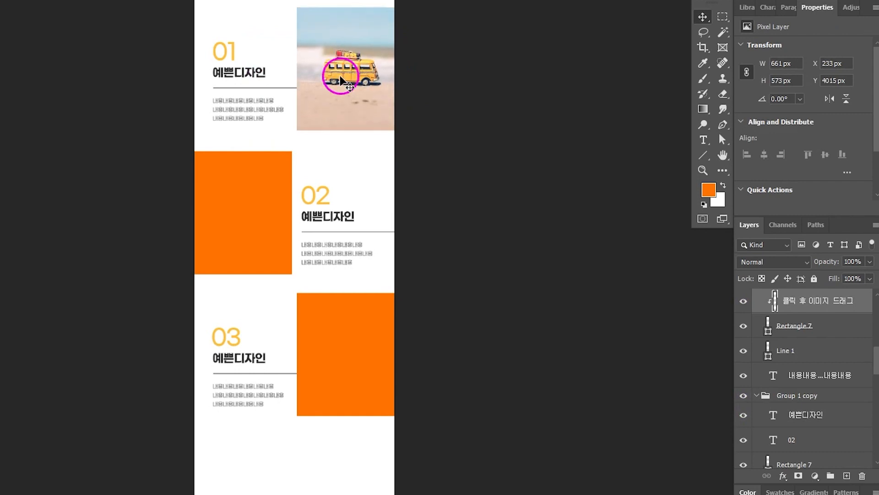
key(Down)
key(Down)
key(Down)
key(Down)
key(Down)
key(Down)
key(Down)
key(Left)
key(Left)
key(Left)
key(Left)
key(Left)
key(Left)
key(Left)
key(Left)
key(Left)
key(Left)
key(Left)
key(Left)
key(Left)
key(Left)
key(Left)
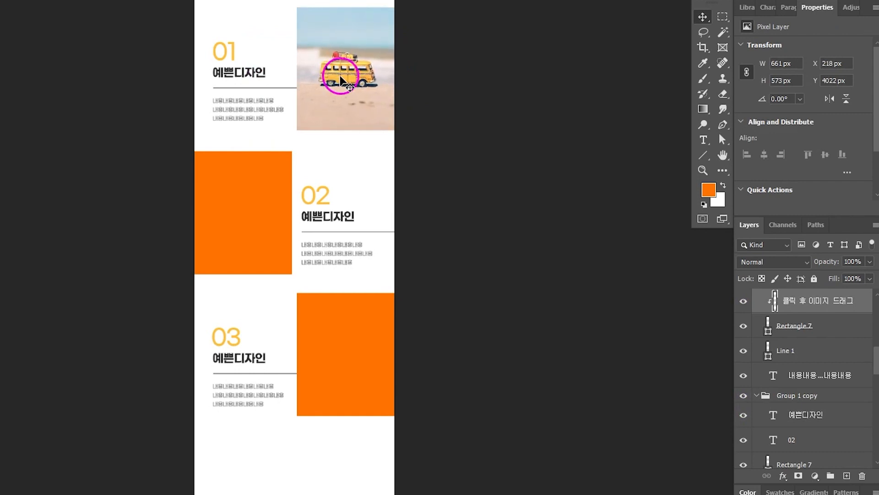
Place the stuffed sheep photo over section 02's orange rectangle and clip it to that rectangle
click(244, 209)
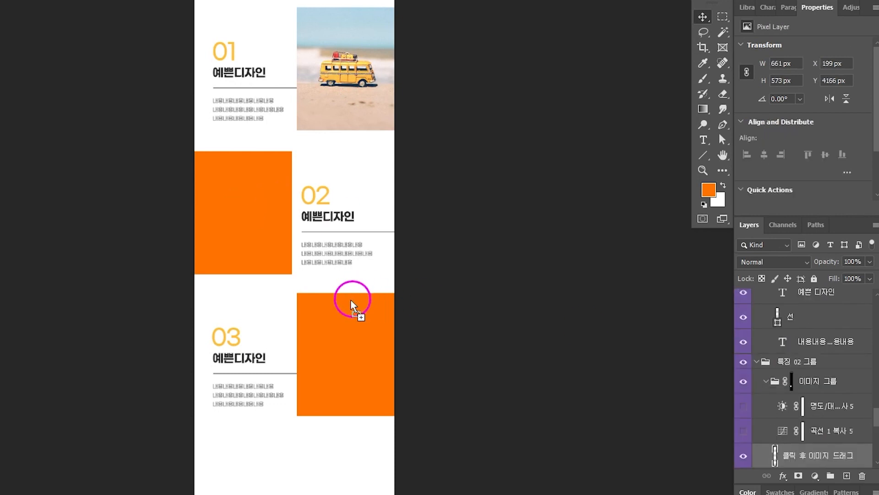
drag(351, 300, 251, 225)
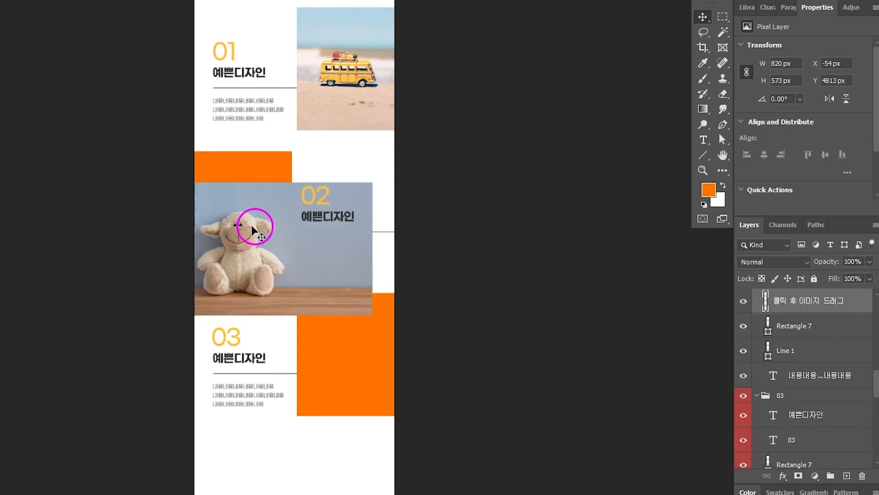
key(ctrl+alt+g)
Move the stuffed sheep photo about 172 px up and 10 px right to frame the toy within section 02's rectangle
key(shift+Up)
key(shift+Up)
key(shift+Up)
key(shift+Up)
key(shift+Up)
key(shift+Up)
key(shift+Up)
key(shift+Up)
key(shift+Up)
key(shift+Up)
key(shift+Up)
key(shift+Up)
key(shift+Up)
key(shift+Up)
key(shift+Up)
key(shift+Up)
key(shift+Up)
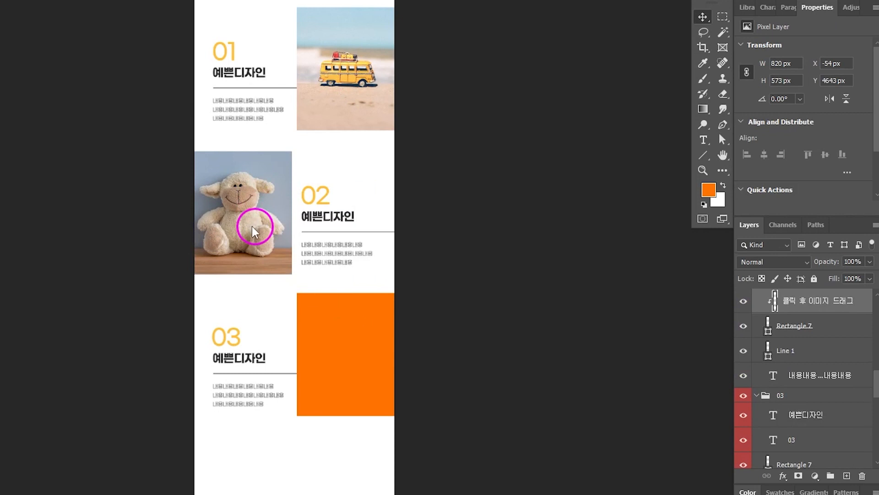
key(shift+Up)
key(shift+Right)
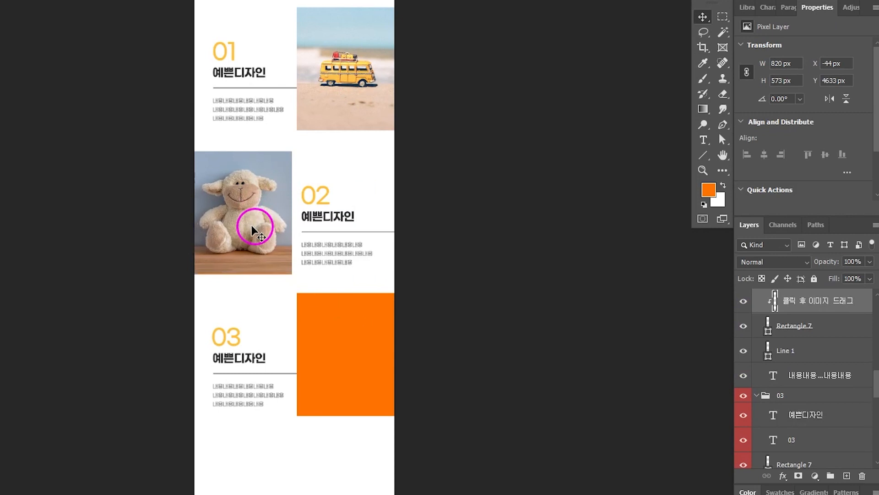
key(Down)
key(Down)
key(Down)
key(Down)
key(Down)
key(Down)
key(Down)
key(Down)
Place the photo with the desk lamp and record player over section 03's orange rectangle and clip it to that rectangle
click(362, 339)
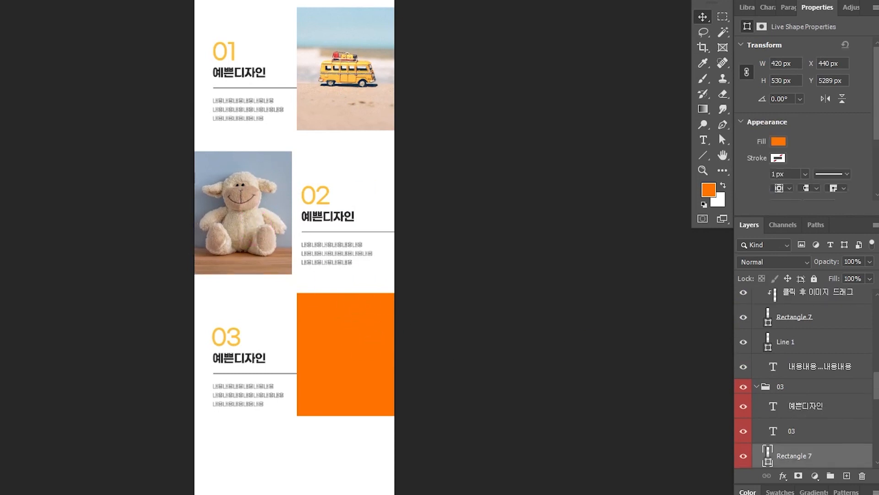
click(341, 281)
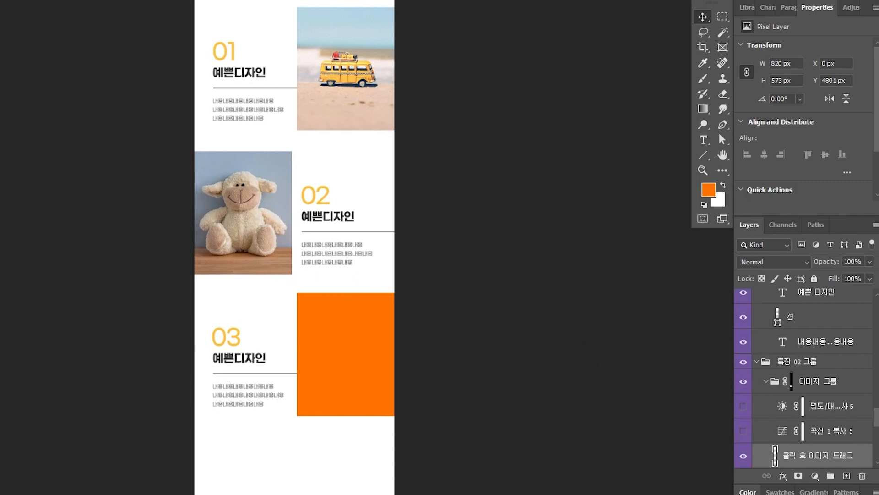
drag(612, 279, 344, 371)
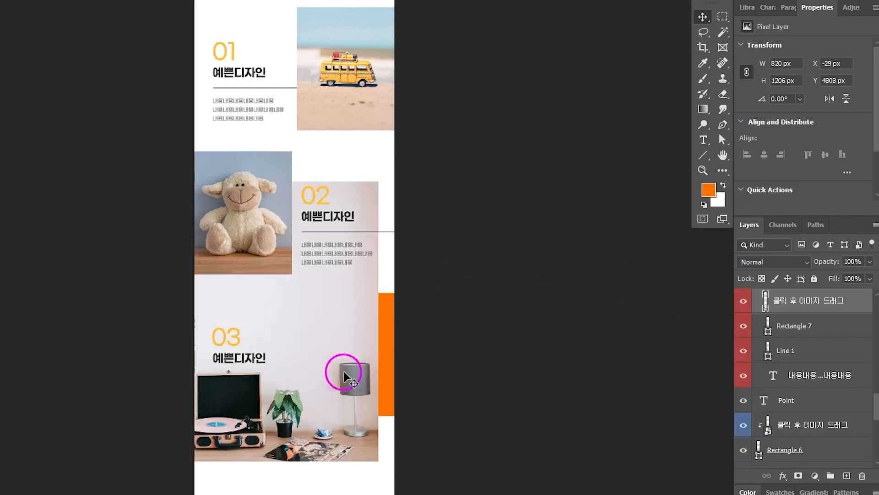
key(ctrl+alt+g)
Move the lamp photo about 80 px right and 140 px up within section 03's rectangle to frame the lamp, plant and cup
key(shift+Right)
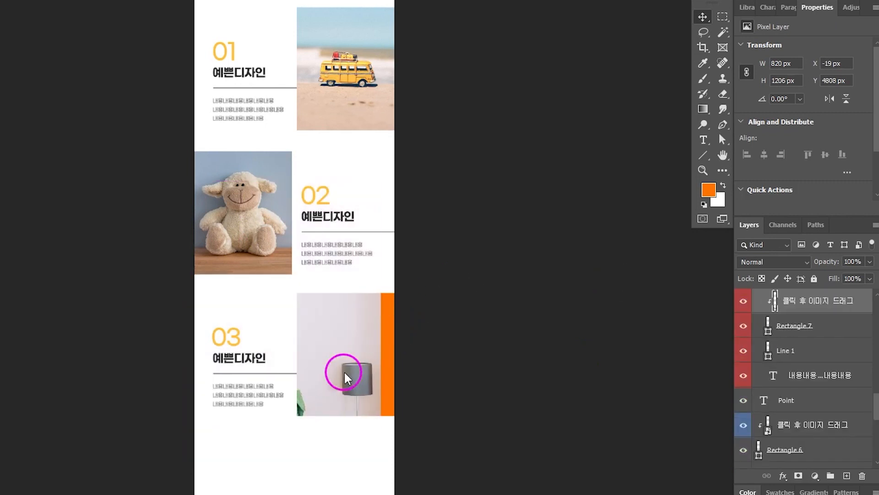
key(shift+Right)
key(shift+Right)
key(shift+Right)
key(shift+Right)
key(shift+Right)
key(shift+Right)
key(shift+Right)
key(shift+Right)
key(shift+Right)
key(shift+Right)
key(shift+Right)
key(shift+Up)
key(shift+Up)
key(shift+Up)
key(shift+Up)
key(shift+Up)
key(shift+Up)
key(shift+Up)
key(shift+Up)
key(shift+Up)
key(shift+Up)
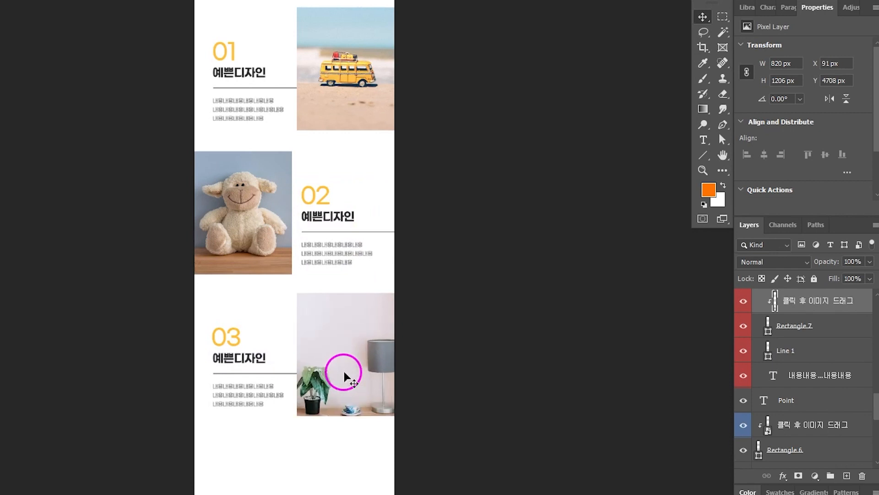
key(shift+Left)
key(shift+Left)
key(shift+Left)
key(shift+Up)
key(shift+Up)
key(shift+Up)
key(shift+Up)
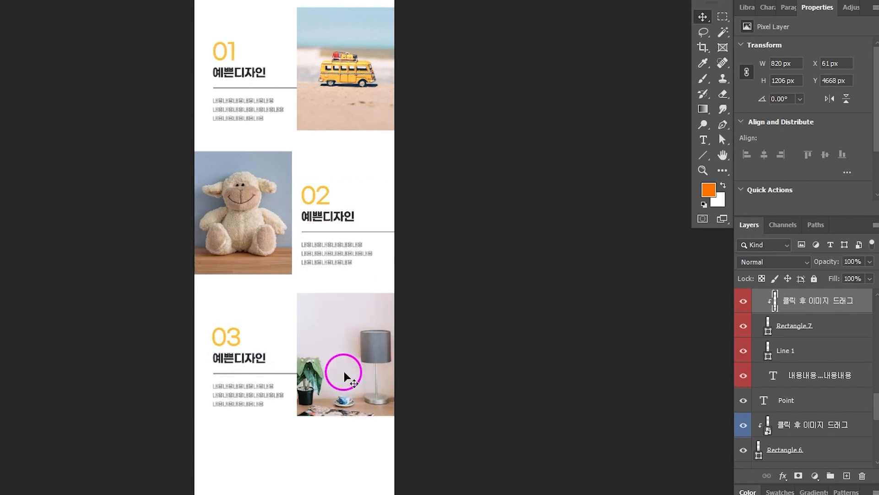
key(shift+Left)
key(shift+Up)
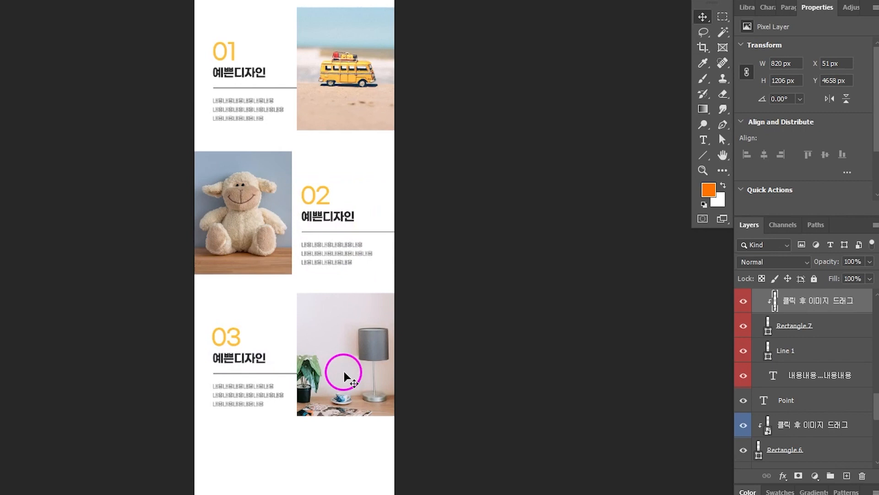
key(shift+Down)
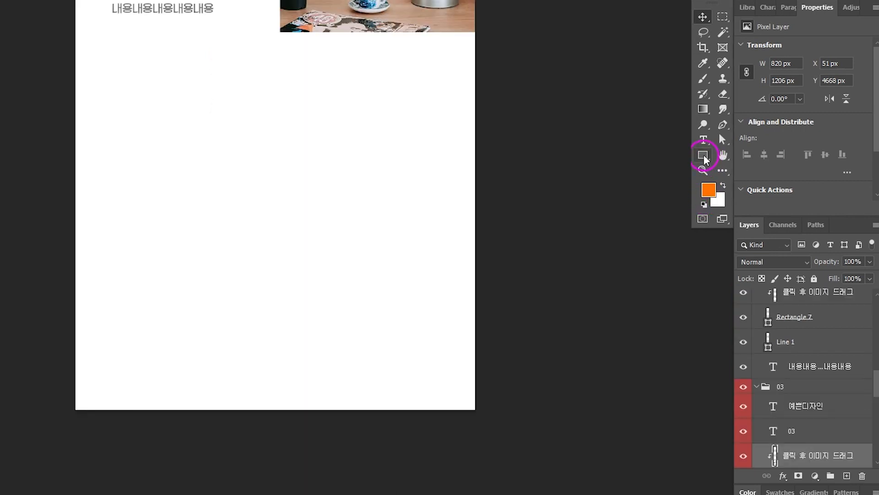
Draw a rectangle about 1110 by 795 px across the blank area below section 03, and bring its layer to the top of the stack
click(704, 156)
drag(534, 453, 18, 83)
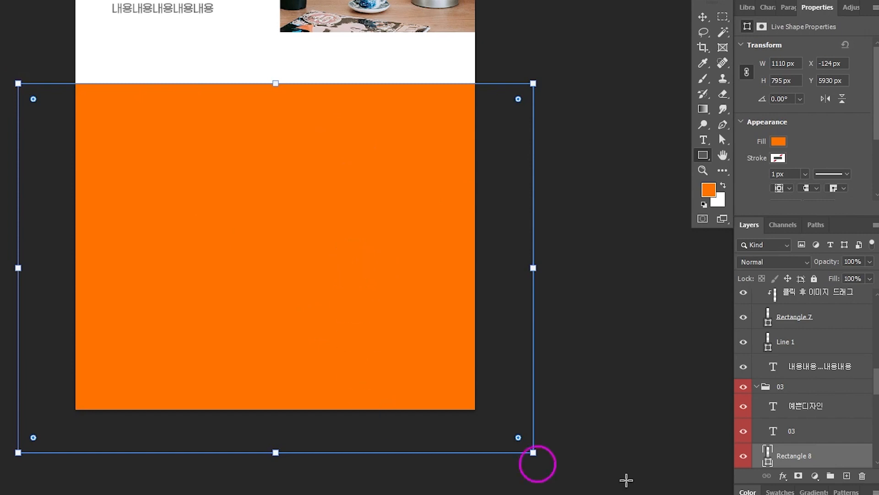
scroll(874, 387, down, 3)
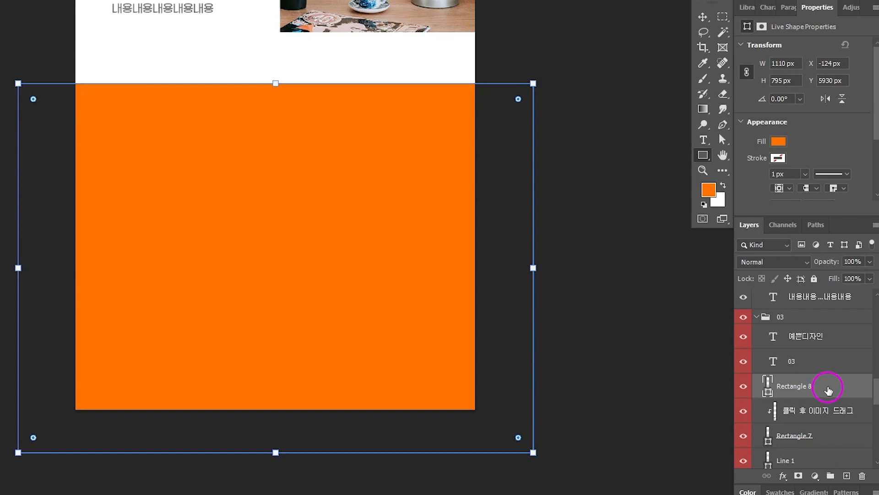
scroll(829, 390, down, 3)
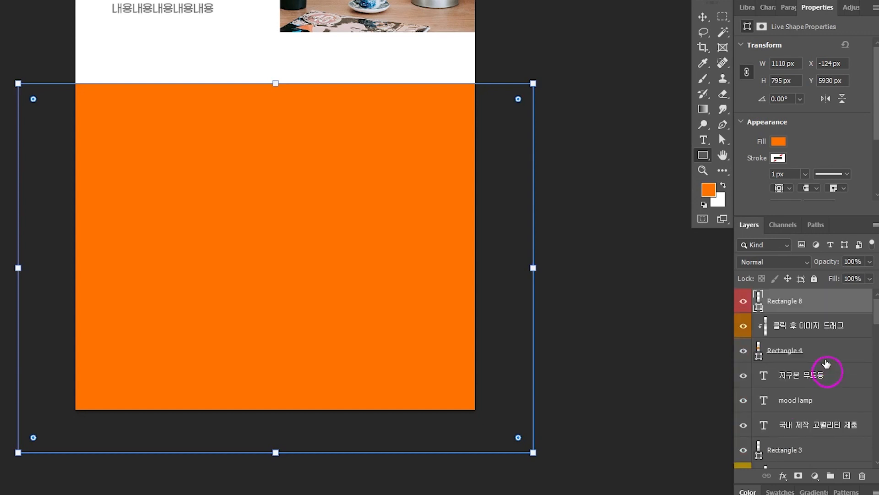
Change the new bottom rectangle's fill to a pale cream of about hue 38°, saturation 13% and brightness 100%
double_click(759, 305)
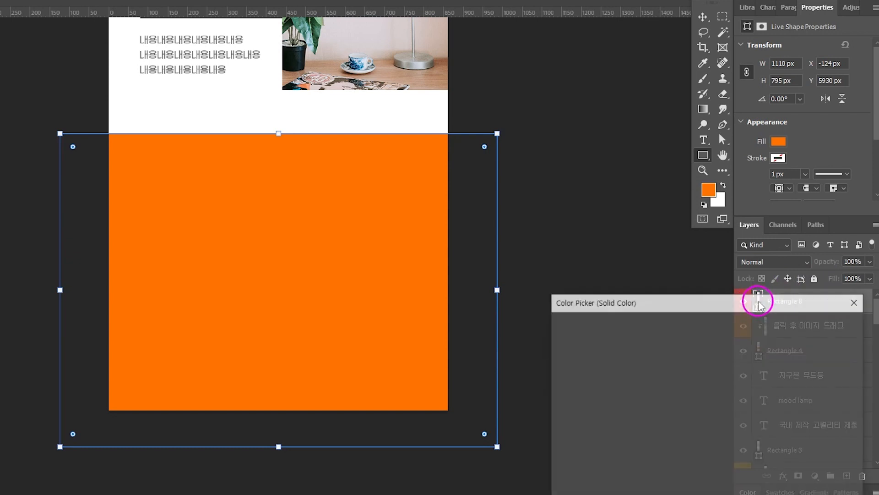
click(580, 326)
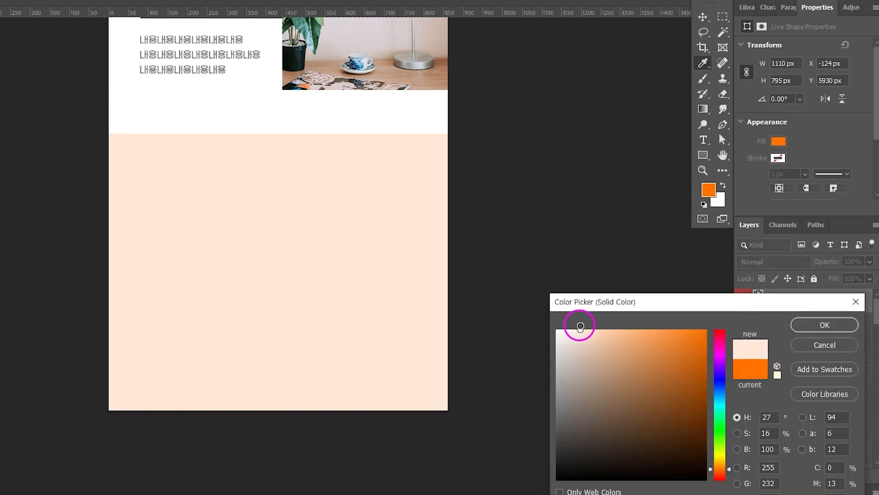
click(723, 464)
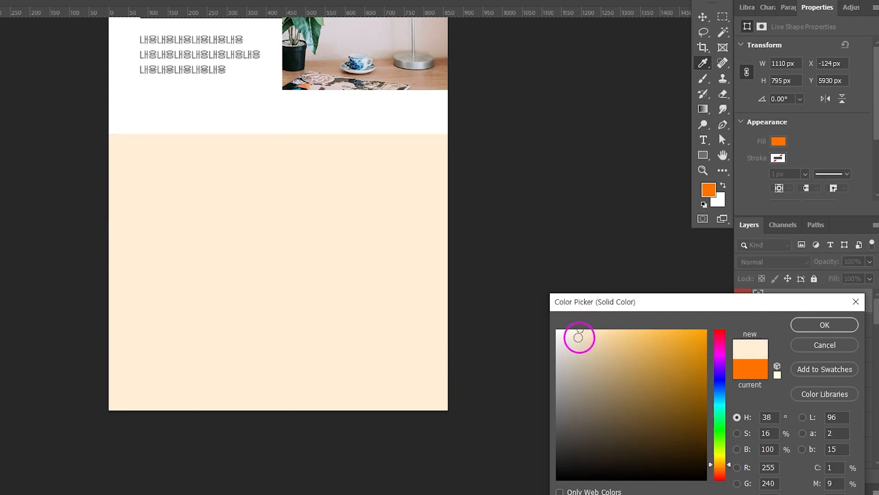
drag(579, 337, 578, 329)
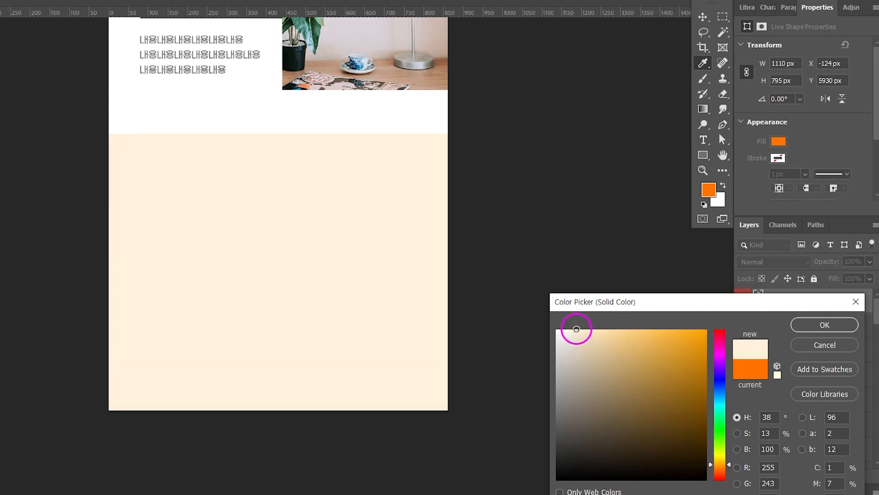
click(826, 325)
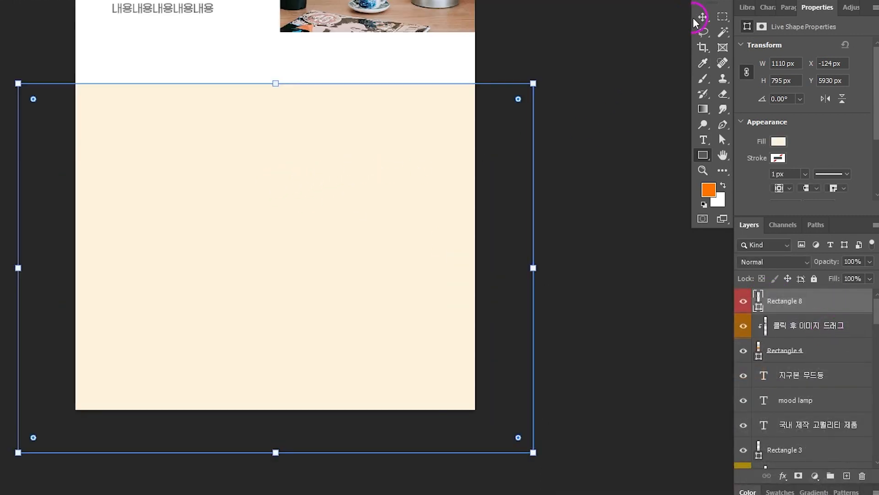
Snap the cream rectangle's upper edge to the bottom of section 03's photo, and shift it 150 px down from there
click(695, 20)
drag(388, 162, 395, 112)
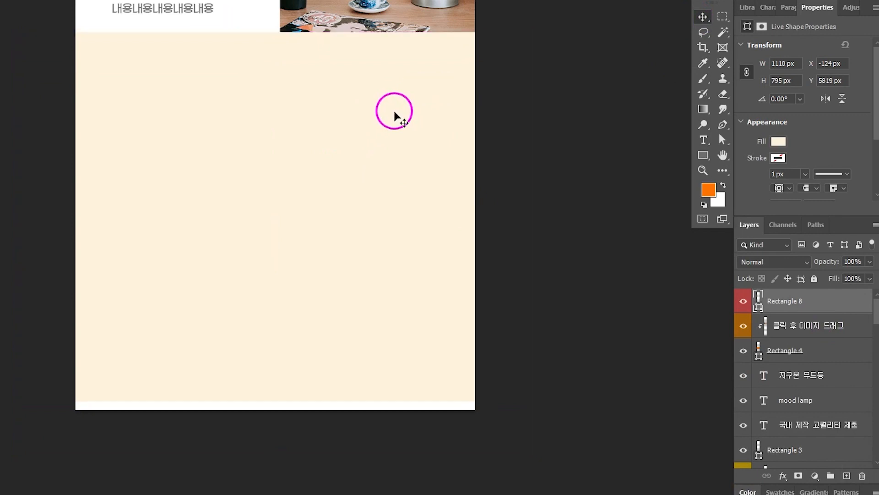
key(shift+Down)
key(shift+Down)
key(shift+Down)
key(shift+Down)
key(shift+Down)
key(shift+Down)
key(shift+Down)
key(shift+Down)
key(shift+Down)
key(shift+Down)
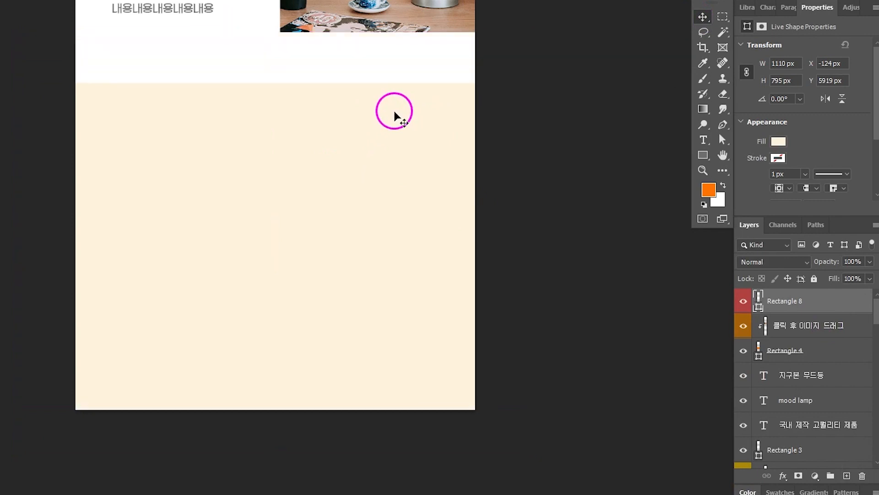
key(shift+Down)
key(shift+Down)
key(shift+Down)
key(shift+Down)
key(shift+Down)
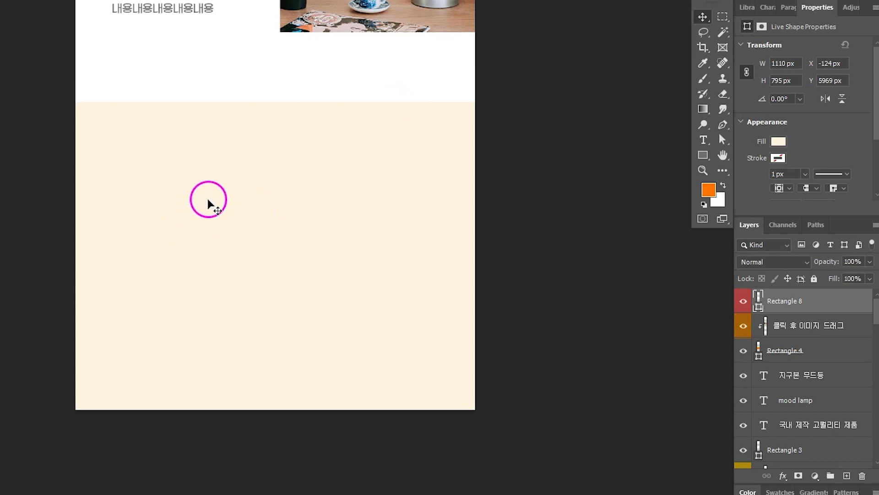
Add the text "제품정보" on the cream background in the upper part of the rectangle
click(704, 139)
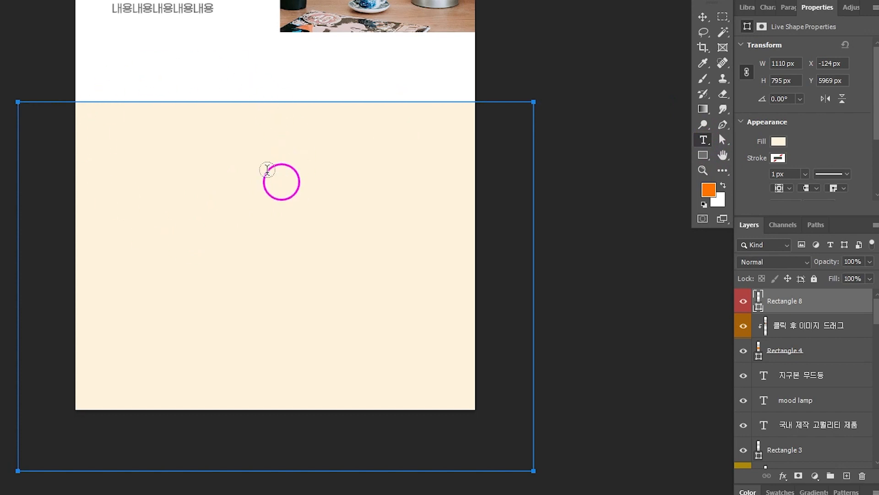
click(200, 210)
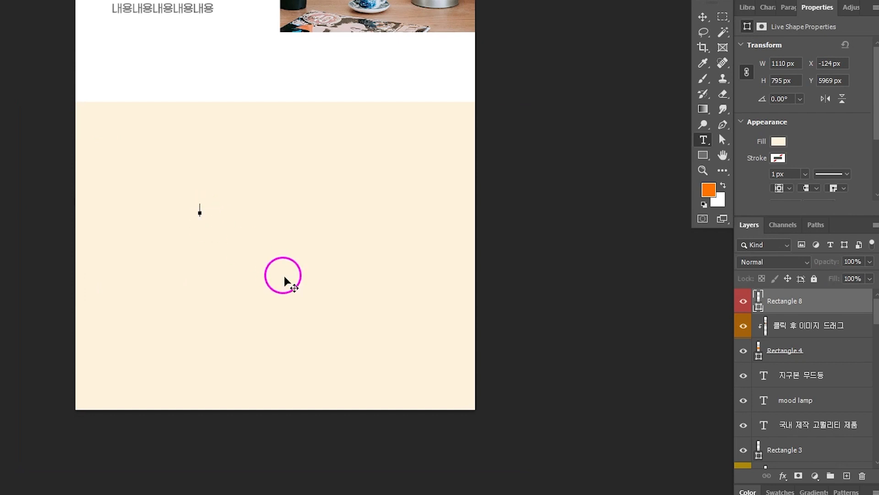
text(제품ㅈ)
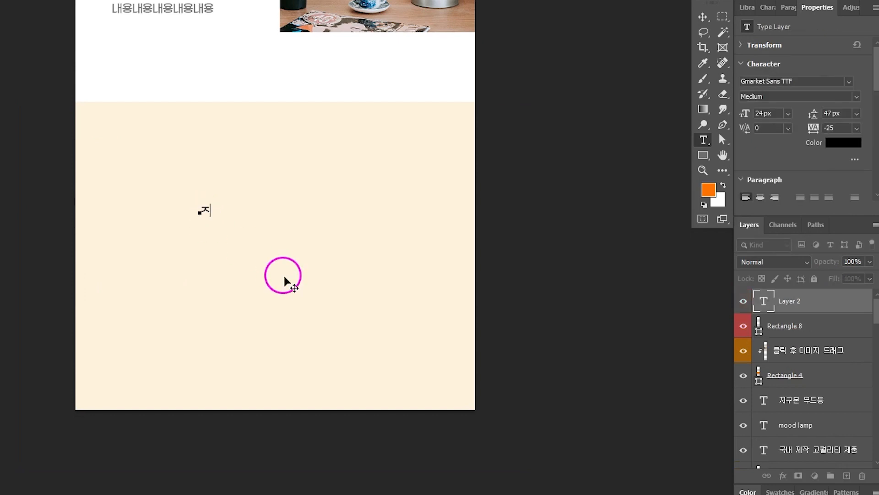
text(정보)
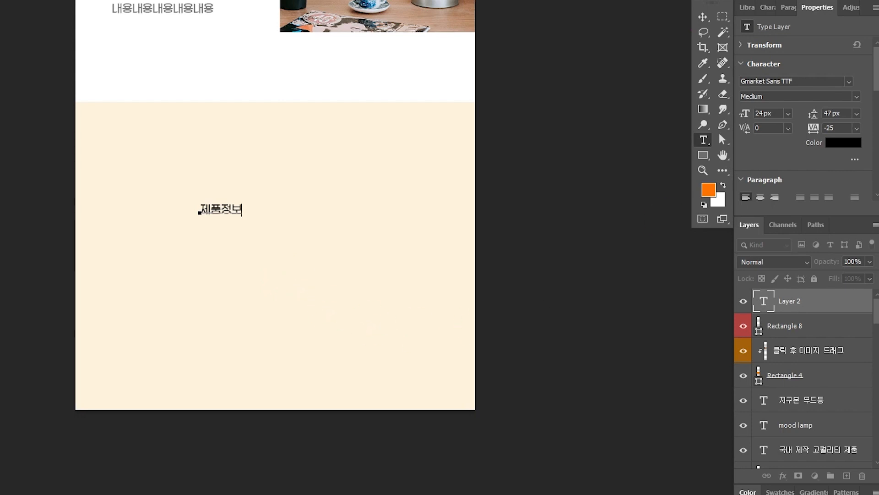
Set the "제품정보" heading's font size to 30 px and its font style to Bold
click(704, 17)
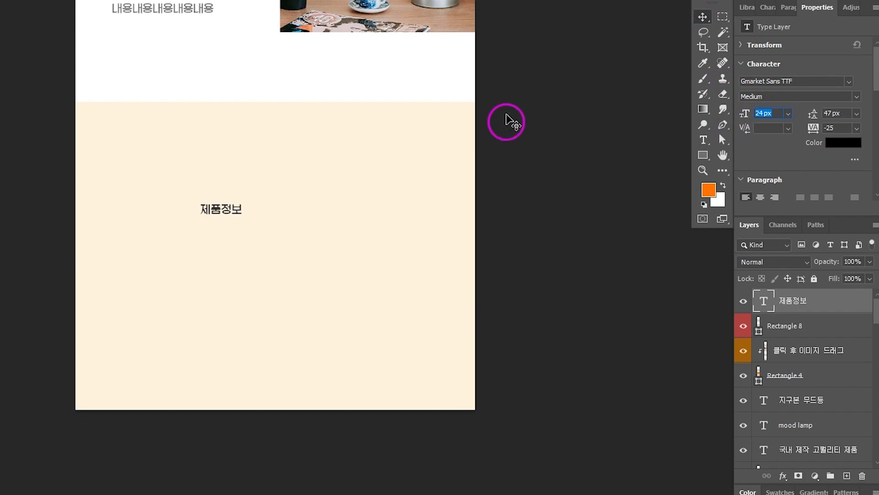
text(40)
key(Return)
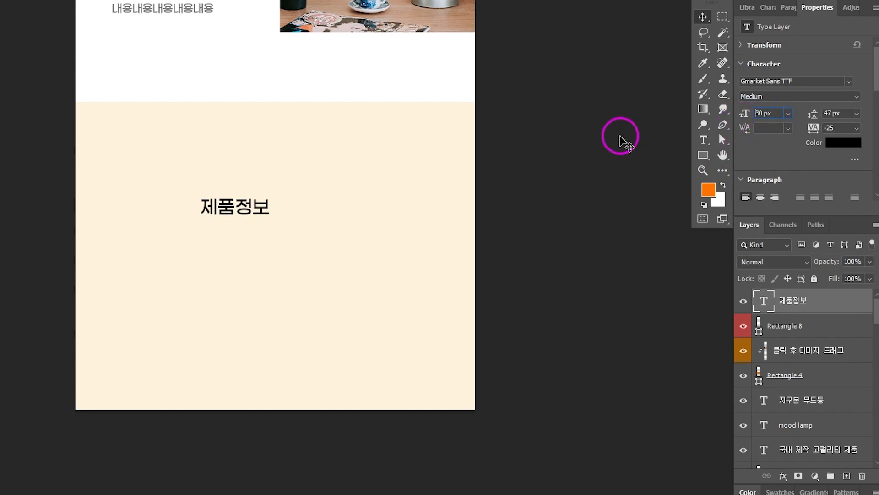
key(Return)
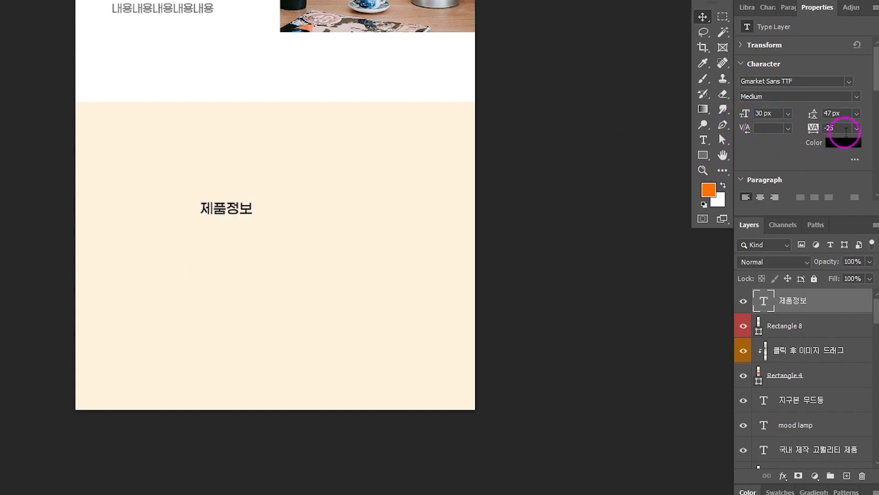
click(858, 98)
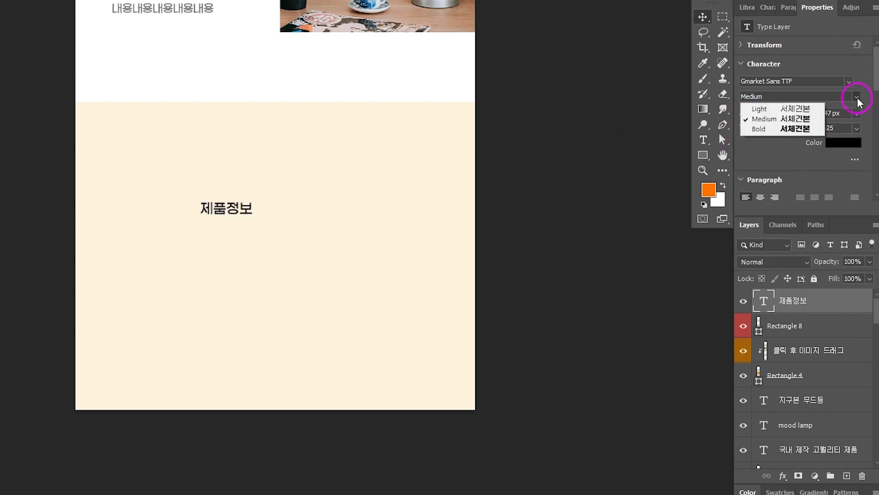
click(773, 129)
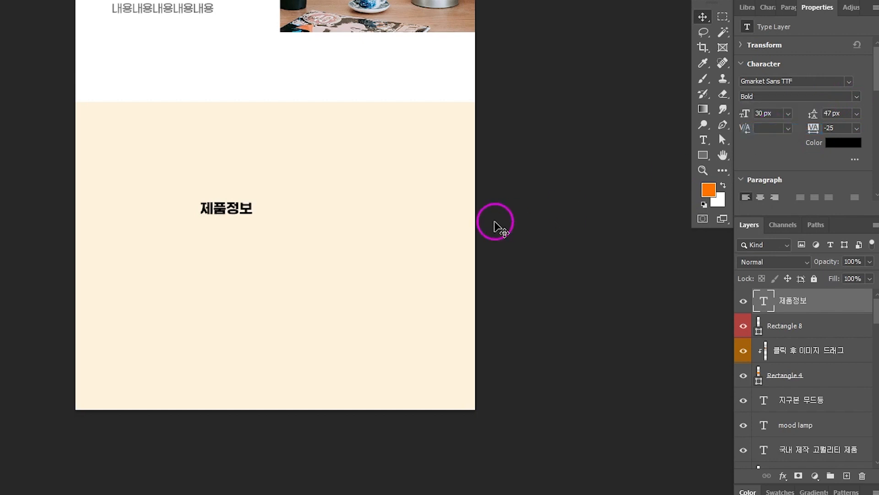
Line up the heading with a new vertical guide at the body text's left edge, 100 px below the cream rectangle's upper edge
drag(238, 208, 115, 164)
drag(10, 60, 128, 158)
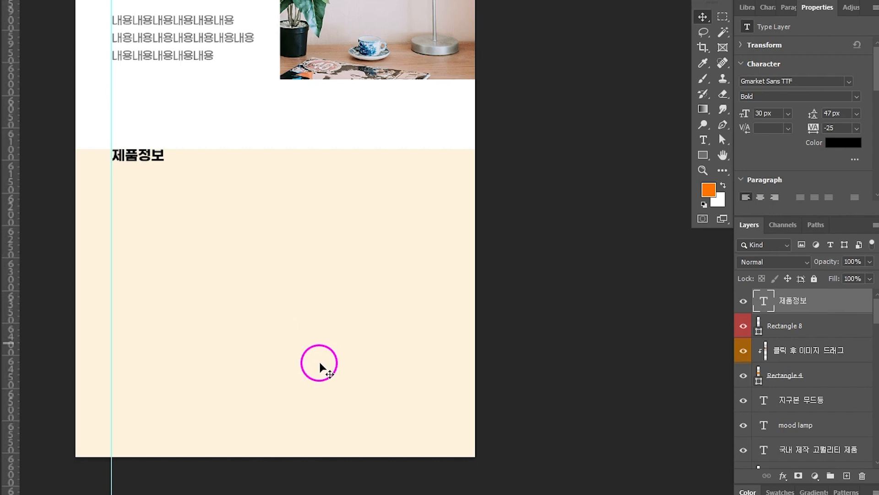
key(shift+Down)
key(shift+Down)
key(shift+Down)
key(shift+Down)
key(shift+Down)
key(shift+Down)
key(shift+Down)
key(shift+Down)
key(shift+Down)
key(shift+Down)
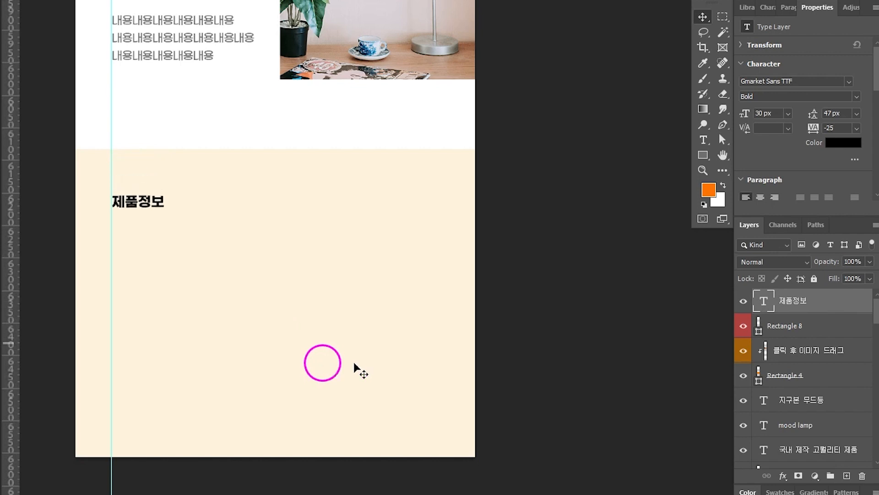
Measure the left margin with a marquee selection, move it to the page's right edge, and place a vertical guide at its inner side
click(723, 17)
drag(69, 47, 109, 125)
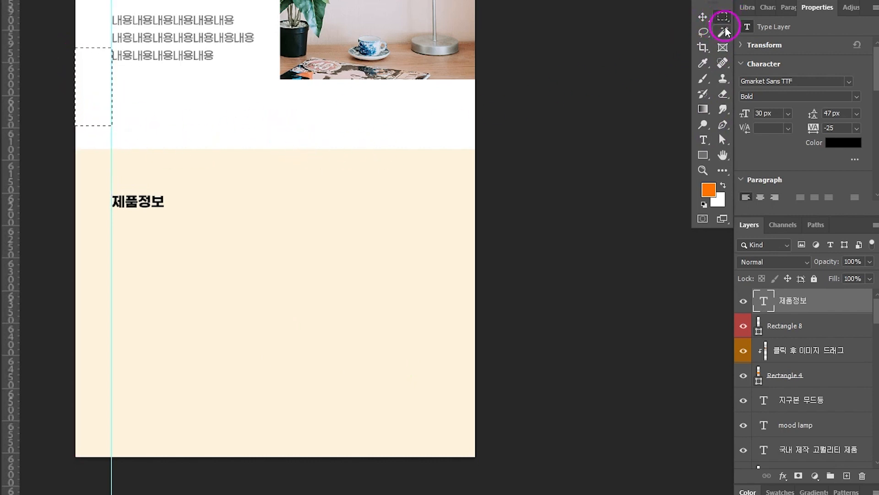
click(59, 27)
mouse_move(61, 26)
mouse_down()
mouse_move(113, 91)
mouse_move(330, 124)
mouse_move(461, 112)
mouse_up()
drag(16, 240, 442, 243)
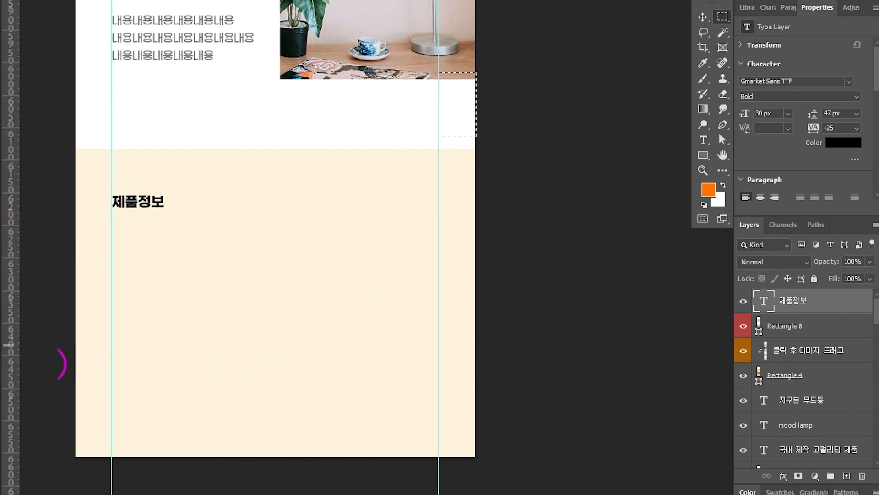
click(664, 321)
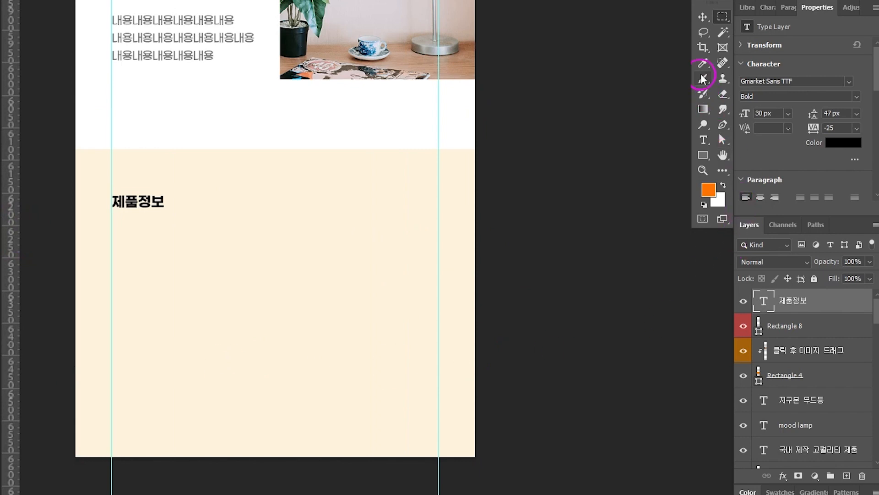
Draw a rectangle about 705 by 79 px below the heading, spanning the width between the two vertical guides
click(704, 156)
click(707, 188)
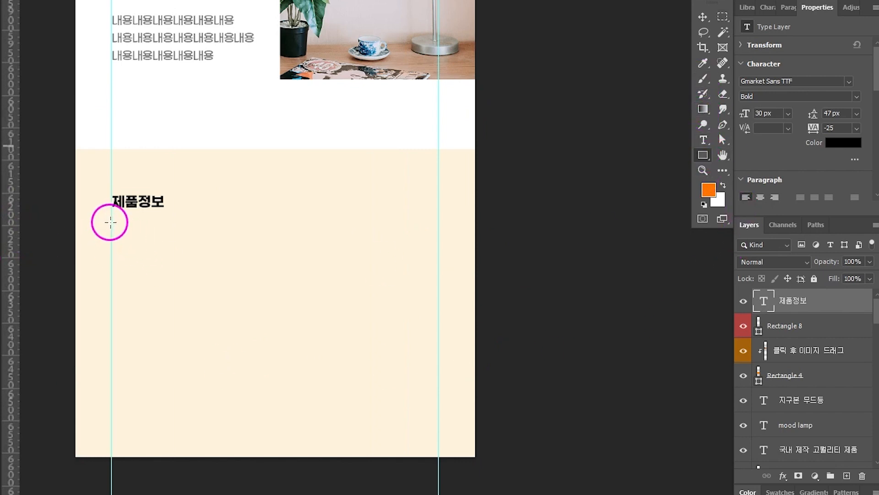
drag(110, 221, 237, 288)
key(Escape)
scroll(112, 173, down, 2)
drag(111, 174, 436, 206)
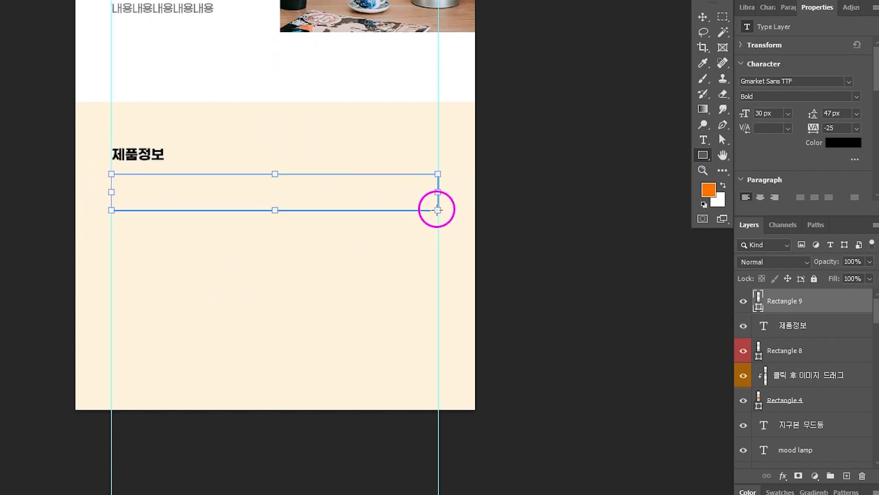
Change the new rectangle's fill color to white
click(758, 307)
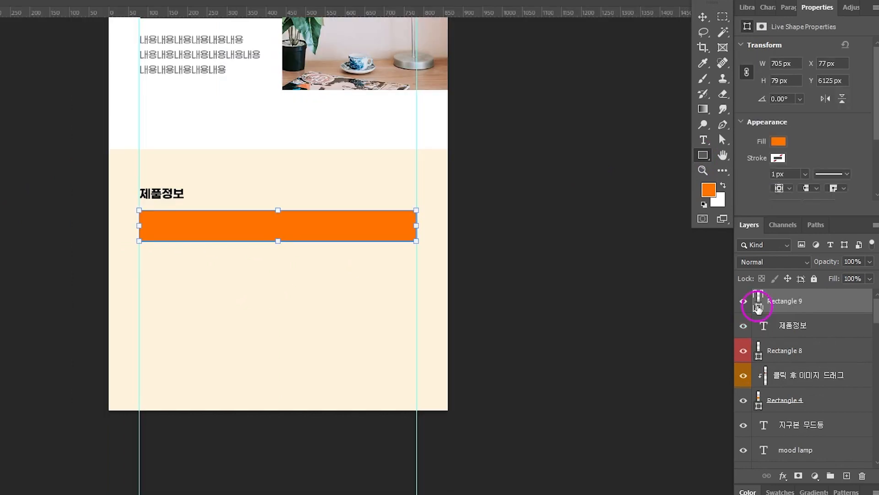
double_click(758, 307)
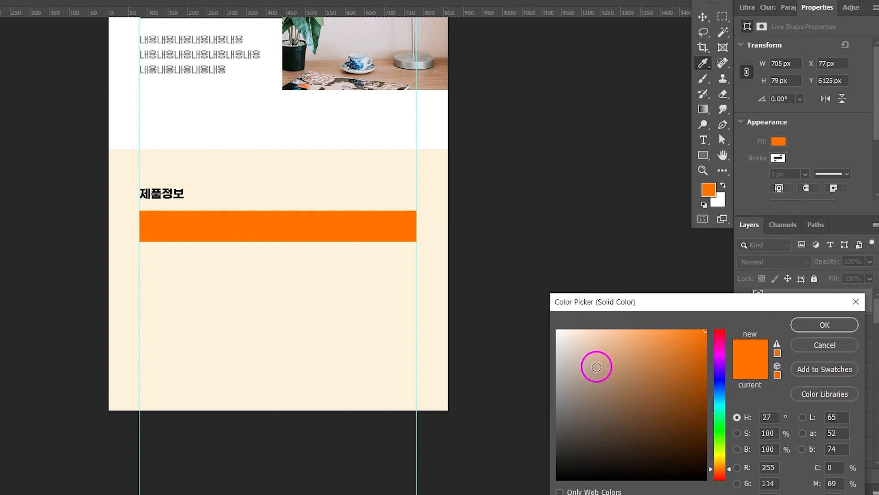
drag(595, 365, 501, 292)
click(821, 330)
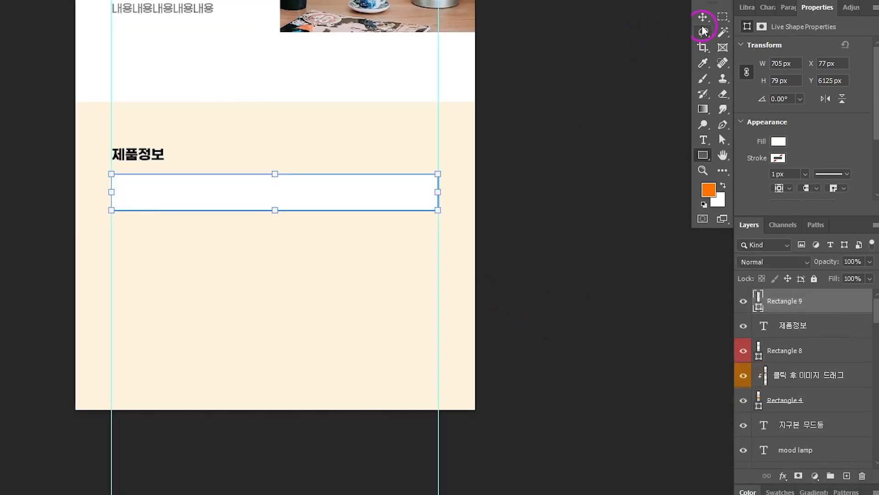
Snap the white bar to the bottom of the "제품정보" heading, and shift it 30 px down from there
click(704, 20)
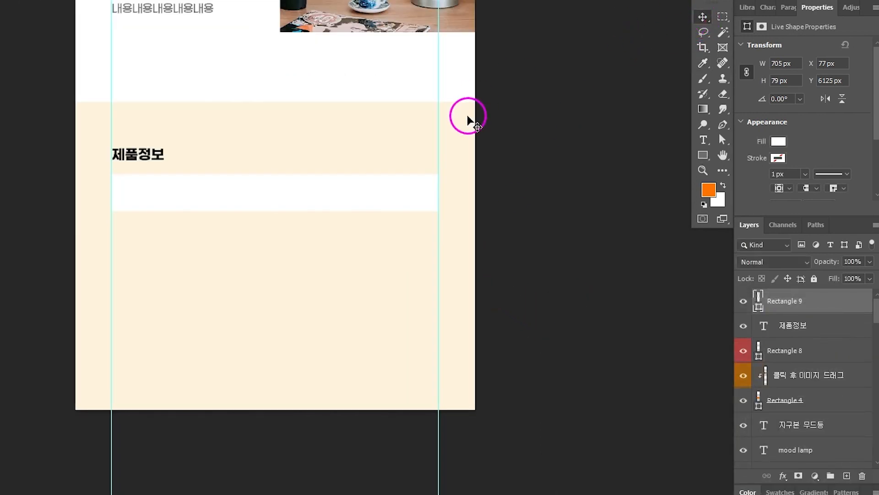
key(ctrl+plus)
scroll(467, 120, left, 2)
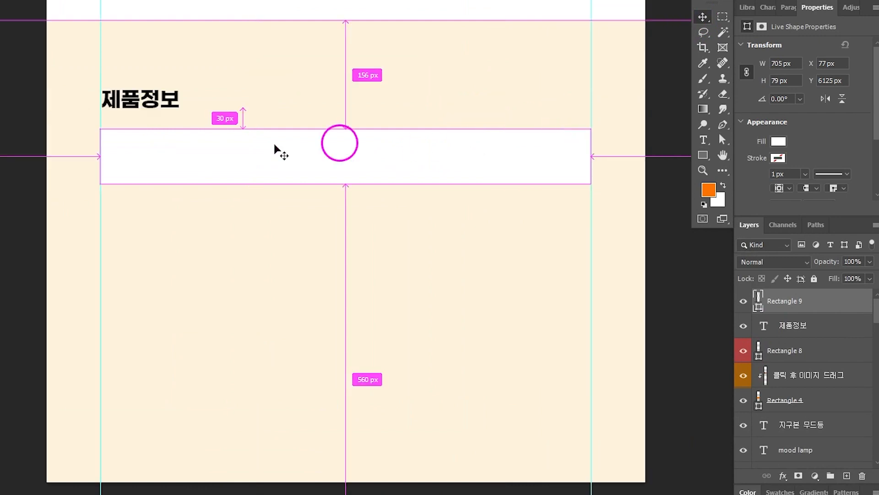
drag(210, 158, 211, 143)
key(shift+Down)
key(shift+Down)
key(shift+Down)
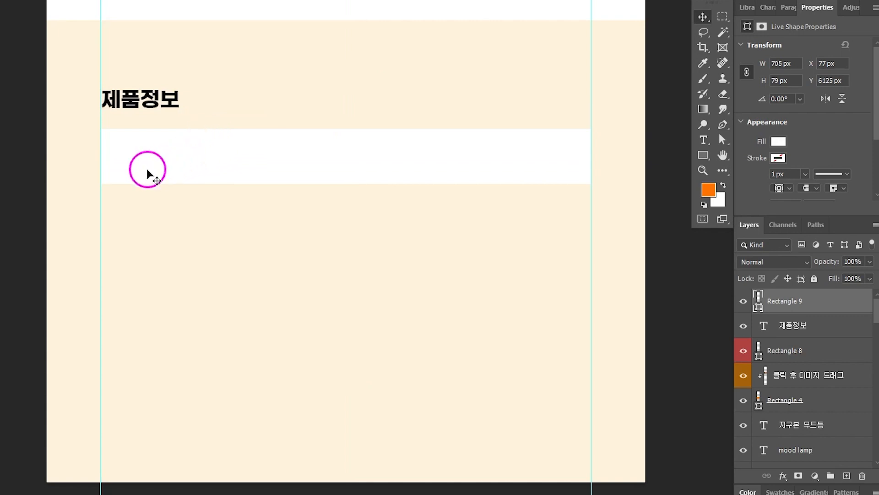
Add the text "중량" on the cream background below the white bar
click(696, 141)
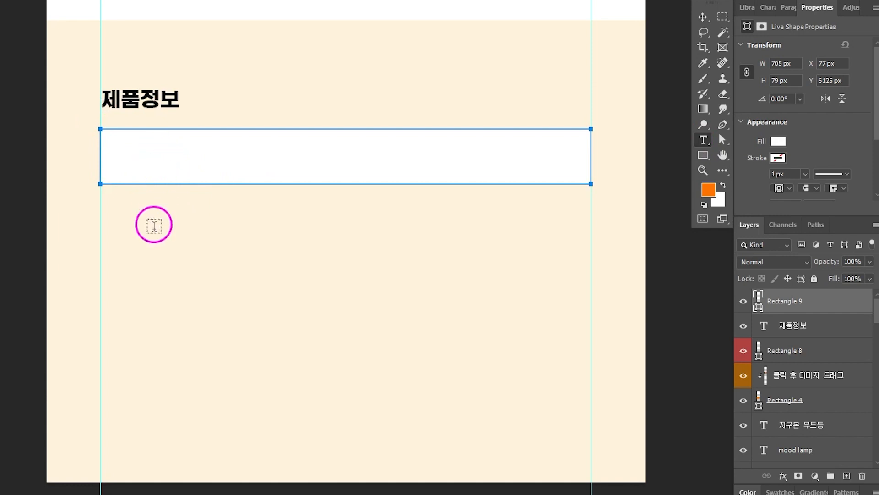
click(153, 263)
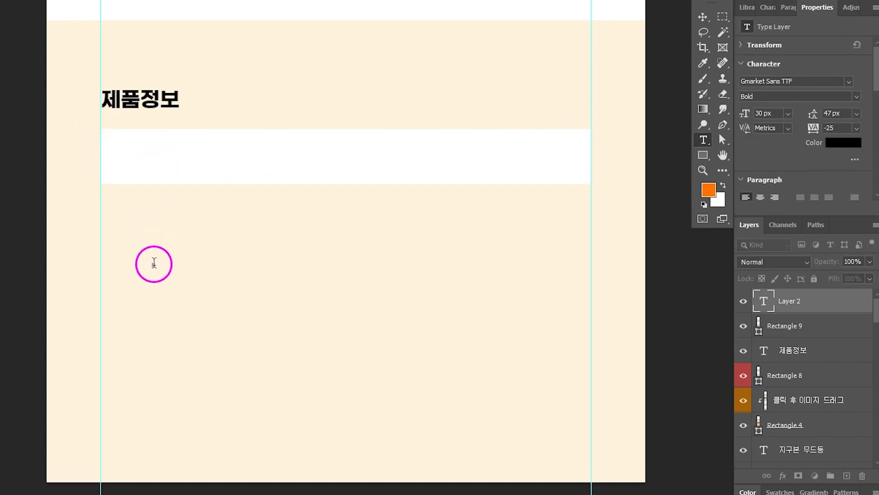
text(중량)
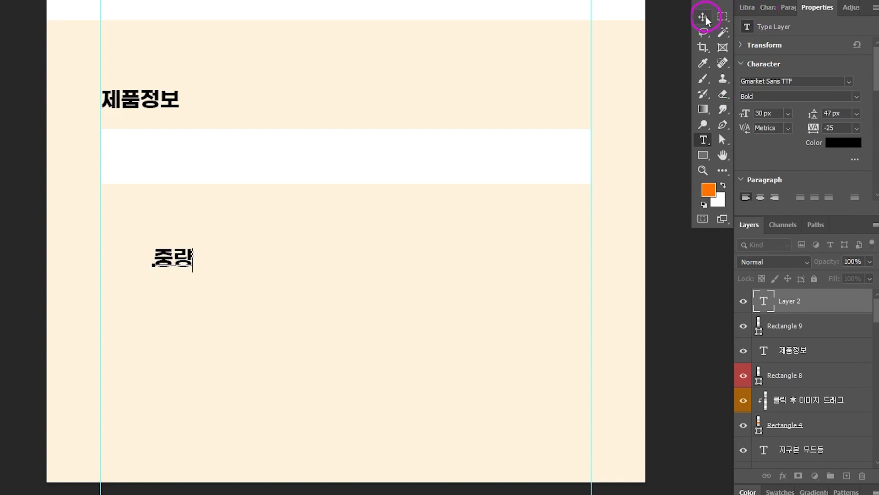
click(704, 17)
Set the "중량" text's font size to 24 px and its font style to Medium
click(765, 113)
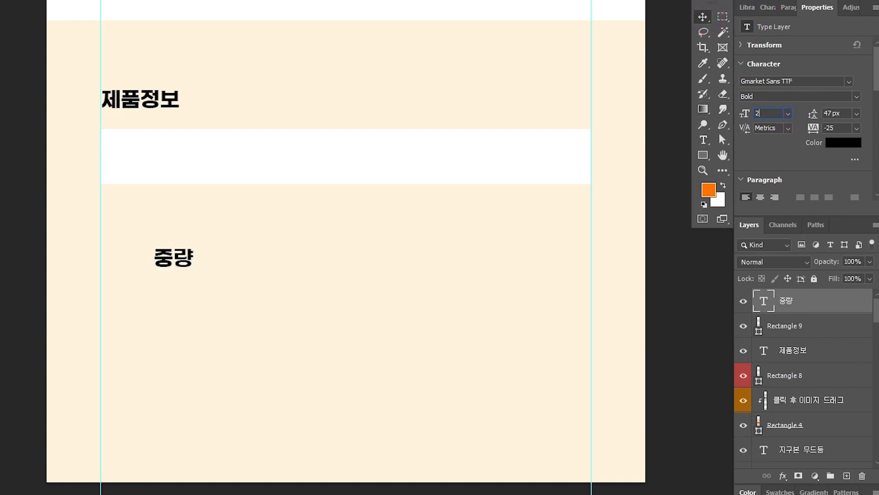
text(24)
key(Return)
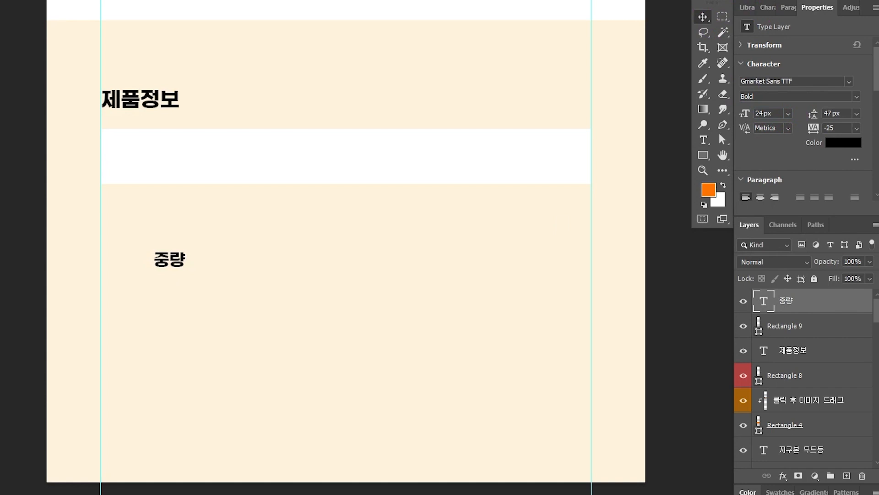
click(857, 97)
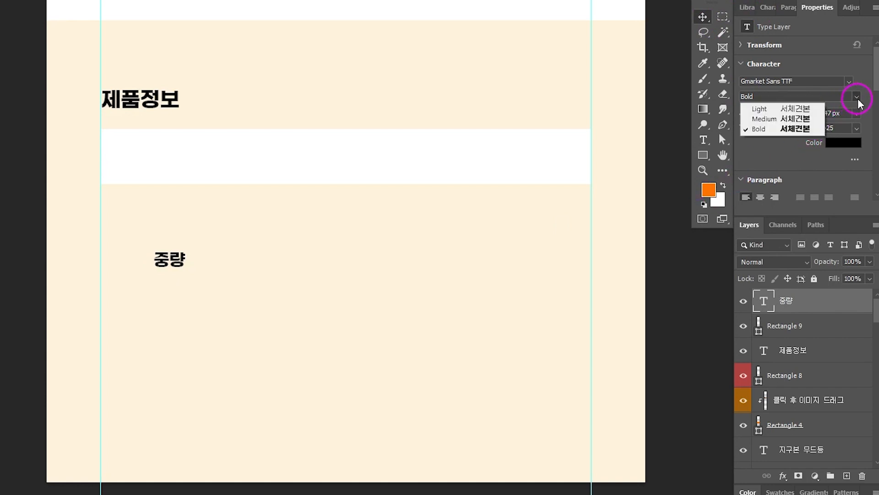
click(760, 119)
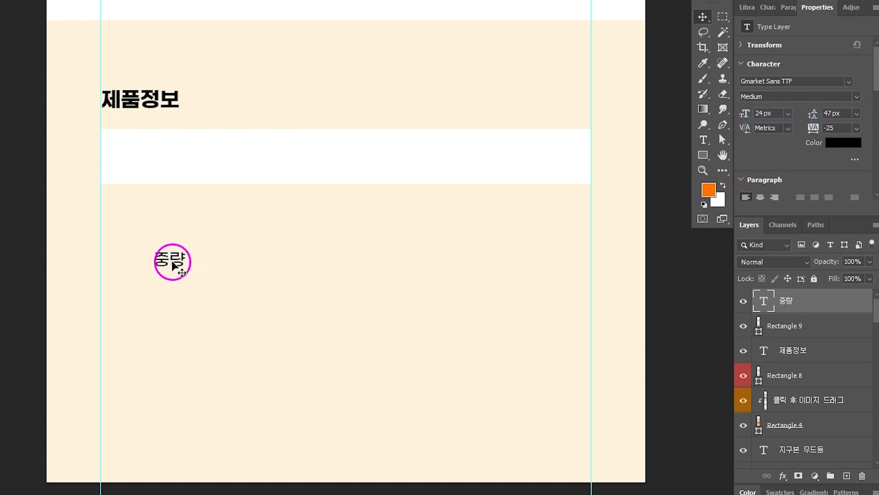
Move the "중량" label into the white bar, vertically centered at its left edge, and shift it 30 px to the right
drag(173, 259, 117, 156)
key(Right)
key(Down)
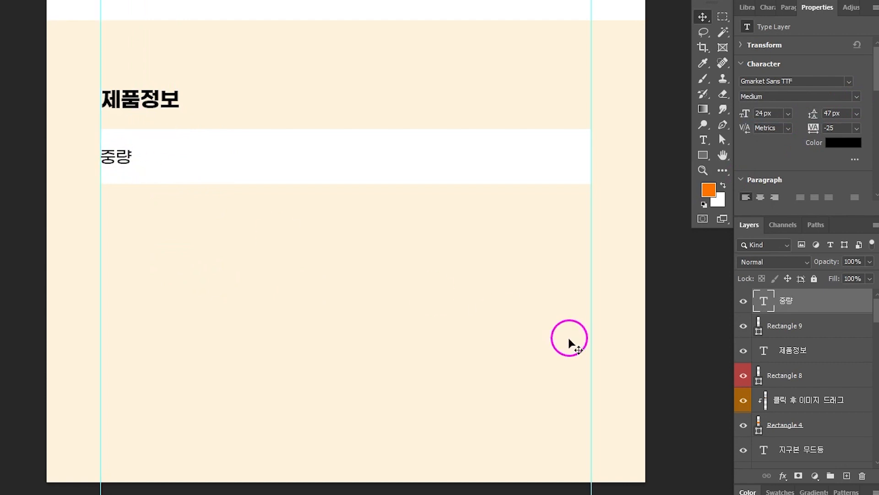
key(shift+Right)
key(shift+Right)
key(shift+Right)
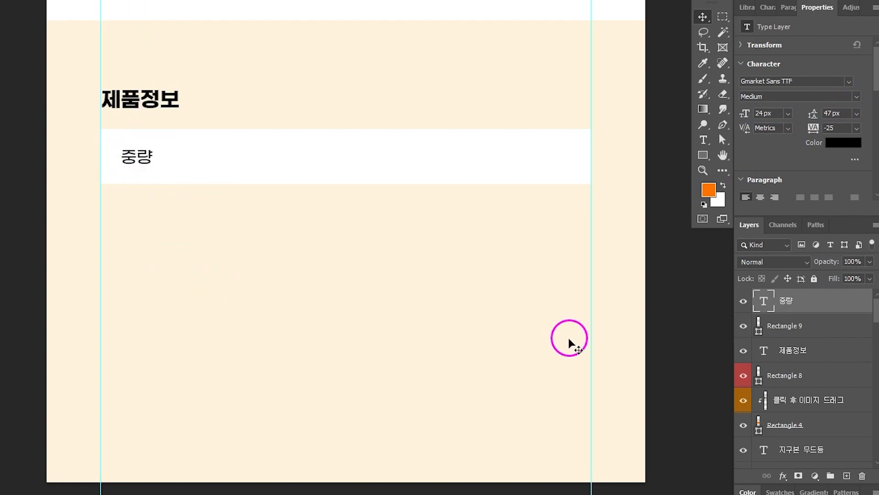
Duplicate the "중량" label and shift the copy 110 px to the right
key(ctrl+j)
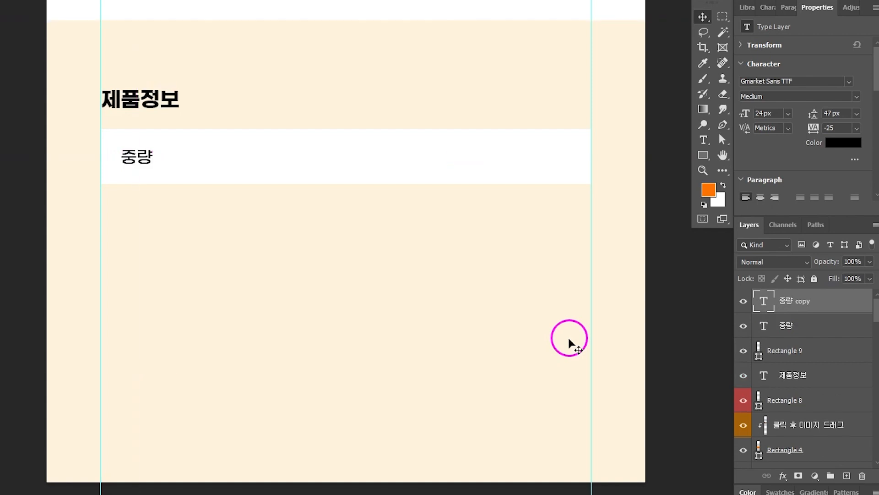
key(shift+Right)
key(shift+Right)
key(shift+Right)
key(shift+Right)
key(shift+Right)
key(shift+Right)
key(shift+Right)
key(shift+Right)
key(shift+Right)
key(shift+Right)
key(shift+Right)
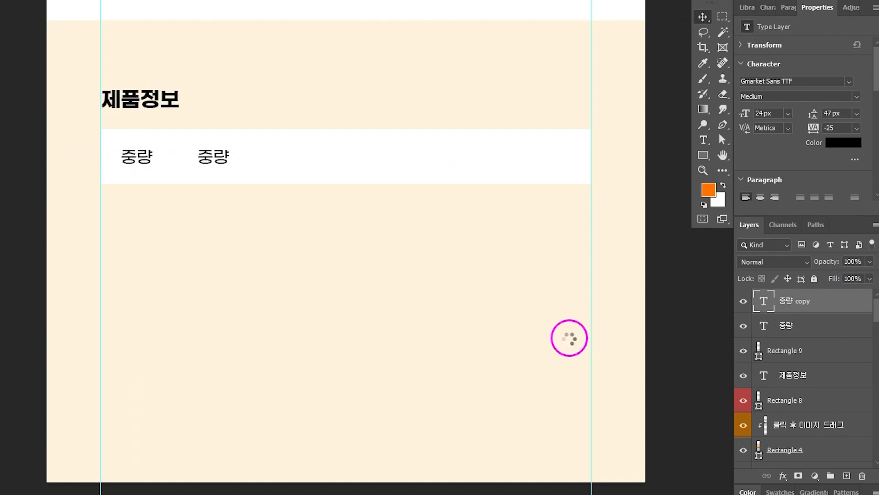
Replace the copied label's text with "1.5KG" and set its color to 666666
double_click(218, 157)
text(1.5)
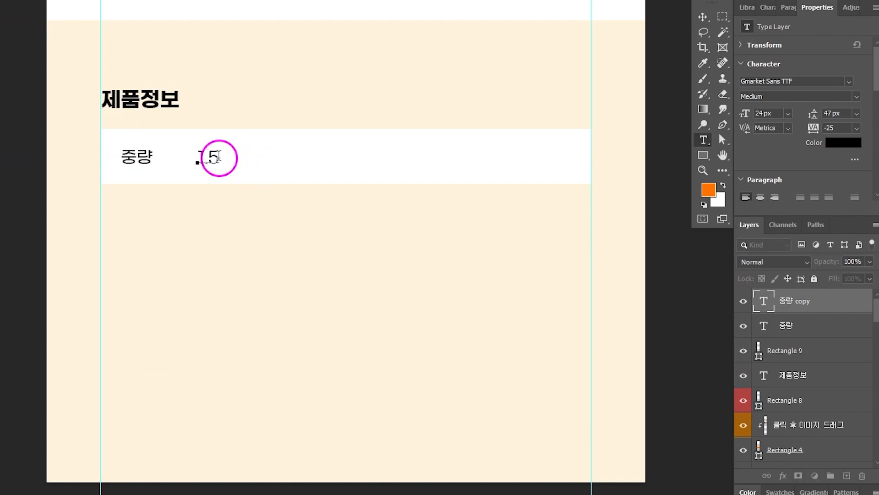
text(KG)
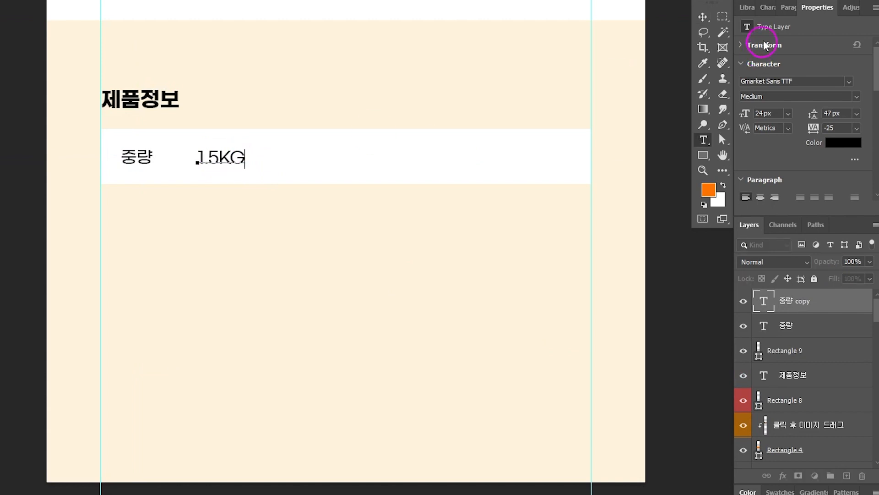
click(703, 18)
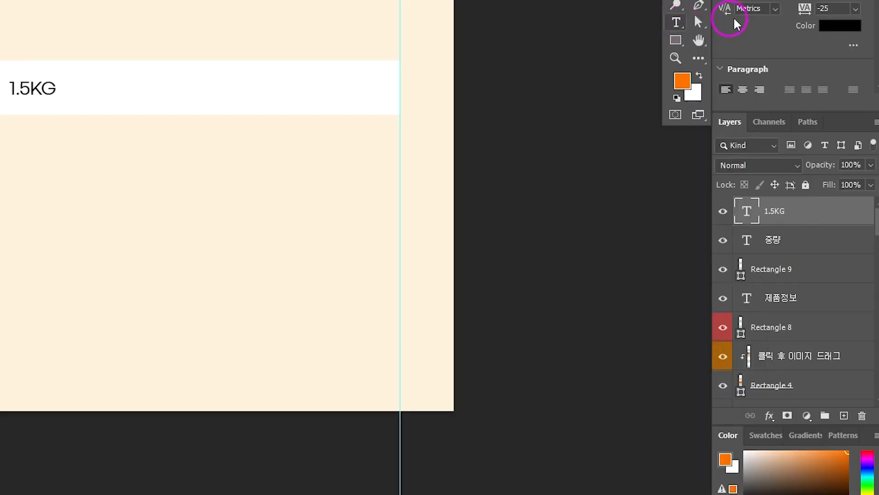
click(827, 25)
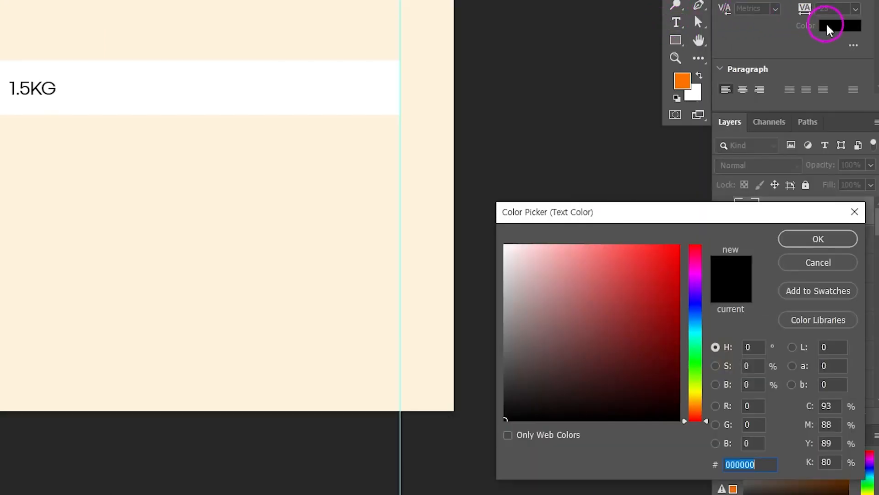
text(666666)
key(Return)
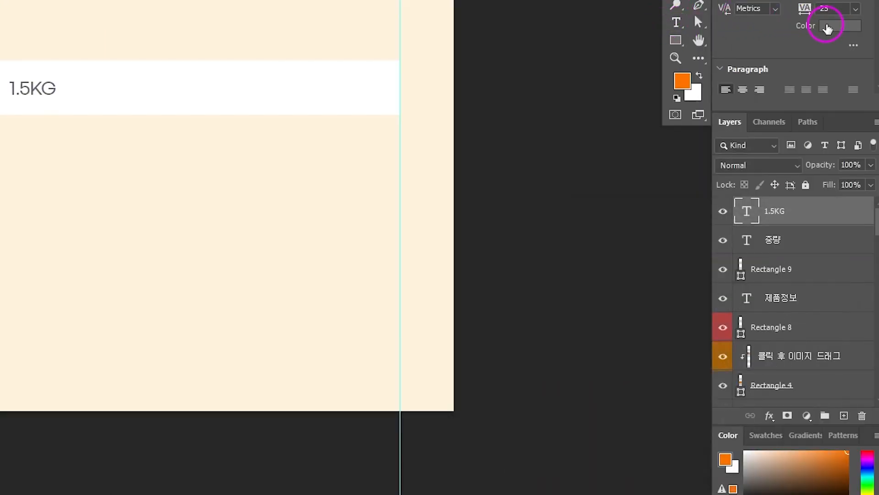
Group the white bar with its "중량" and "1.5KG" texts and name the group "01"
click(84, 92)
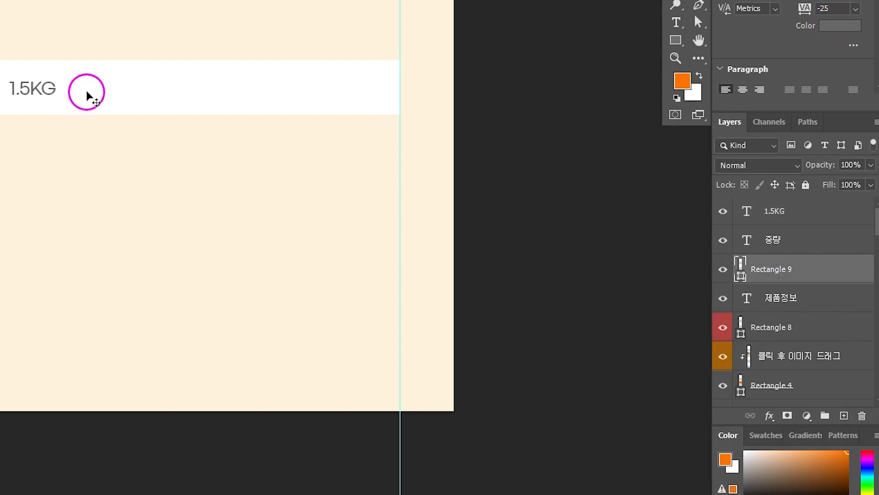
shift+click(219, 163)
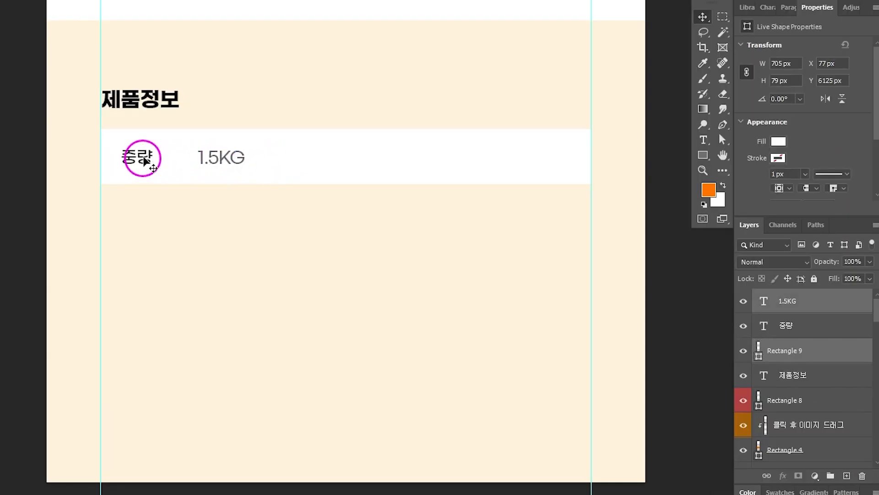
shift+click(143, 160)
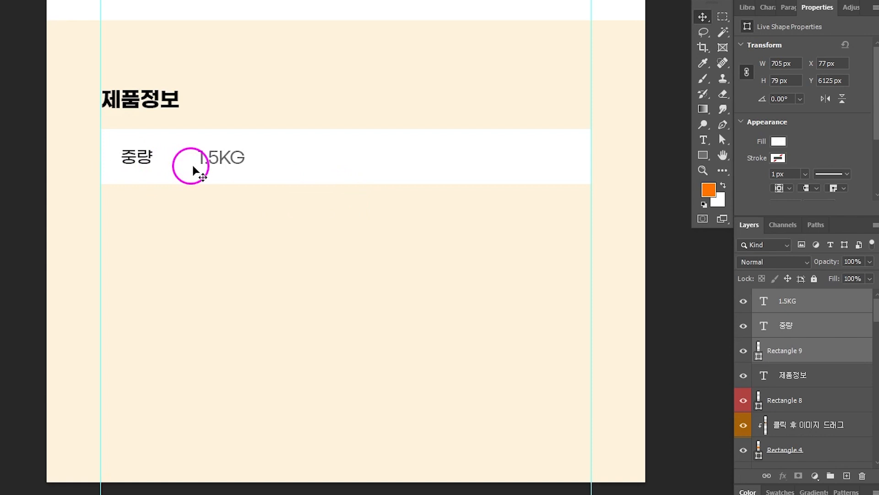
key(ctrl+g)
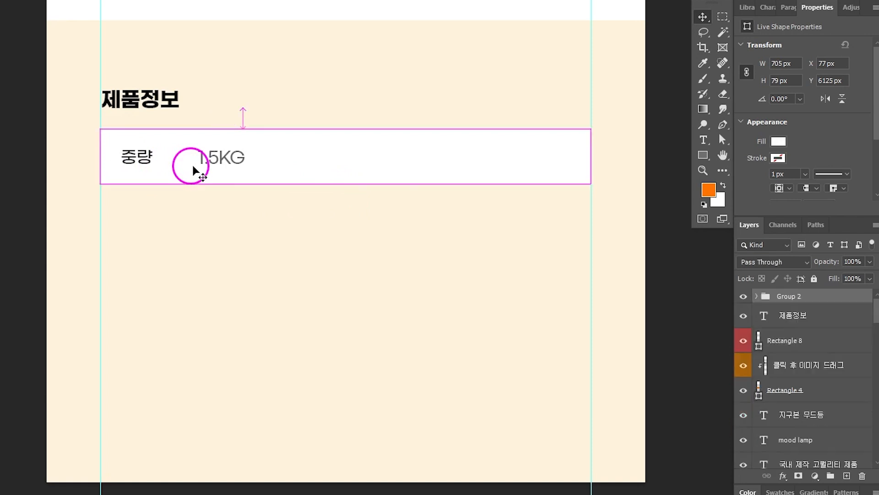
double_click(790, 296)
text(01)
key(Return)
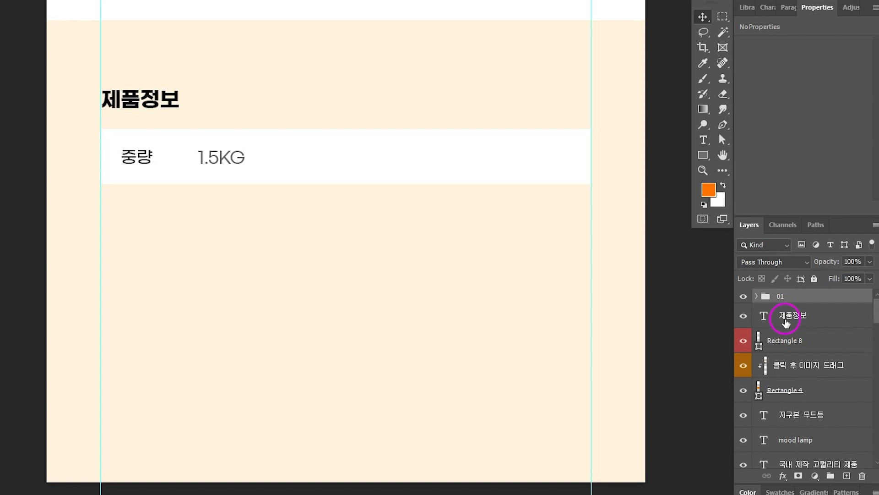
Duplicate the "01" row group four times
key(ctrl+j)
key(ctrl+j)
key(ctrl+j)
key(ctrl+j)
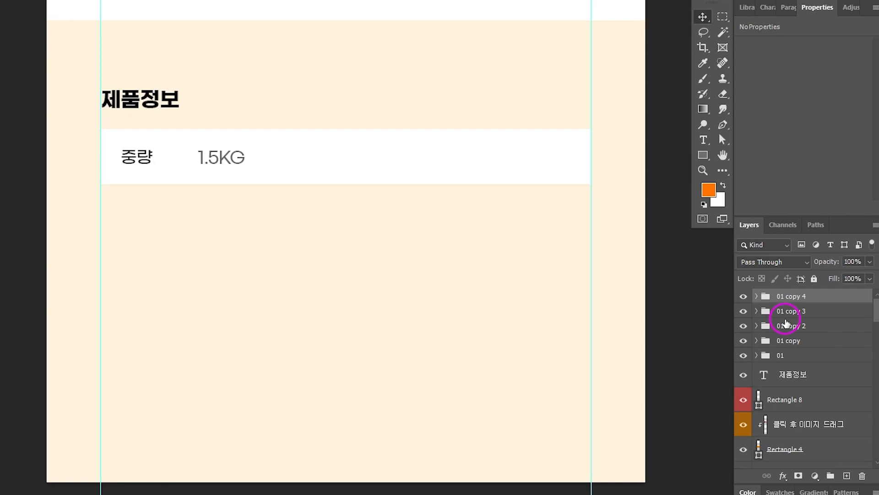
Shift the "01 copy 4" group 85 px down to form the second row, leaving a narrow gap
key(shift+Down)
key(shift+Down)
key(shift+Down)
key(shift+Down)
key(shift+Down)
key(shift+Down)
key(shift+Down)
key(shift+Down)
key(shift+Down)
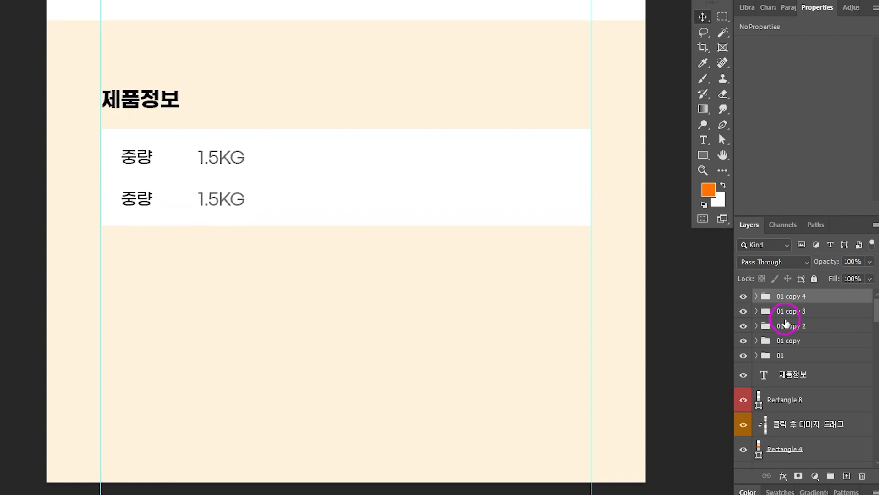
key(Up)
key(Up)
key(Up)
key(Up)
key(Up)
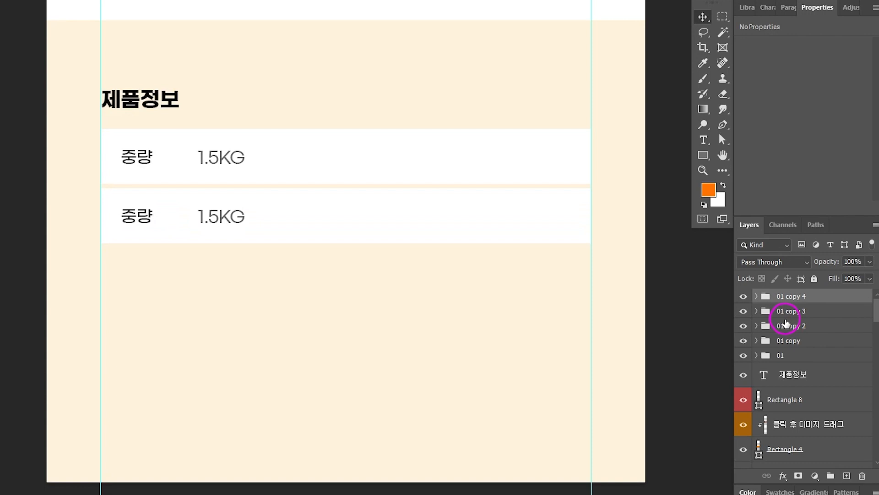
Shift the "01 copy 3" group 170 px down to form the third row with the same narrow gap
click(809, 315)
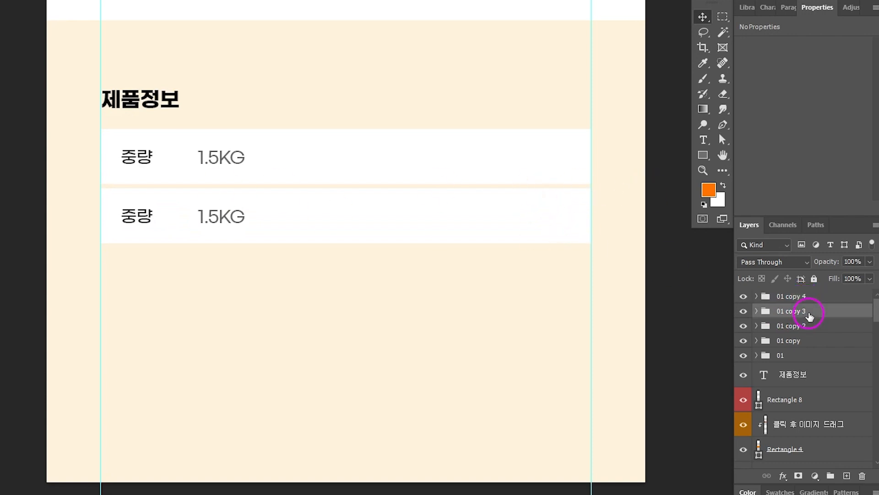
key(shift+Down)
key(shift+Down)
key(shift+Down)
key(shift+Down)
key(shift+Down)
key(shift+Down)
key(shift+Down)
key(shift+Down)
key(shift+Down)
key(shift+Down)
key(shift+Down)
key(shift+Down)
key(shift+Down)
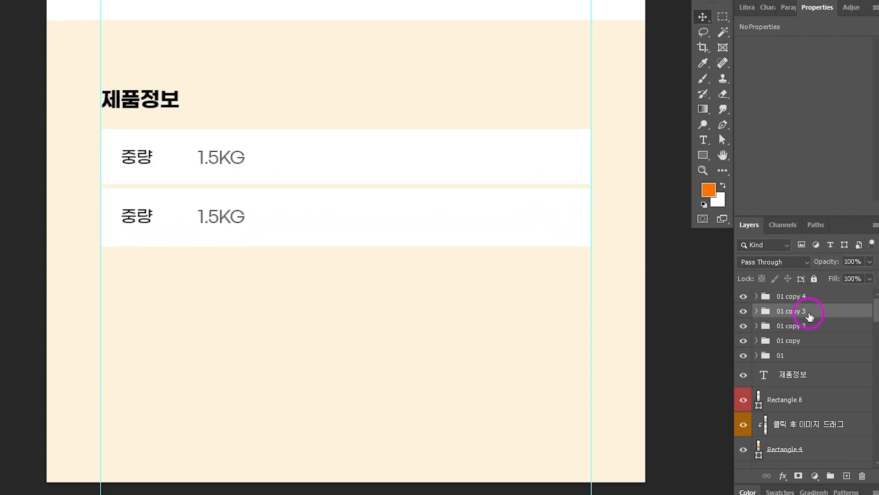
key(shift+Down)
key(shift+Down)
key(shift+Down)
key(shift+Down)
key(shift+Down)
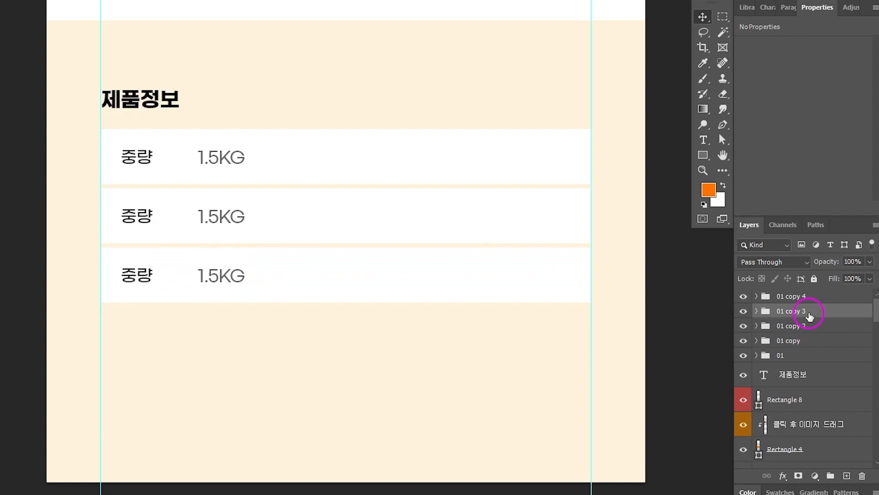
Shift the "01 copy 2" group 255 px down to form the fourth row with matching spacing
click(810, 327)
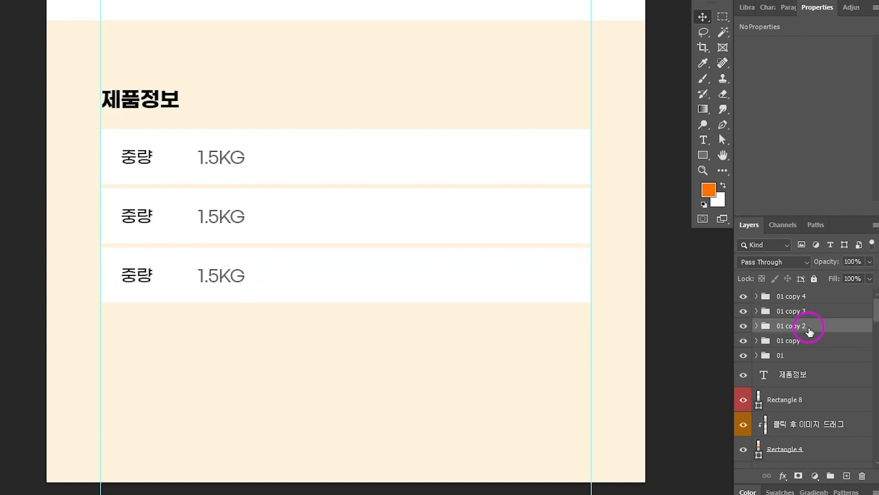
key(shift+Down)
key(shift+Down)
key(shift+Down)
key(shift+Down)
key(shift+Down)
key(shift+Down)
key(shift+Down)
key(shift+Down)
key(shift+Down)
key(shift+Down)
key(shift+Down)
key(shift+Down)
key(shift+Down)
key(shift+Down)
key(shift+Down)
key(shift+Down)
key(shift+Down)
key(shift+Down)
key(shift+Down)
key(shift+Down)
key(shift+Down)
key(shift+Down)
key(shift+Down)
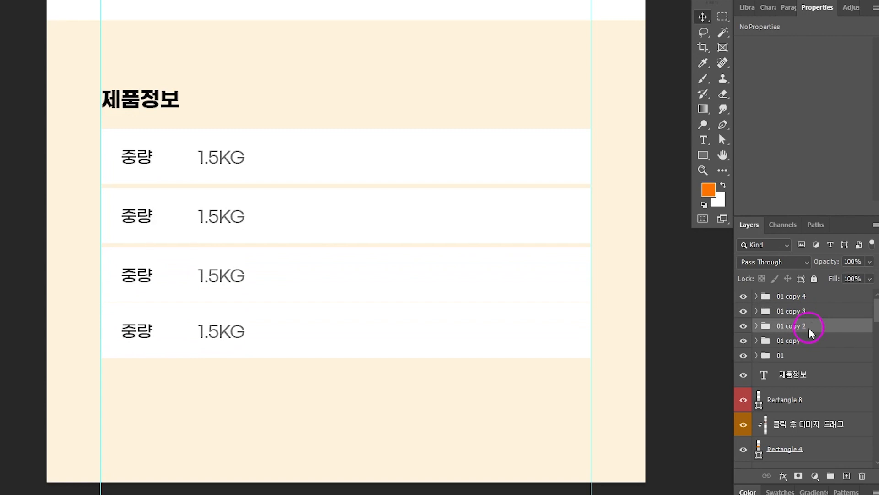
key(Up)
key(Up)
key(Up)
key(Up)
key(Up)
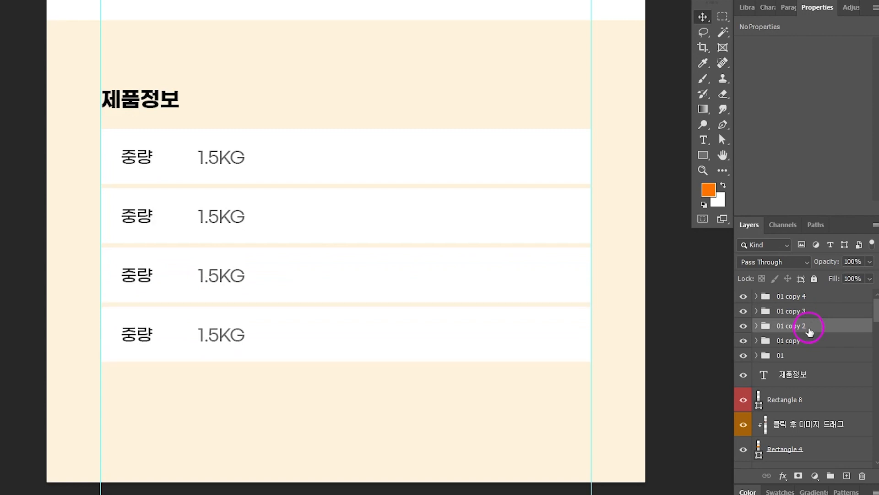
Shift the "01 copy" group 340 px down to form the fifth row with matching spacing
click(812, 344)
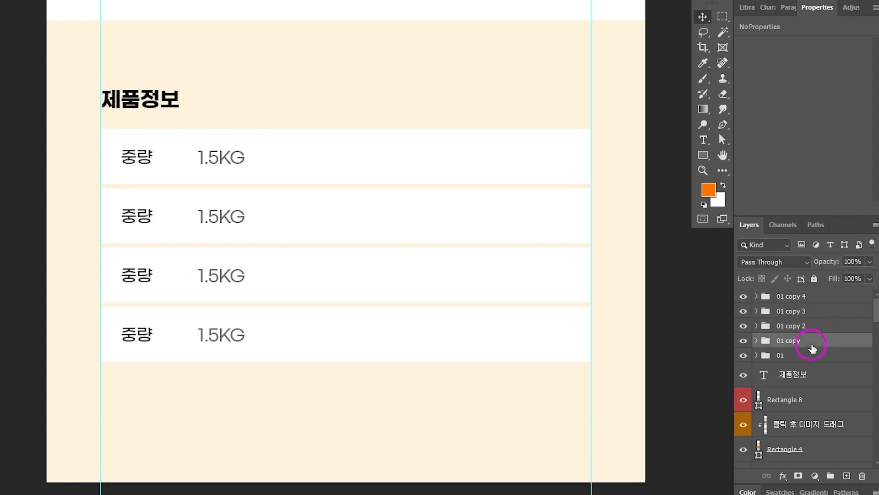
key(shift+Down)
key(shift+Down)
key(shift+Down)
key(shift+Down)
key(shift+Down)
key(shift+Down)
key(shift+Down)
key(shift+Down)
key(shift+Down)
key(shift+Down)
key(shift+Down)
key(shift+Down)
key(shift+Down)
key(shift+Down)
key(shift+Down)
key(shift+Down)
key(shift+Down)
key(shift+Down)
key(shift+Down)
key(shift+Down)
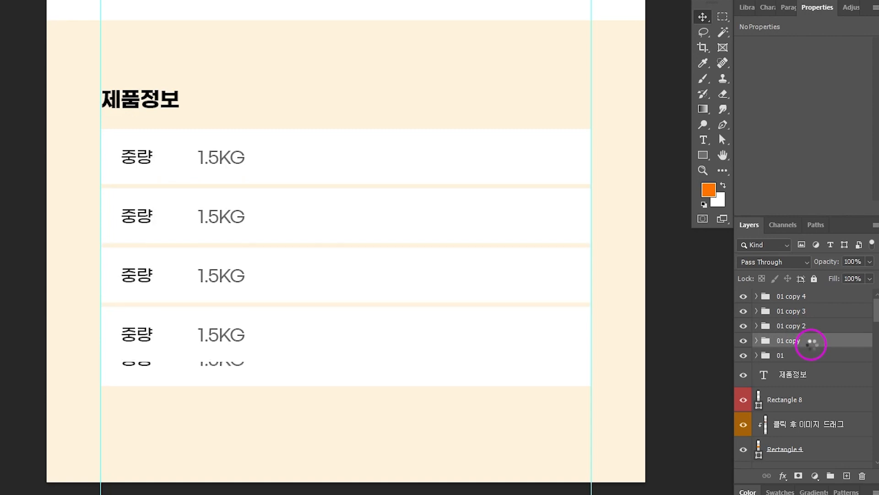
key(shift+Up)
key(shift+Up)
key(shift+Up)
key(shift+Up)
key(shift+Up)
key(shift+Up)
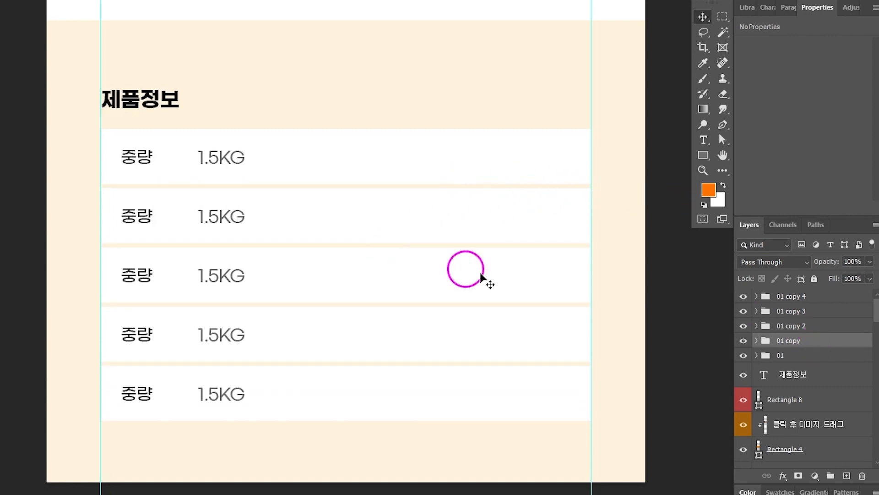
Change the fill of the product information section's background rectangle to f5ead7
click(428, 65)
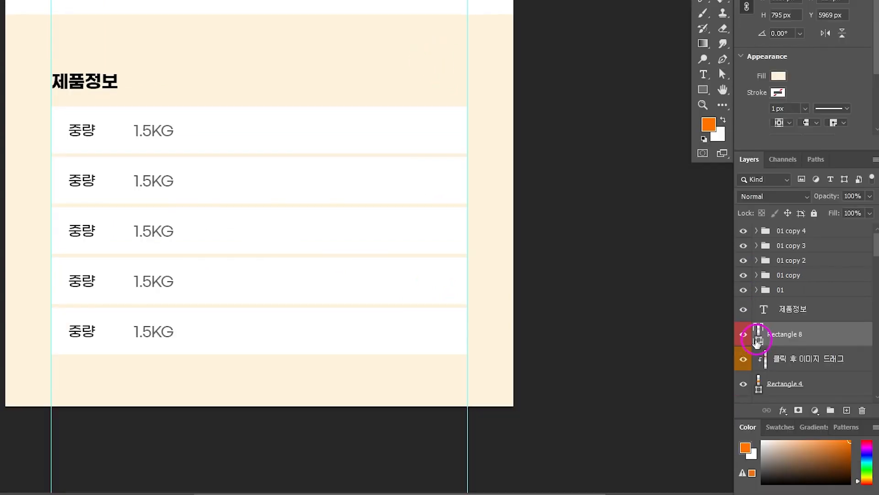
double_click(755, 400)
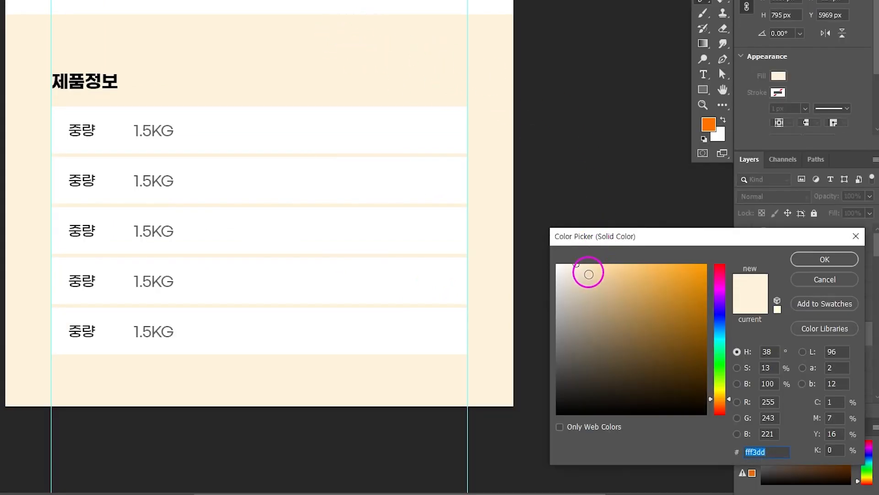
drag(582, 272, 575, 270)
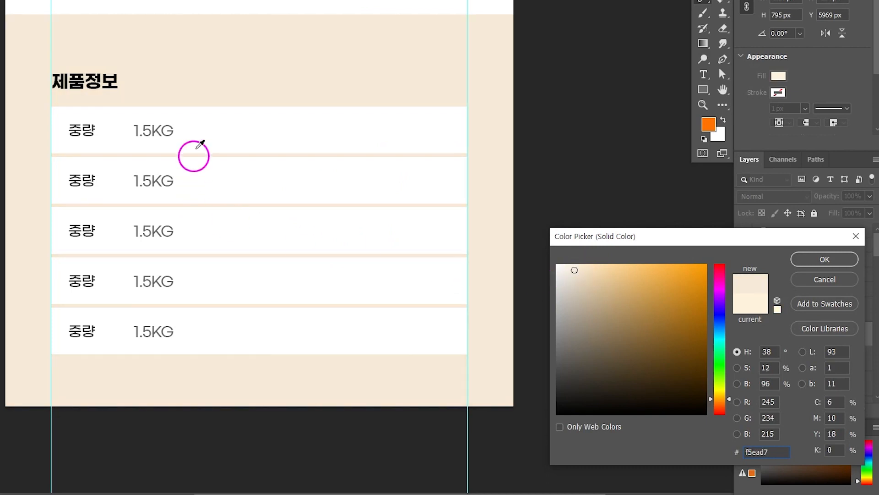
click(831, 263)
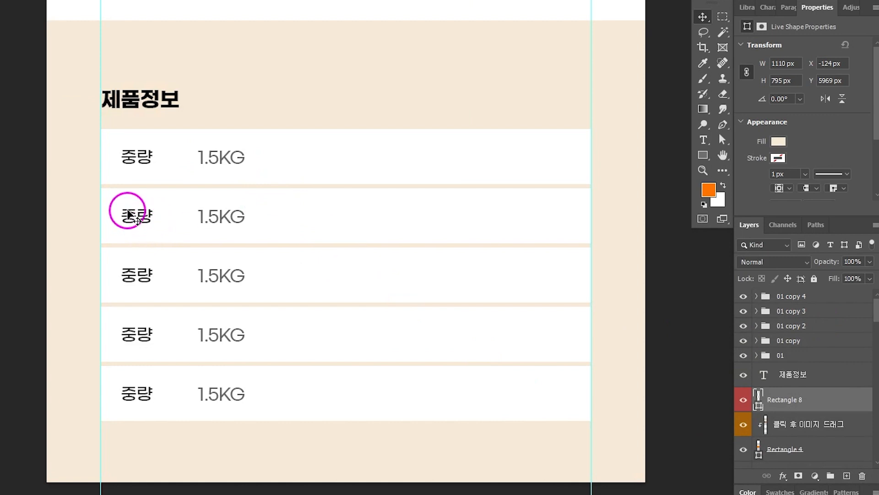
Replace the second row's label with "배송안내"
click(76, 184)
double_click(130, 219)
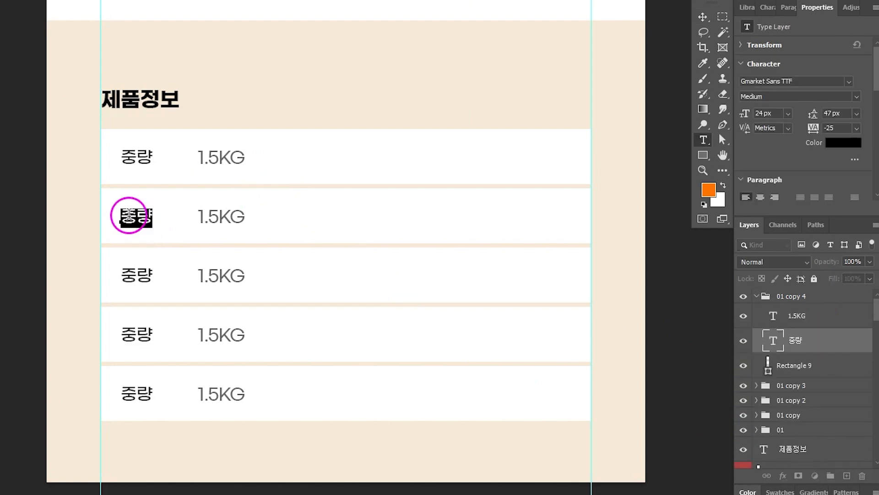
text(qo)
text(배송안내)
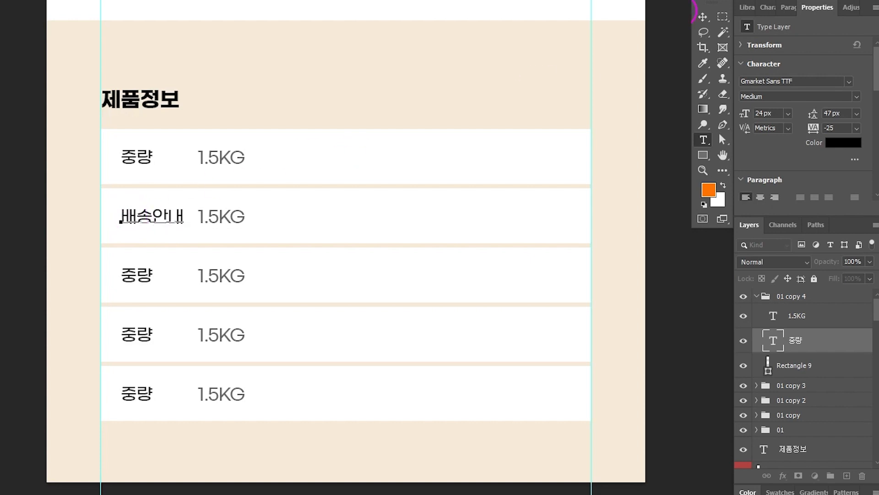
click(703, 17)
Replace the second row's value with "결제 후 3일이내"
click(223, 223)
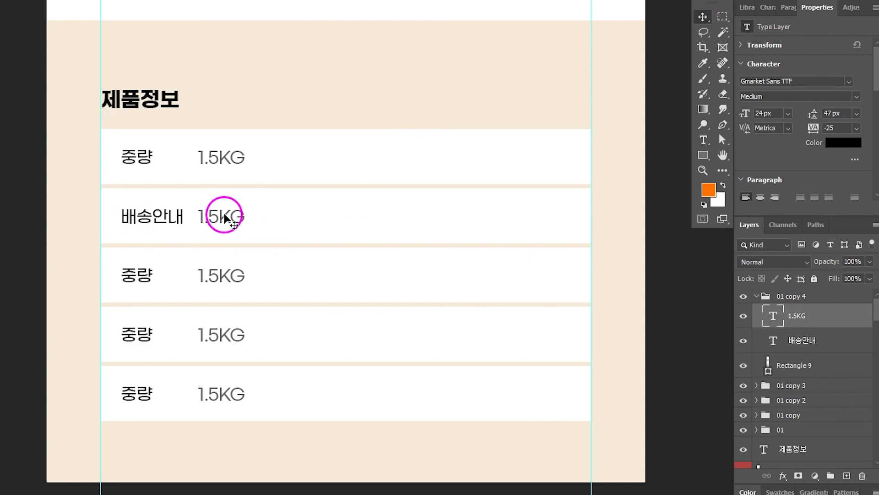
double_click(225, 211)
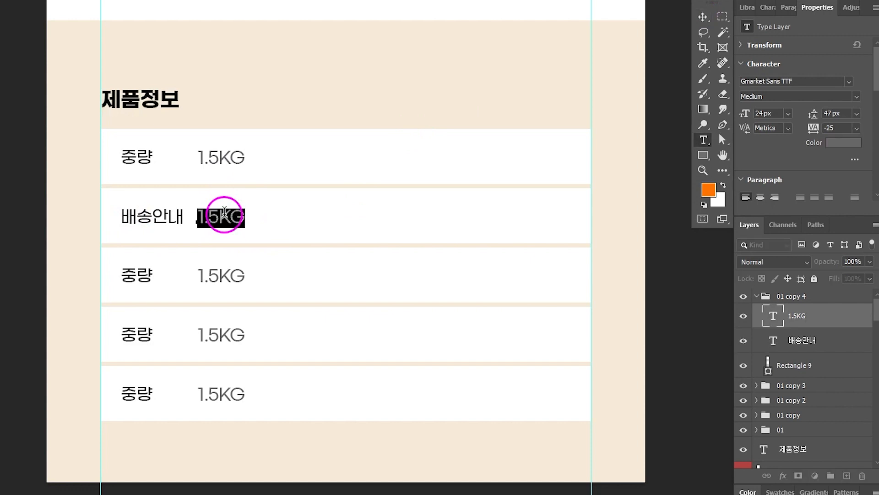
text(ㄱㅕㄹ)
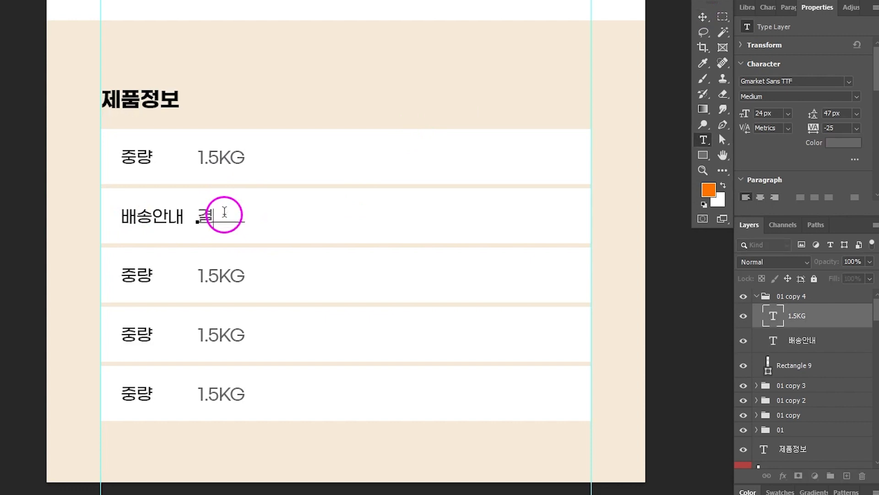
text(제 후 3일이내)
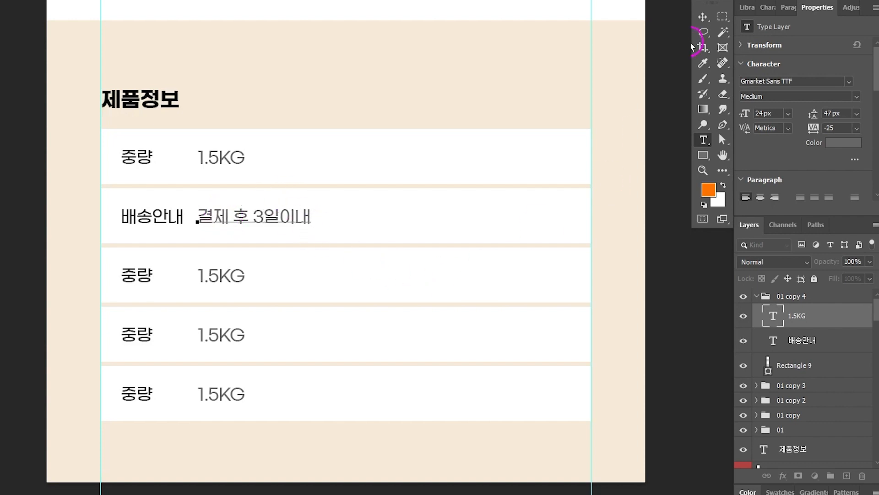
click(702, 21)
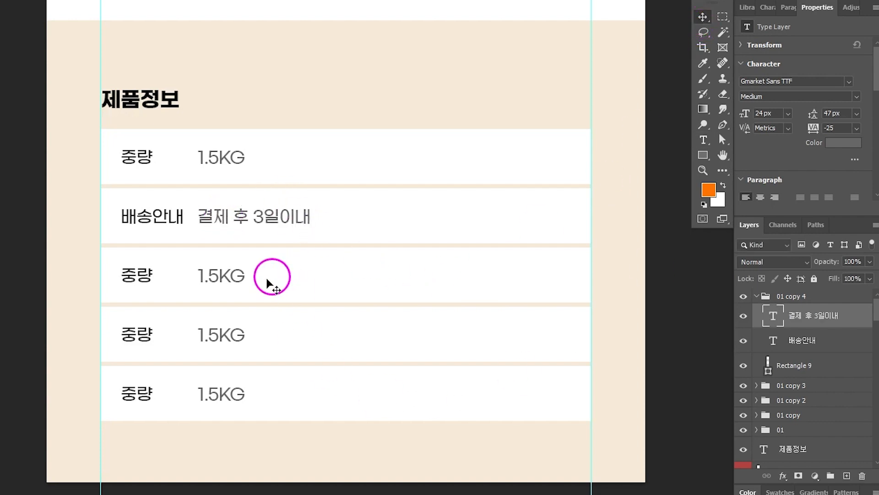
Select the value texts of all five rows, shift them together 20 px to the right, and deselect them
click(209, 158)
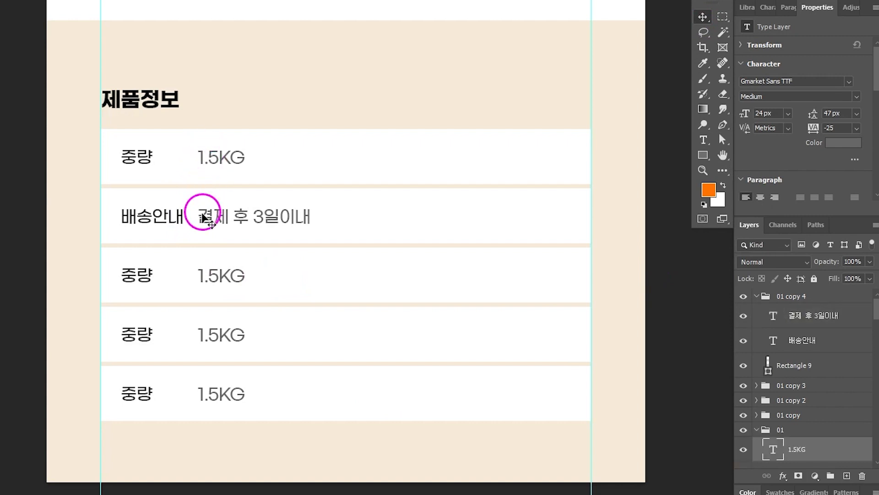
click(210, 325)
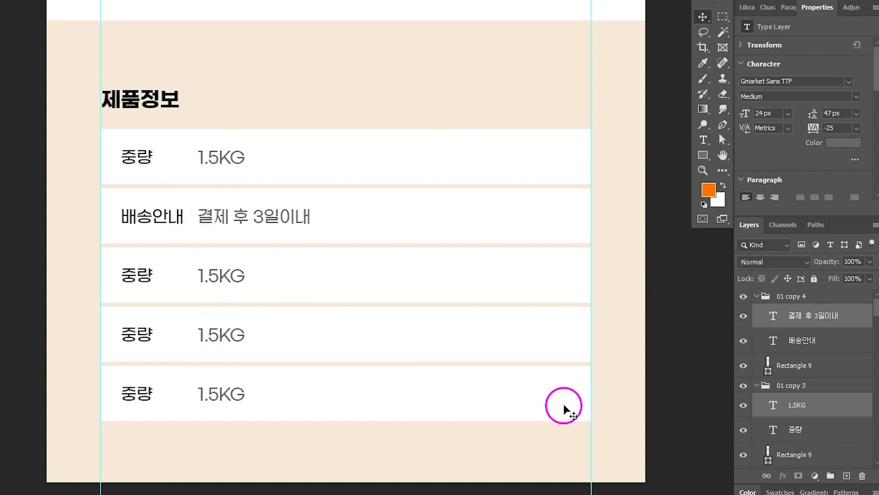
key(shift+Right)
key(shift+Right)
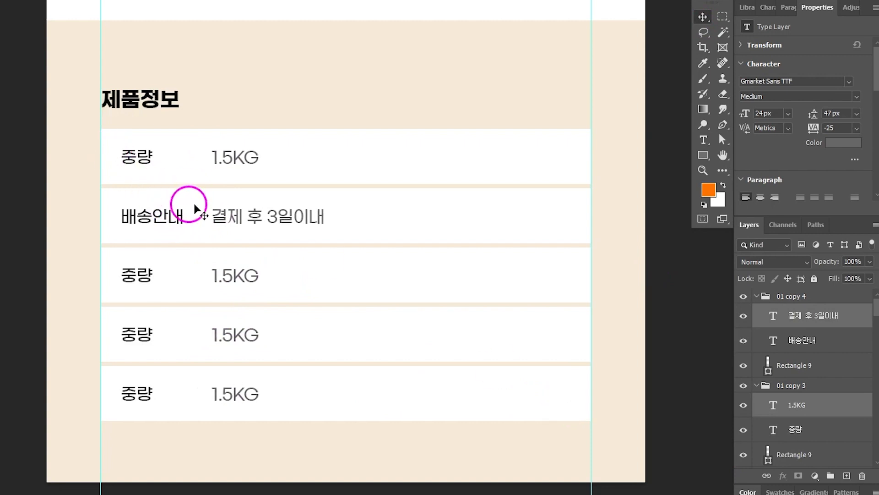
click(5, 227)
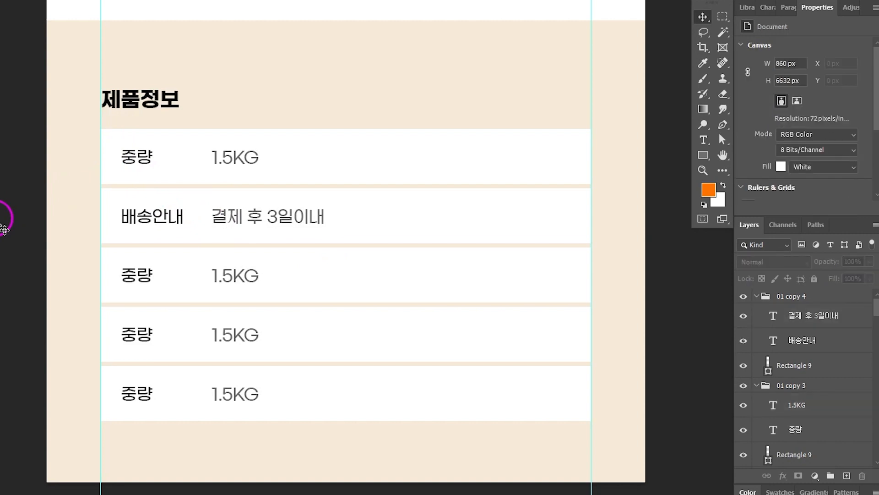
Review the whole page layout from the product information section up to the main lamp image and intro text
key(ctrl+minus)
key(ctrl+minus)
key(ctrl+minus)
drag(347, 198, 258, 437)
drag(337, 78, 312, 390)
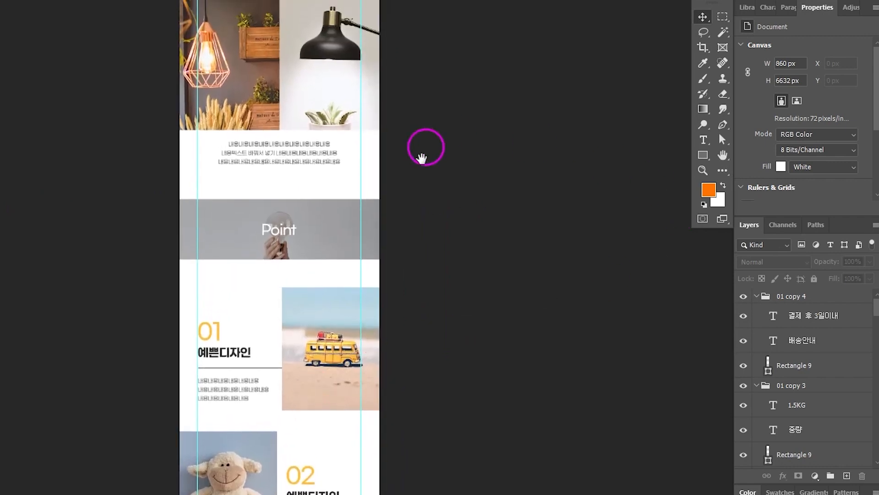
drag(444, 134, 418, 384)
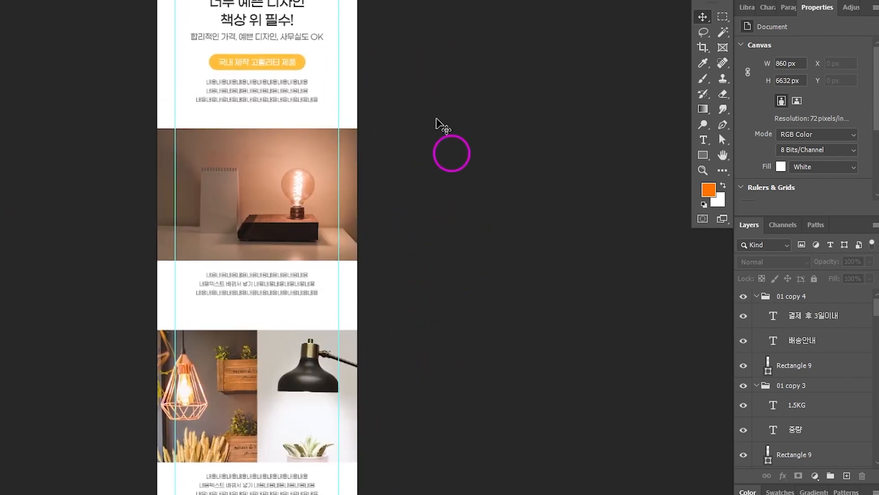
drag(407, 43, 403, 389)
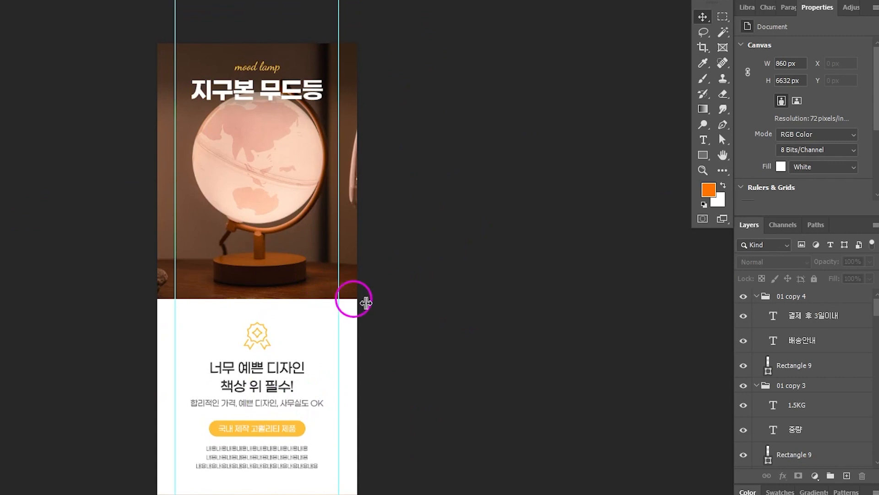
drag(400, 422, 391, 345)
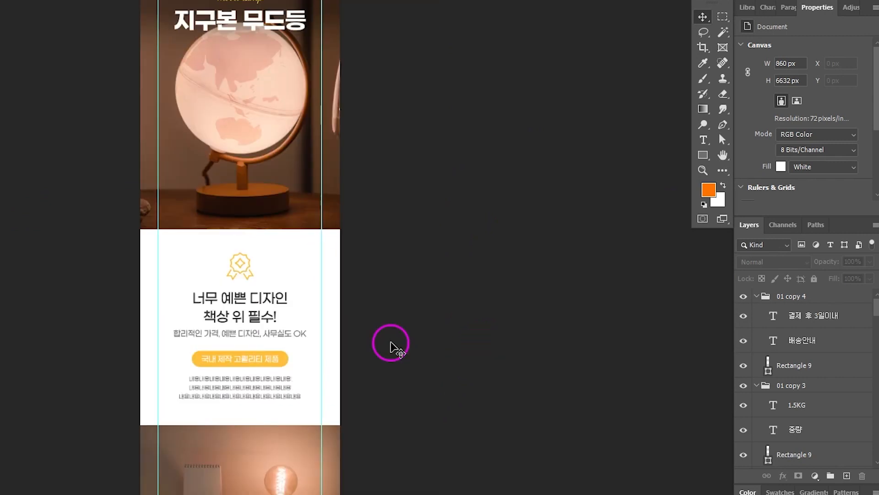